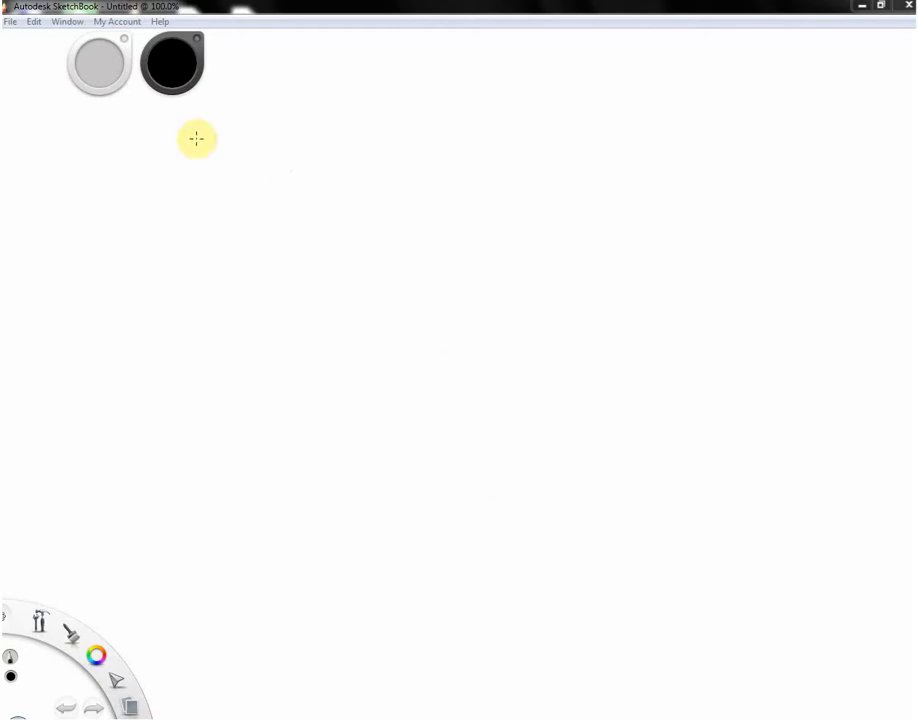
View the product and version information for SketchBook and close it
left_click(159, 21)
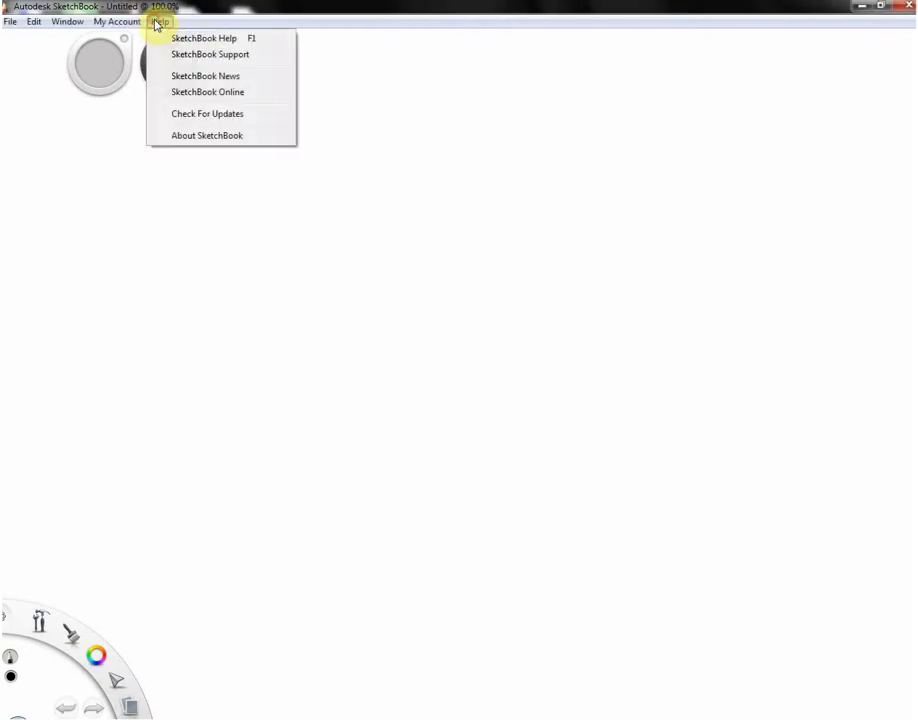
left_click(218, 140)
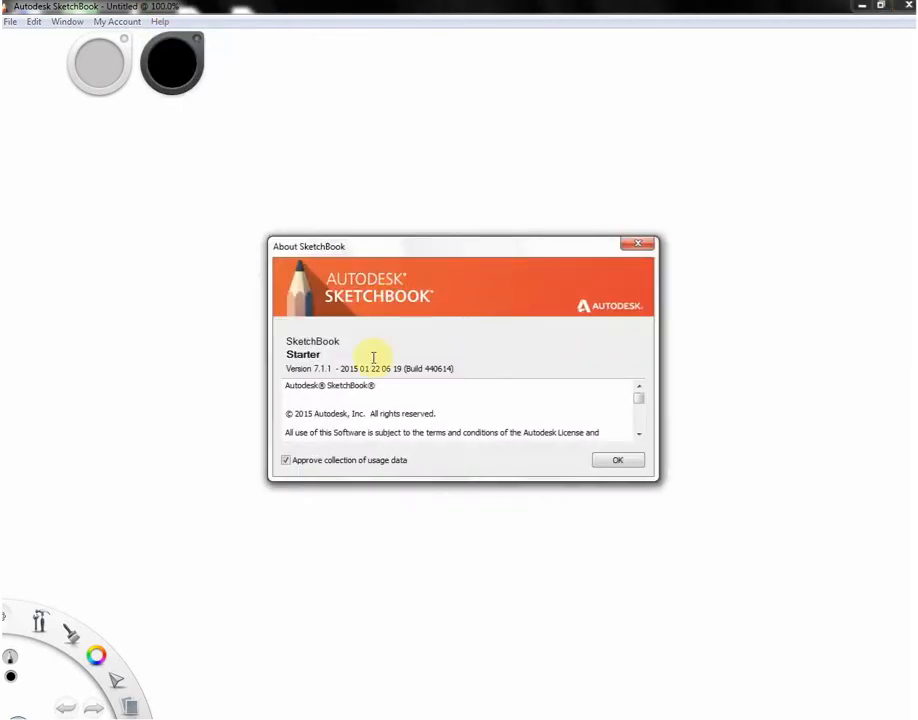
left_click(645, 249)
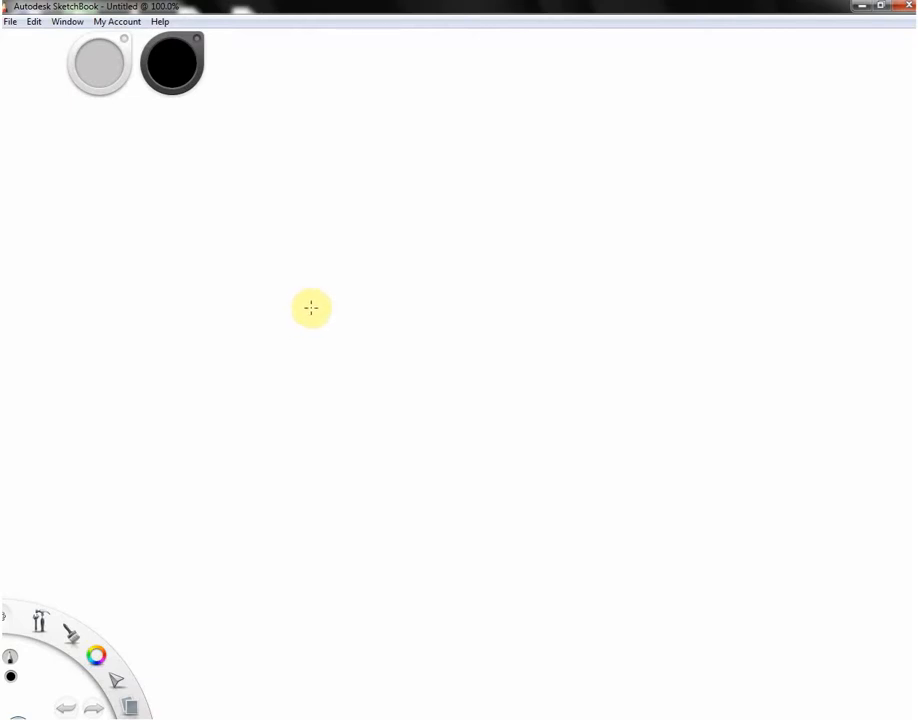
Sketch two parallel vertical edges for a letter's stem, the second shorter, and undo the short stroke across the top
left_click_drag(318, 302, 322, 400)
mouse_move(324, 344)
left_mouse_down()
mouse_move(323, 376)
mouse_move(321, 352)
mouse_move(323, 419)
left_mouse_up()
left_click_drag(322, 383, 324, 423)
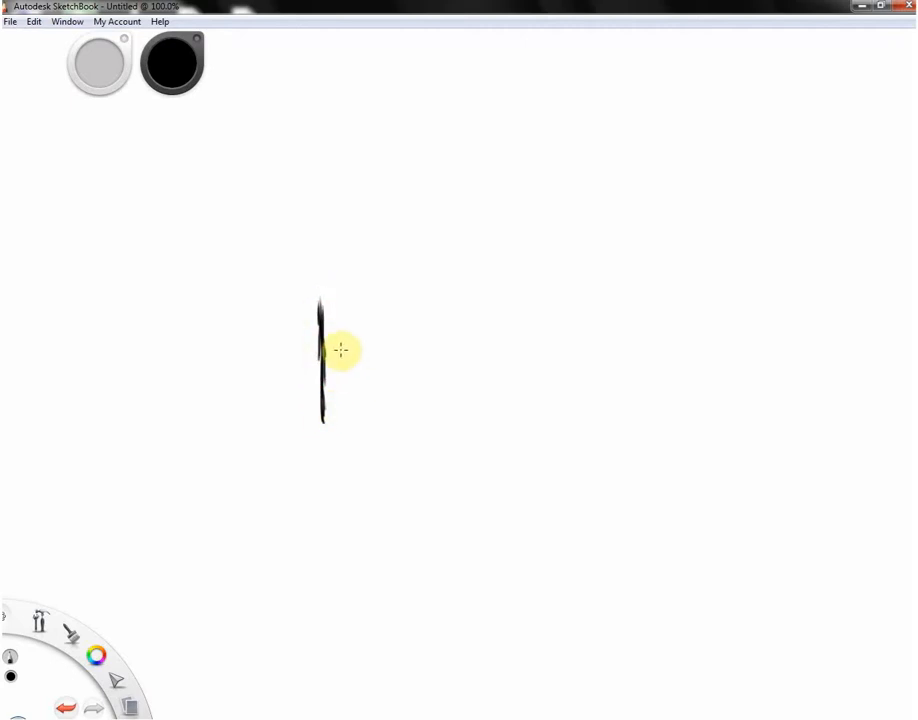
left_click_drag(342, 356, 346, 417)
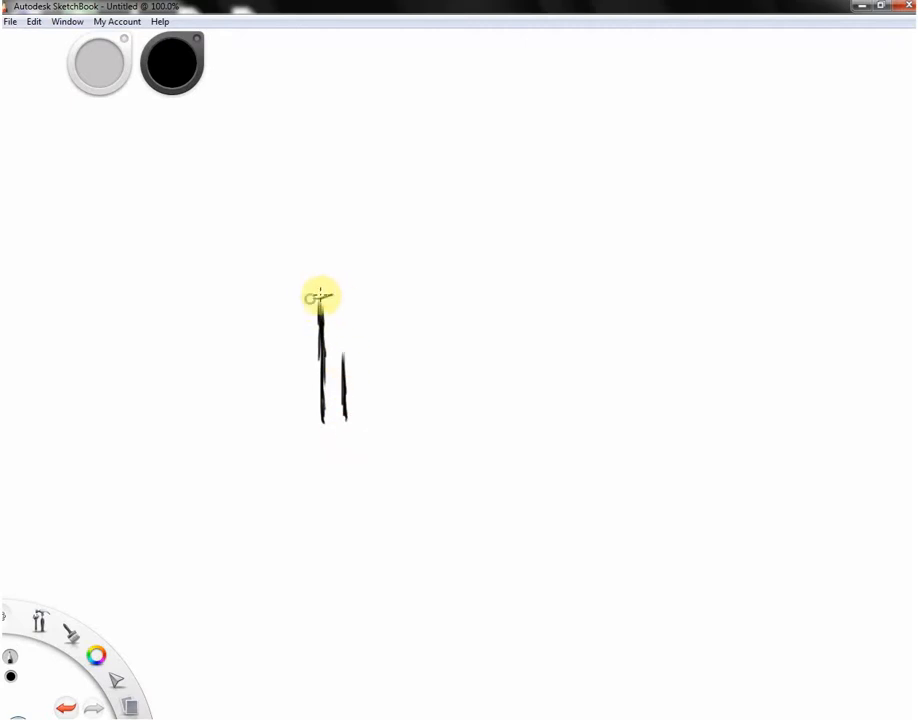
left_click_drag(315, 302, 333, 295)
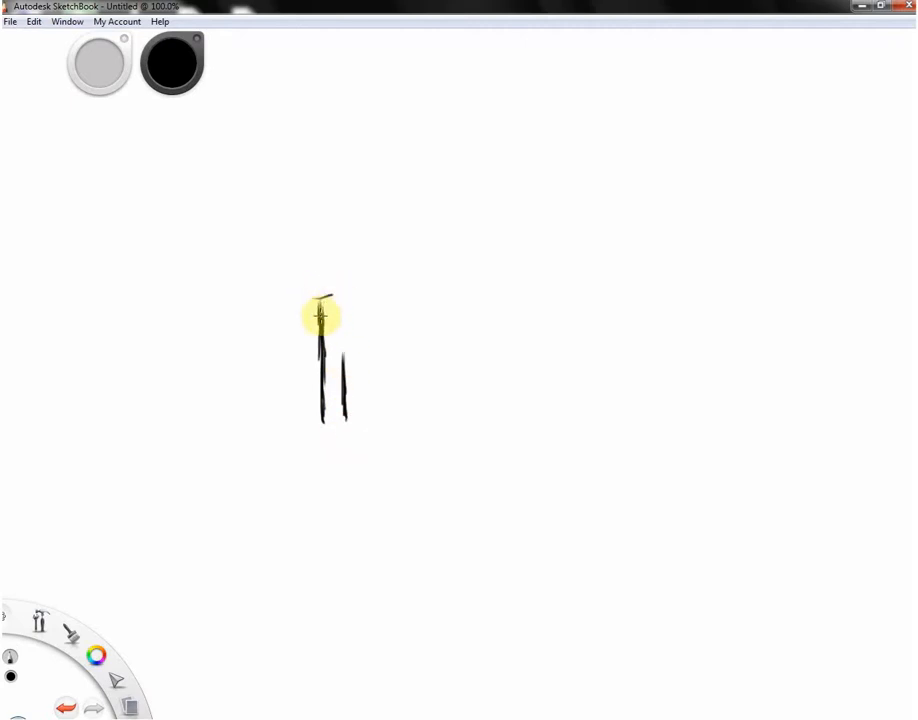
key("ctrl+z")
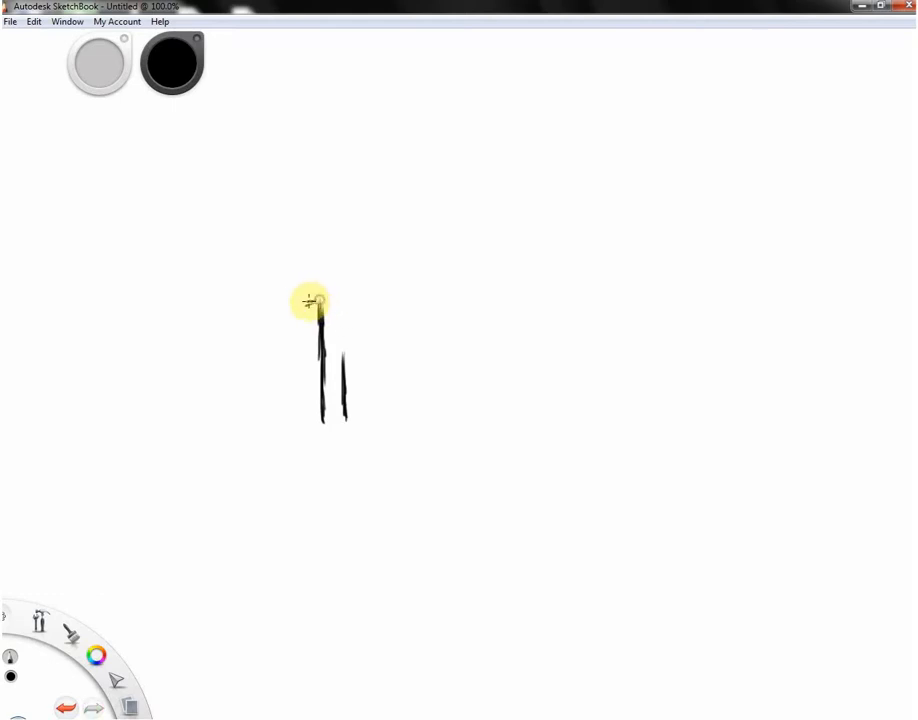
Draw a long horizontal line above the stem, then the outer curve and the rounded inner opening of the P's bowl
mouse_move(308, 302)
left_mouse_down()
mouse_move(308, 269)
mouse_move(313, 296)
mouse_move(308, 269)
mouse_move(320, 267)
mouse_move(310, 268)
mouse_move(363, 261)
mouse_move(326, 267)
mouse_move(379, 260)
mouse_move(336, 268)
mouse_move(458, 272)
left_mouse_up()
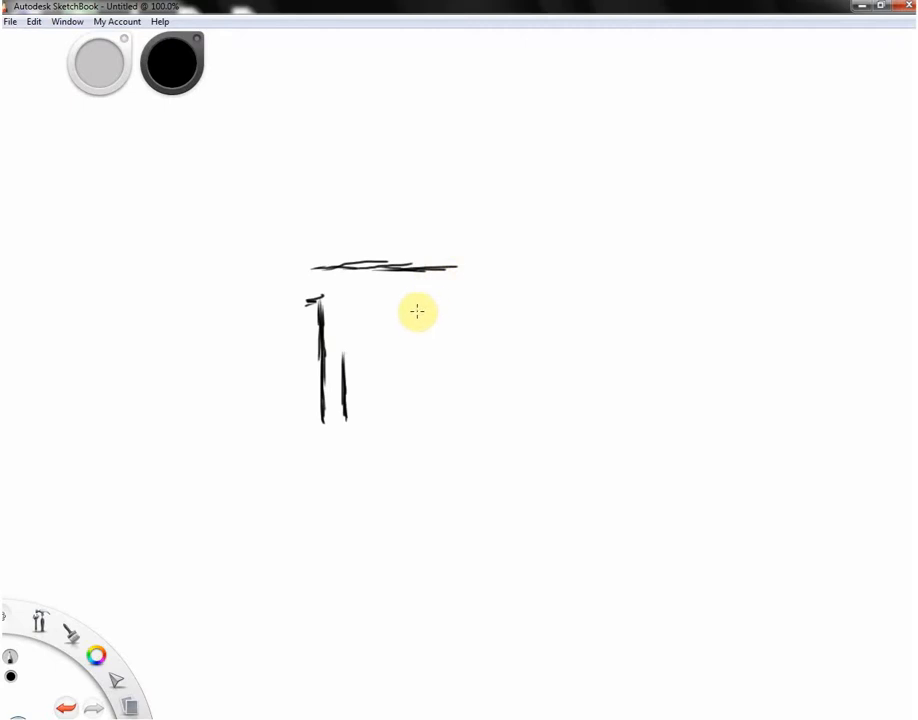
mouse_move(419, 313)
left_mouse_down()
mouse_move(420, 344)
mouse_move(419, 313)
mouse_move(406, 345)
mouse_move(420, 333)
mouse_move(420, 342)
mouse_move(404, 356)
mouse_move(412, 352)
mouse_move(347, 360)
left_mouse_up()
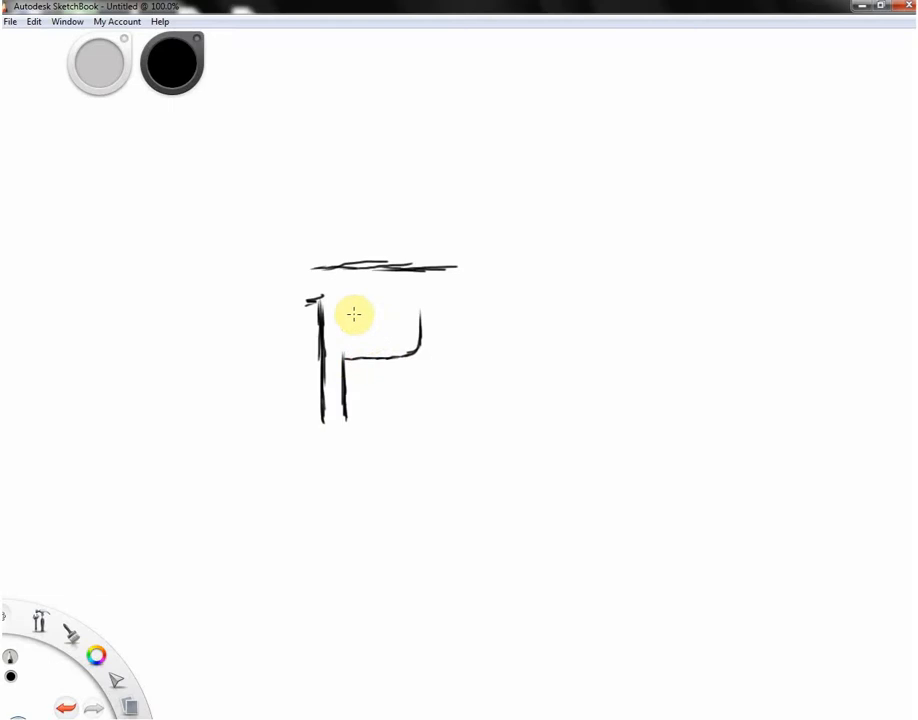
mouse_move(342, 310)
left_mouse_down()
mouse_move(345, 335)
mouse_move(389, 324)
mouse_move(381, 330)
mouse_move(389, 318)
left_mouse_up()
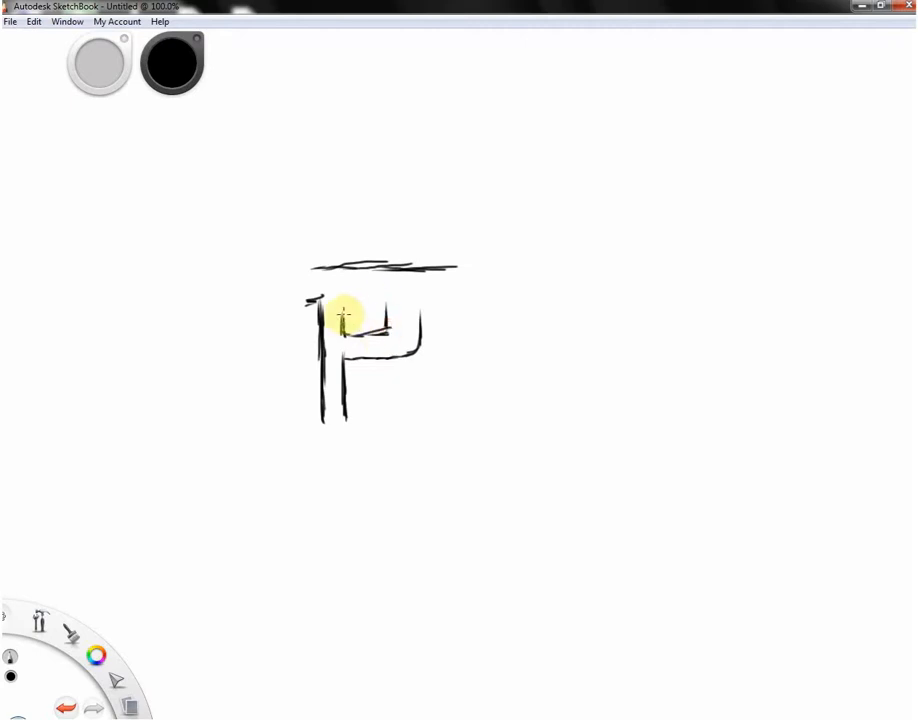
mouse_move(341, 302)
left_mouse_down()
mouse_move(375, 299)
mouse_move(388, 325)
mouse_move(373, 330)
left_mouse_up()
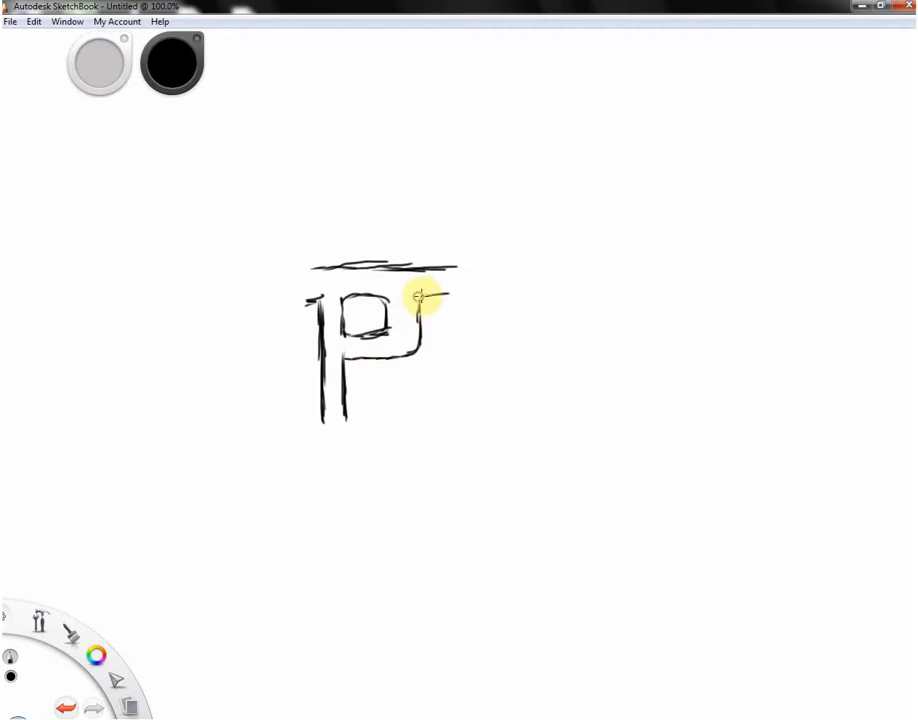
Complete the letter's top bar by drawing its lower edge beside the bowl and closing both ends
mouse_move(426, 294)
left_mouse_down()
mouse_move(471, 291)
mouse_move(441, 293)
mouse_move(473, 289)
mouse_move(437, 267)
mouse_move(477, 265)
mouse_move(447, 266)
mouse_move(478, 268)
mouse_move(472, 291)
mouse_move(428, 295)
mouse_move(474, 295)
left_mouse_up()
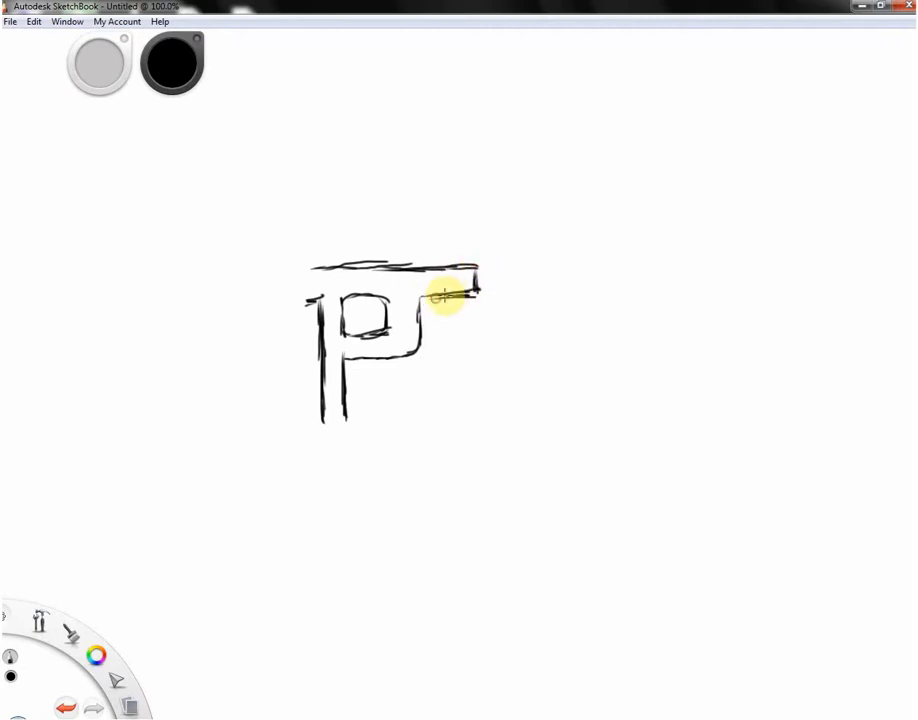
left_click_drag(393, 267, 465, 265)
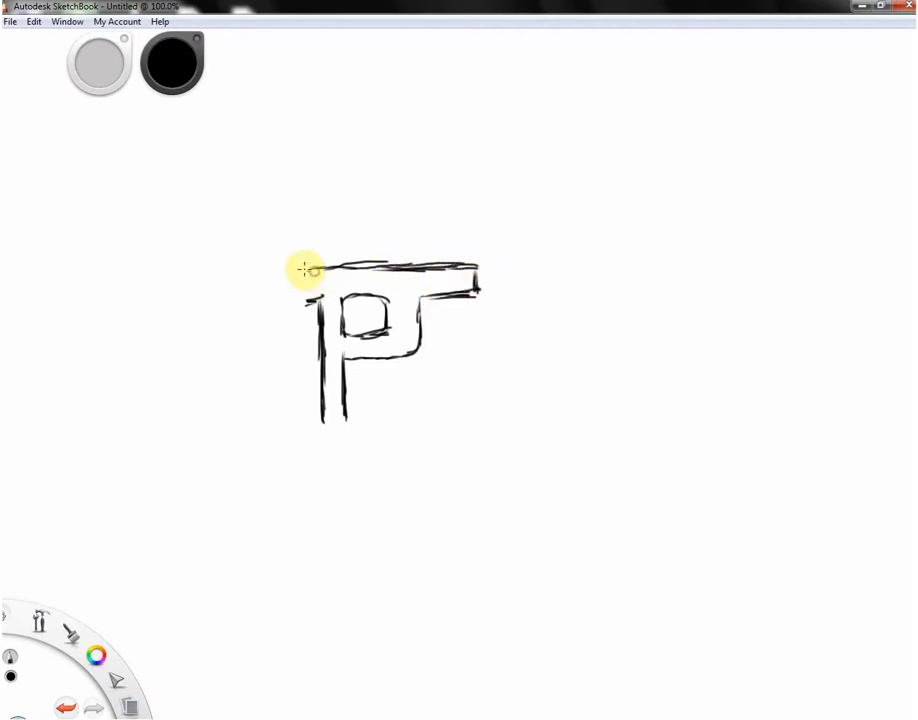
mouse_move(305, 269)
left_mouse_down()
mouse_move(305, 288)
mouse_move(320, 293)
left_mouse_up()
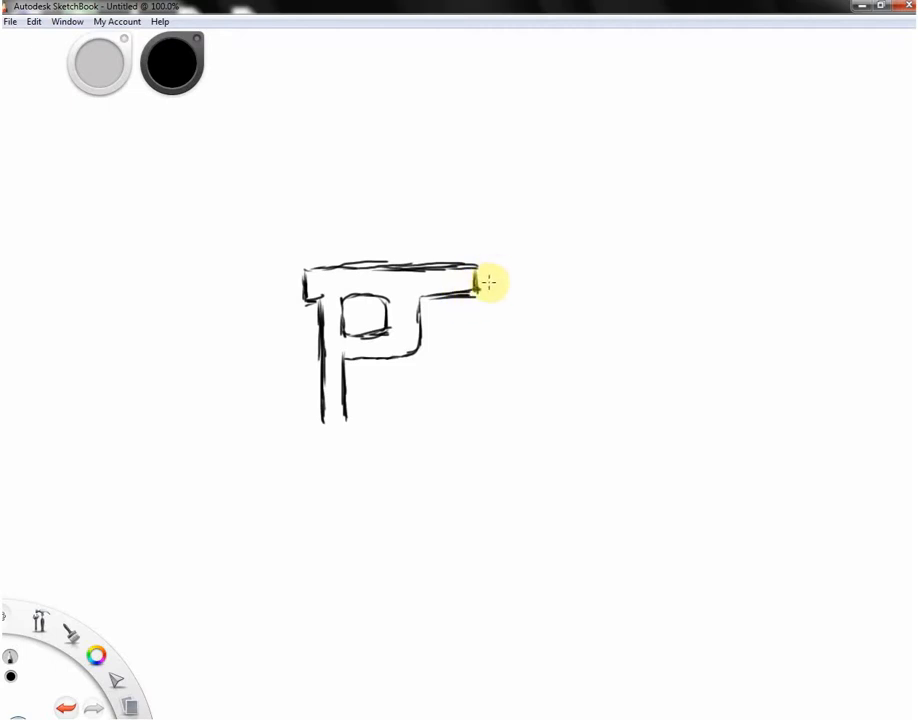
Draw a teardrop below the free end of the top bar and close the base of the letter's stem
left_click_drag(478, 302, 481, 340)
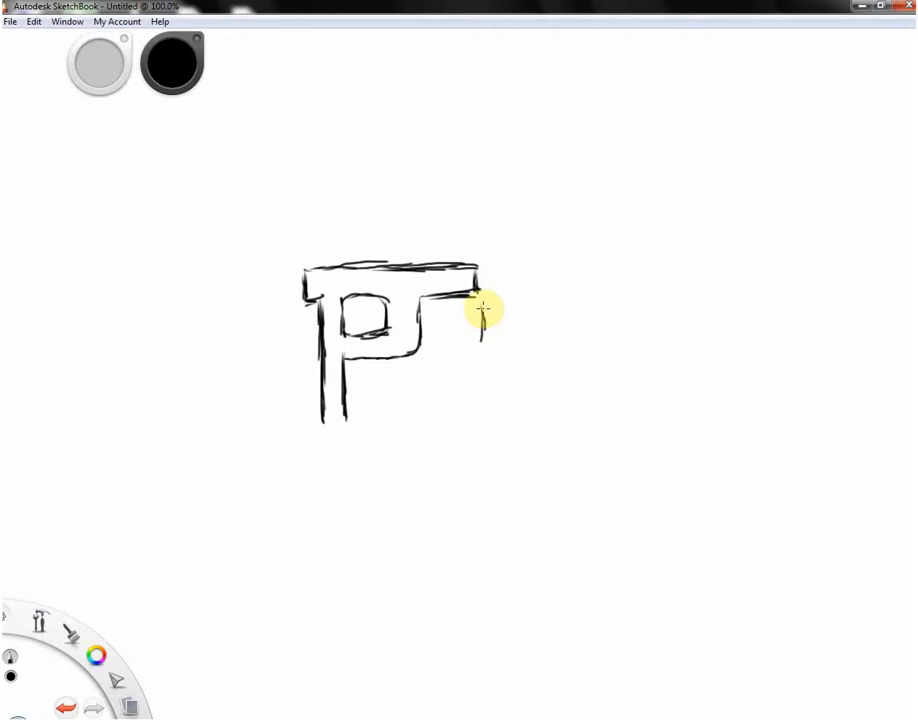
key("ctrl+z")
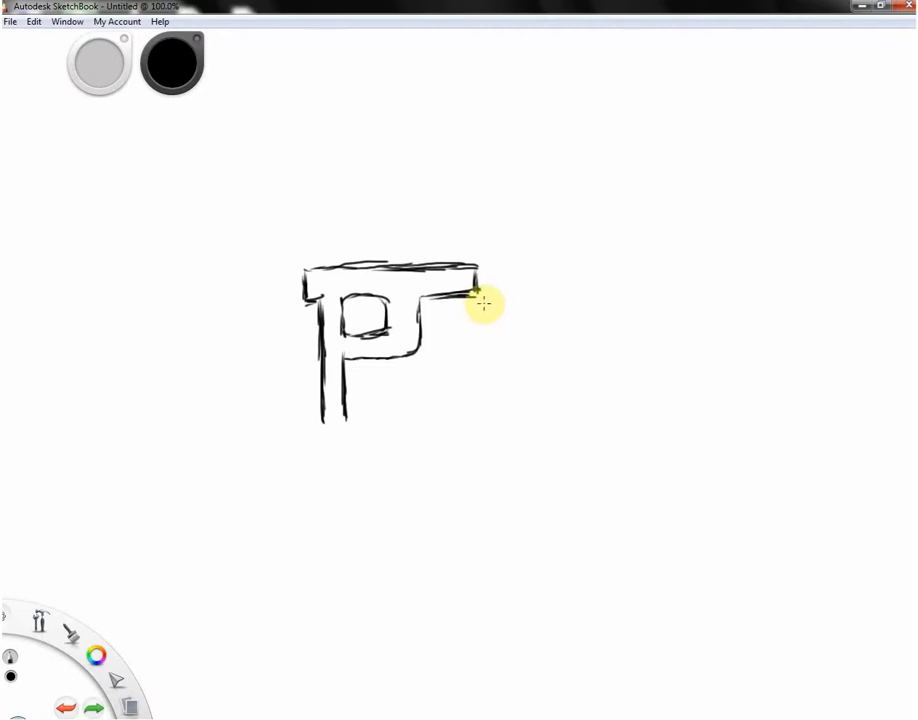
mouse_move(480, 304)
left_mouse_down()
mouse_move(488, 344)
mouse_move(472, 361)
mouse_move(467, 326)
mouse_move(465, 347)
mouse_move(481, 308)
left_mouse_up()
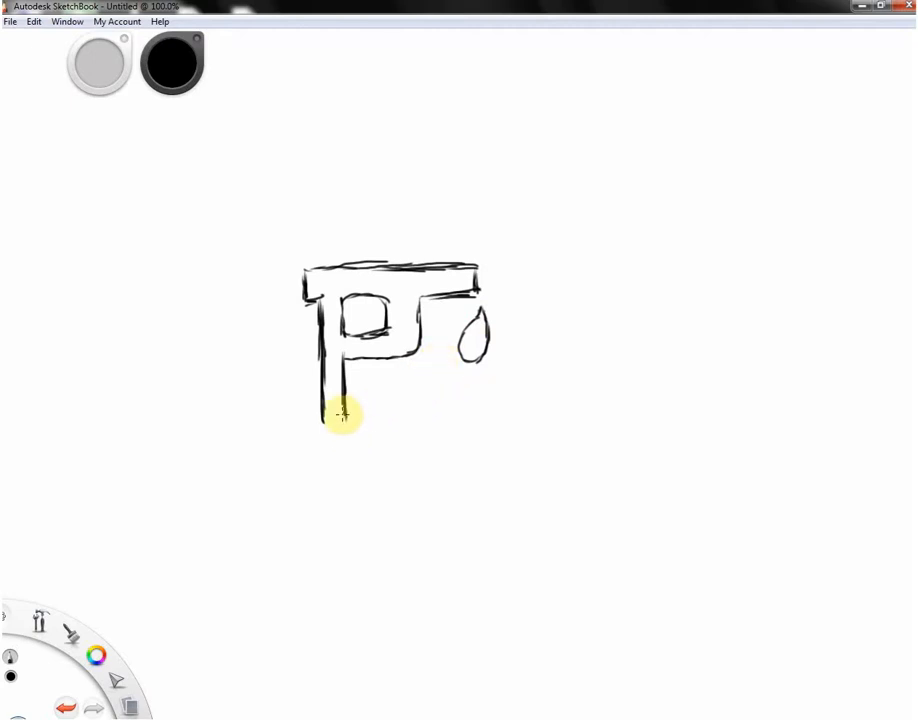
mouse_move(342, 412)
left_mouse_down()
mouse_move(344, 424)
mouse_move(328, 430)
left_mouse_up()
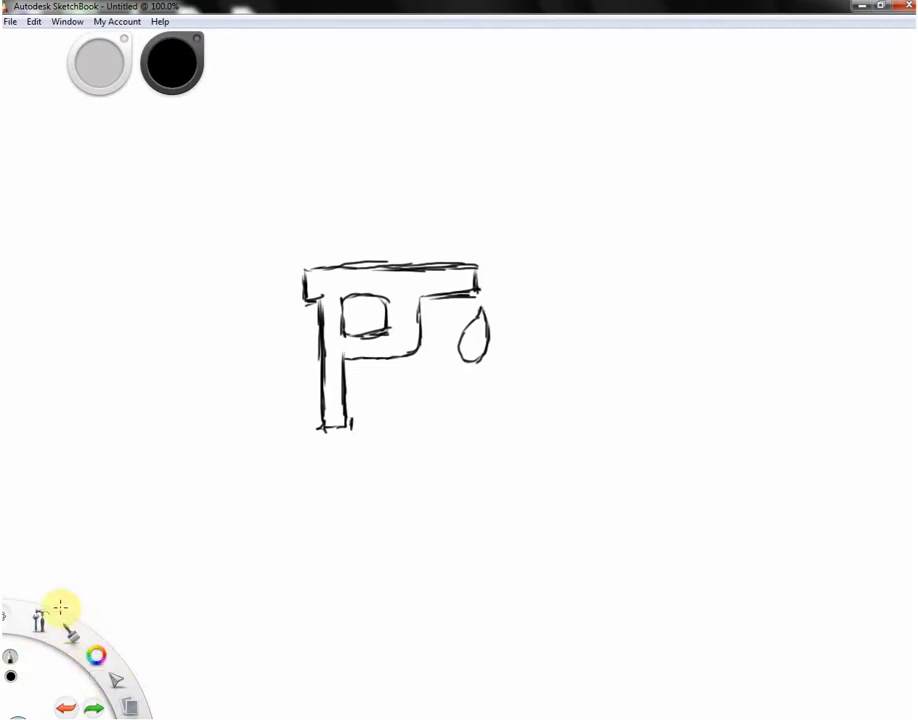
left_click(9, 625)
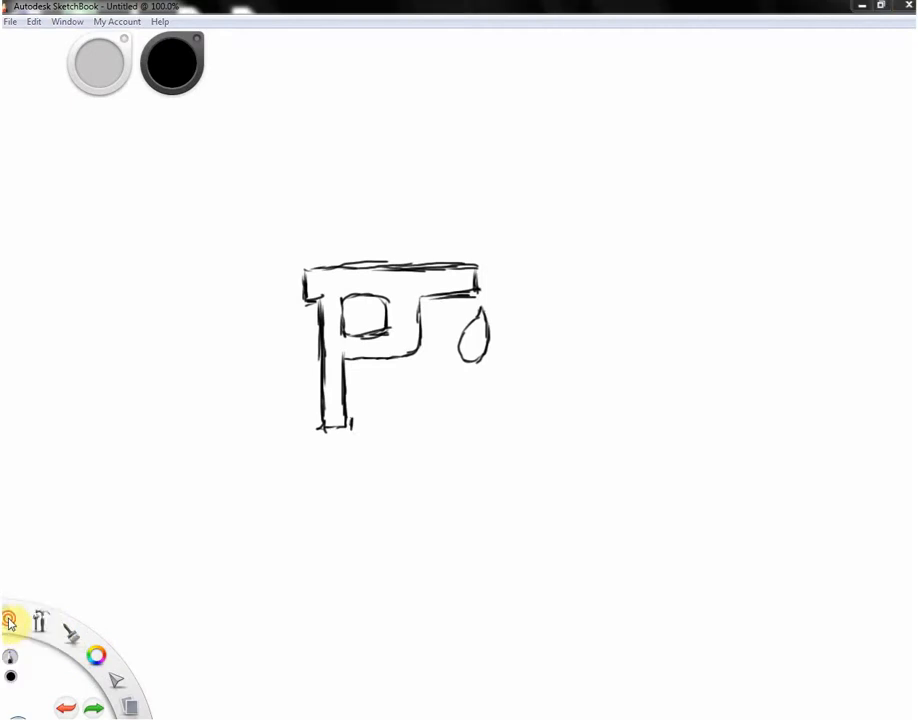
left_click(40, 624)
left_click(40, 624)
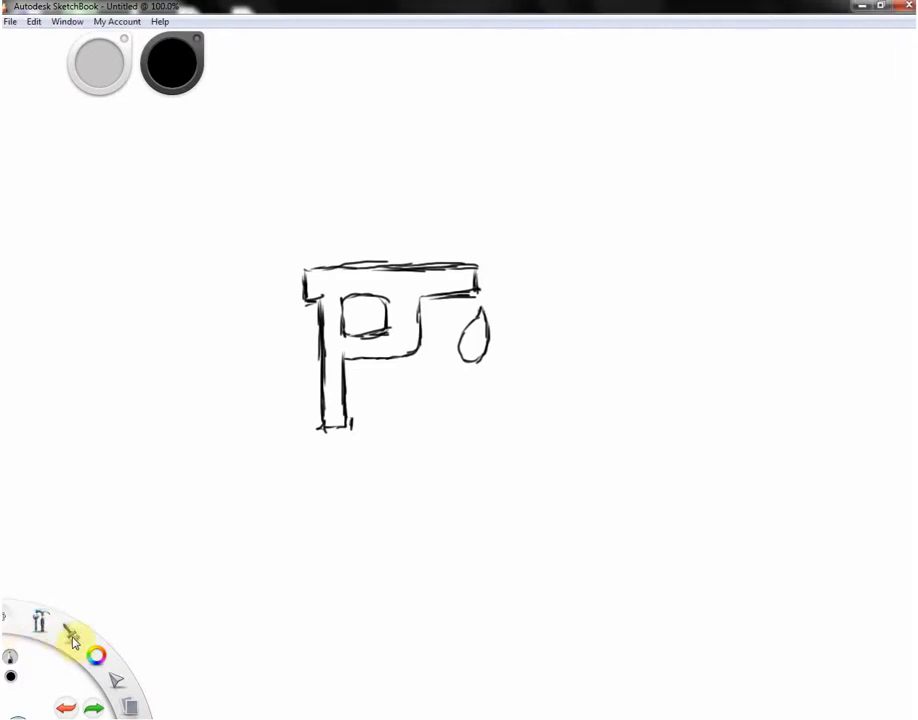
Try to erase the stray mark beside the base of the stem with the Hard Eraser
left_click(73, 640)
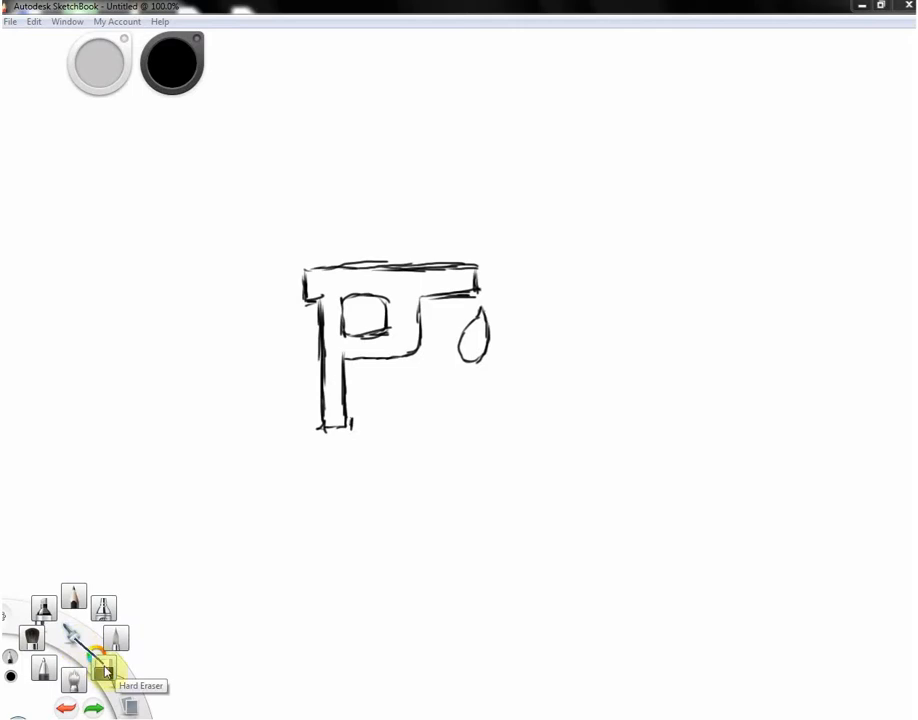
left_click(103, 668)
mouse_move(288, 490)
left_mouse_down()
mouse_move(323, 490)
mouse_move(291, 495)
left_mouse_up()
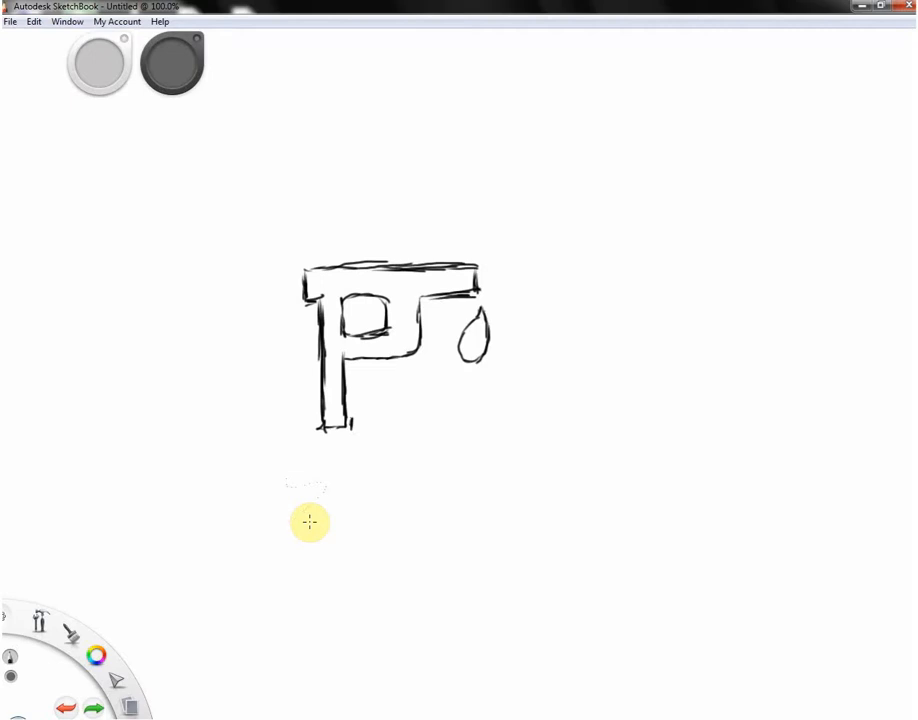
left_click_drag(309, 521, 306, 525)
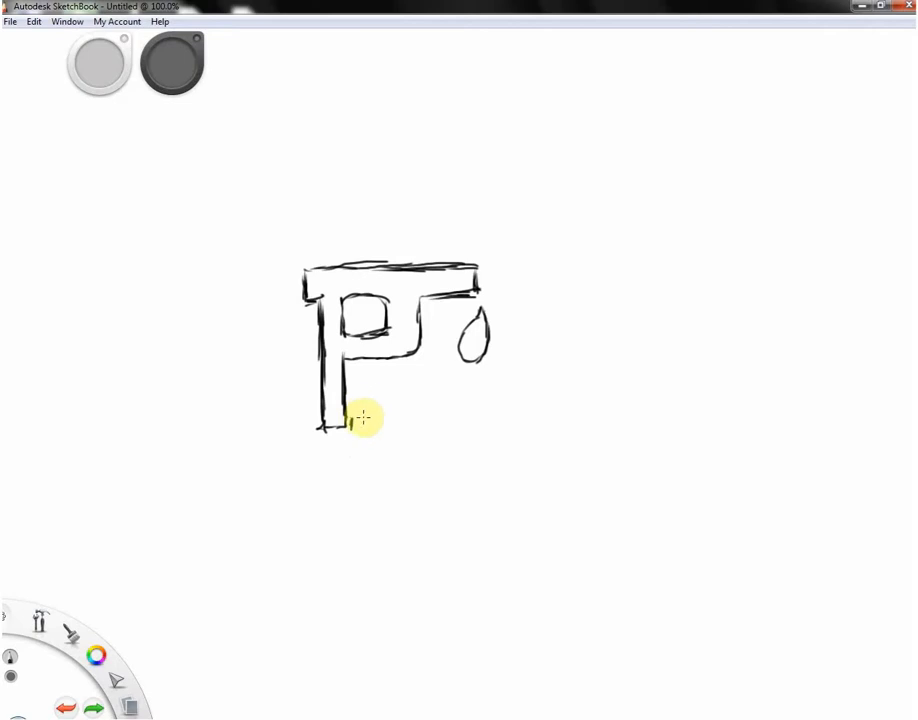
left_click_drag(355, 417, 352, 428)
Erase the stray mark beside the base of the stem using the Hard Eraser
left_click(70, 643)
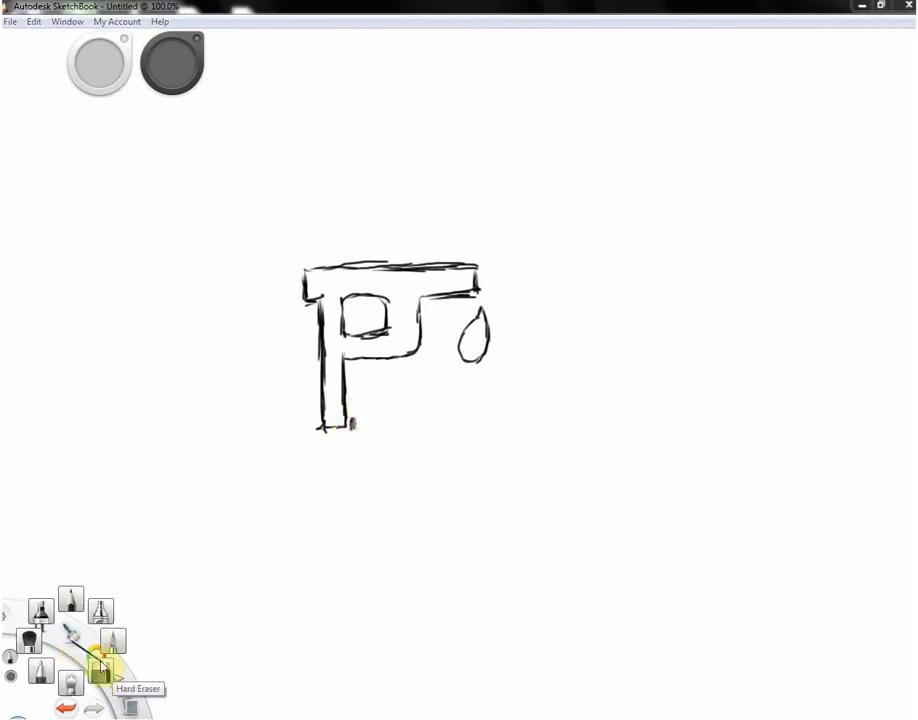
left_click(100, 670)
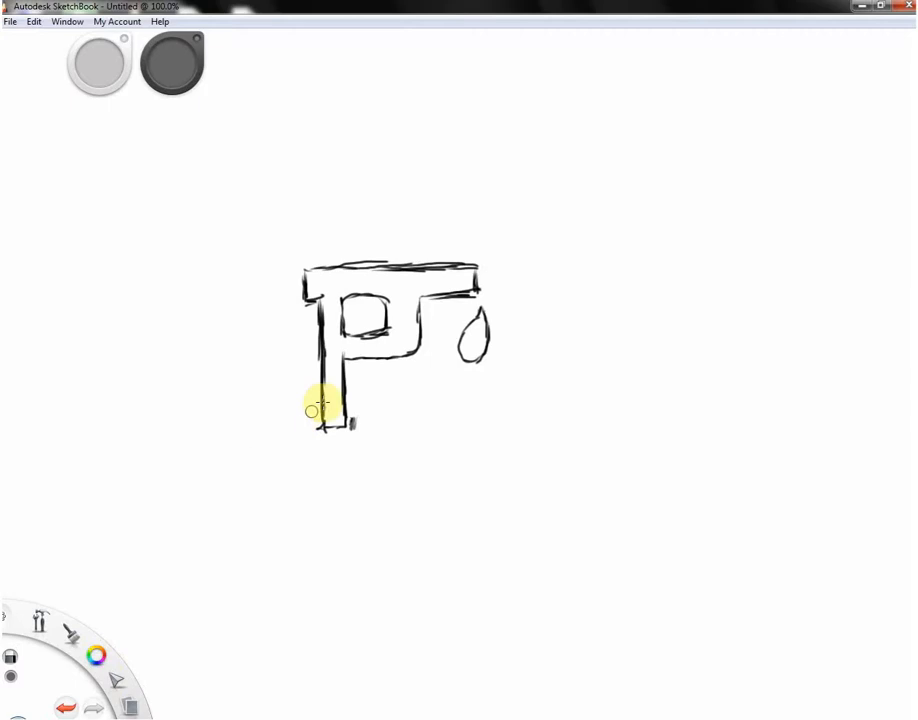
left_click_drag(359, 422, 352, 428)
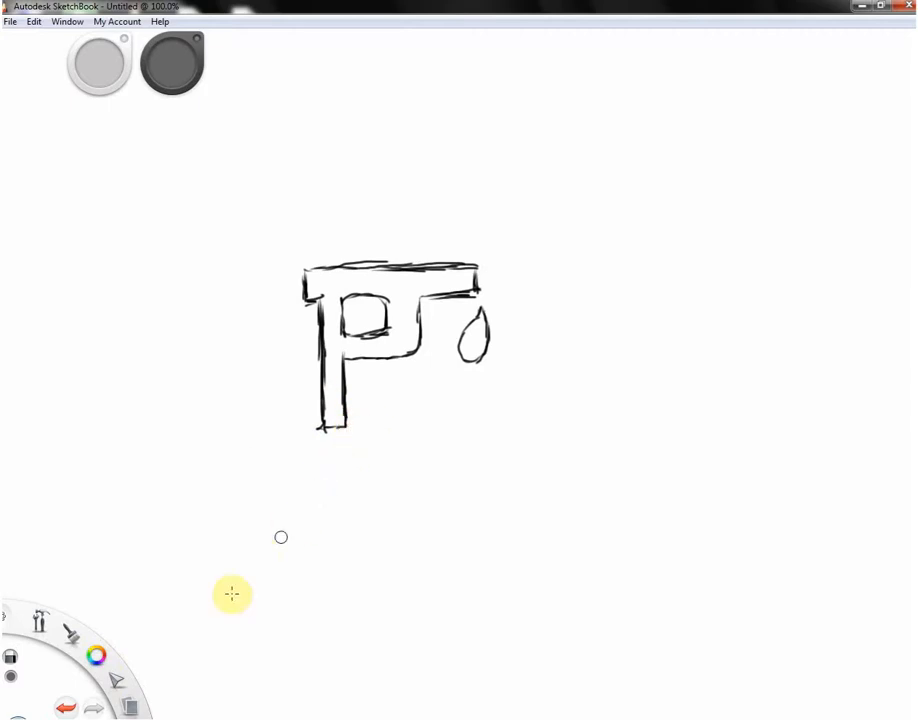
Test the pencil brush with a few strokes below the letter and undo them
left_click(76, 641)
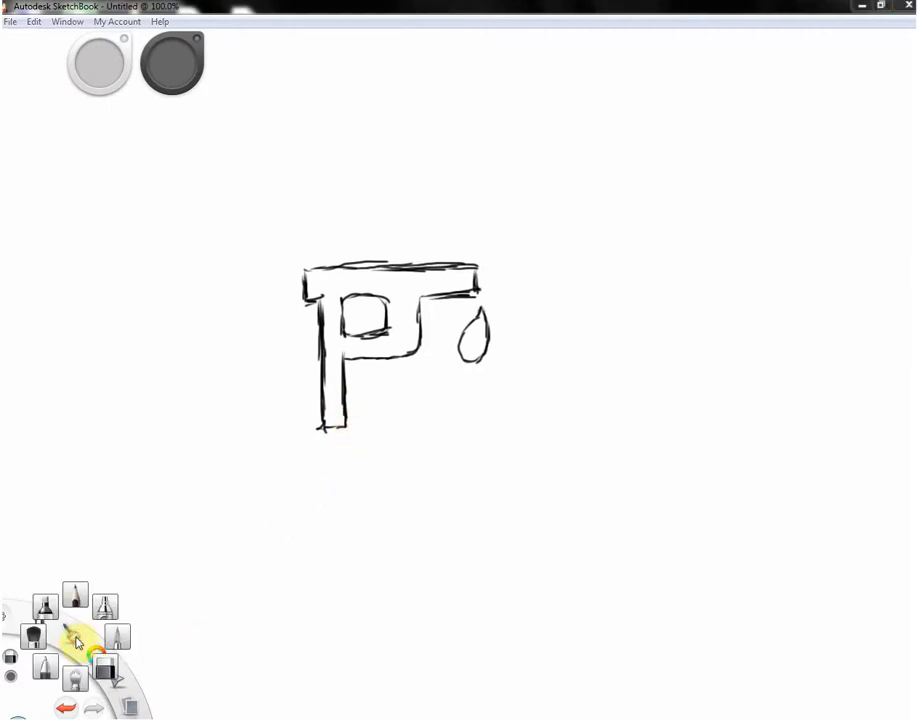
left_click(75, 597)
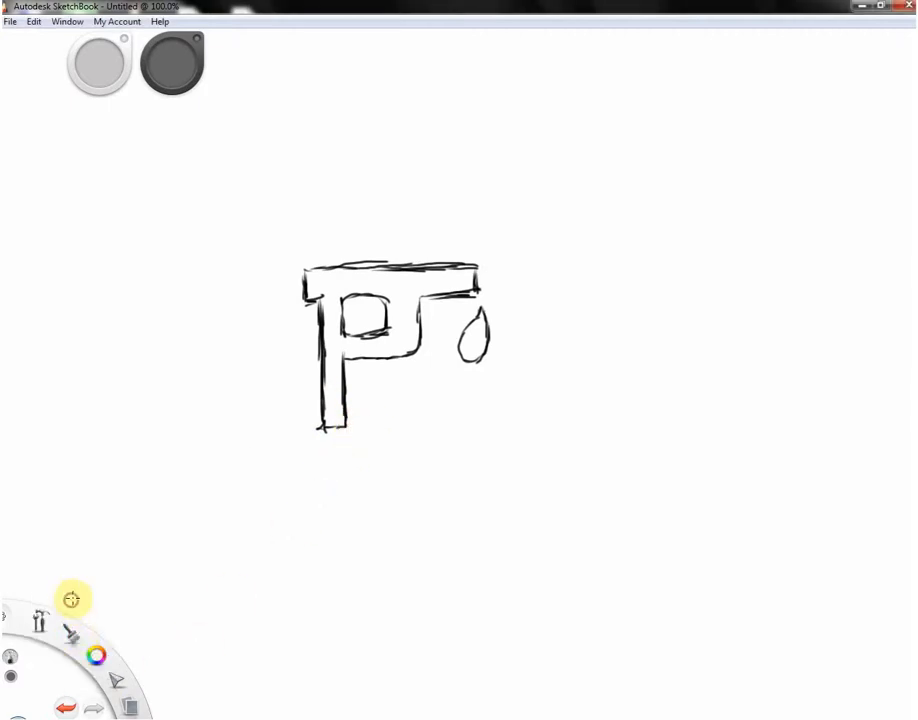
mouse_move(307, 464)
left_mouse_down()
mouse_move(344, 549)
mouse_move(342, 533)
mouse_move(331, 533)
left_mouse_up()
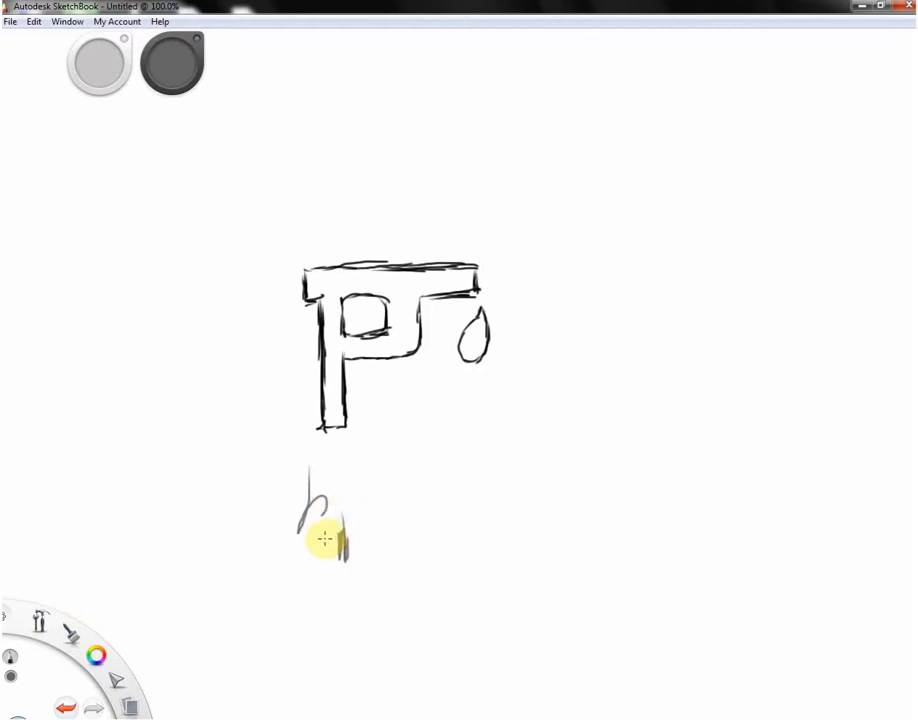
key("ctrl+z")
key("ctrl+z")
key("ctrl+z")
key("ctrl+z")
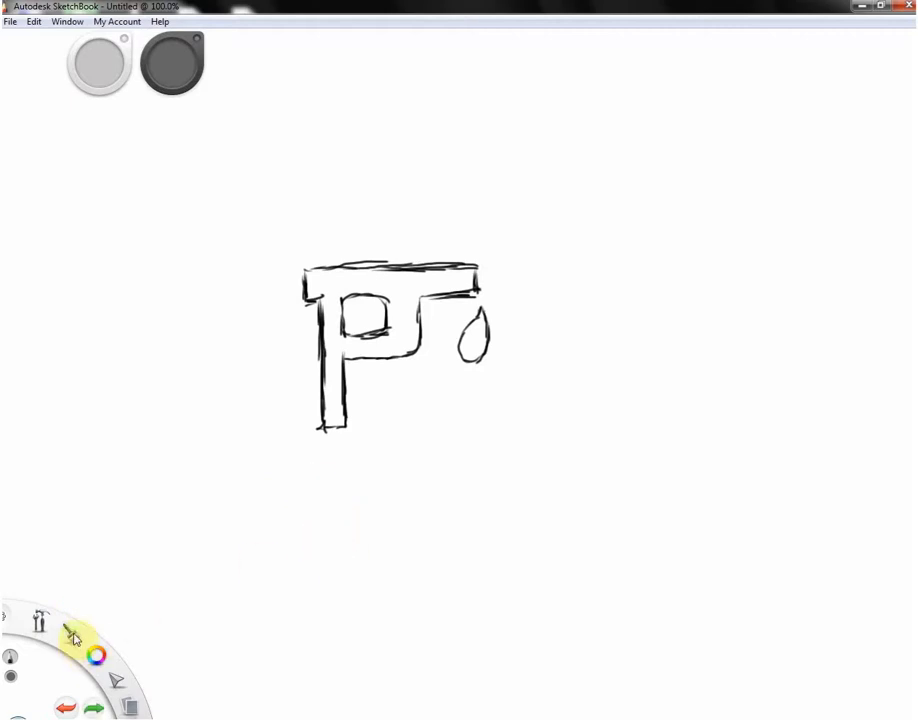
Test a pen-style brush with strokes below the letter and undo them
left_click(72, 637)
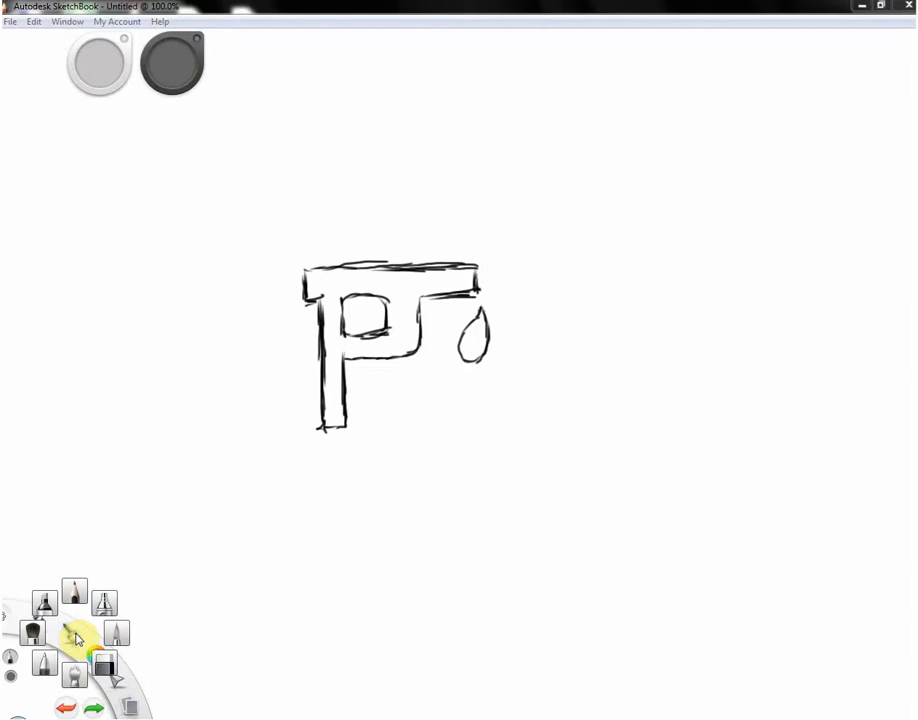
mouse_move(77, 639)
left_mouse_down()
mouse_move(119, 633)
mouse_move(104, 606)
mouse_move(46, 610)
mouse_move(50, 678)
mouse_move(44, 661)
left_mouse_up()
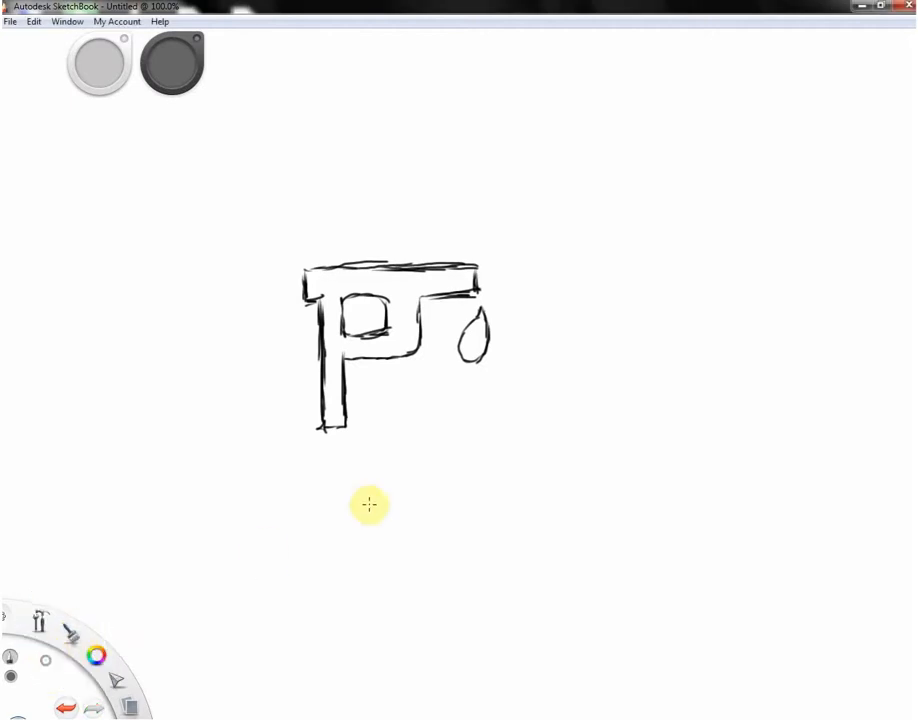
mouse_move(358, 466)
left_mouse_down()
mouse_move(347, 531)
mouse_move(356, 471)
mouse_move(389, 500)
left_mouse_up()
key("ctrl+z")
key("ctrl+z")
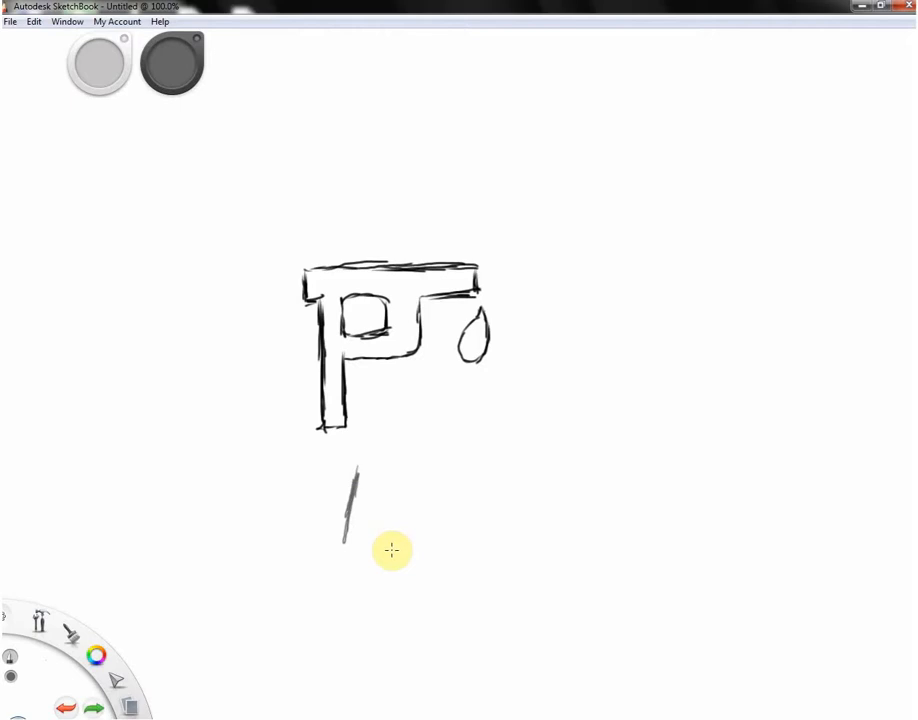
Test a soft, wide brush with a stroke below the letter and undo it
left_click(68, 634)
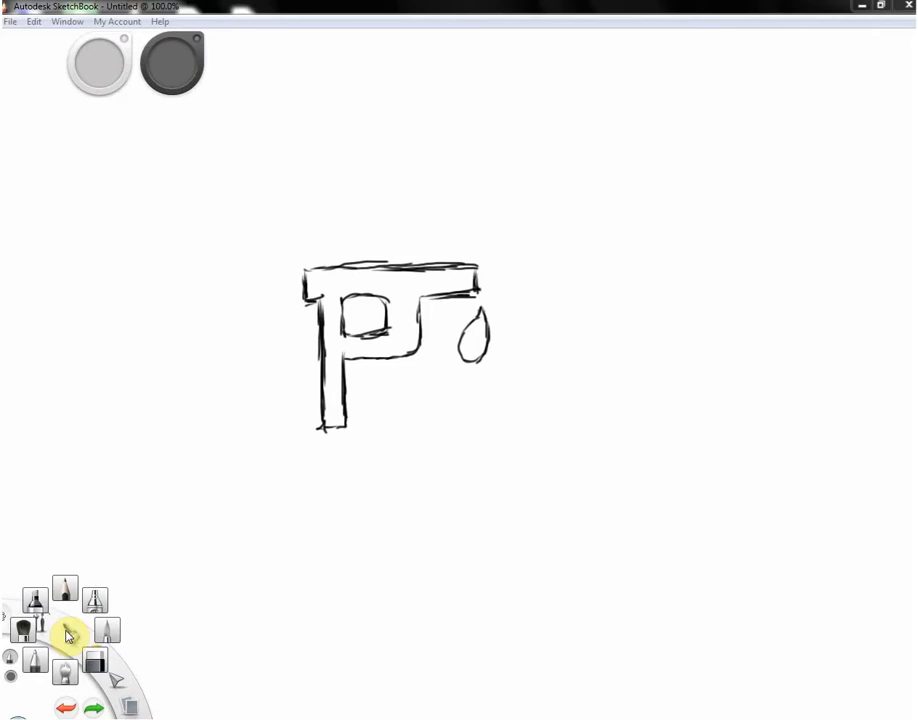
left_click(107, 628)
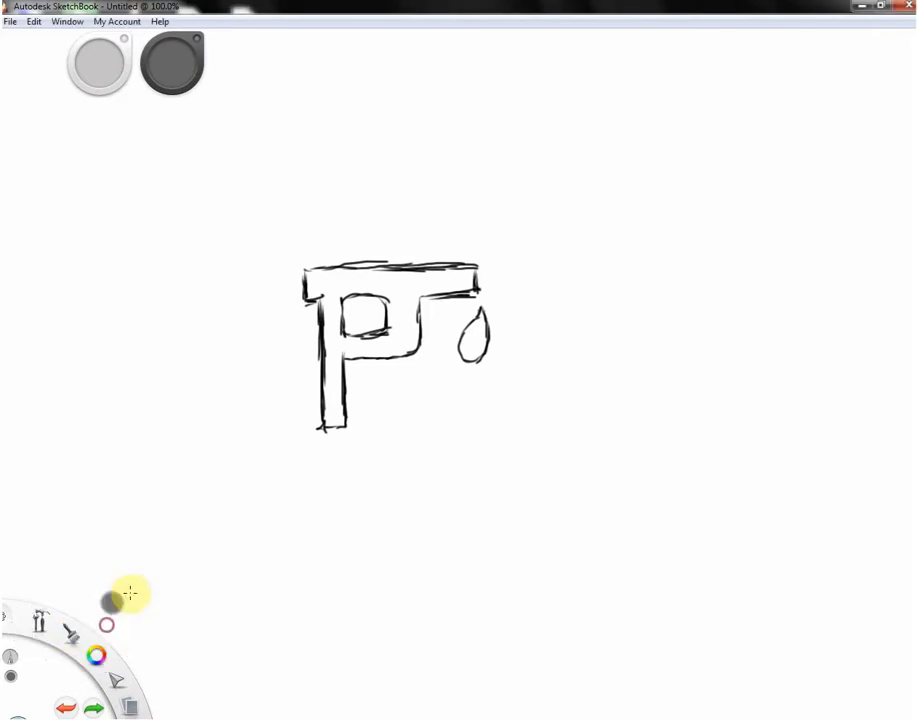
left_click(70, 635)
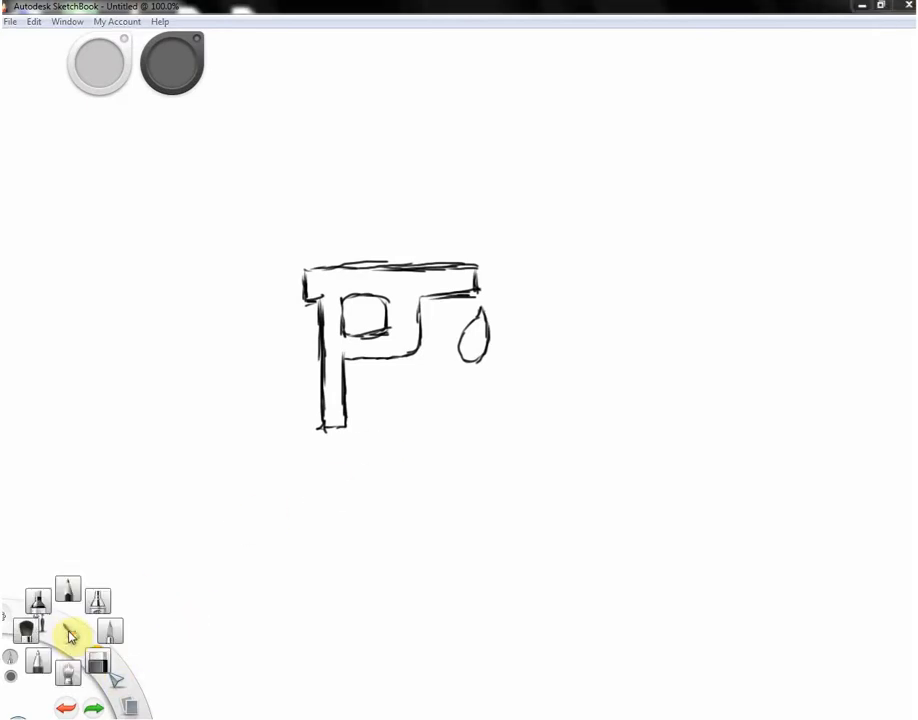
left_click(42, 600)
left_click_drag(234, 530, 231, 588)
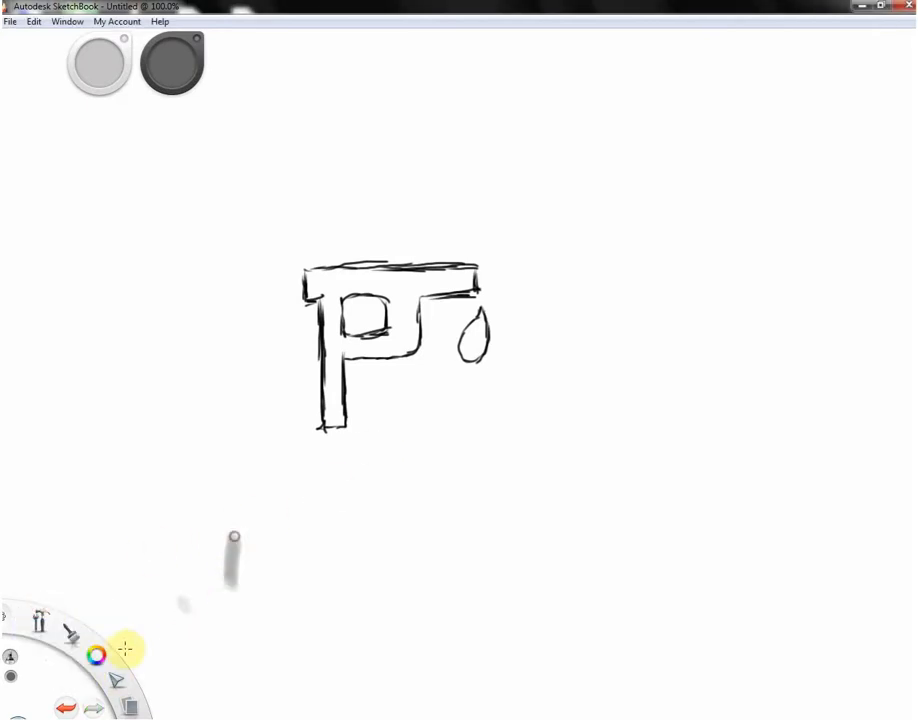
key("ctrl+z")
Switch to a fine pen-style brush, test it with one thin stroke below the letter, and undo the stroke
left_click(72, 636)
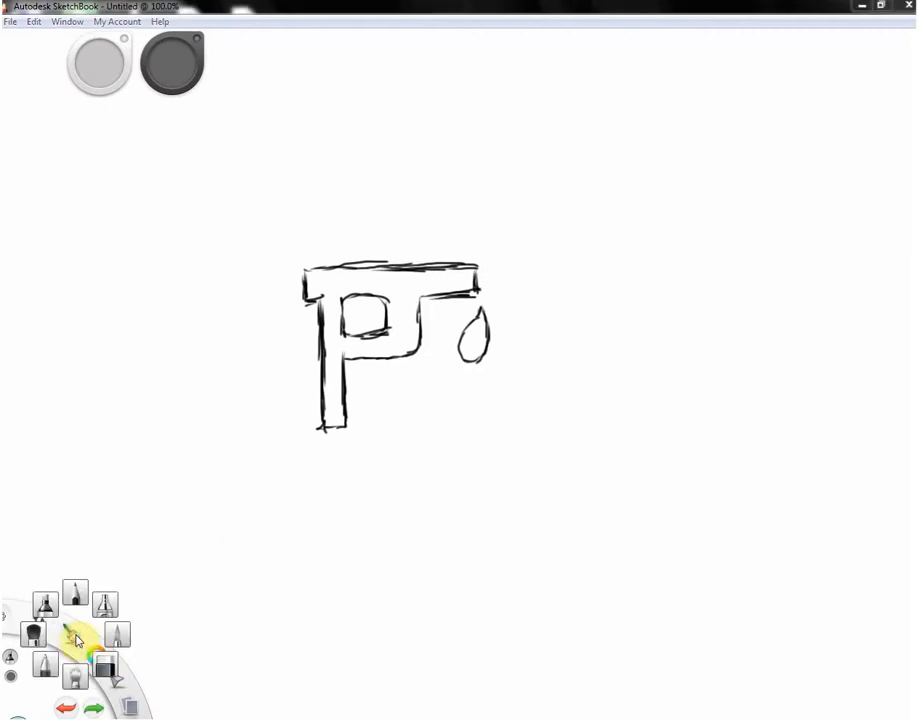
left_click(48, 672)
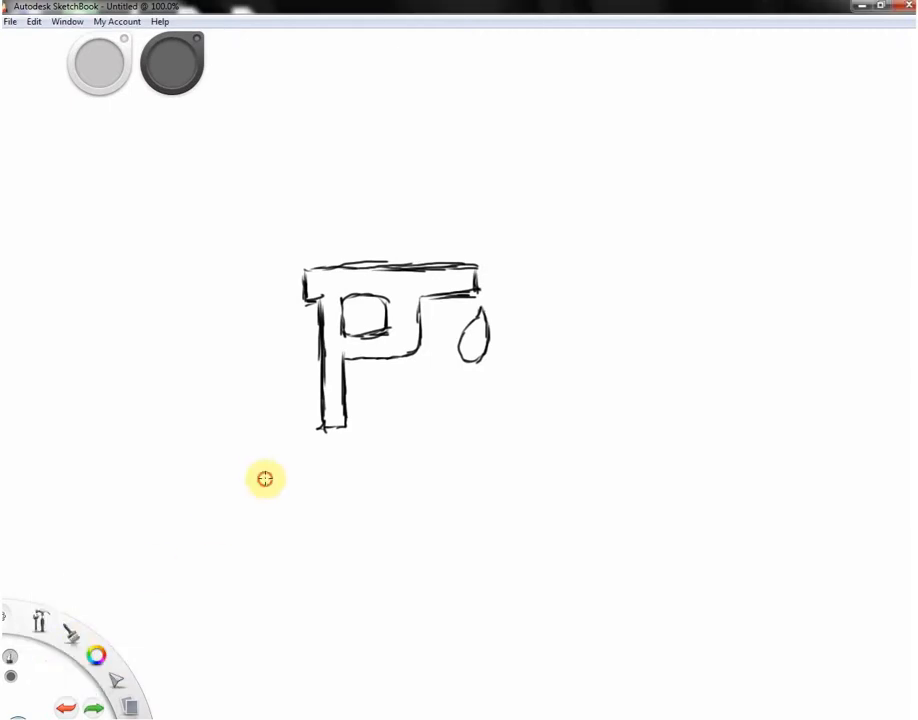
left_click_drag(264, 479, 247, 549)
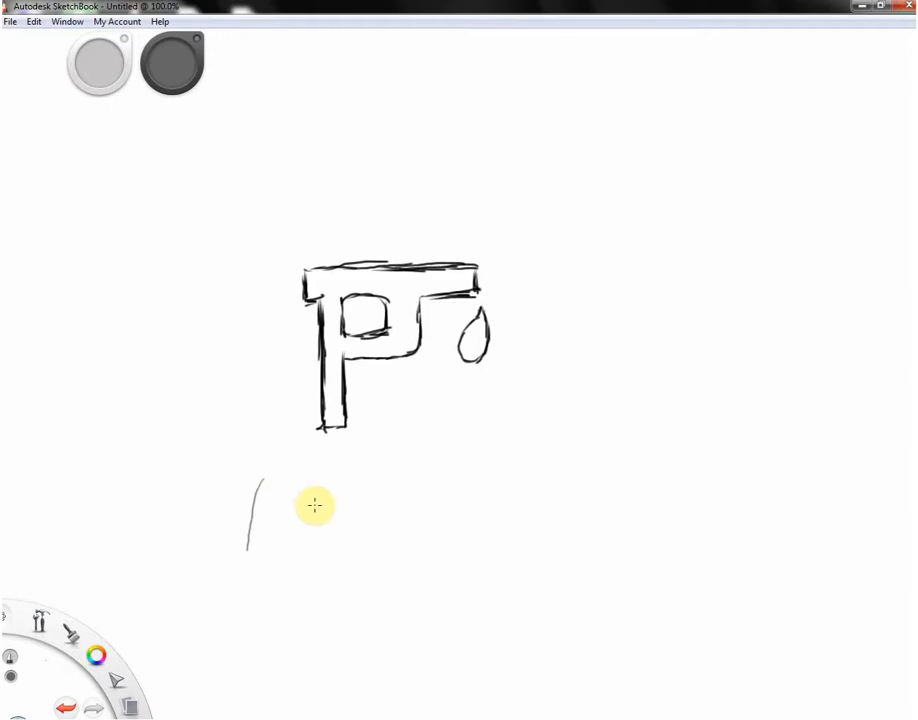
key("ctrl+z")
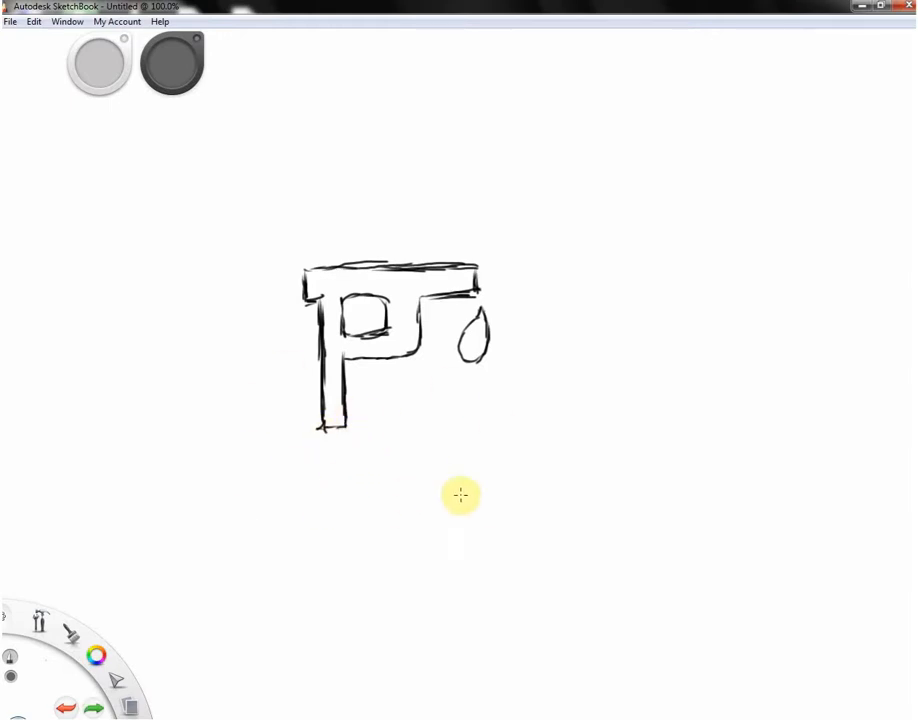
Set the brush colour to black, test it with a stroke below the stem, and undo the test
mouse_move(95, 658)
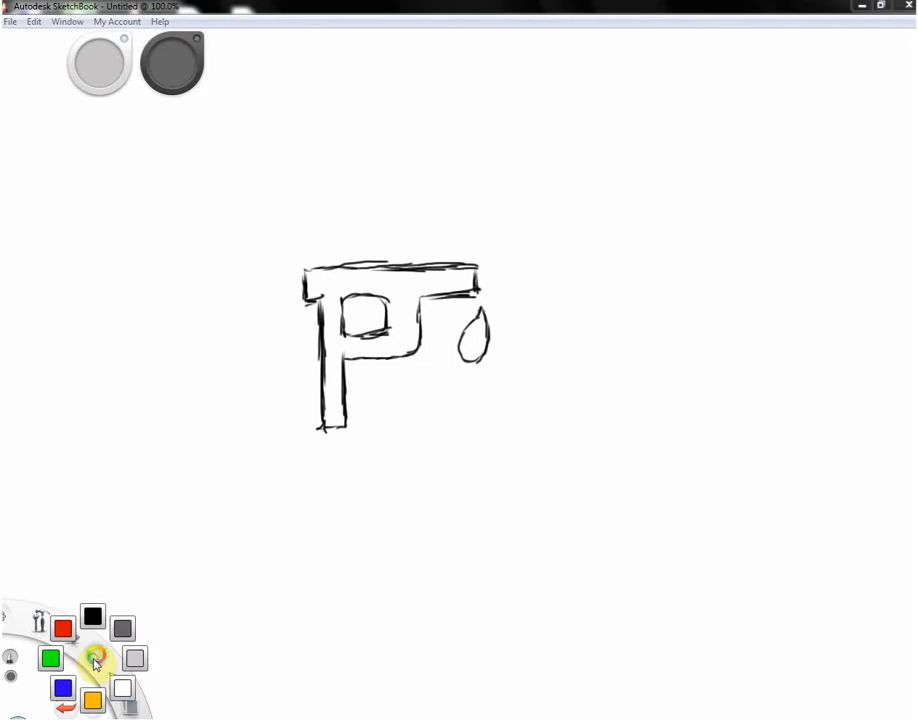
left_click(92, 616)
mouse_move(328, 558)
left_mouse_down()
mouse_move(343, 500)
mouse_move(341, 510)
left_mouse_up()
key("ctrl+z")
key("ctrl+z")
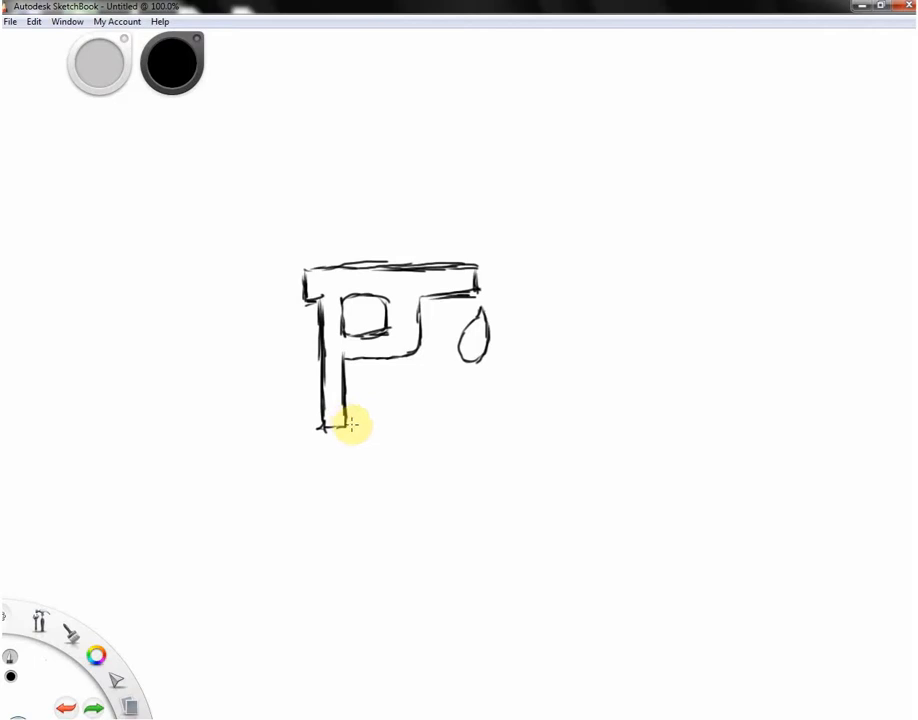
Handwrite "ipe Works" in black beside the base of the stem so the large P starts the name
left_click_drag(352, 420, 353, 414)
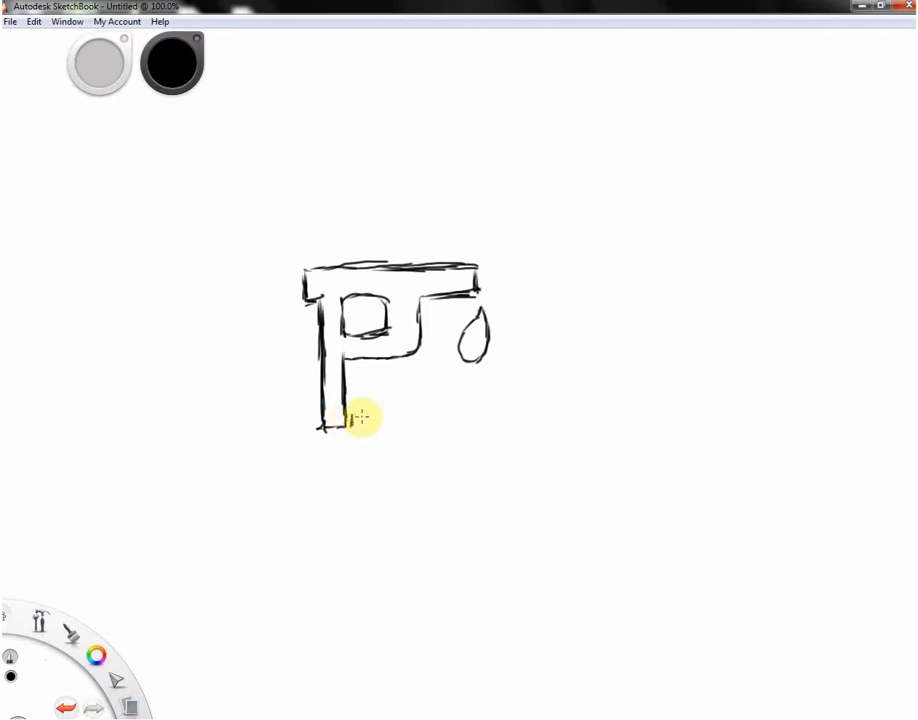
mouse_move(360, 418)
left_mouse_down()
mouse_move(365, 426)
mouse_move(386, 421)
mouse_move(377, 414)
mouse_move(388, 424)
left_mouse_up()
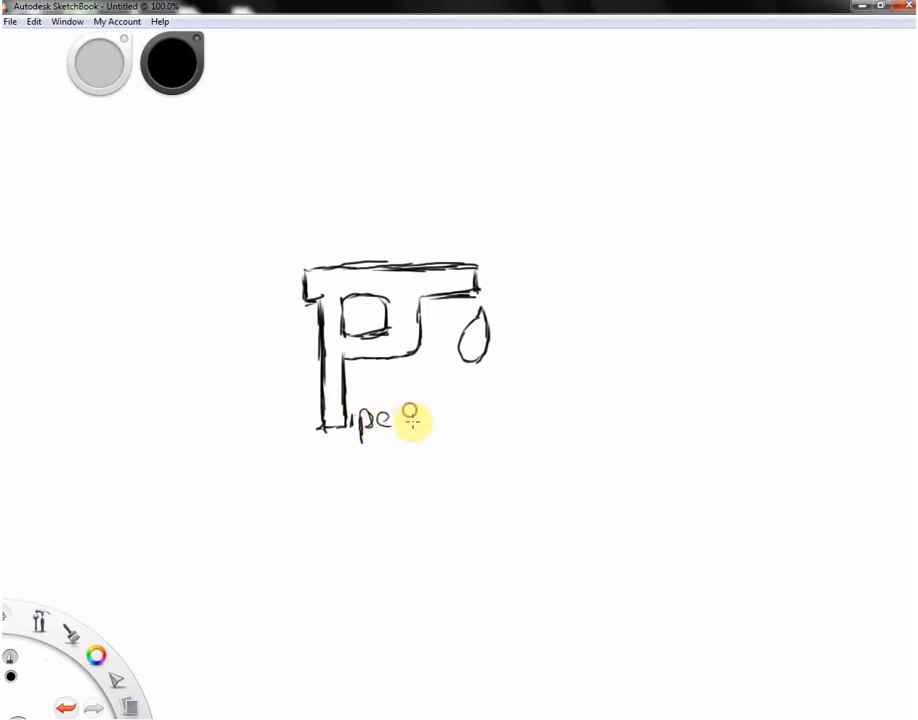
left_click_drag(412, 408, 416, 420)
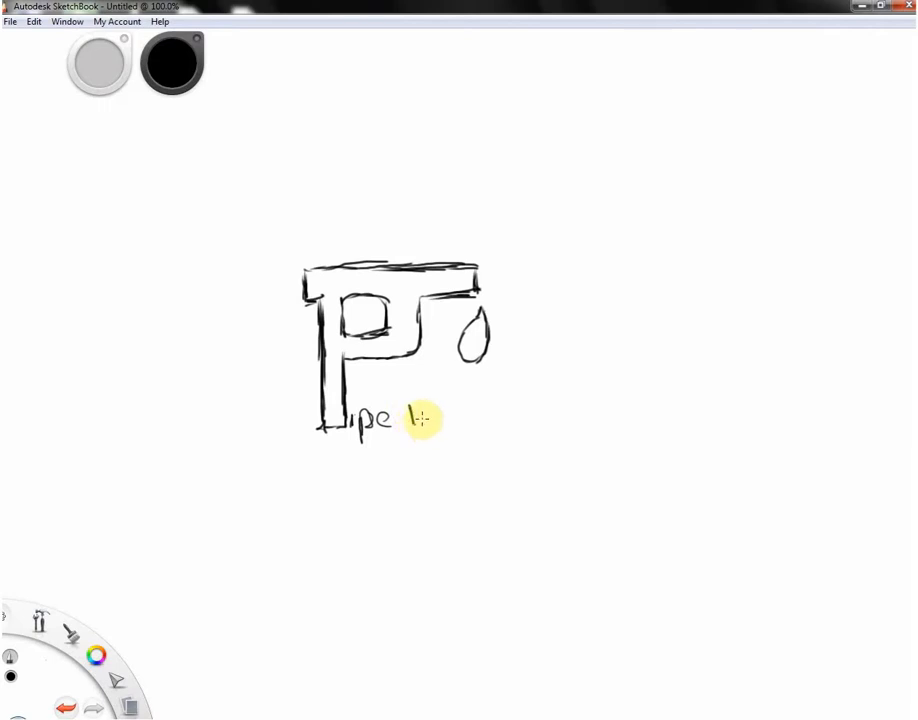
left_click_drag(419, 417, 432, 414)
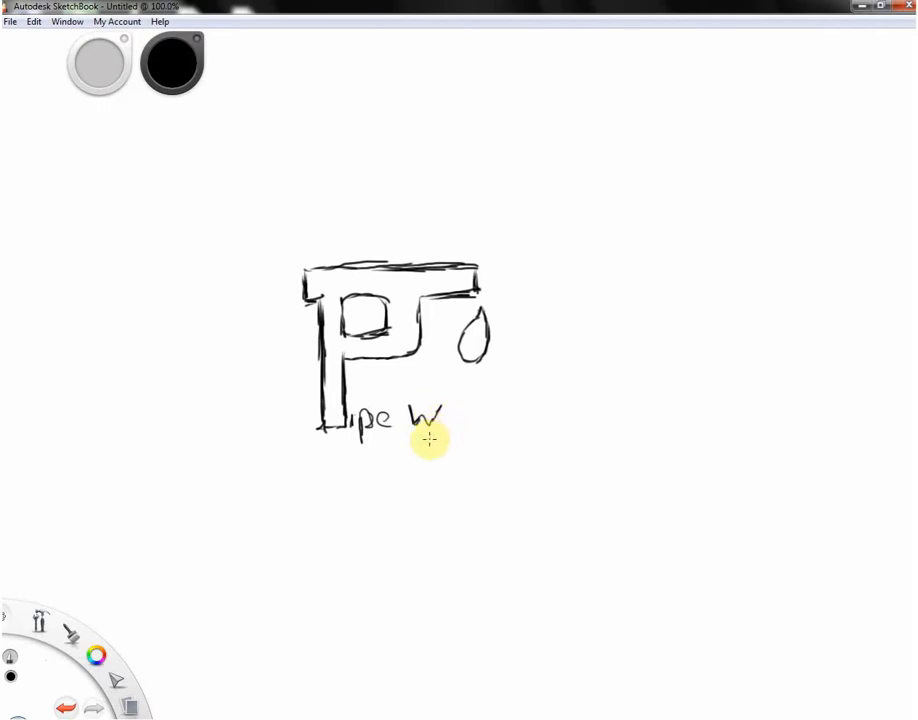
key("ctrl+z")
key("ctrl+z")
mouse_move(413, 424)
left_mouse_down()
mouse_move(421, 414)
mouse_move(430, 423)
mouse_move(438, 405)
mouse_move(440, 422)
mouse_move(436, 414)
mouse_move(471, 420)
mouse_move(488, 410)
mouse_move(490, 420)
left_mouse_up()
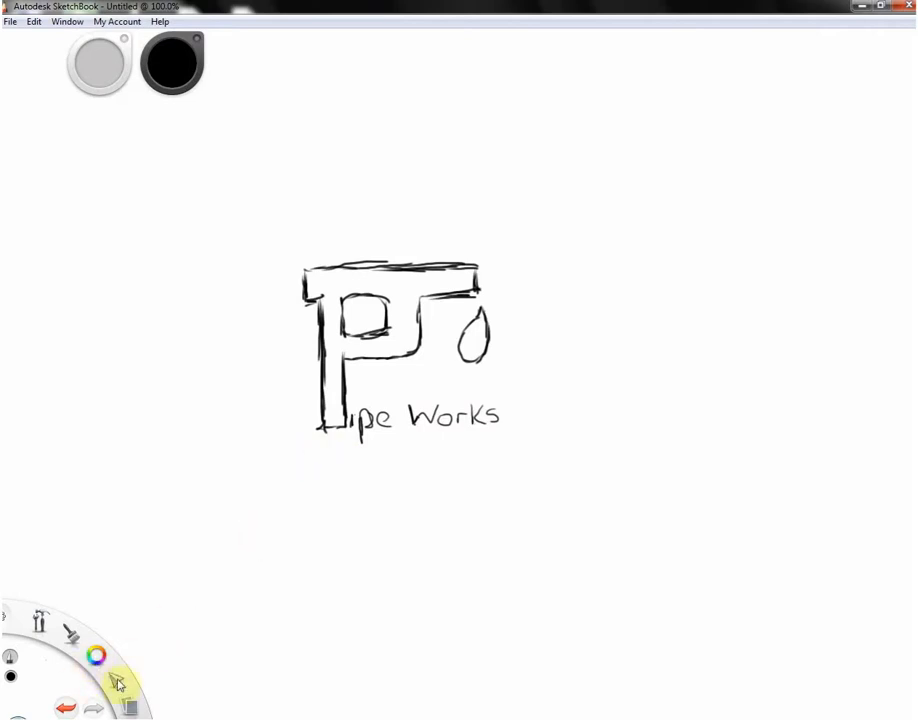
left_click(72, 642)
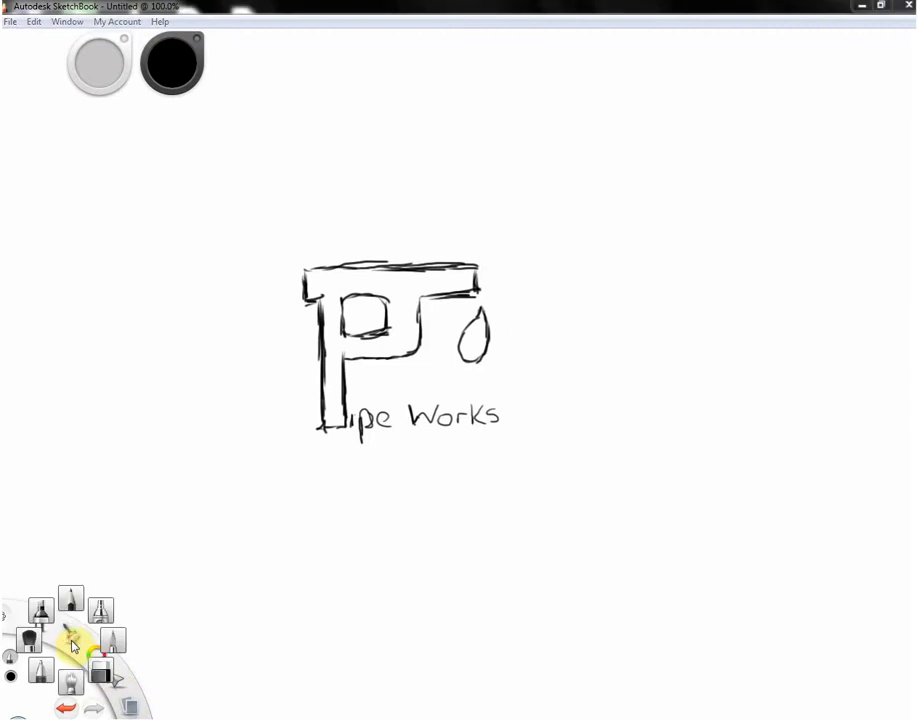
left_click(72, 645)
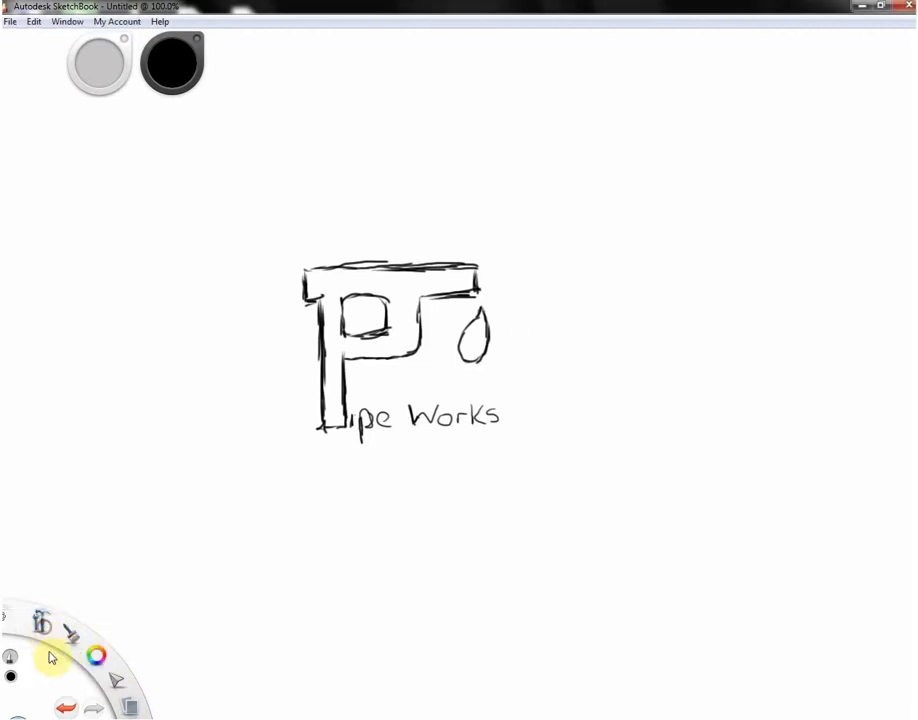
left_click(114, 683)
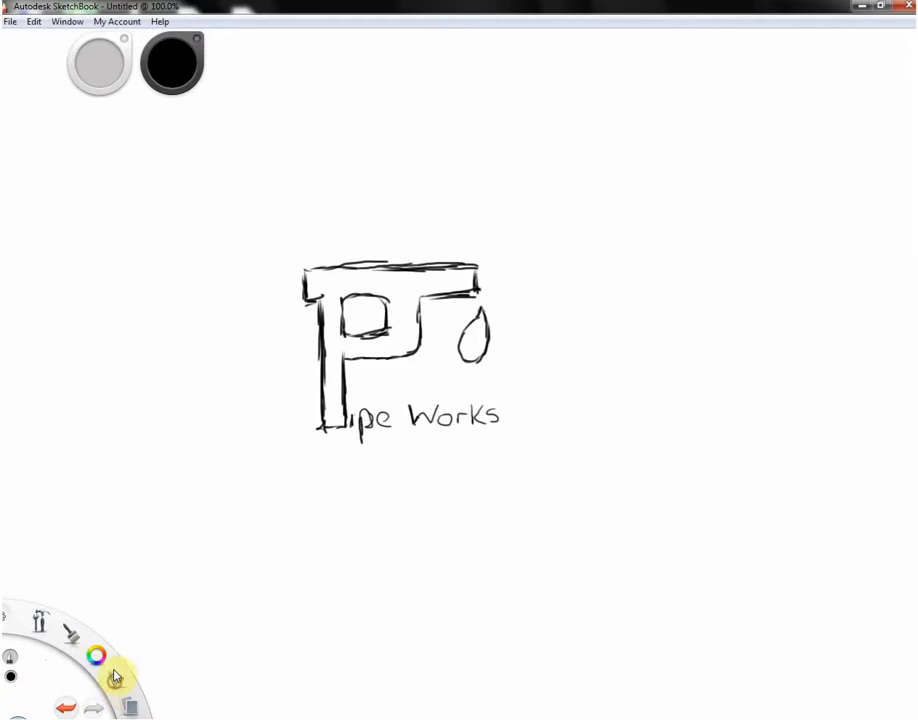
left_click(35, 22)
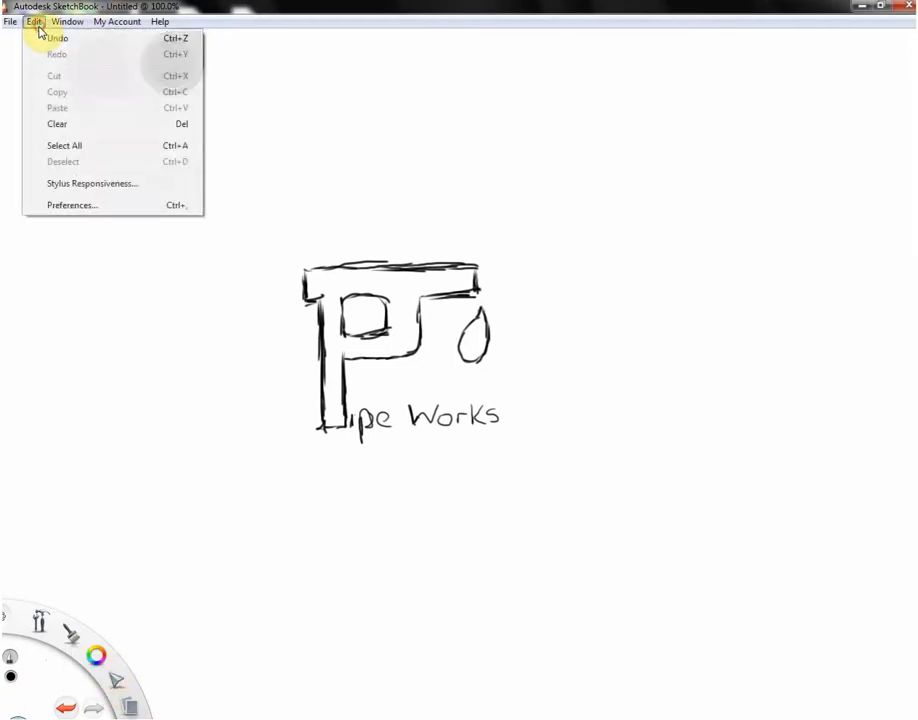
mouse_move(68, 25)
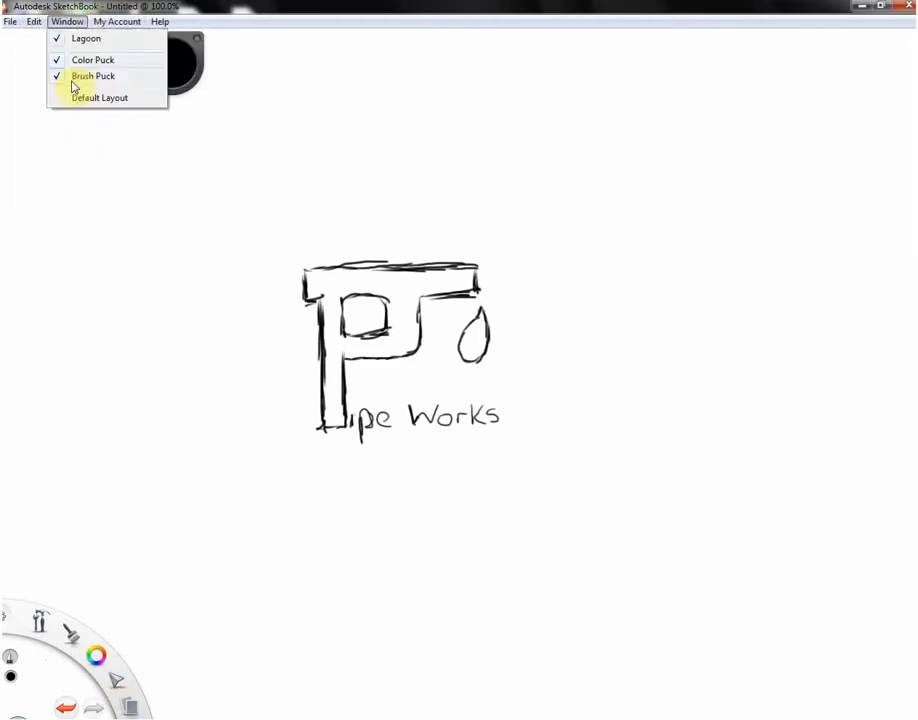
left_click(39, 626)
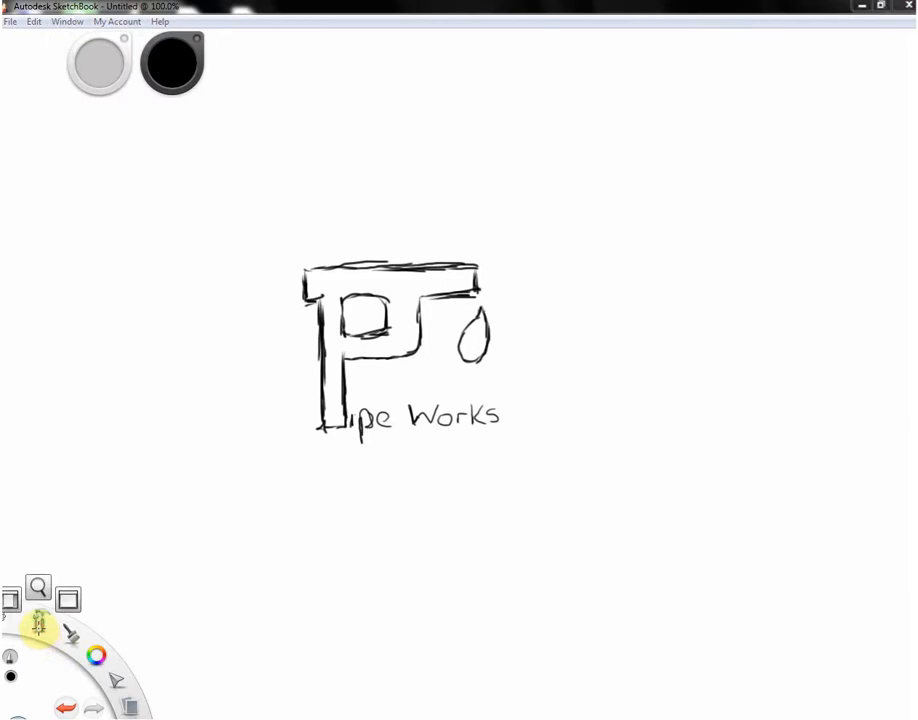
left_click(69, 637)
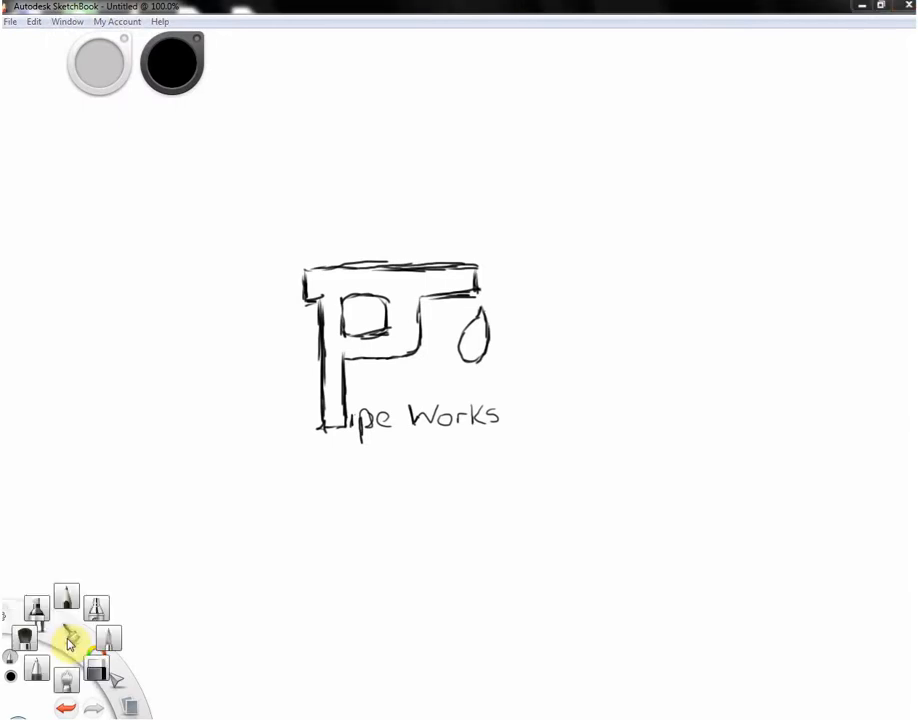
left_click(69, 641)
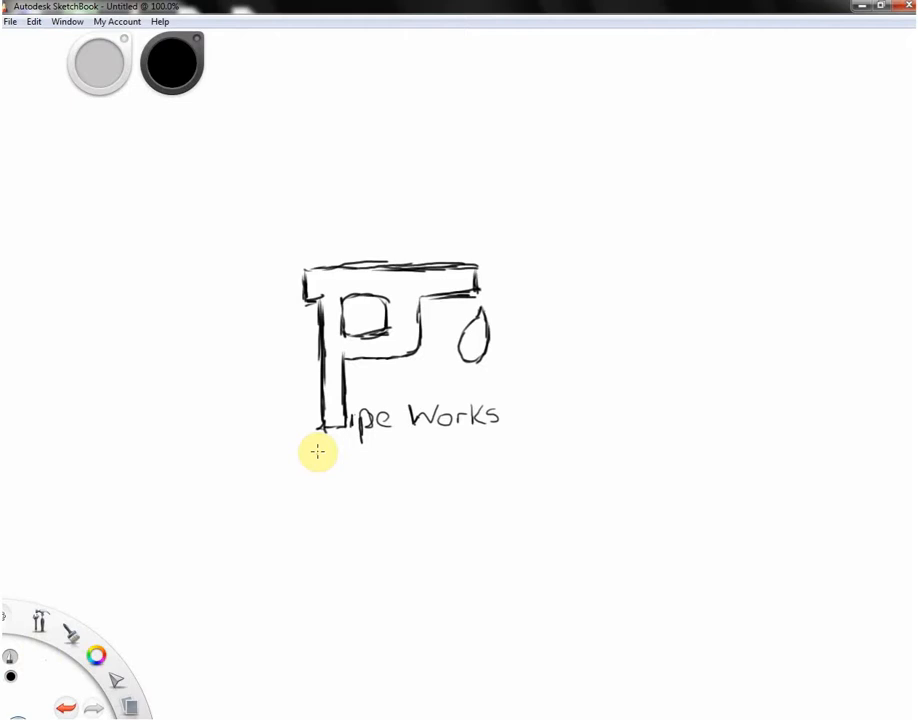
Hand-letter "PLUM" in capitals directly below the base of the stem, undoing and redrawing the uneven letters
mouse_move(319, 457)
left_mouse_down()
mouse_move(317, 447)
mouse_move(338, 457)
left_mouse_up()
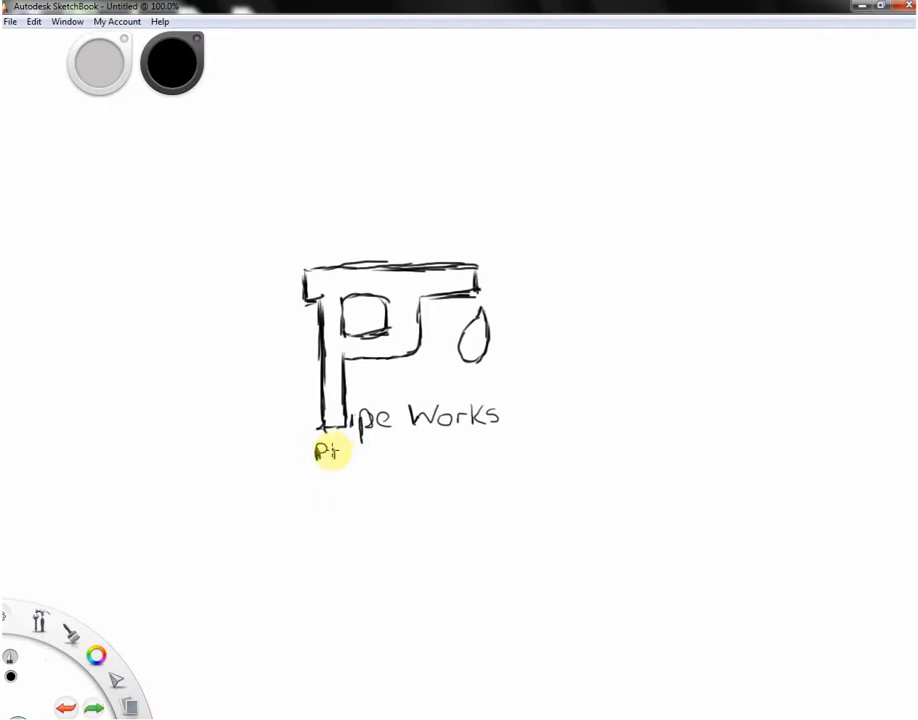
left_click_drag(333, 452, 349, 457)
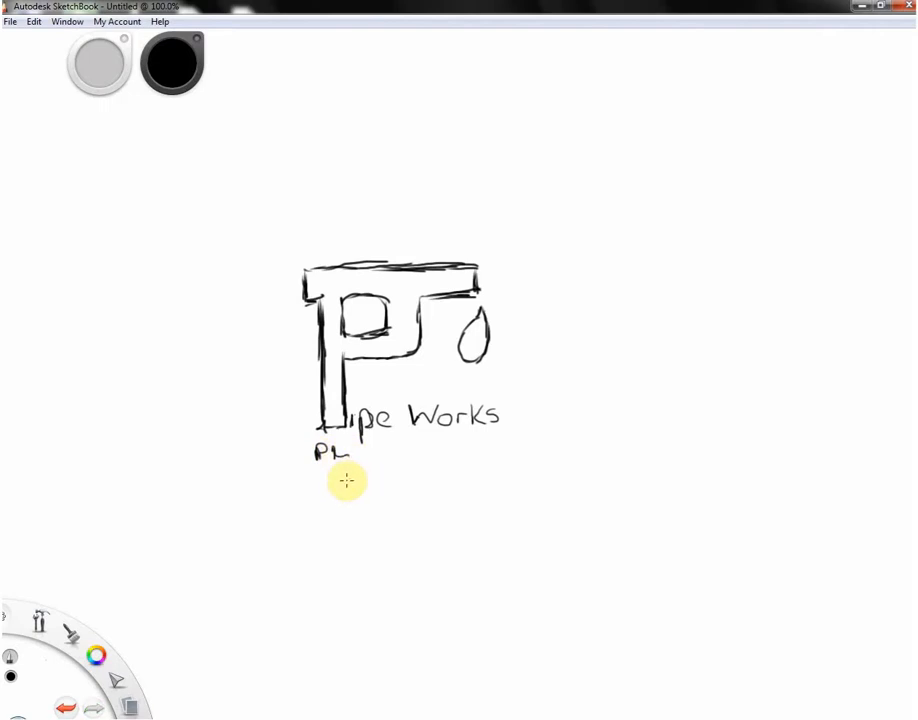
key("ctrl+z")
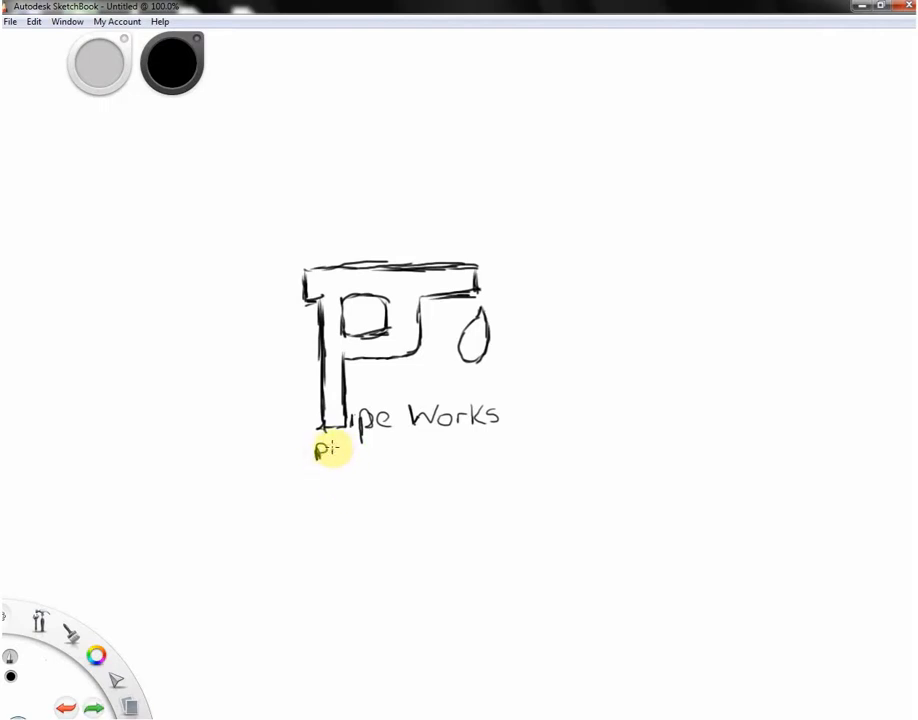
left_click_drag(334, 459, 381, 457)
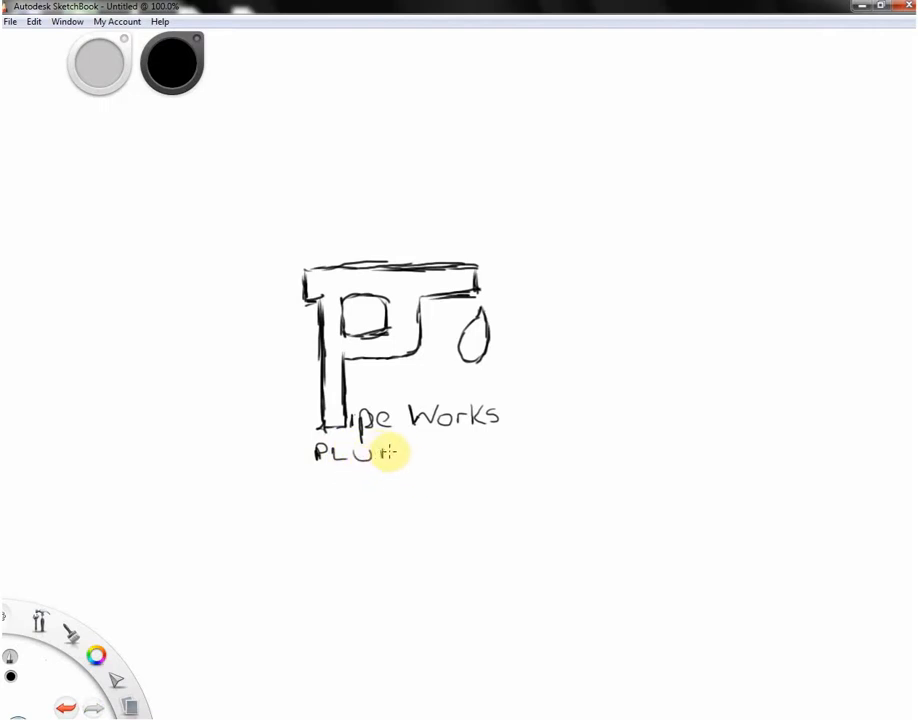
left_click_drag(408, 447, 414, 457)
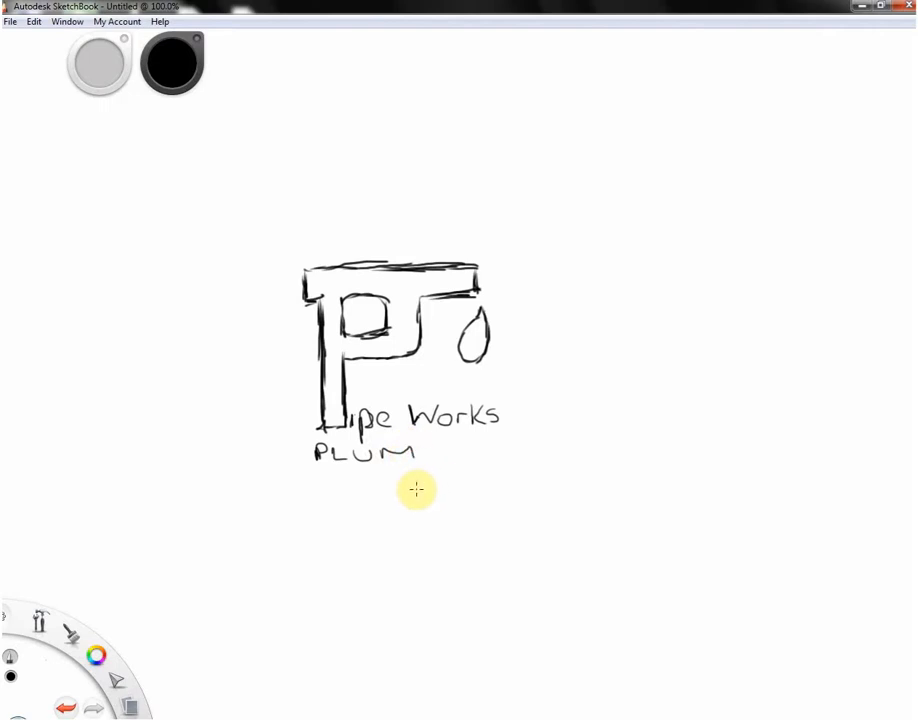
key("ctrl+z")
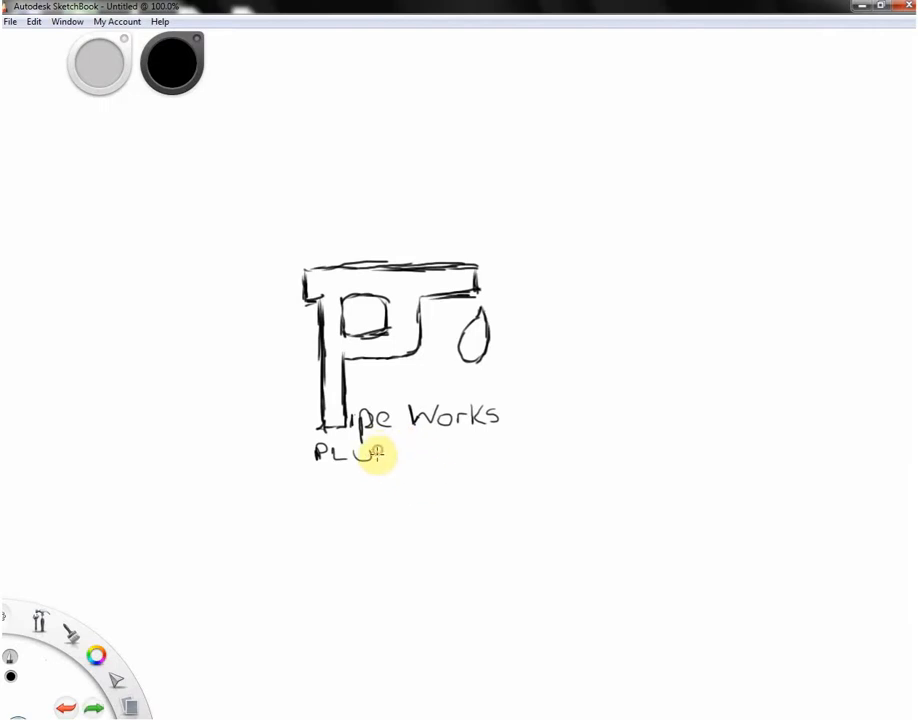
mouse_move(377, 455)
left_mouse_down()
mouse_move(403, 449)
mouse_move(416, 460)
left_mouse_up()
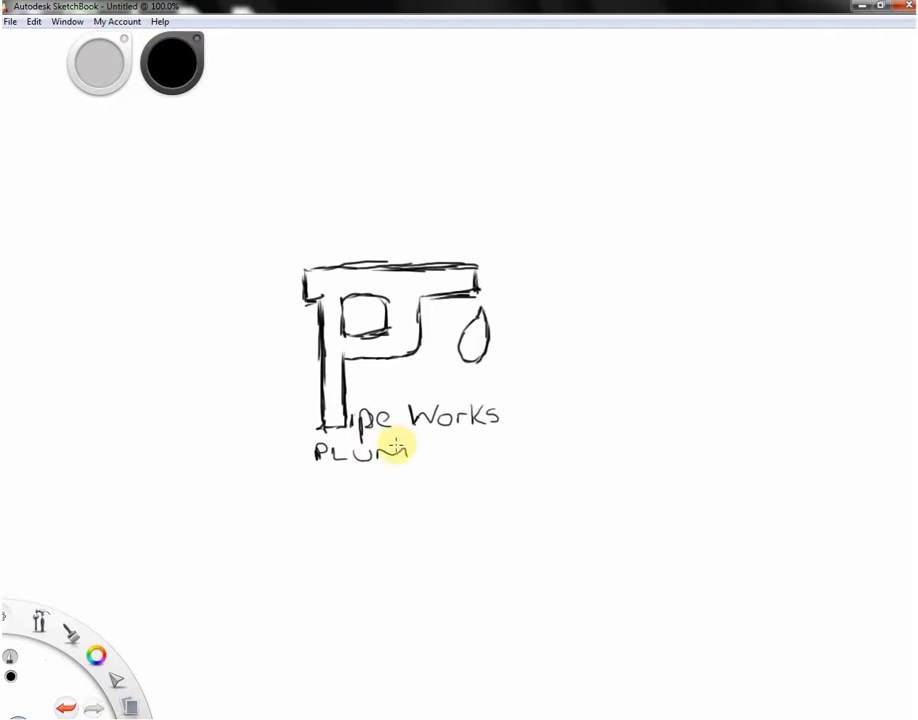
key("ctrl+z")
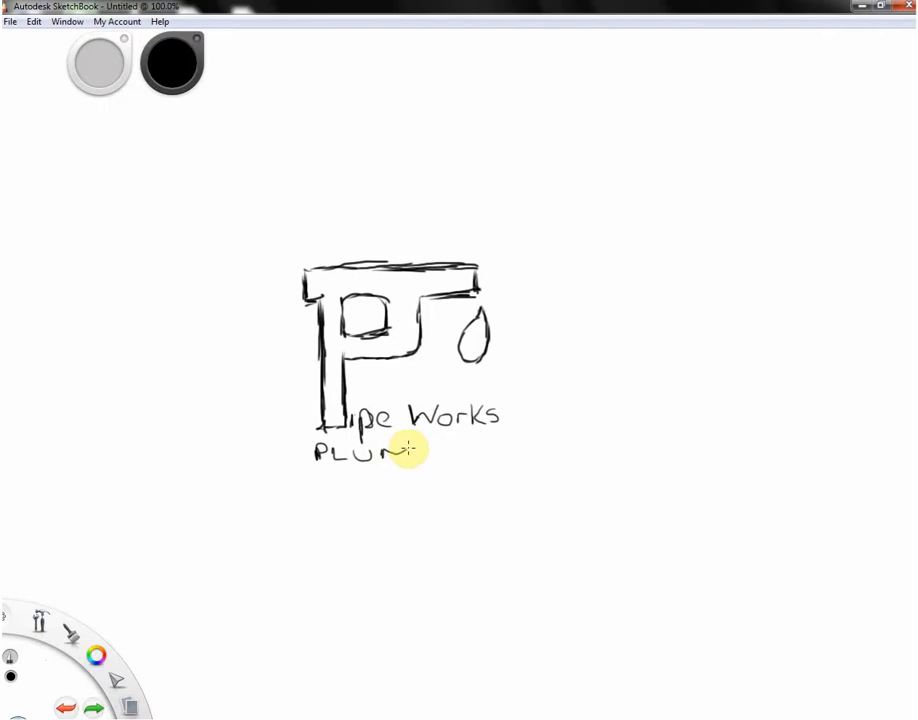
Hand-letter "BING" after "PLUM" to complete "PLUMBING" below the name, undoing and redrawing the uneven B
left_click_drag(412, 455, 420, 458)
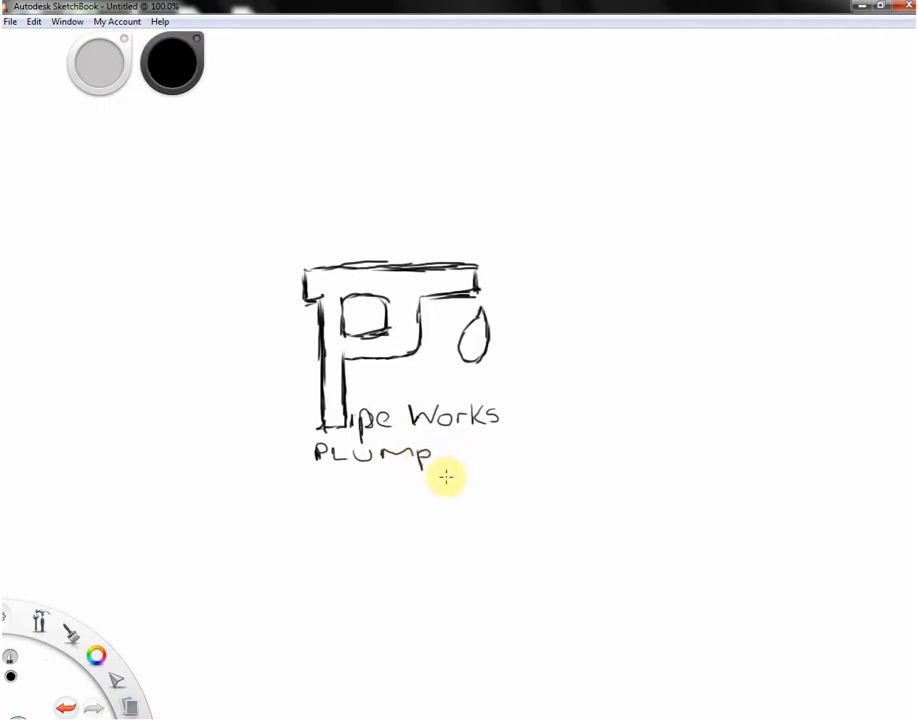
key("ctrl+z")
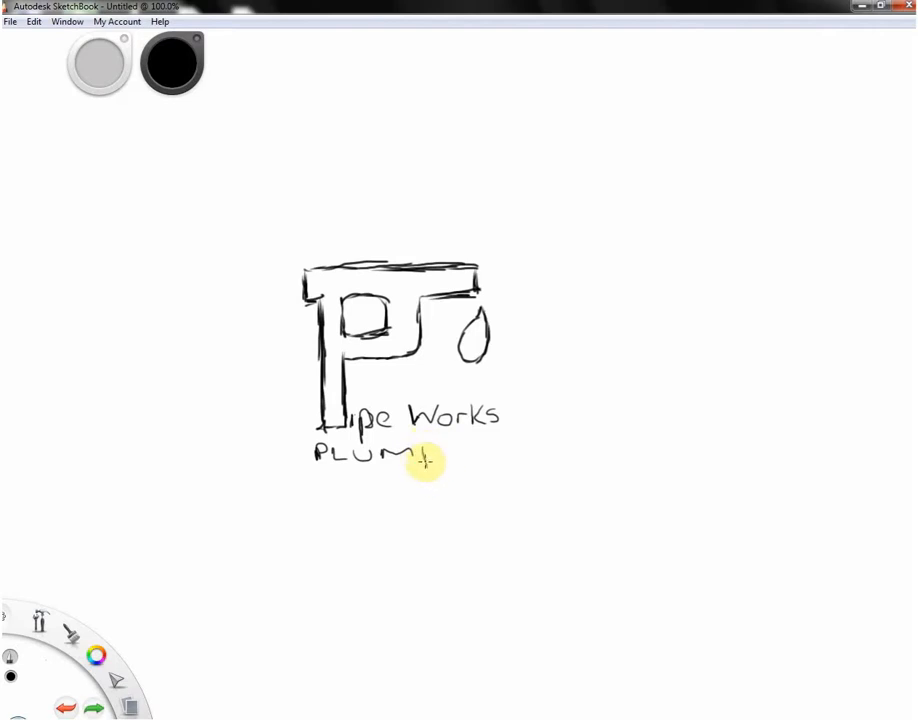
key("ctrl+z")
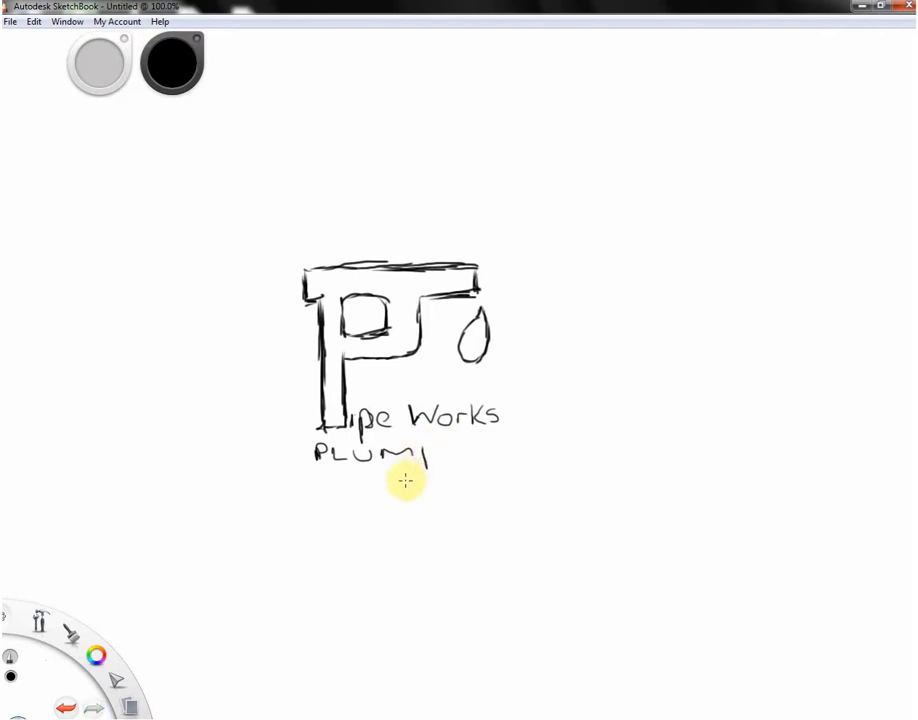
key("ctrl+z")
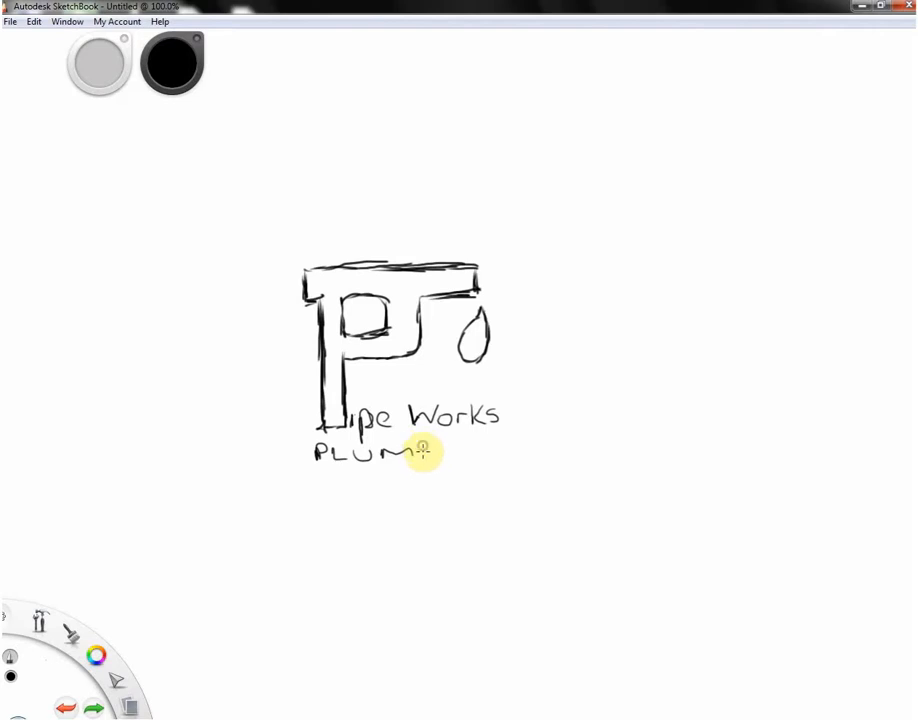
left_click_drag(423, 447, 425, 455)
left_click_drag(421, 456, 428, 448)
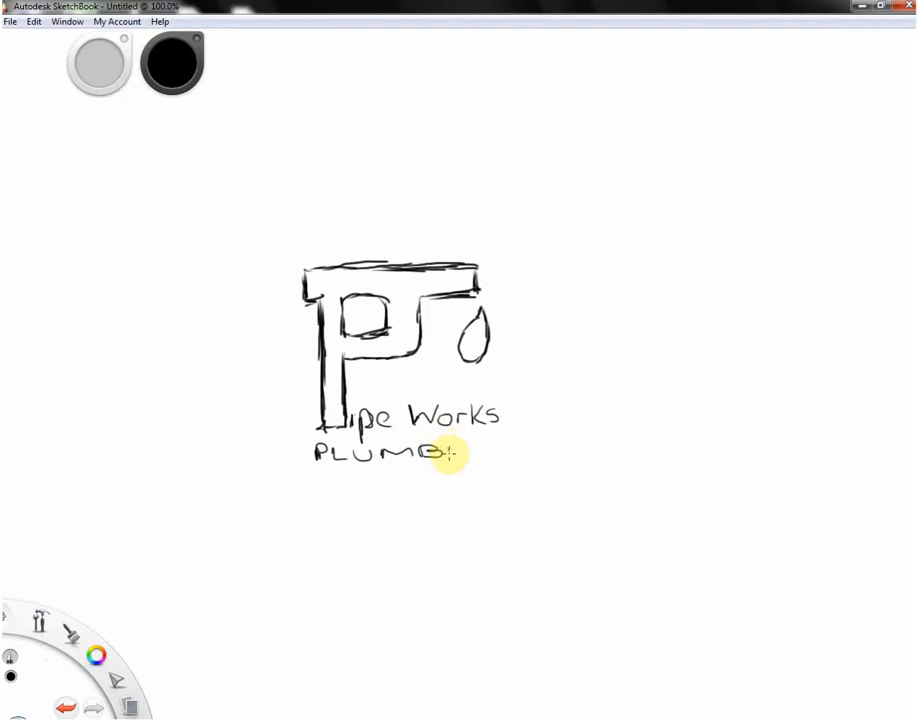
left_click_drag(450, 455, 452, 445)
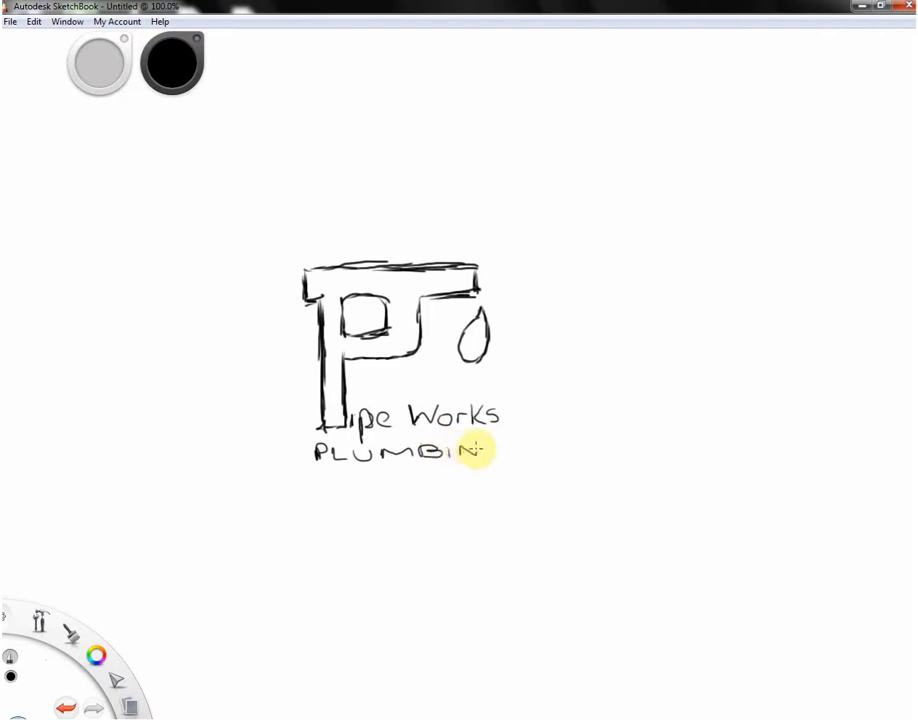
mouse_move(477, 449)
left_mouse_down()
mouse_move(503, 445)
mouse_move(485, 453)
mouse_move(500, 453)
left_mouse_up()
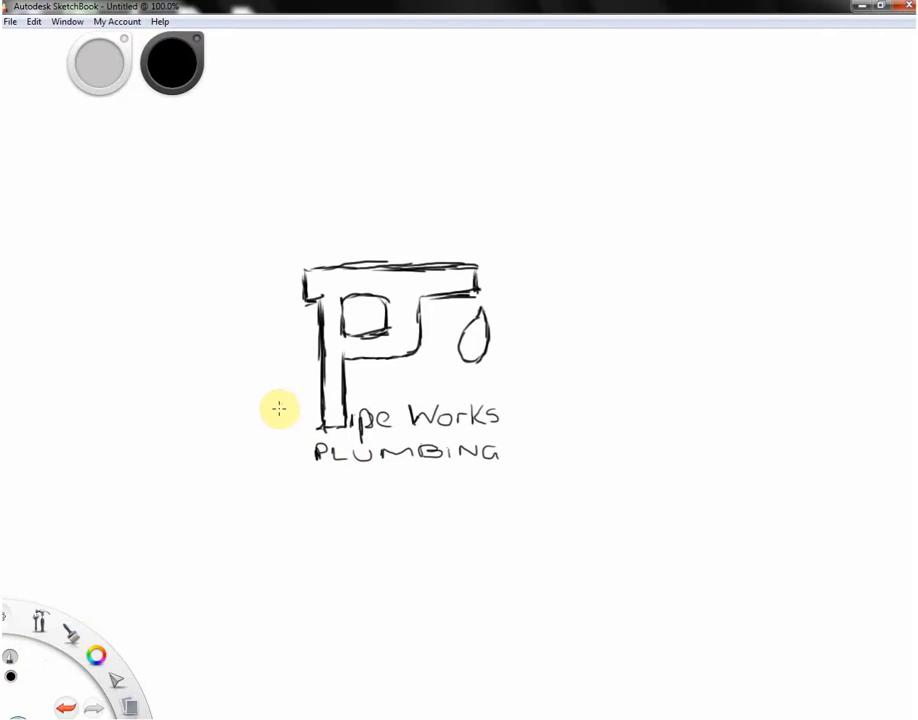
Erase the entire handwritten "PLUMBING" line below "Pipe Works" with the eraser, leaving the name and pipe letter intact
key("space")
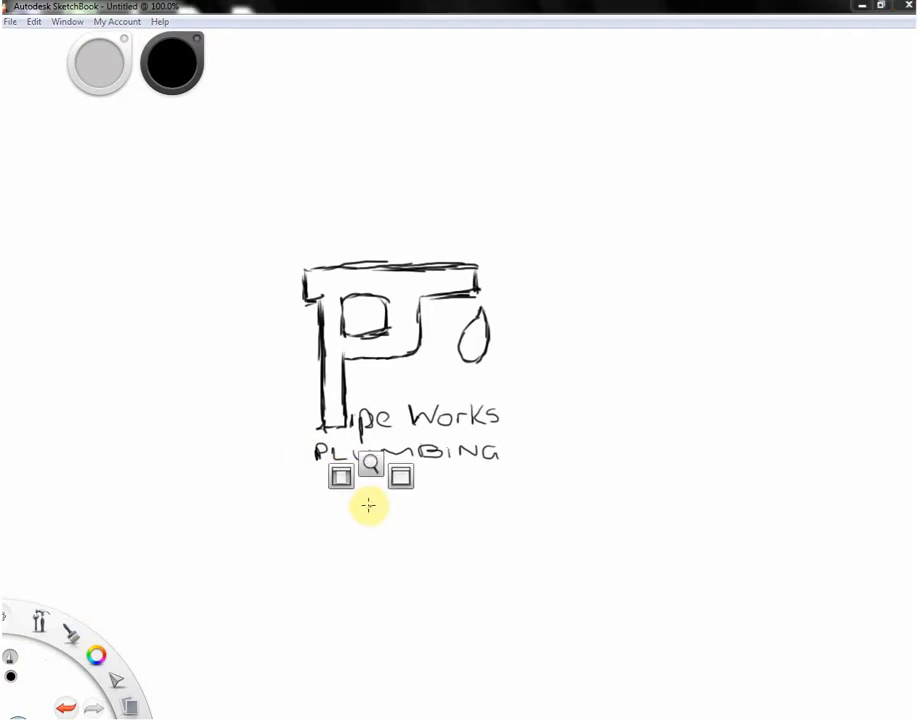
left_click(369, 467)
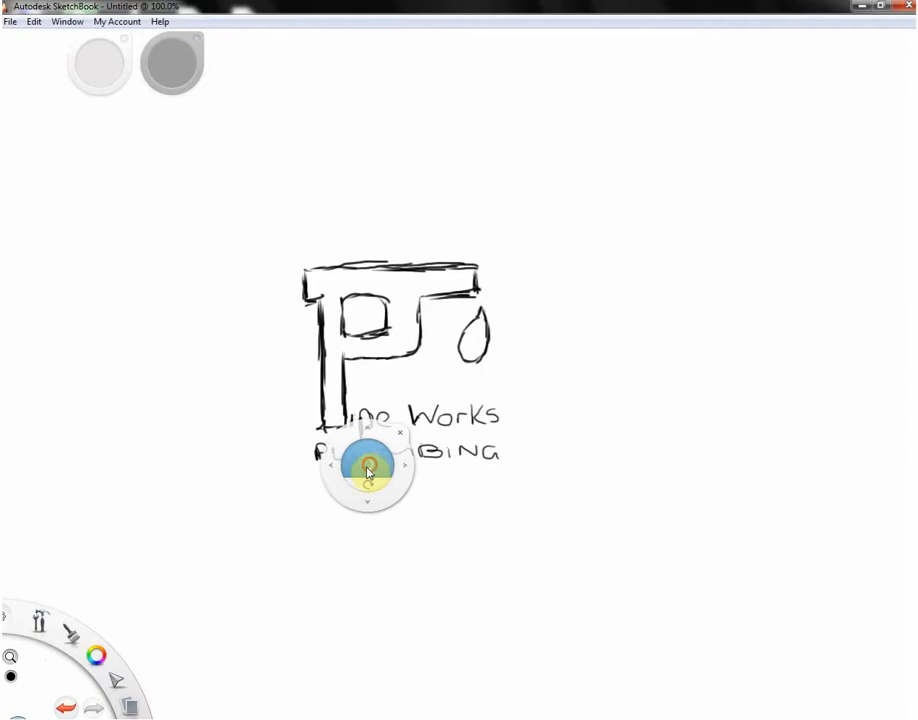
mouse_move(405, 473)
left_mouse_down()
mouse_move(395, 486)
mouse_move(412, 463)
left_mouse_up()
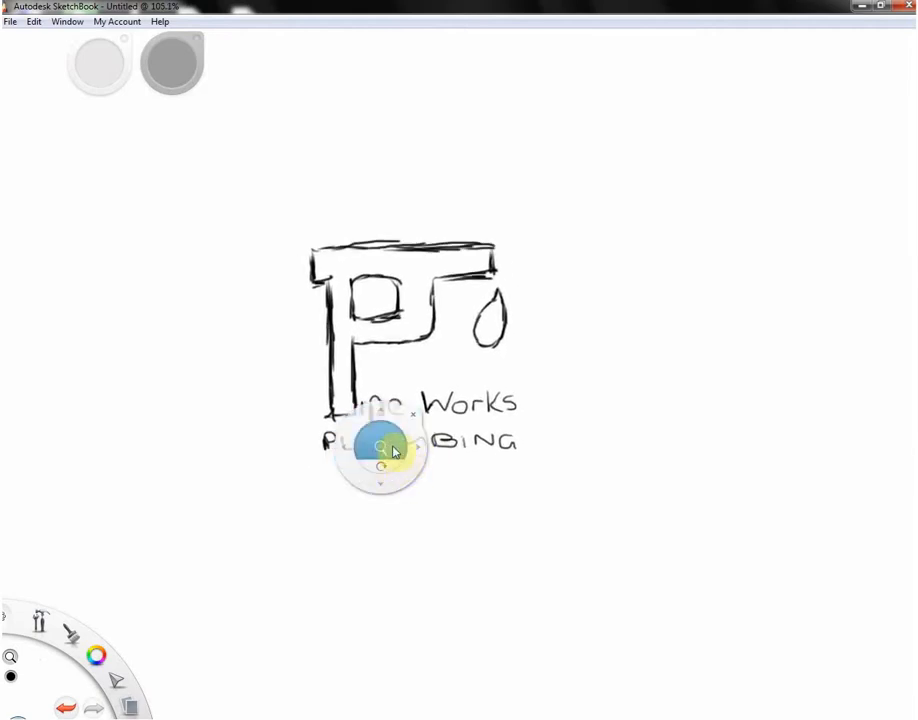
mouse_move(381, 410)
left_mouse_down()
mouse_move(369, 406)
mouse_move(371, 423)
left_mouse_up()
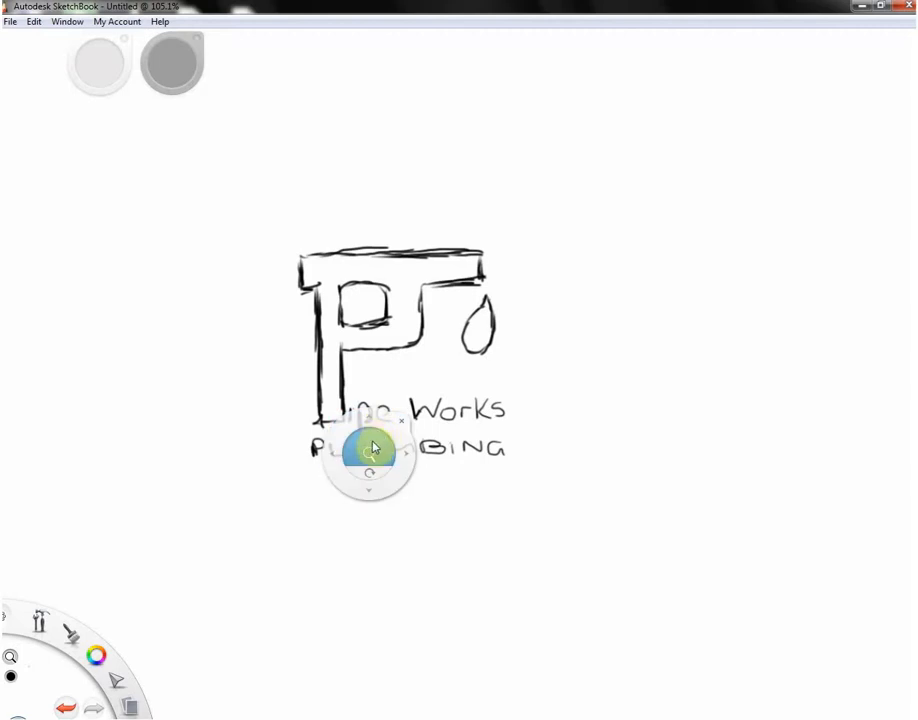
left_click_drag(371, 449, 388, 436)
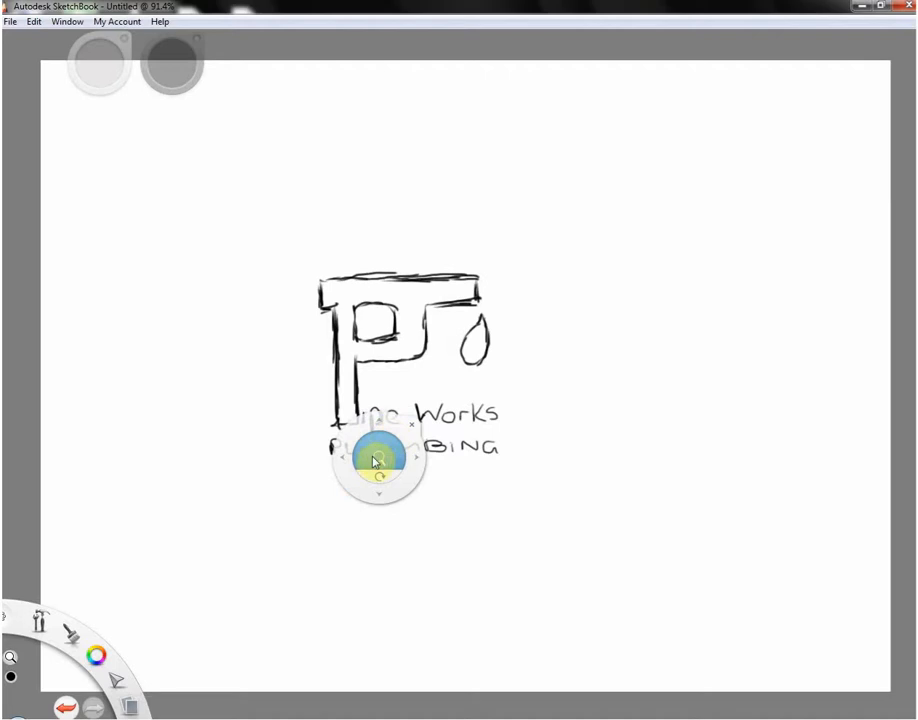
left_click_drag(415, 457, 833, 282)
left_click(395, 452)
left_click(433, 508)
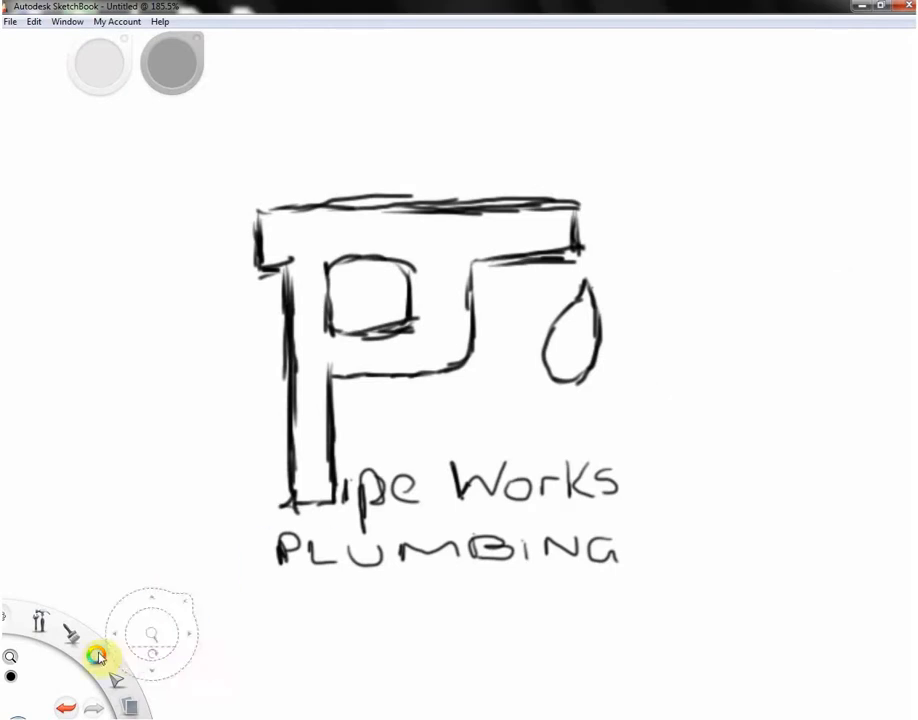
left_click(72, 638)
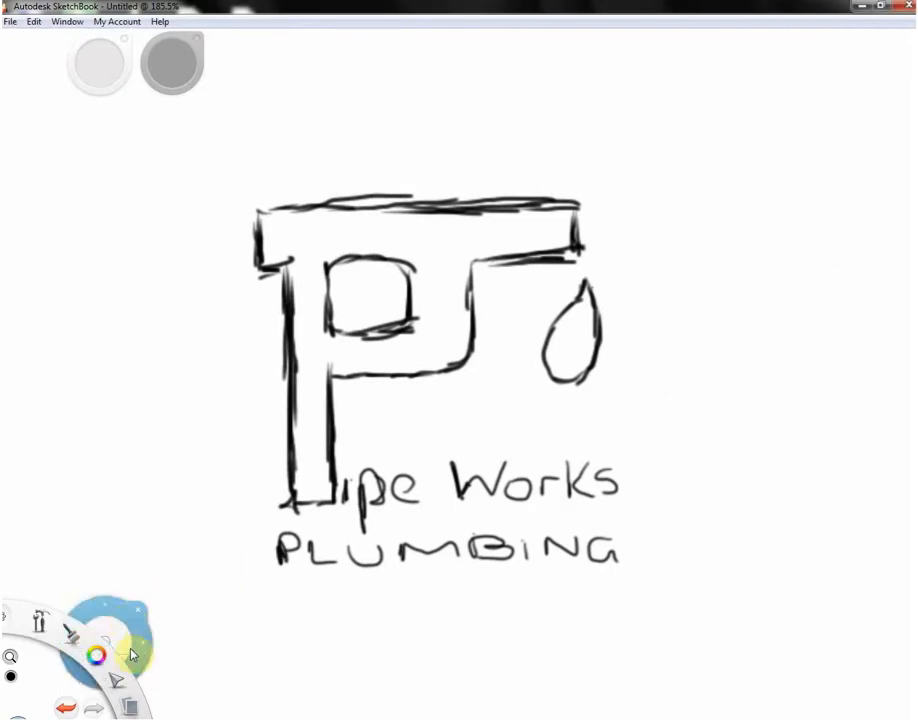
mouse_move(60, 672)
left_mouse_down()
mouse_move(236, 508)
mouse_move(238, 527)
mouse_move(237, 505)
left_mouse_up()
left_click(74, 636)
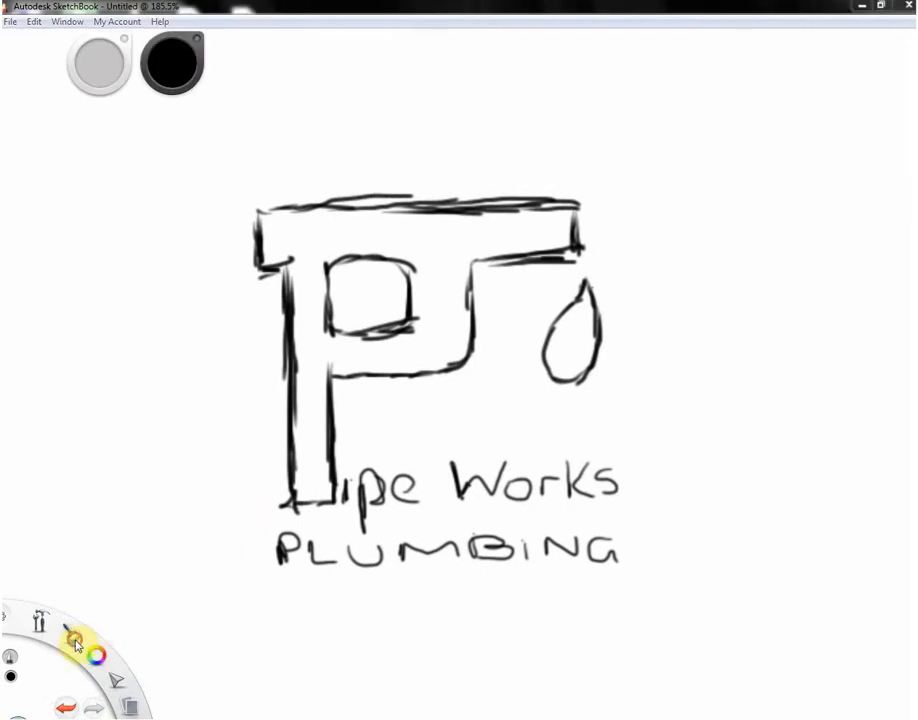
left_click(98, 678)
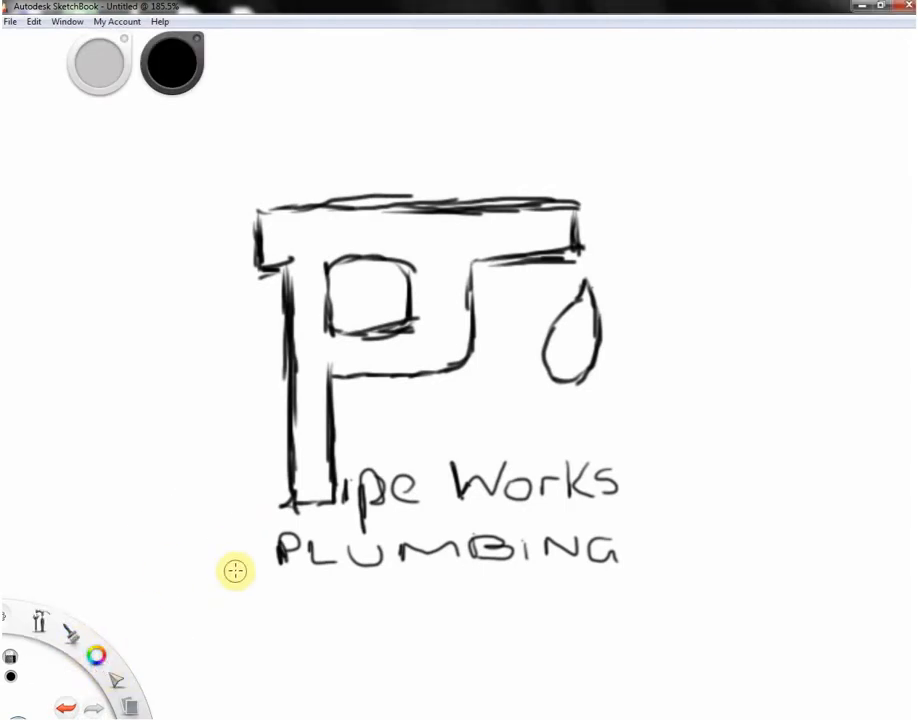
mouse_move(585, 548)
left_mouse_down()
mouse_move(616, 547)
mouse_move(603, 545)
mouse_move(596, 565)
mouse_move(600, 556)
mouse_move(543, 555)
mouse_move(568, 532)
mouse_move(528, 544)
mouse_move(471, 540)
mouse_move(459, 550)
mouse_move(487, 554)
mouse_move(460, 557)
mouse_move(404, 550)
mouse_move(395, 561)
mouse_move(396, 550)
mouse_move(371, 563)
mouse_move(353, 552)
mouse_move(358, 562)
mouse_move(379, 540)
mouse_move(340, 572)
mouse_move(293, 570)
left_mouse_up()
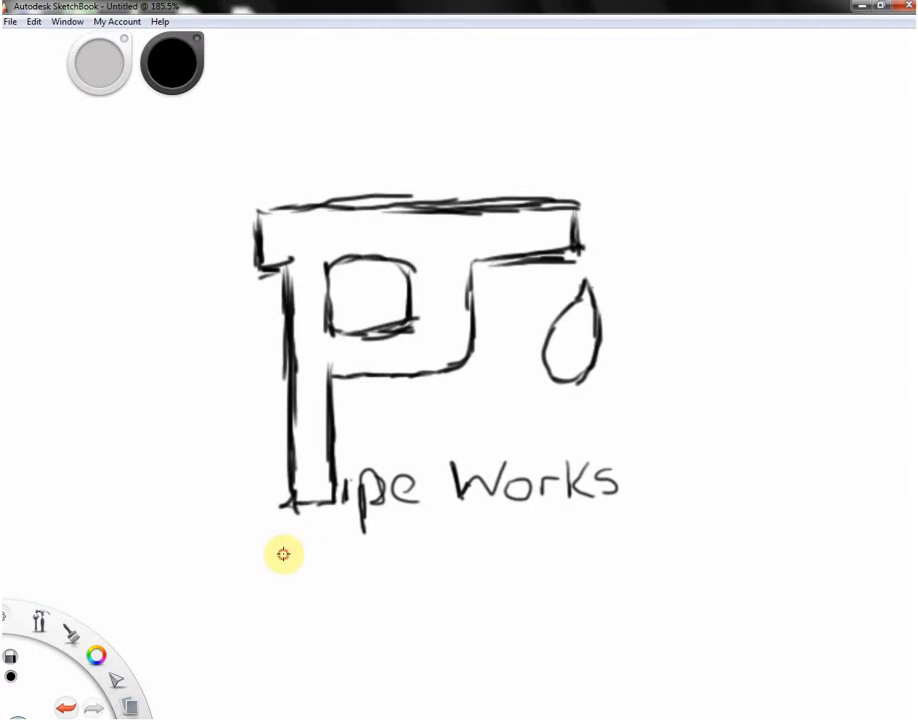
Switch to the Ballpoint Pen and hand-letter a larger capital P just below the base of the stem
left_click(73, 640)
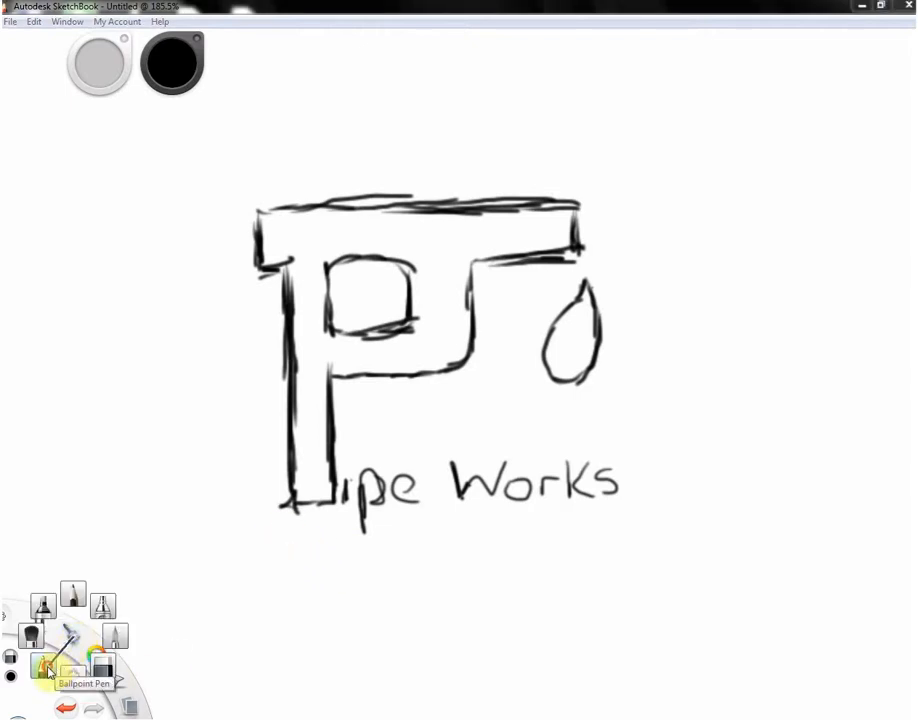
left_click(44, 665)
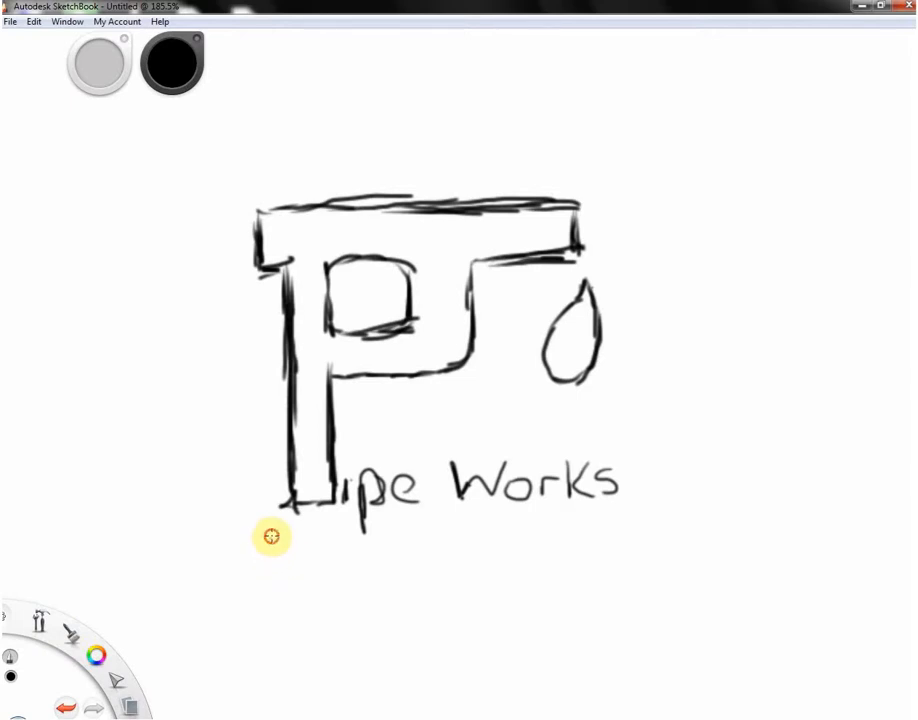
mouse_move(271, 537)
left_mouse_down()
mouse_move(270, 557)
mouse_move(289, 533)
mouse_move(291, 548)
mouse_move(278, 552)
left_mouse_up()
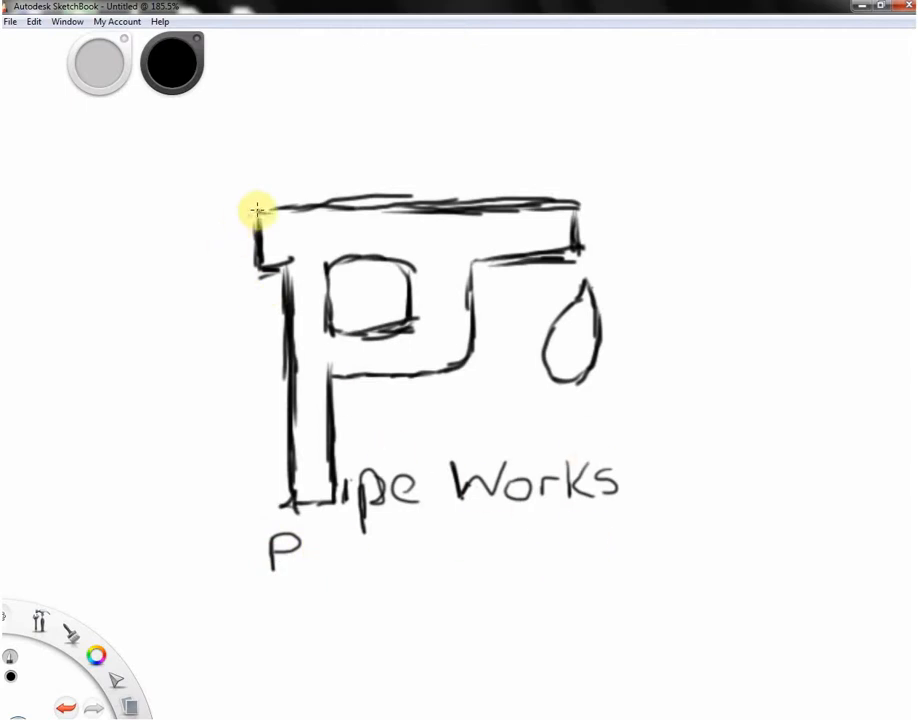
Draw a vertical guide line down each side of the logo, redrawing the one beside the droplet closer to "Works"
mouse_move(240, 180)
left_mouse_down()
mouse_move(246, 559)
mouse_move(248, 595)
left_mouse_up()
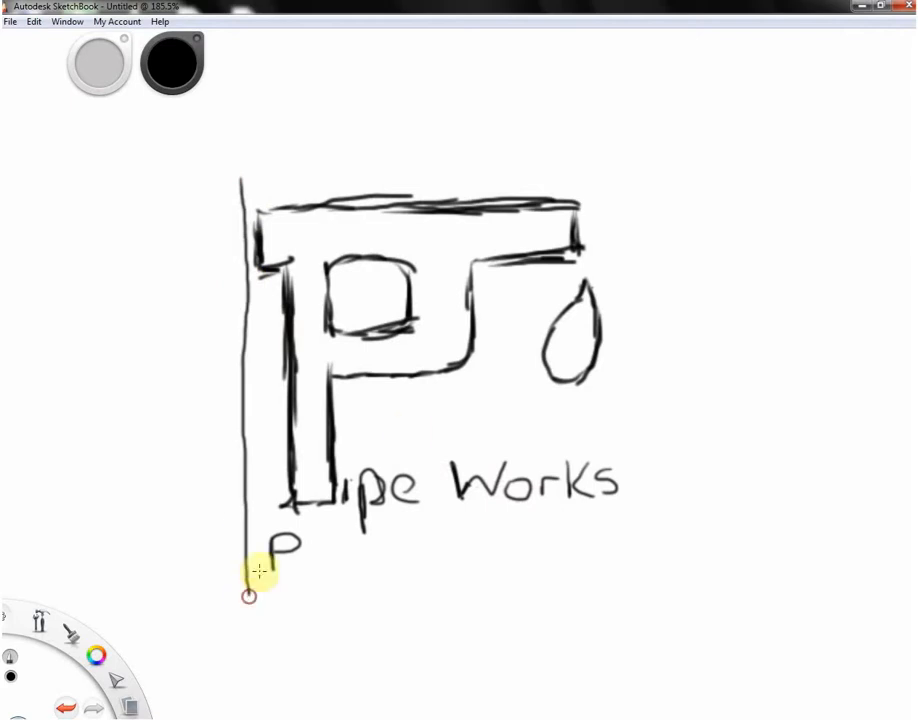
mouse_move(650, 168)
left_mouse_down()
mouse_move(676, 474)
mouse_move(666, 630)
left_mouse_up()
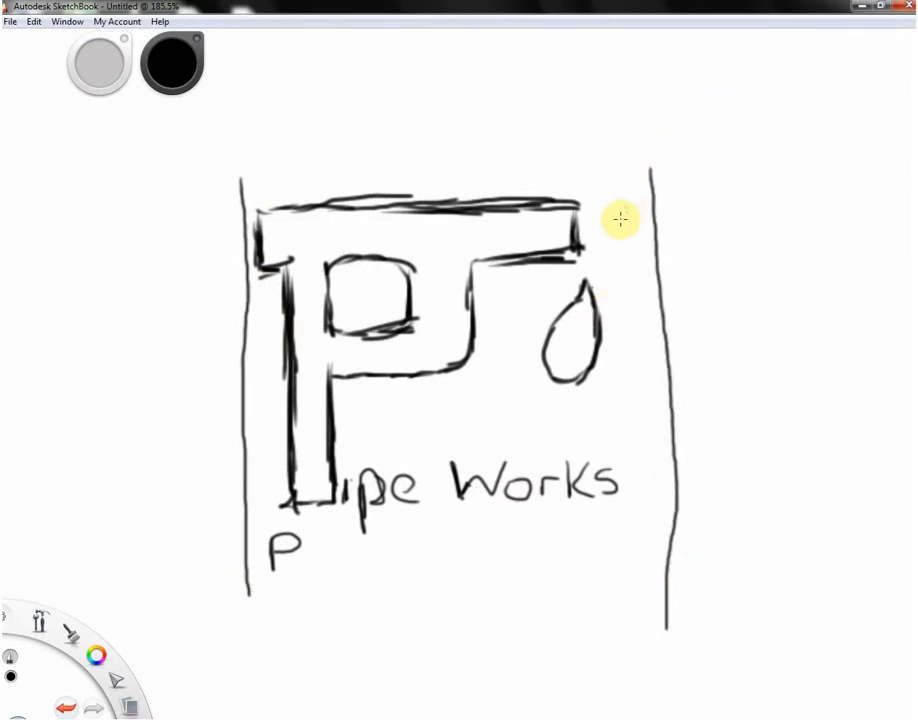
key("ctrl+z")
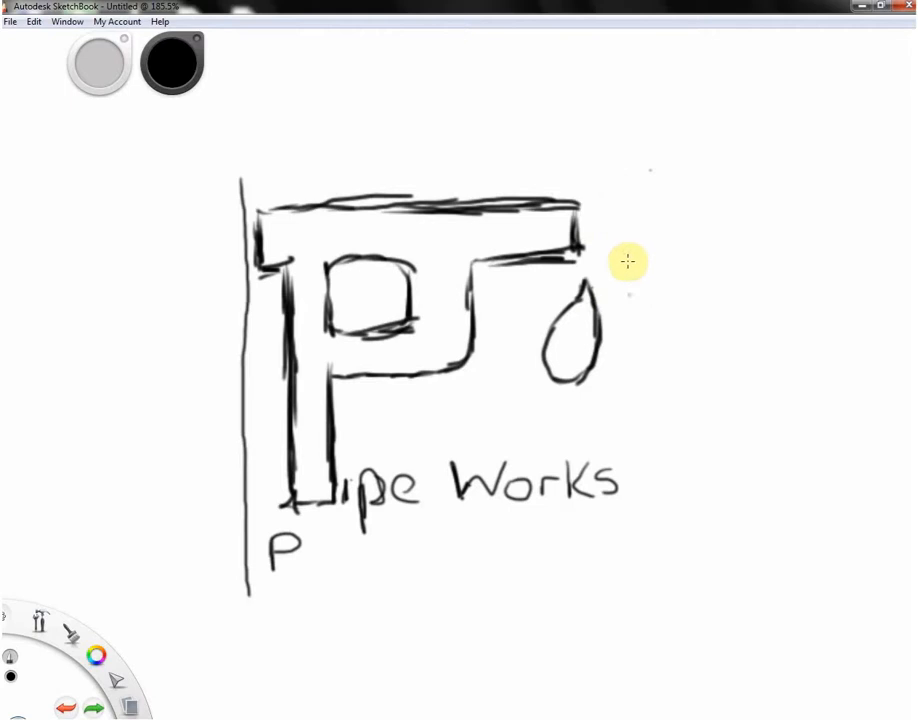
left_click_drag(624, 183, 638, 606)
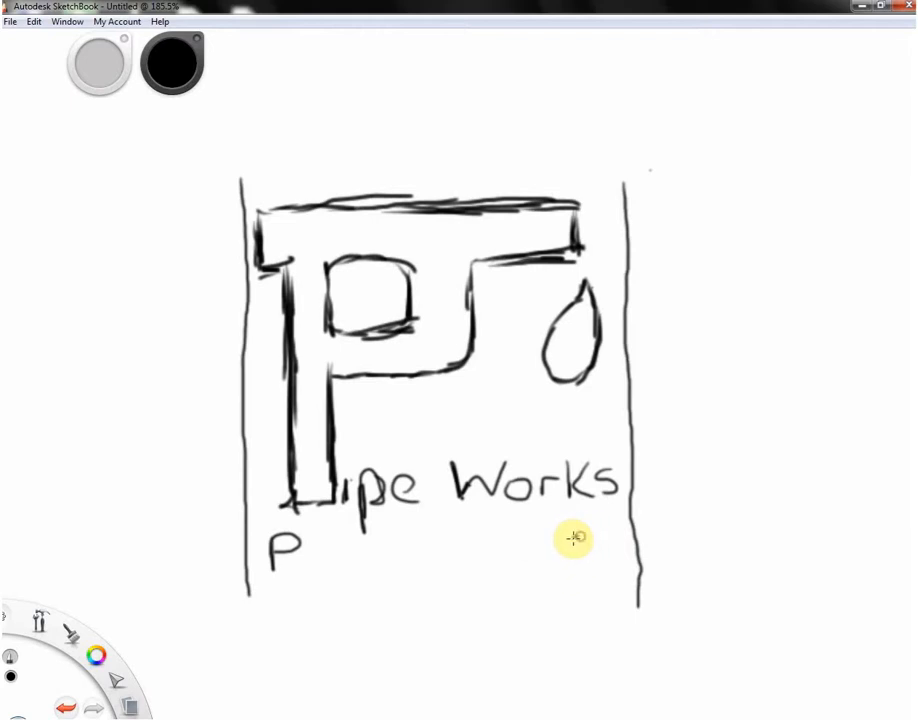
Hand-letter a G below the end of "Works" and fill in "LUMBIN" evenly between it and the P to spell "PLUMBING"
mouse_move(564, 539)
left_mouse_down()
mouse_move(563, 553)
mouse_move(580, 553)
mouse_move(585, 570)
left_mouse_up()
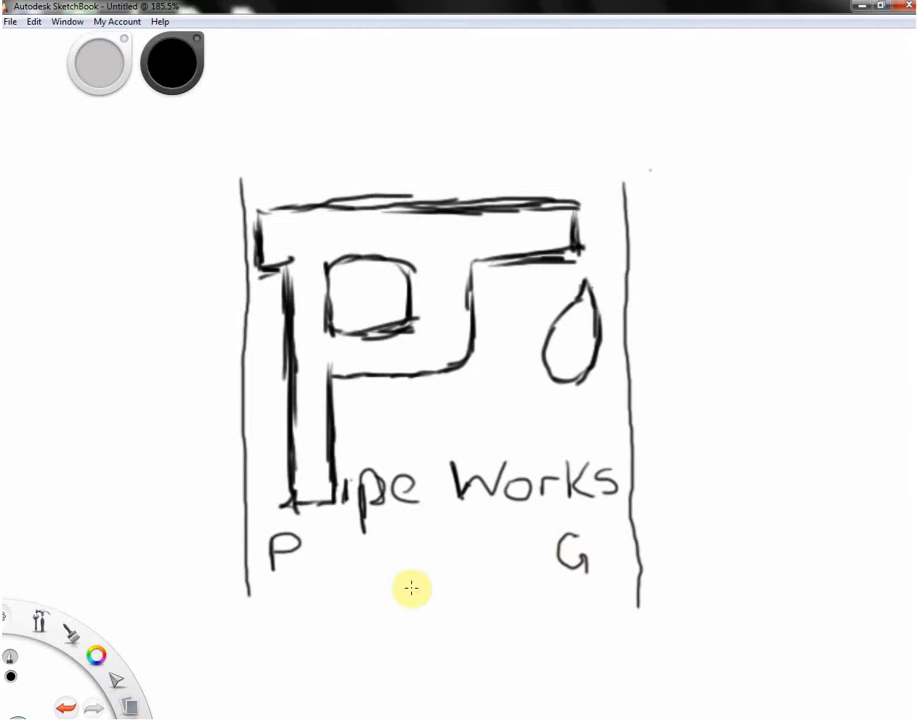
mouse_move(313, 540)
left_mouse_down()
mouse_move(316, 572)
mouse_move(341, 568)
left_mouse_up()
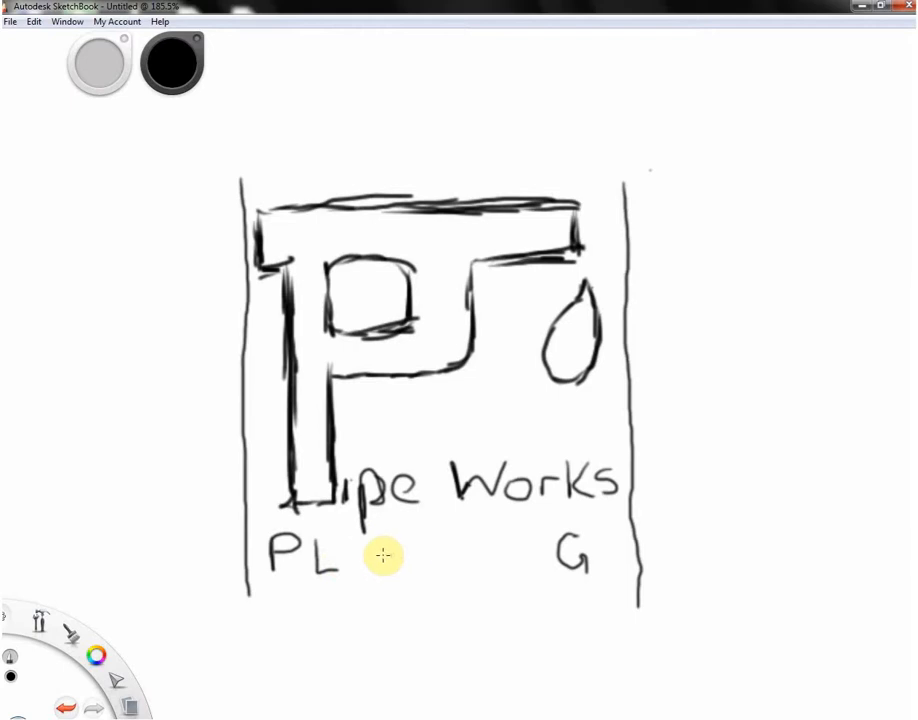
mouse_move(356, 540)
left_mouse_down()
mouse_move(369, 569)
mouse_move(386, 543)
left_mouse_up()
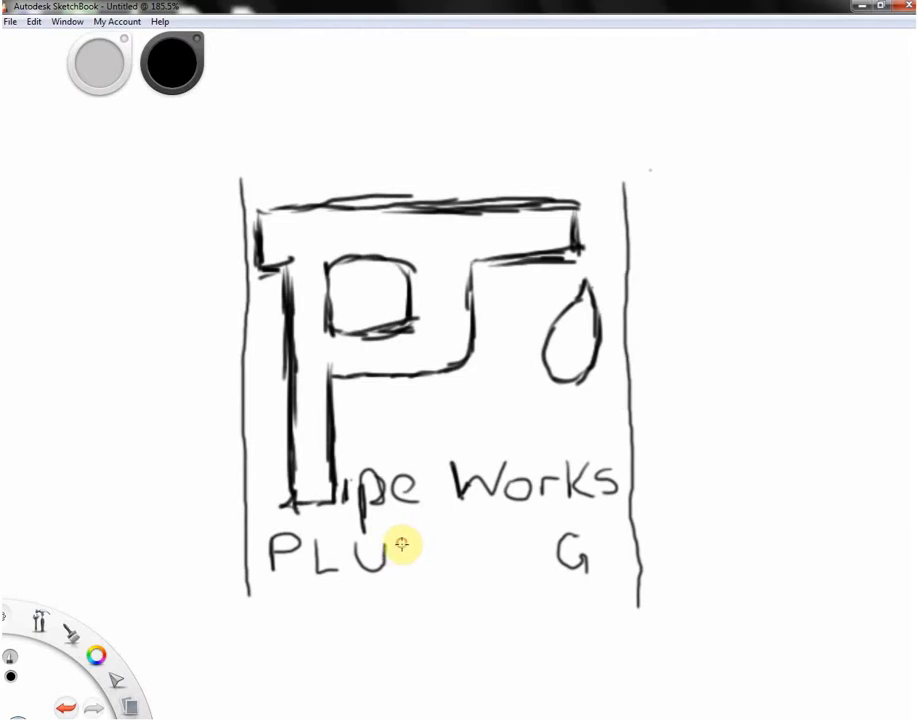
left_click_drag(402, 544, 403, 571)
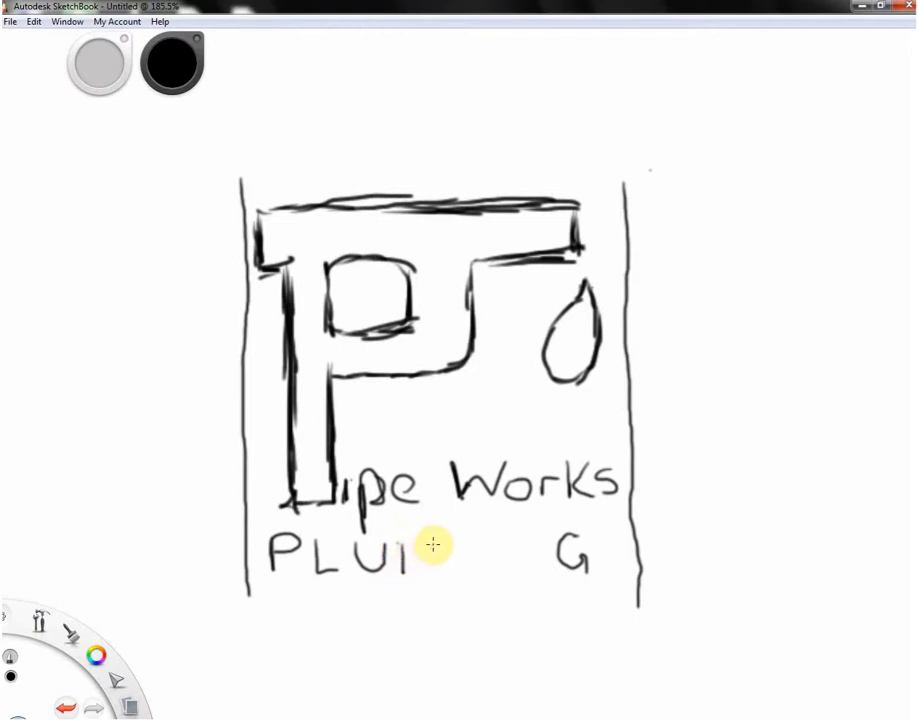
mouse_move(438, 562)
left_mouse_down()
mouse_move(436, 572)
mouse_move(436, 545)
mouse_move(424, 555)
mouse_move(406, 547)
left_mouse_up()
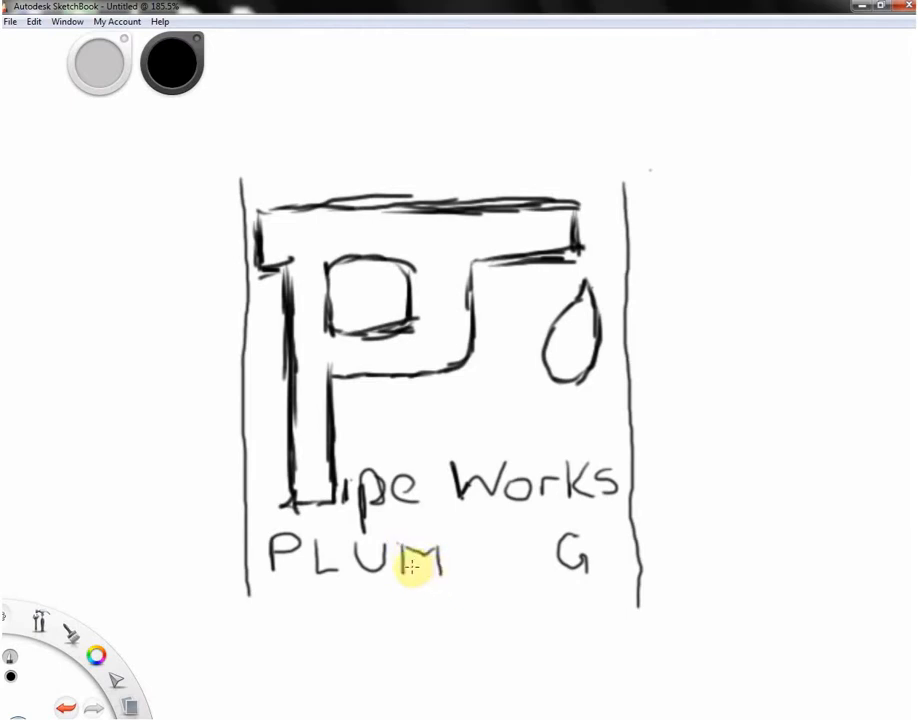
key("ctrl+z")
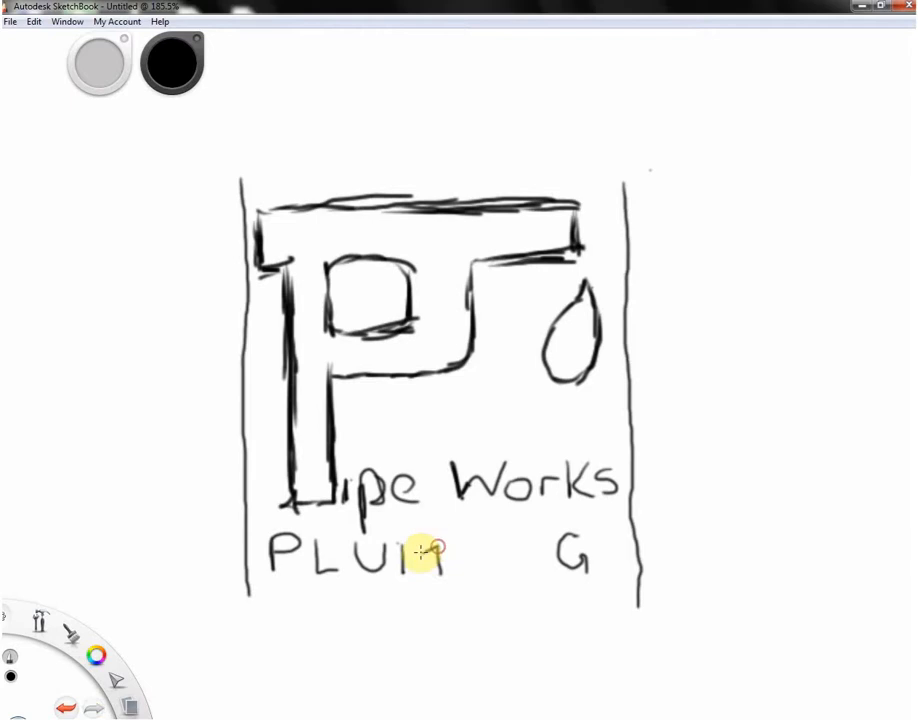
key("ctrl+y")
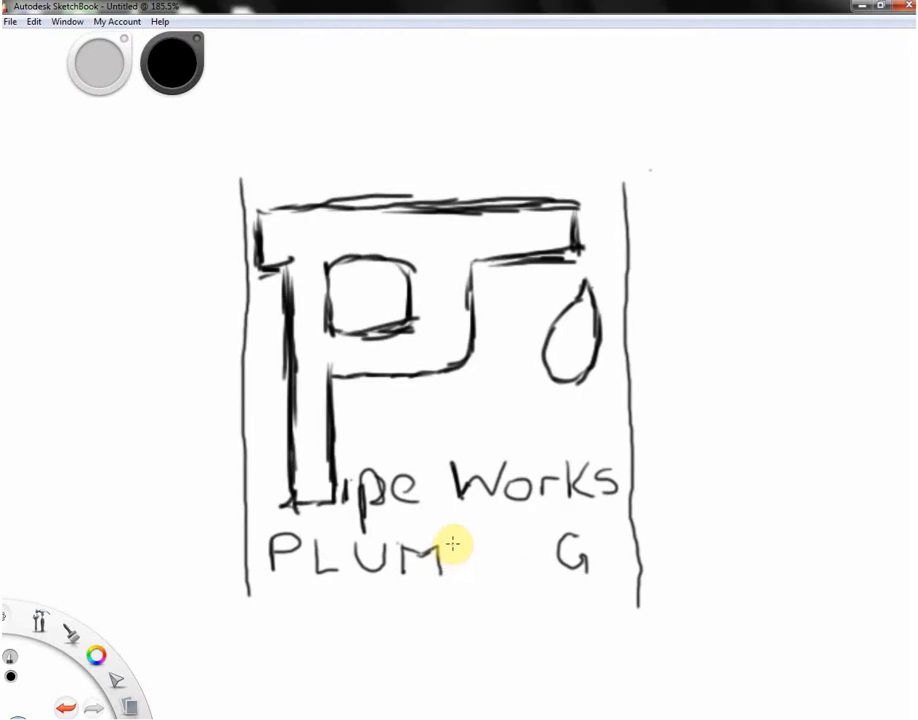
mouse_move(458, 563)
left_mouse_down()
mouse_move(459, 576)
mouse_move(477, 545)
mouse_move(471, 552)
left_mouse_up()
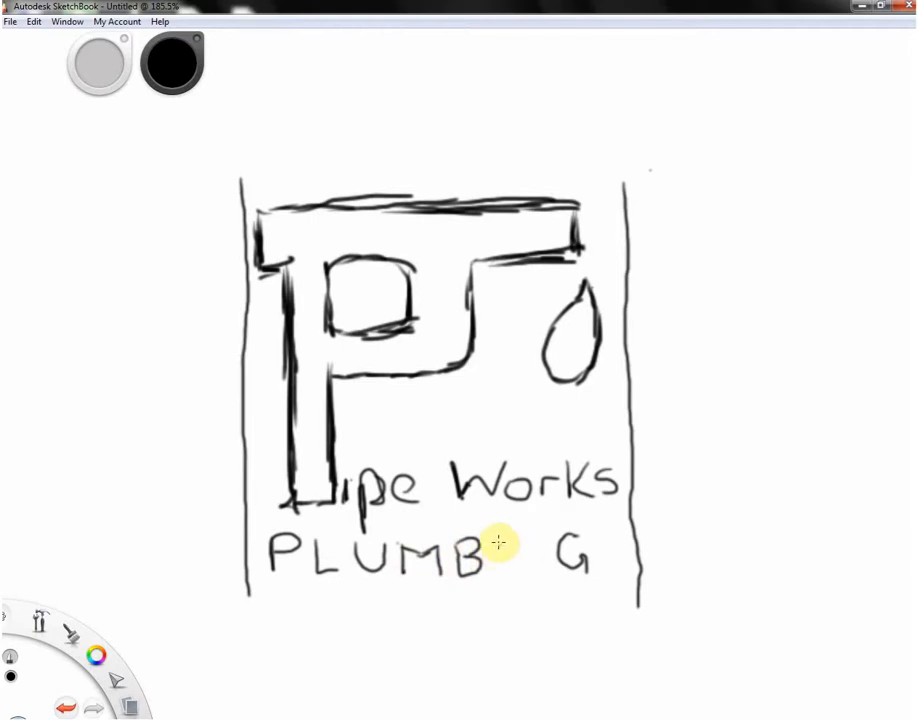
left_click_drag(495, 545, 499, 575)
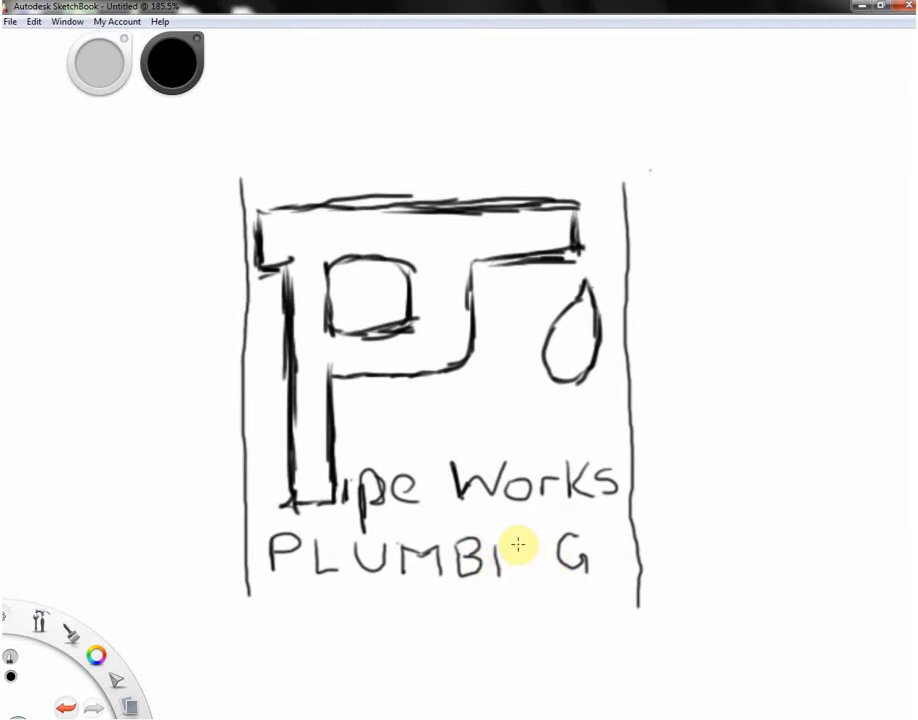
mouse_move(514, 543)
left_mouse_down()
mouse_move(512, 572)
mouse_move(527, 553)
mouse_move(541, 572)
mouse_move(540, 550)
mouse_move(541, 575)
left_mouse_up()
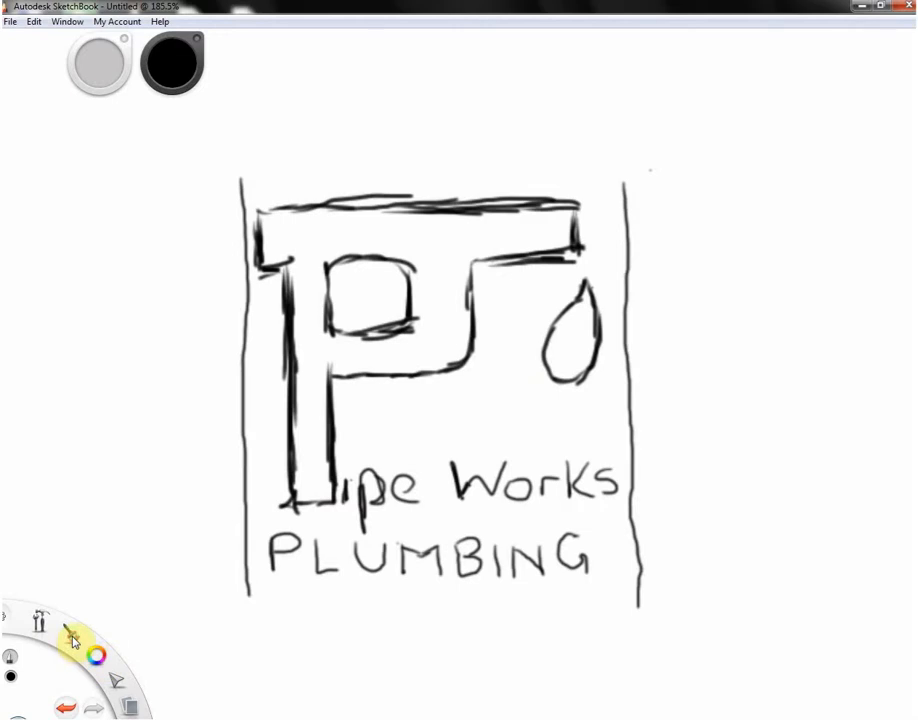
Switch from the pen to the Airbrush
mouse_move(73, 638)
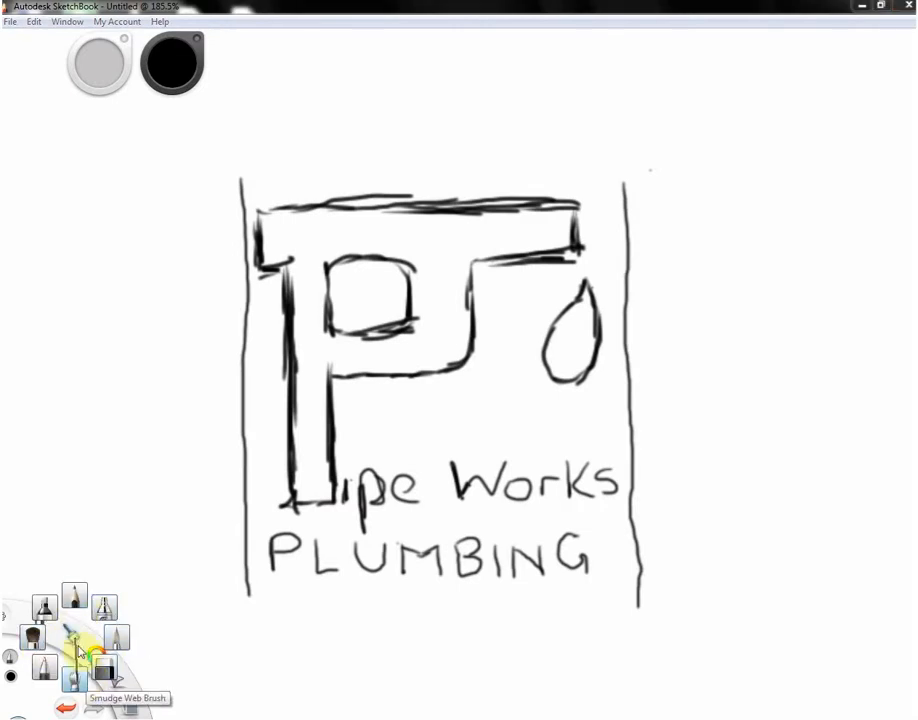
left_click(102, 608)
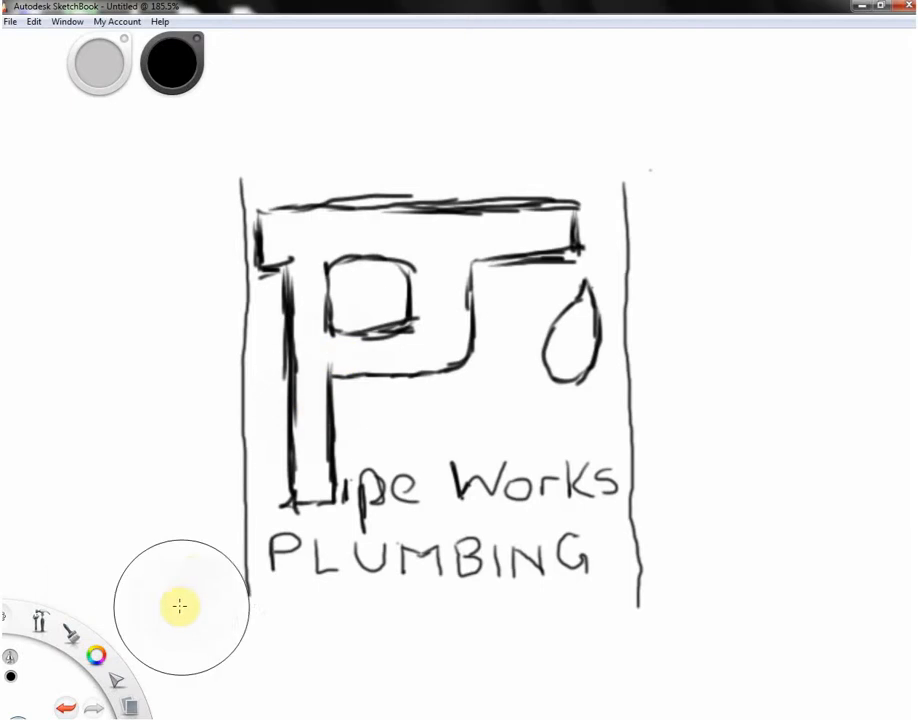
key("space")
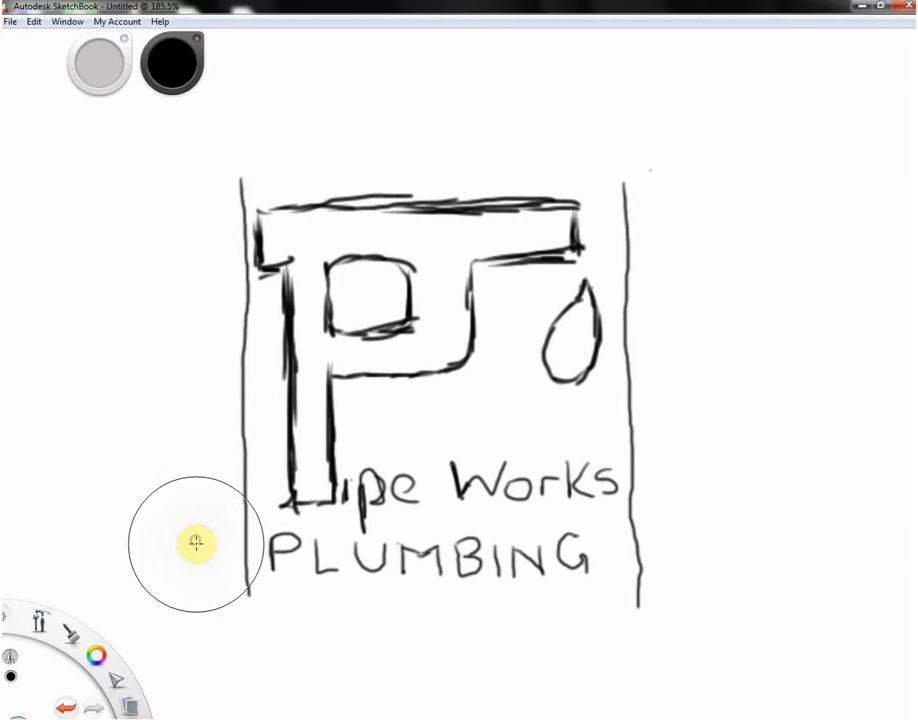
left_click(76, 636)
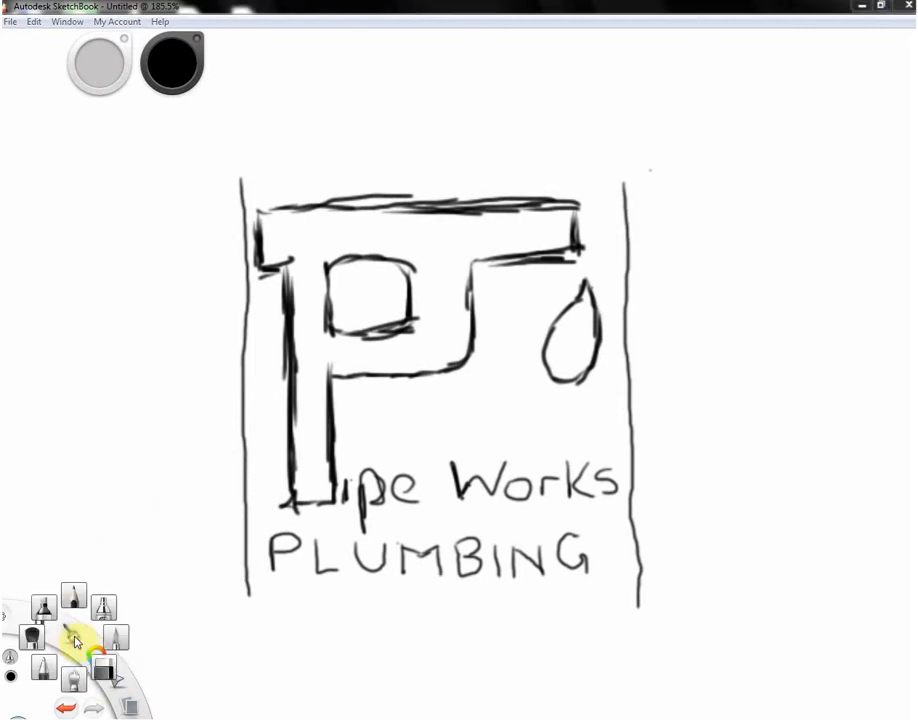
left_click(98, 608)
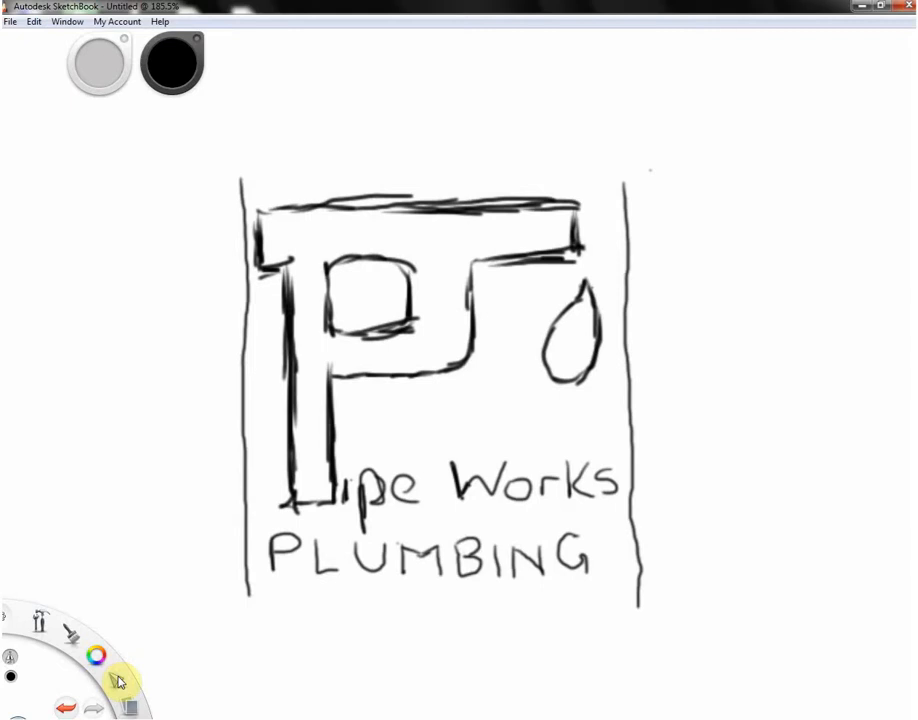
Make the Airbrush slightly smaller and more opaque
left_click(118, 681)
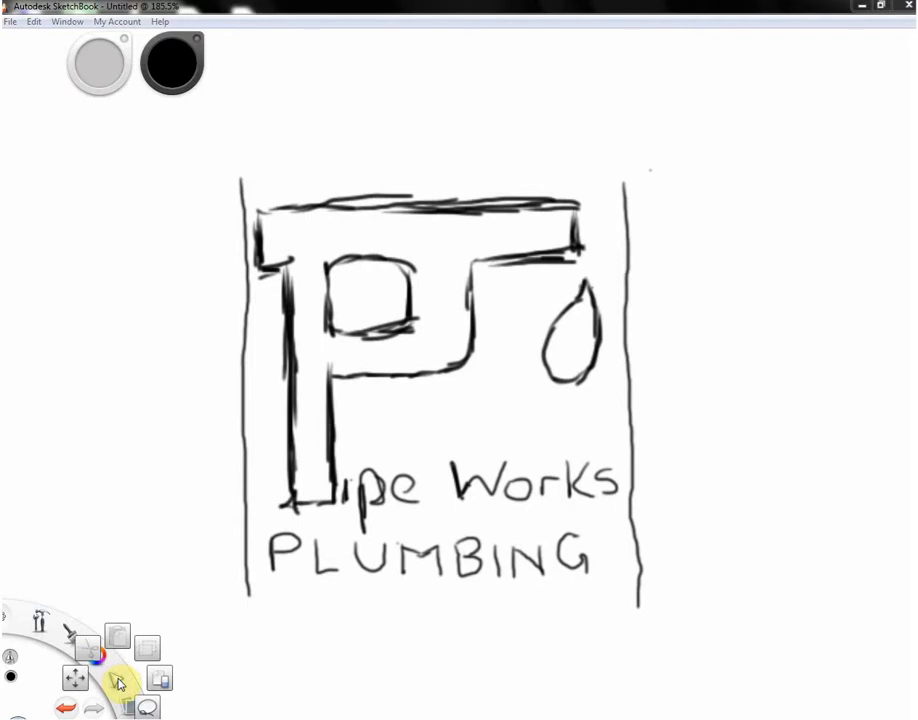
left_click(118, 681)
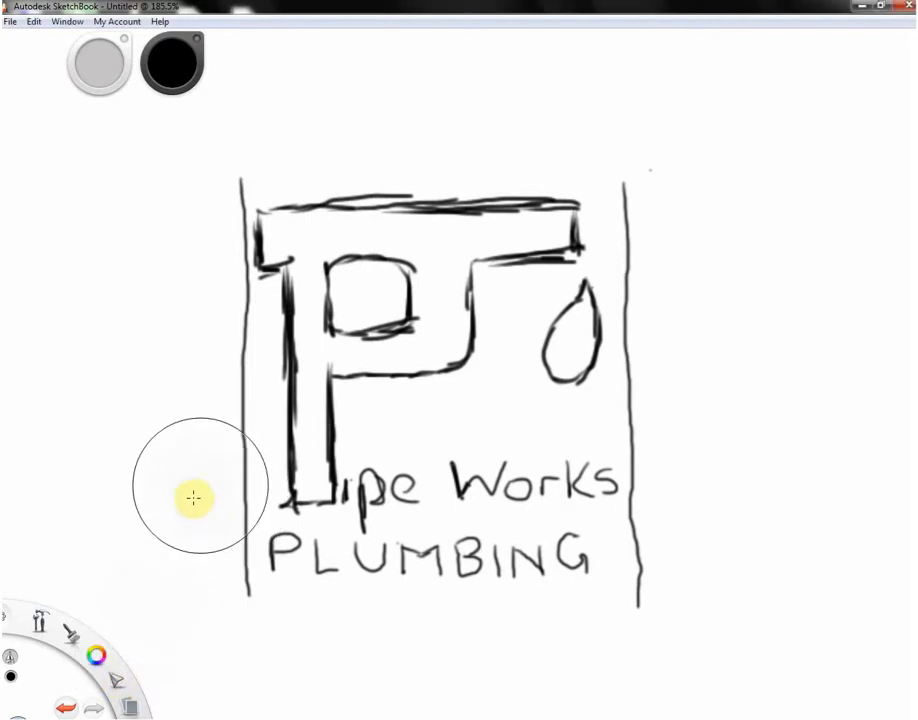
left_click_drag(100, 60, 380, 8)
left_click_drag(172, 76, 110, 175)
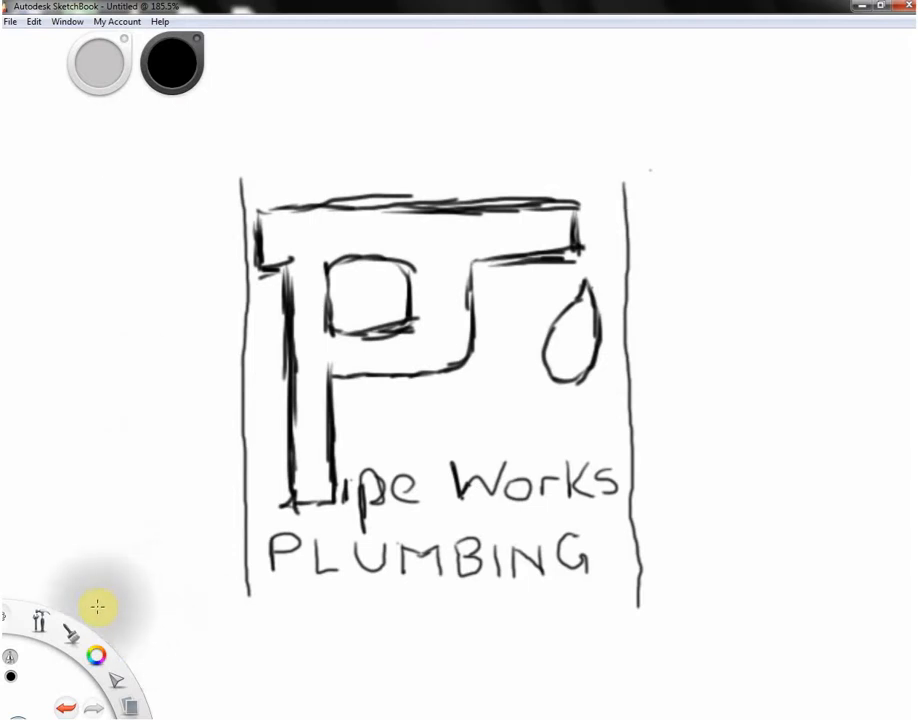
Try a soft black airbrush stroke below the P of "PLUMBING" and undo it
mouse_move(7, 622)
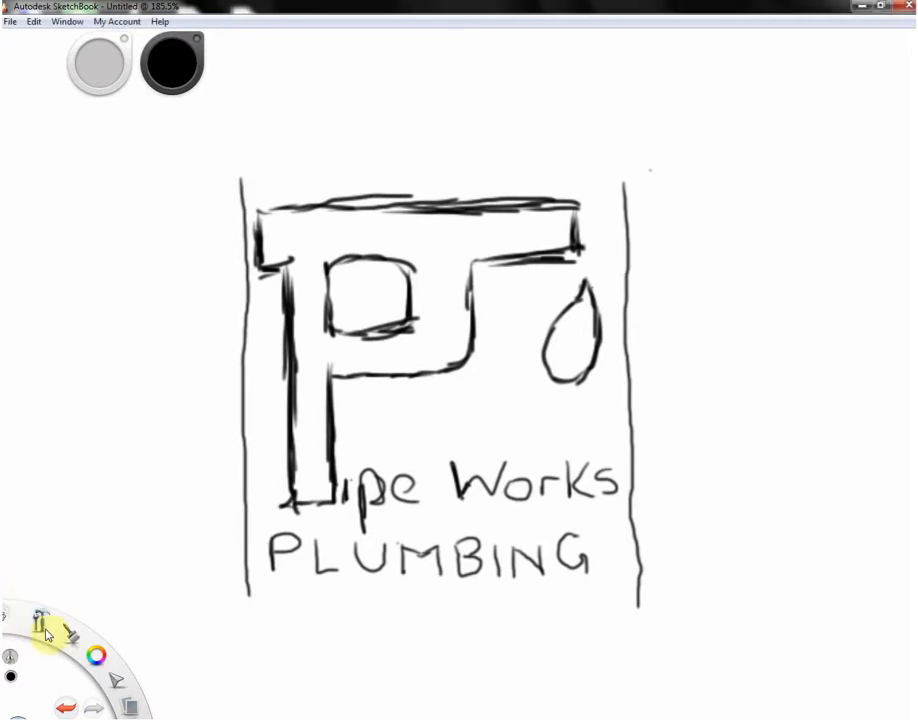
mouse_move(42, 628)
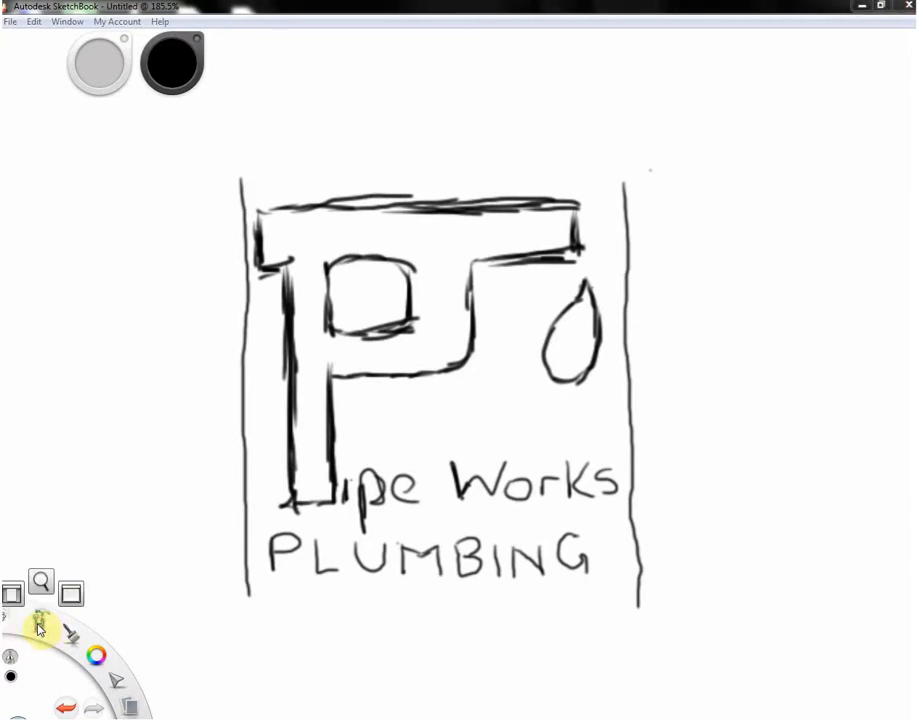
mouse_move(70, 636)
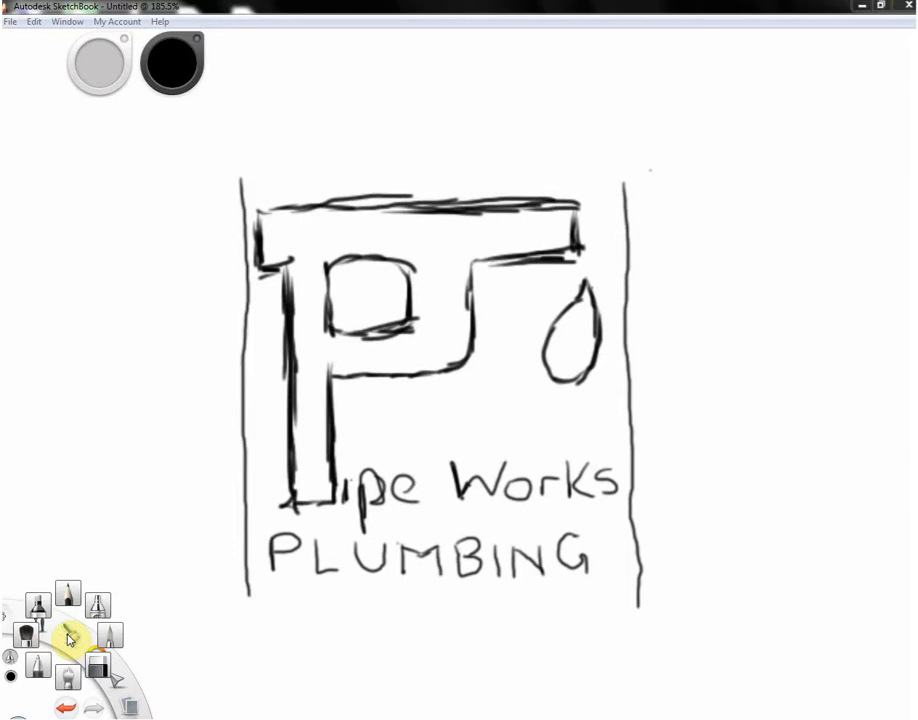
mouse_move(117, 682)
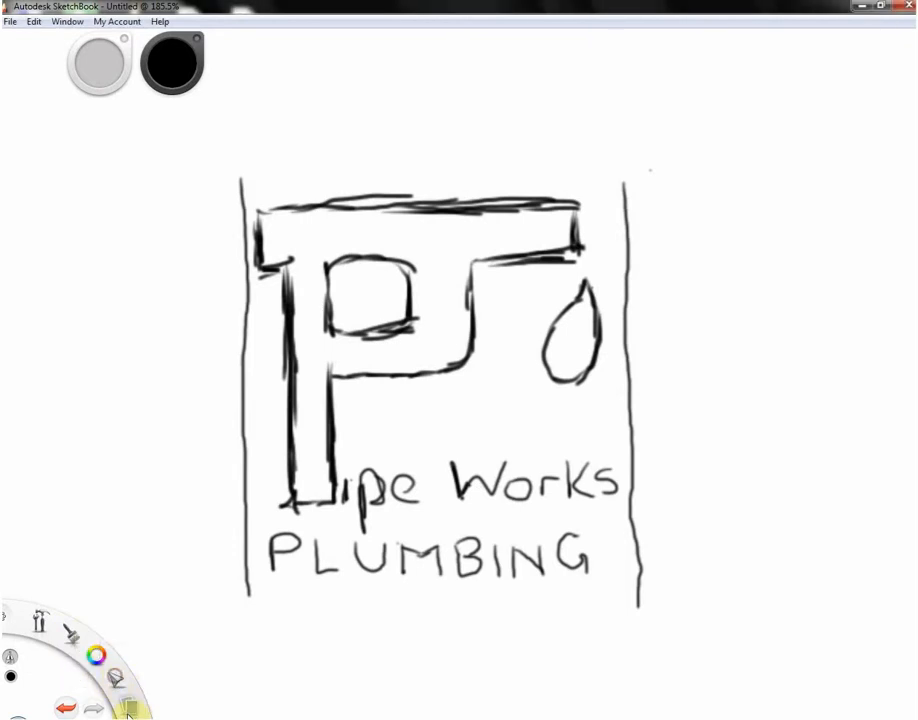
mouse_move(128, 708)
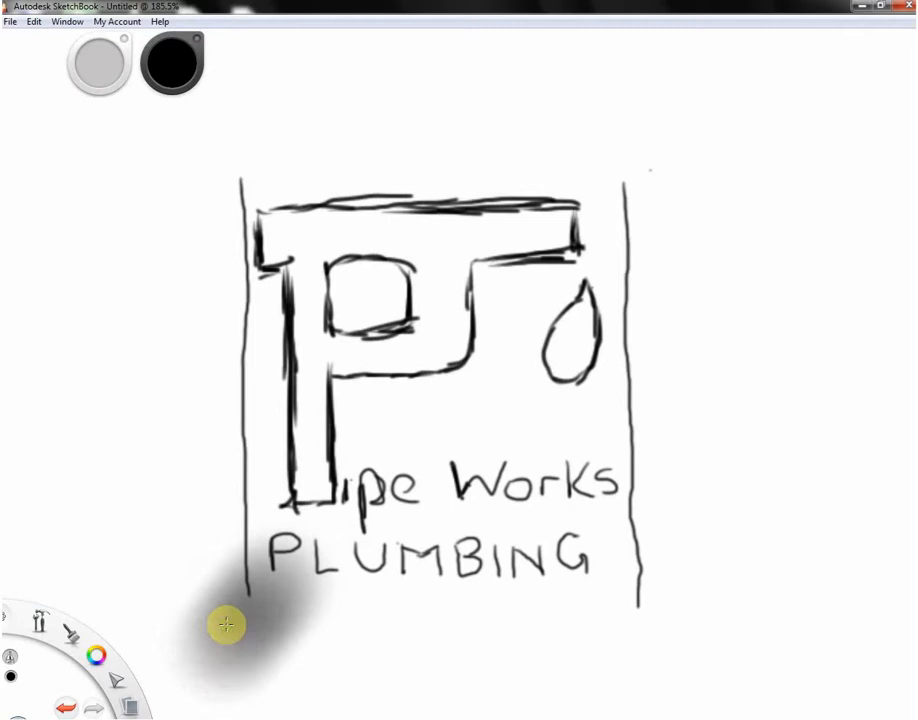
key("ctrl+z")
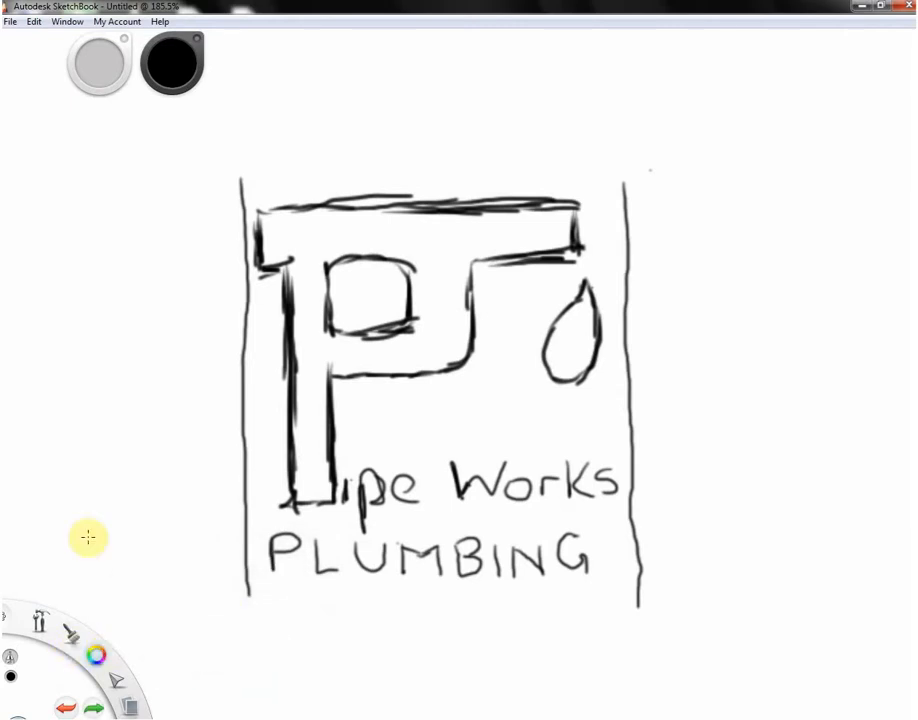
Look through the General and Brush preferences for the available brush and puck options
left_click(33, 21)
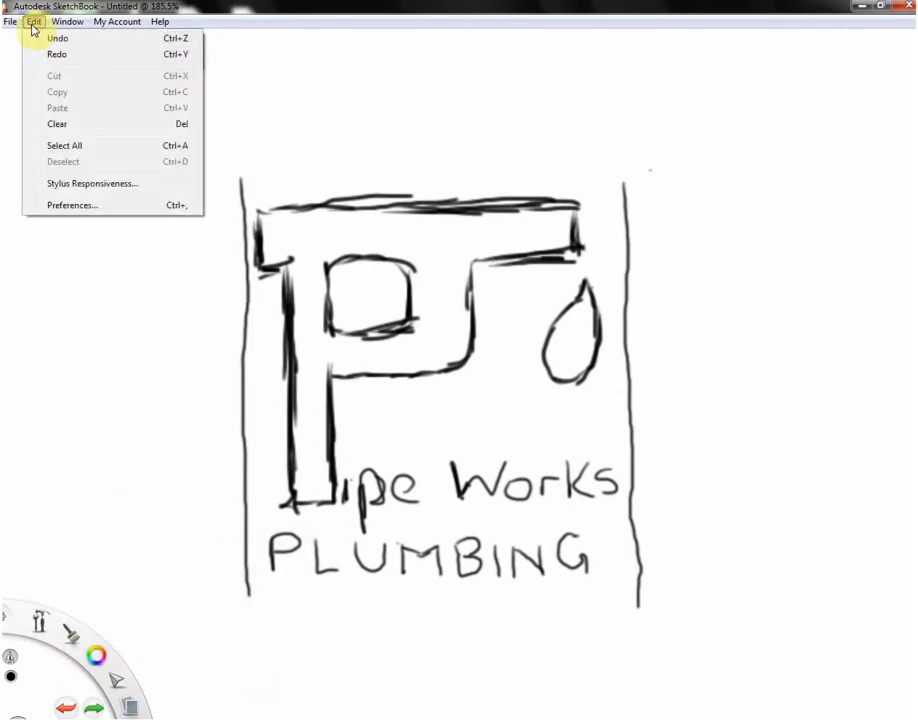
left_click(96, 207)
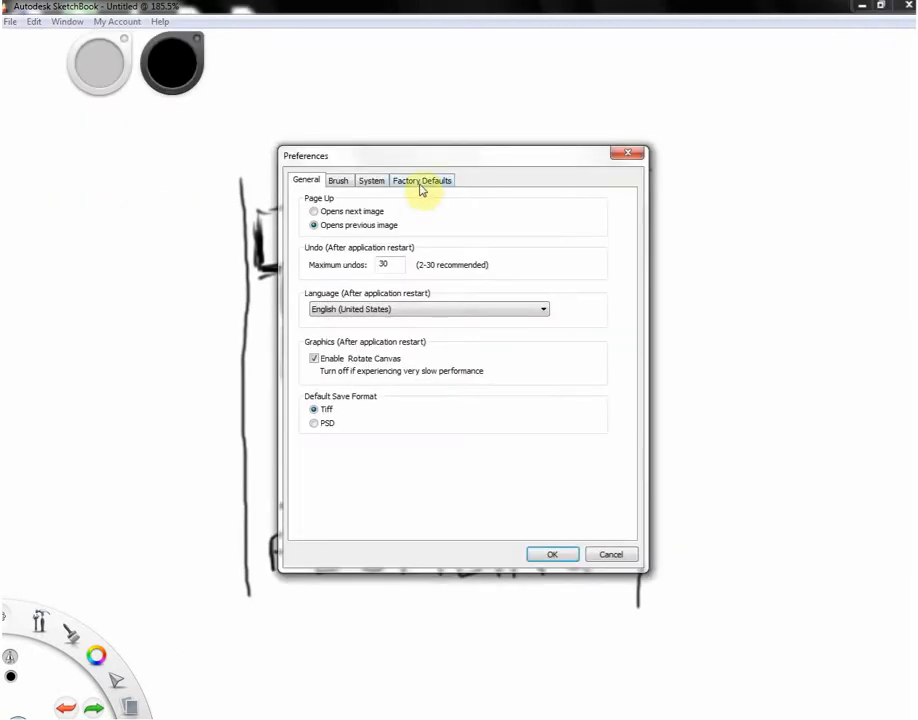
left_click(341, 181)
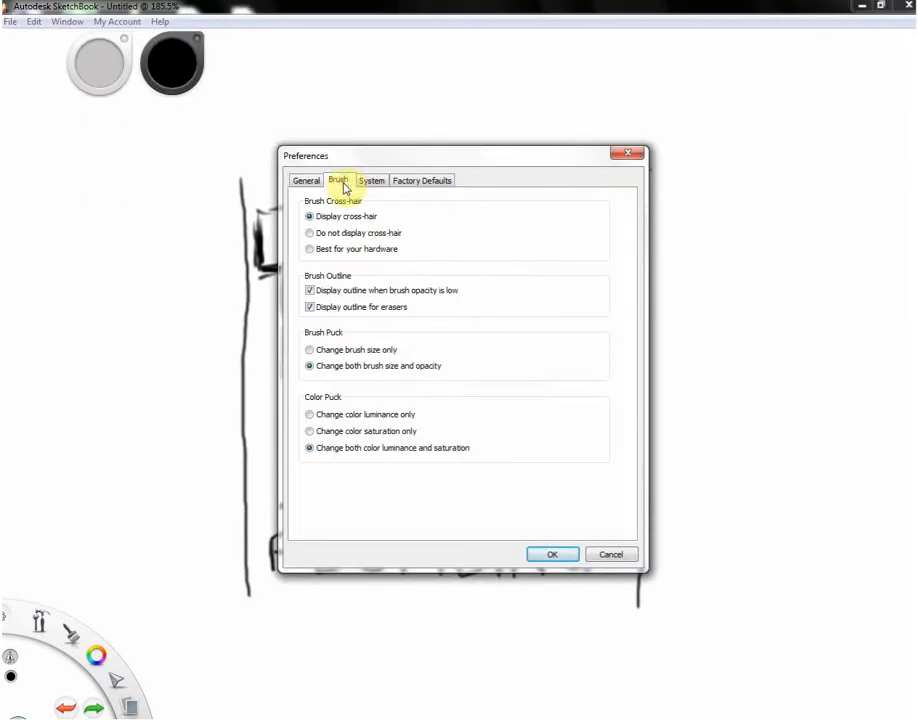
left_click(632, 157)
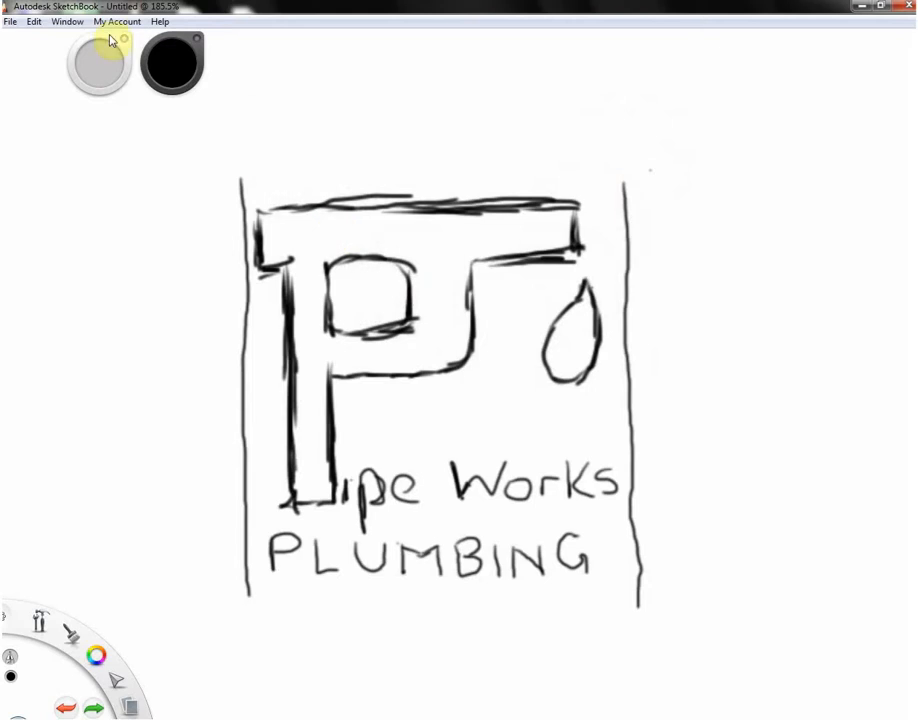
left_click(76, 22)
mouse_move(33, 21)
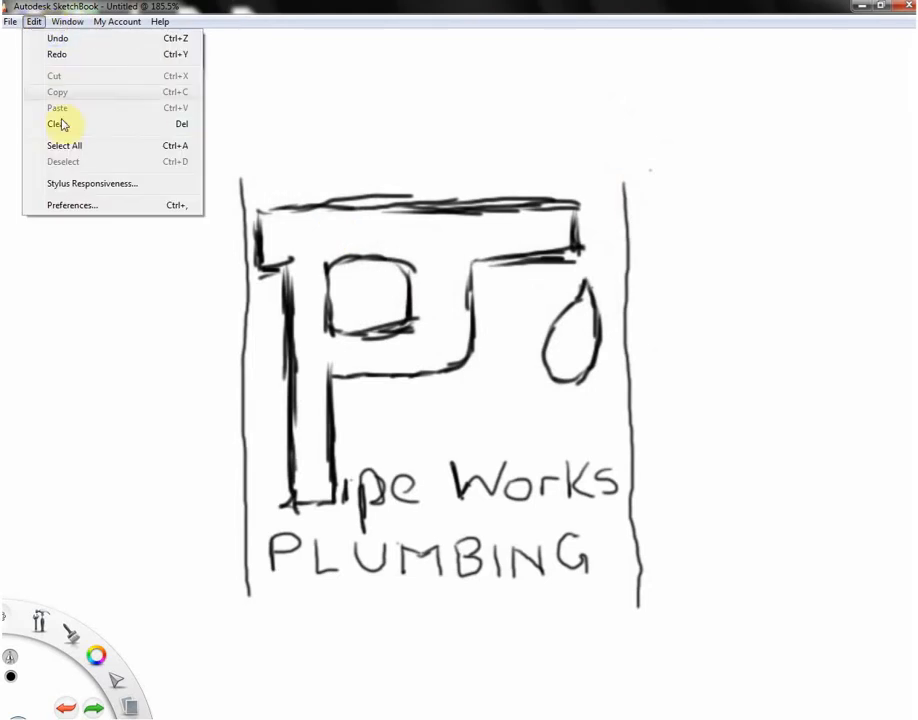
left_click(72, 205)
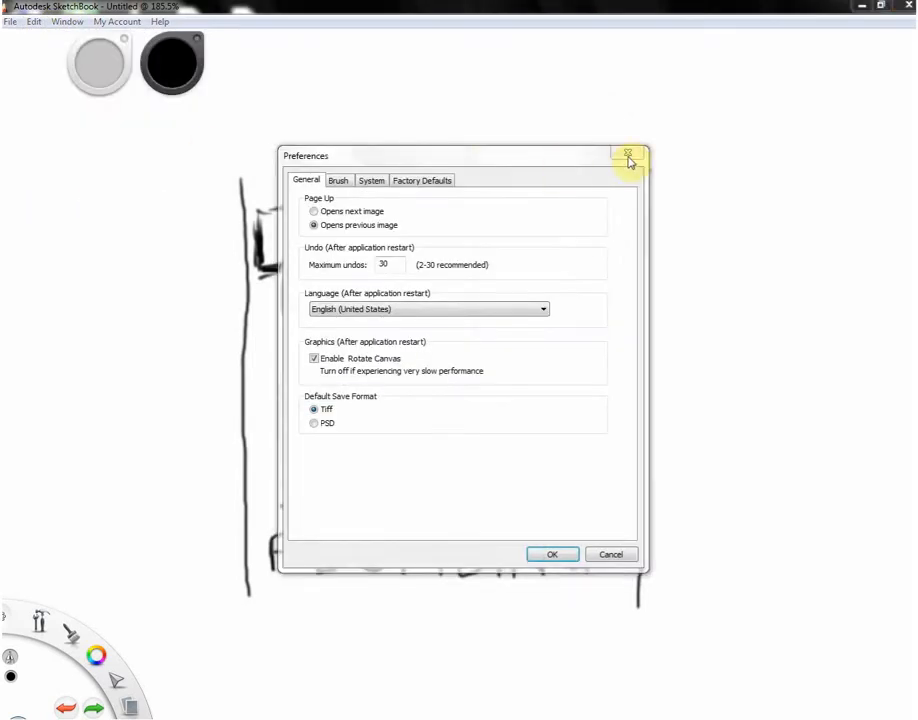
left_click(632, 153)
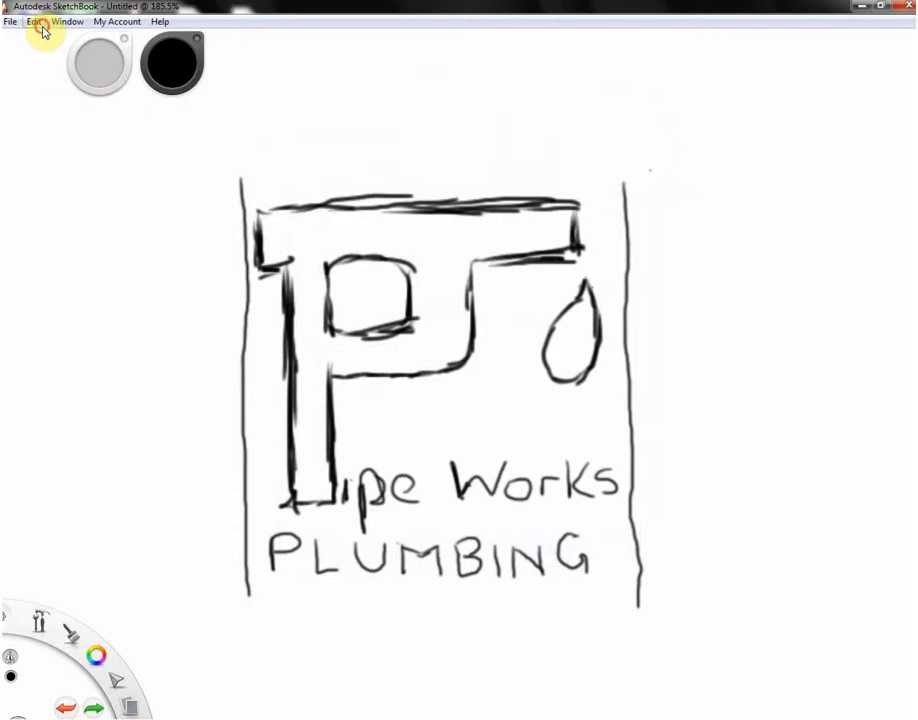
Lower the stylus responsiveness to about two-thirds of the way from Less to More
left_click(34, 22)
left_click(87, 183)
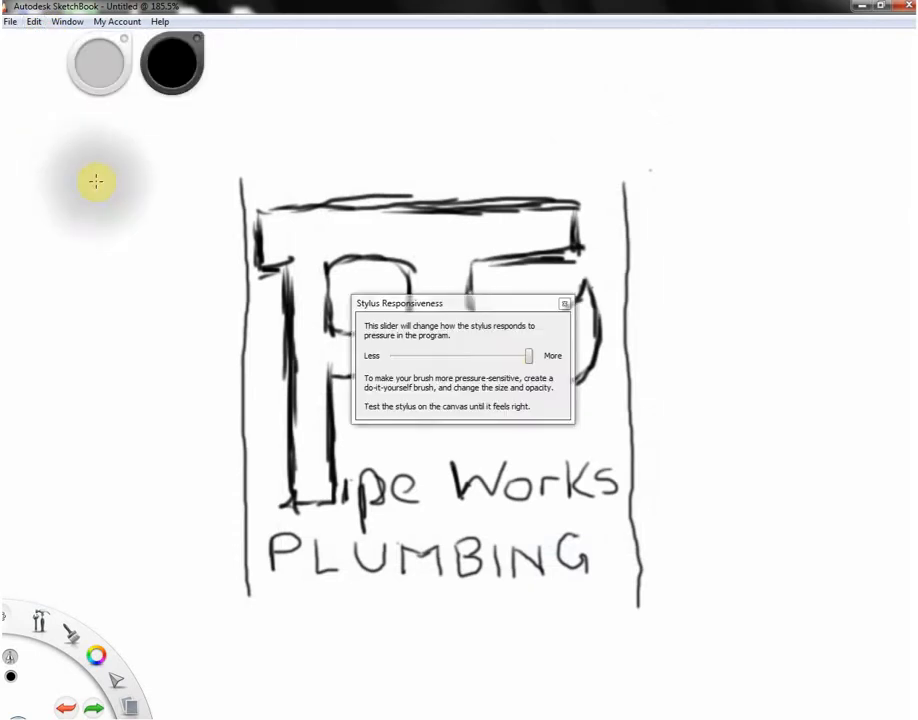
left_click_drag(528, 356, 494, 370)
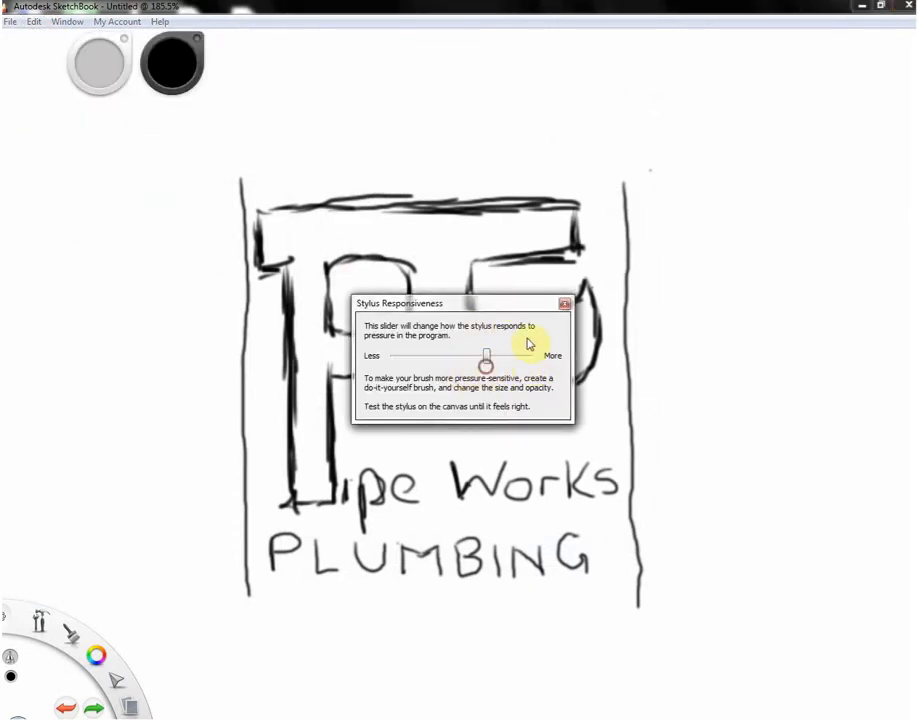
left_click(565, 303)
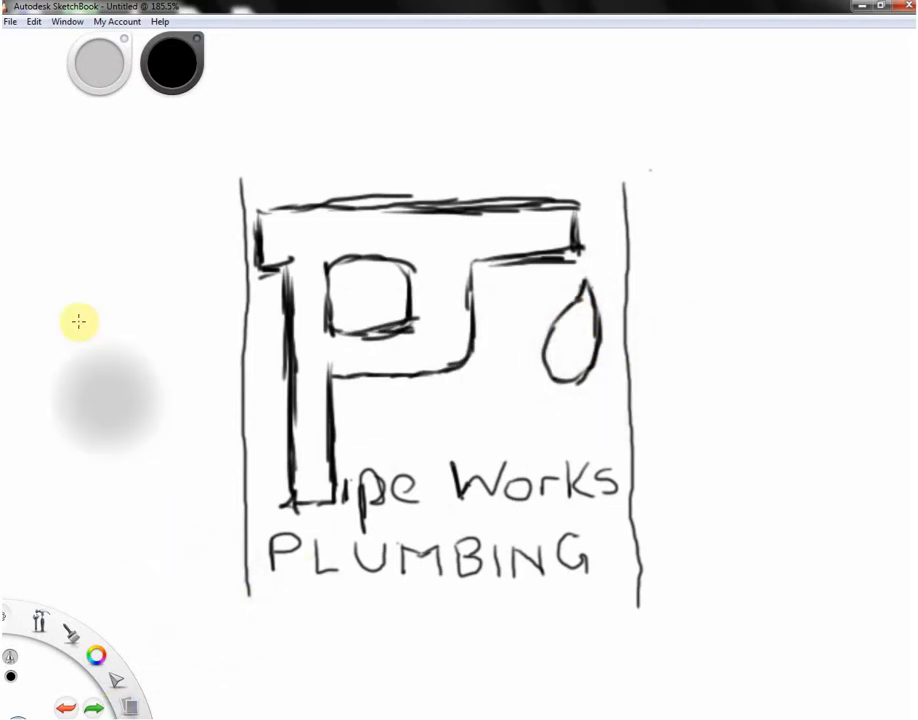
Try the Paintbrush and the Synthetic Round Bristle Brush, and return to the Airbrush
left_click(73, 633)
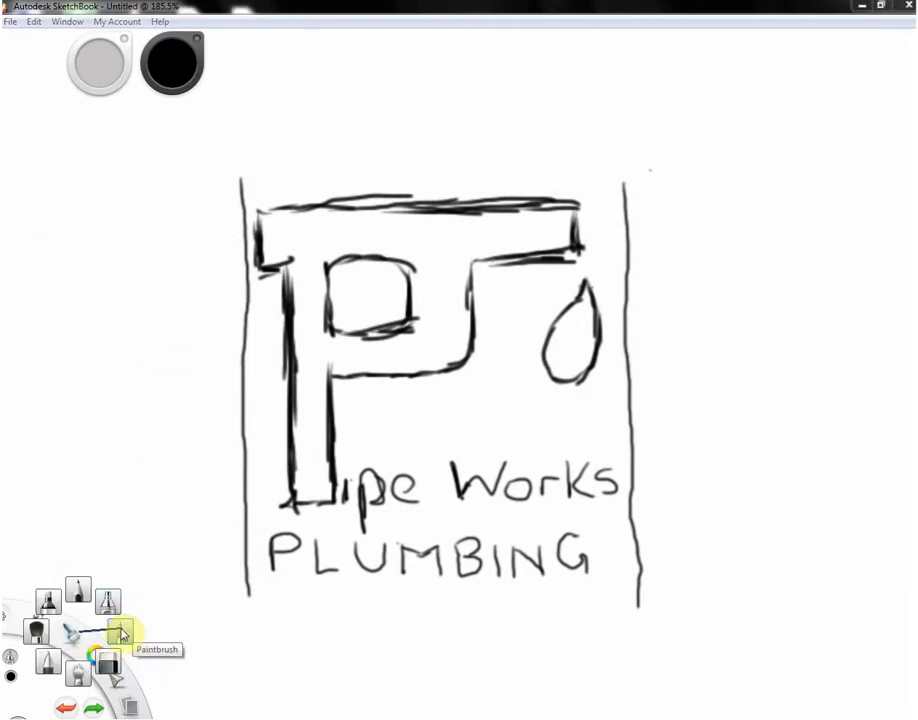
left_click(119, 632)
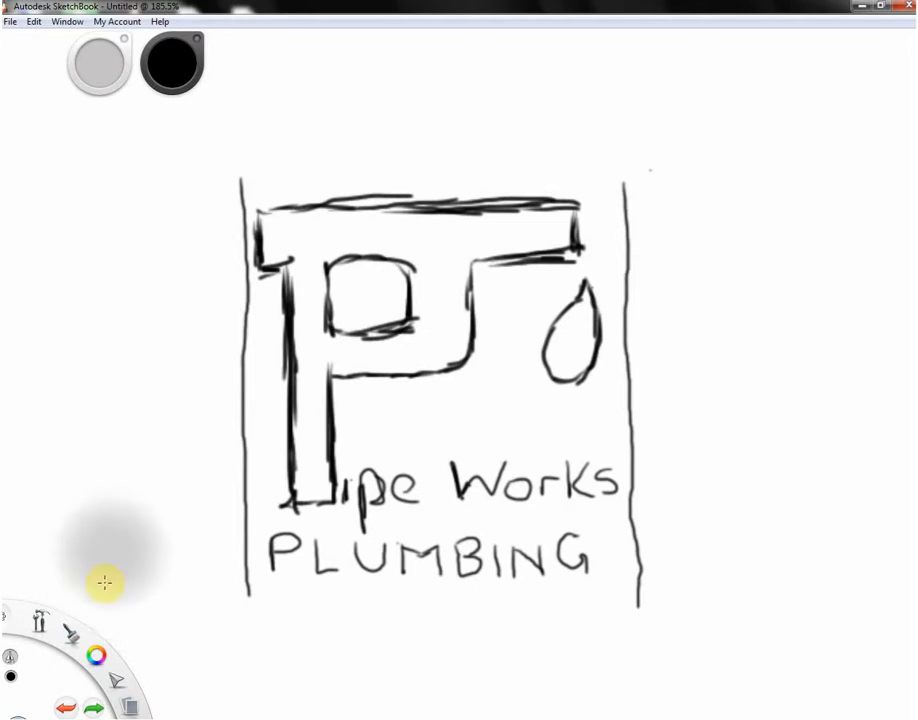
left_click(73, 636)
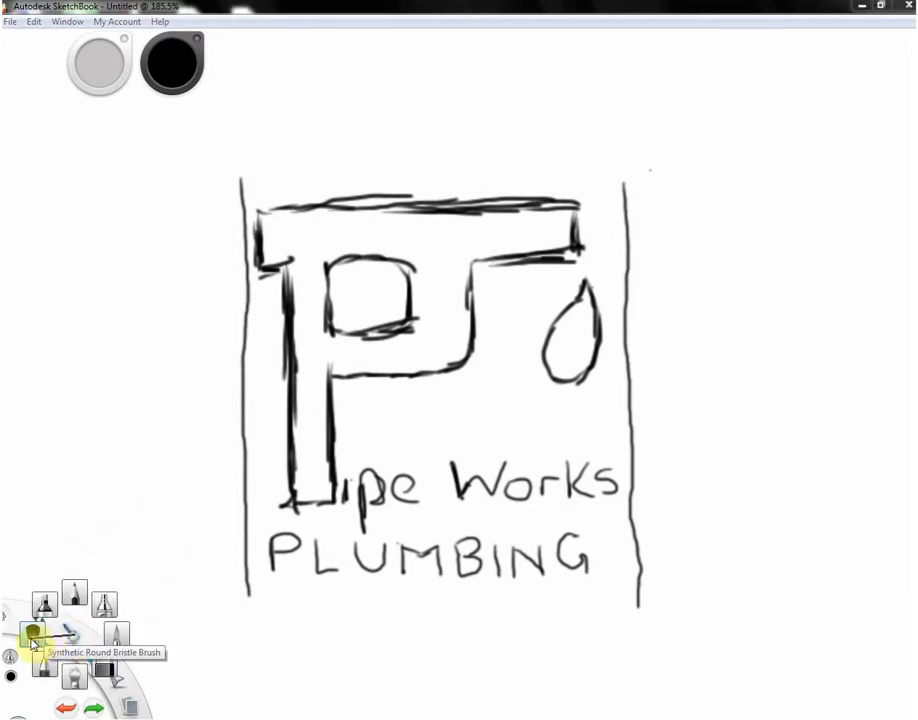
left_click(33, 643)
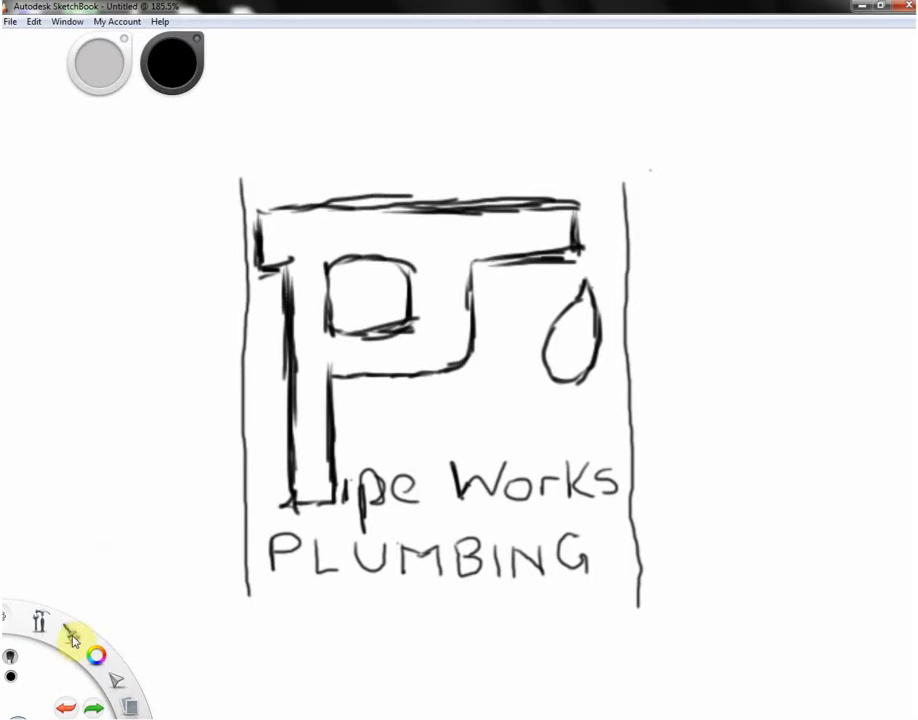
left_click(73, 638)
left_click(104, 606)
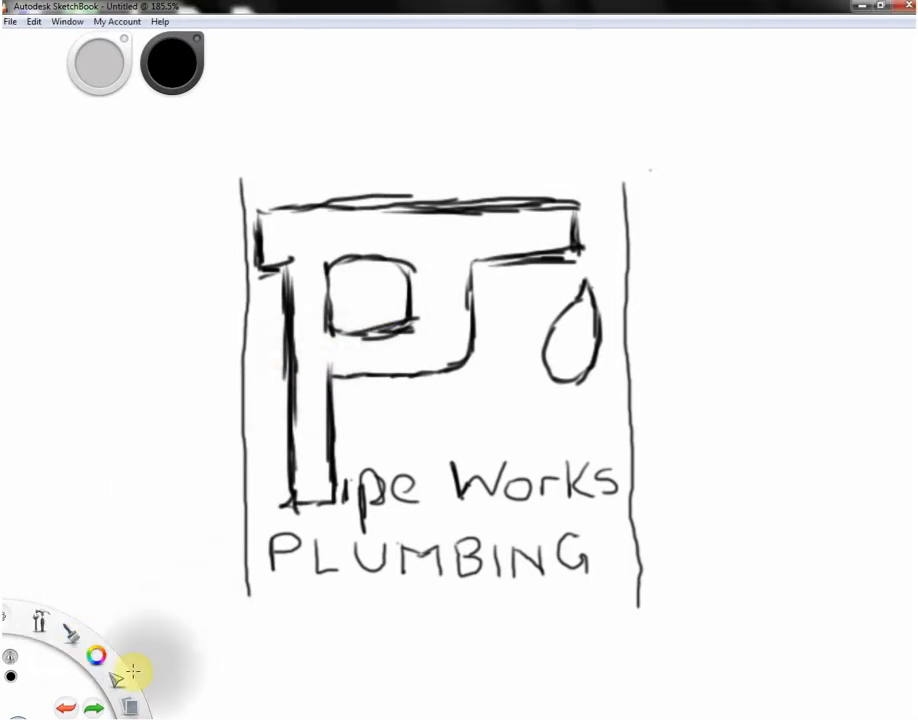
Change the drawing color from the preset swatches to orange
left_click(96, 657)
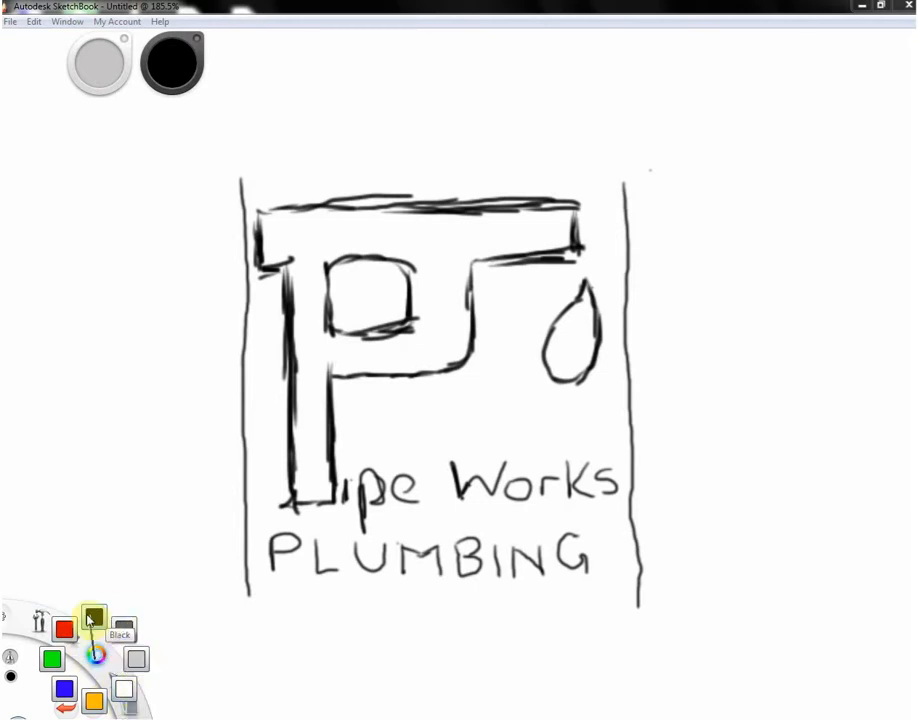
left_click(97, 697)
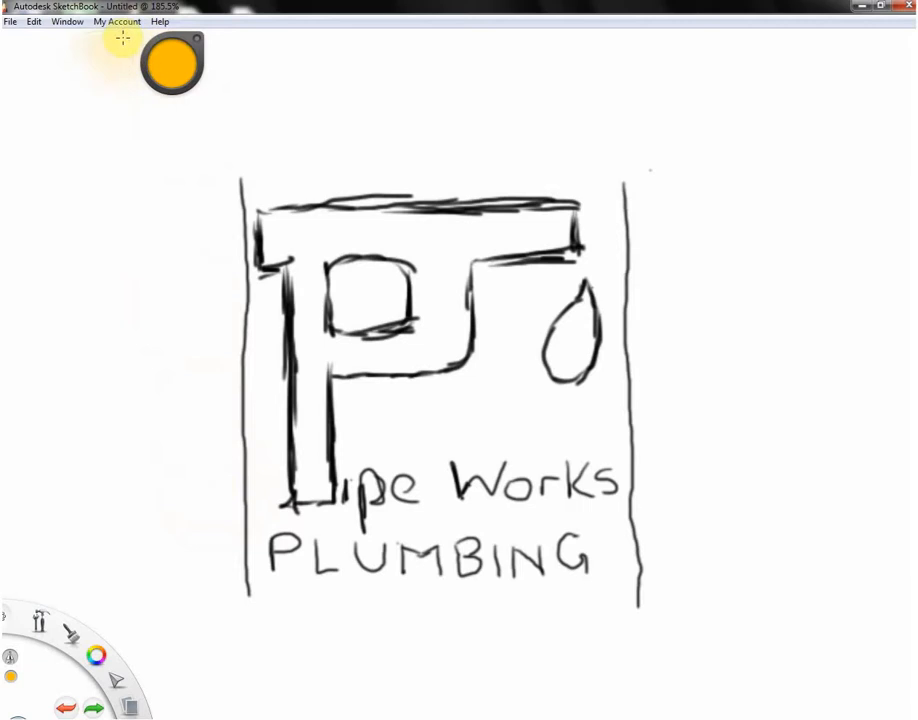
Show the hidden Brush Puck again and restore the default window layout
left_click(33, 22)
mouse_move(68, 22)
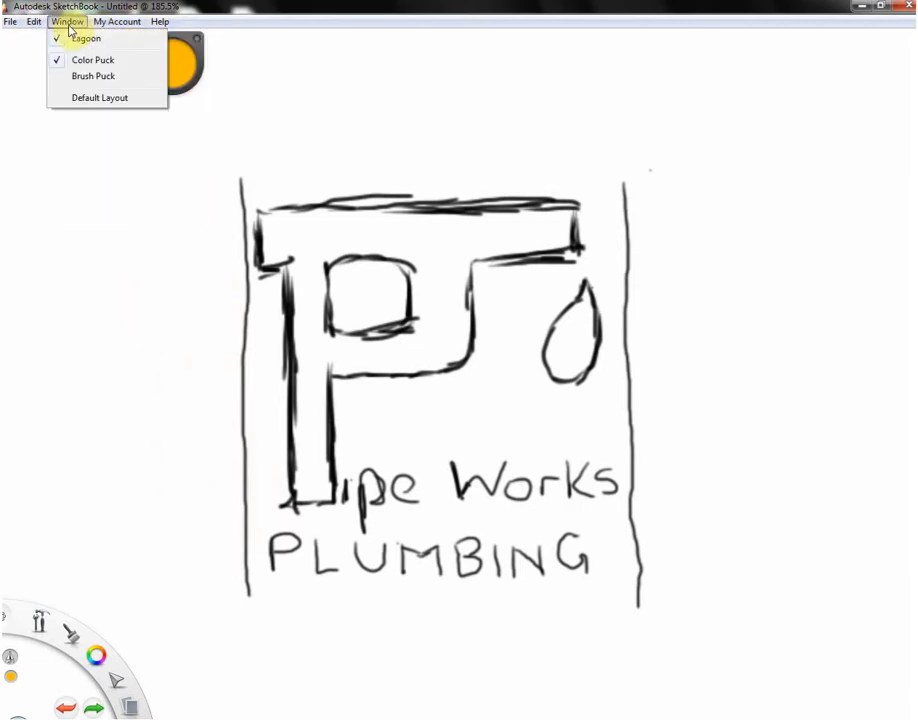
left_click(80, 77)
left_click(67, 22)
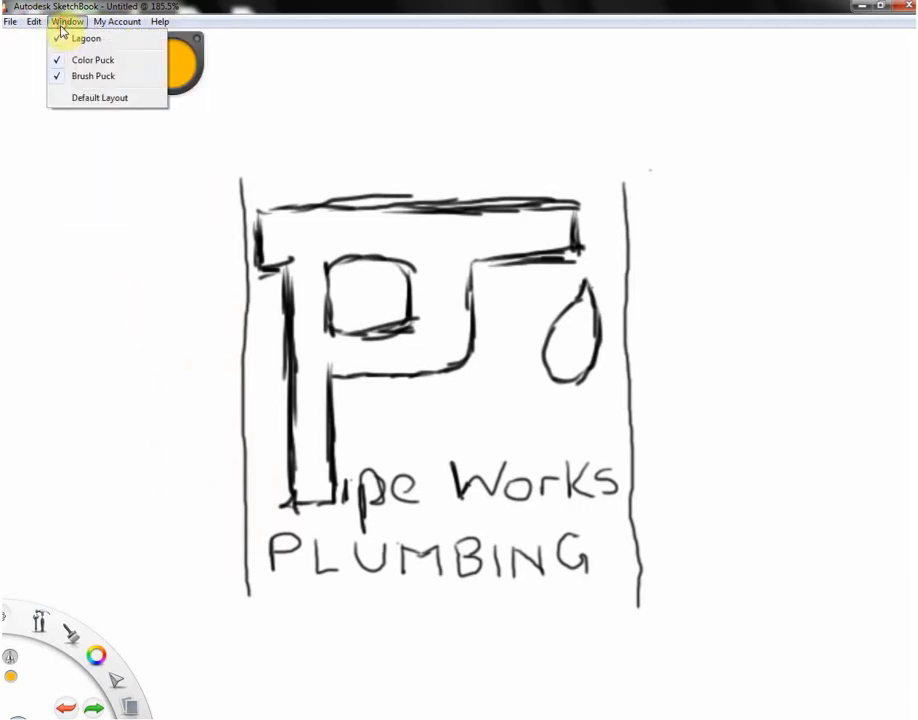
left_click(90, 97)
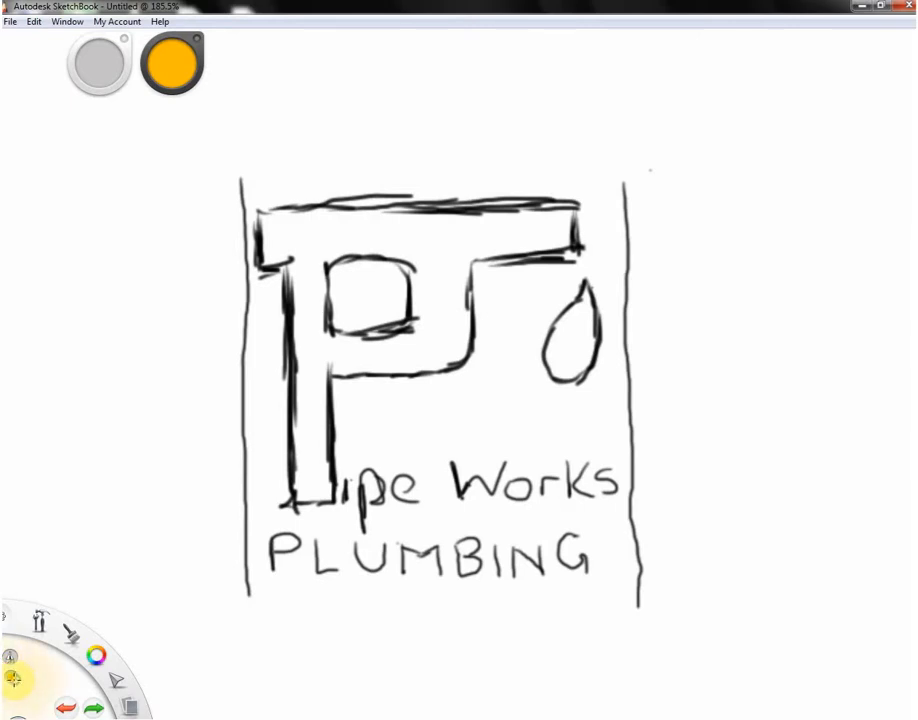
Airbrush a soft orange patch in the lower-left corner of the canvas
mouse_move(13, 674)
left_mouse_down()
mouse_move(103, 571)
mouse_move(186, 467)
mouse_move(106, 558)
mouse_move(68, 627)
mouse_move(76, 602)
mouse_move(40, 537)
left_mouse_up()
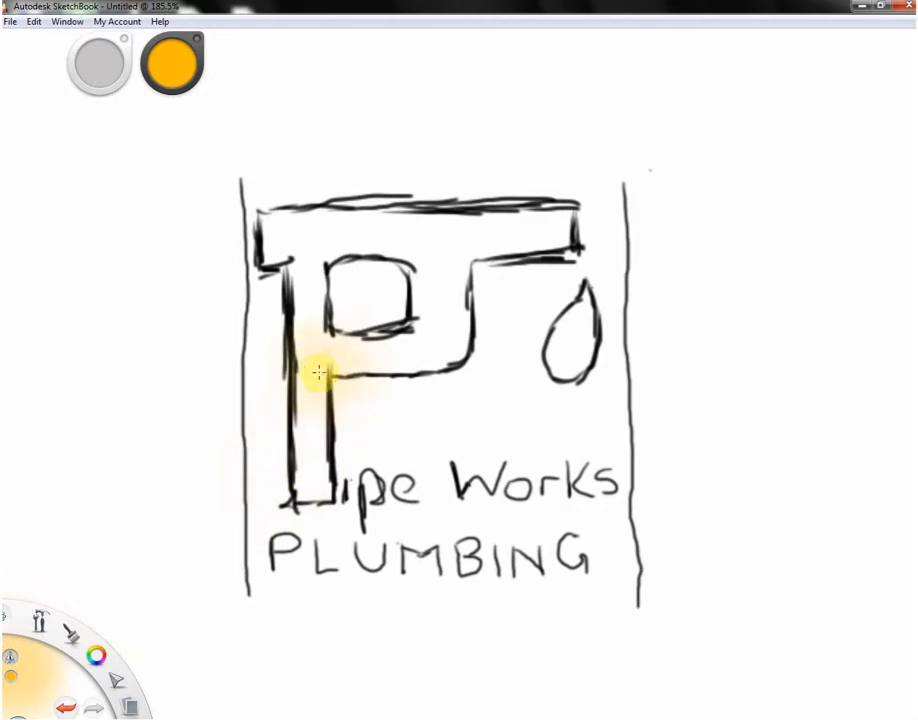
Airbrush soft orange over the whole P-shaped pipe, including its stem, crossbar and bowl
left_click_drag(311, 353, 311, 475)
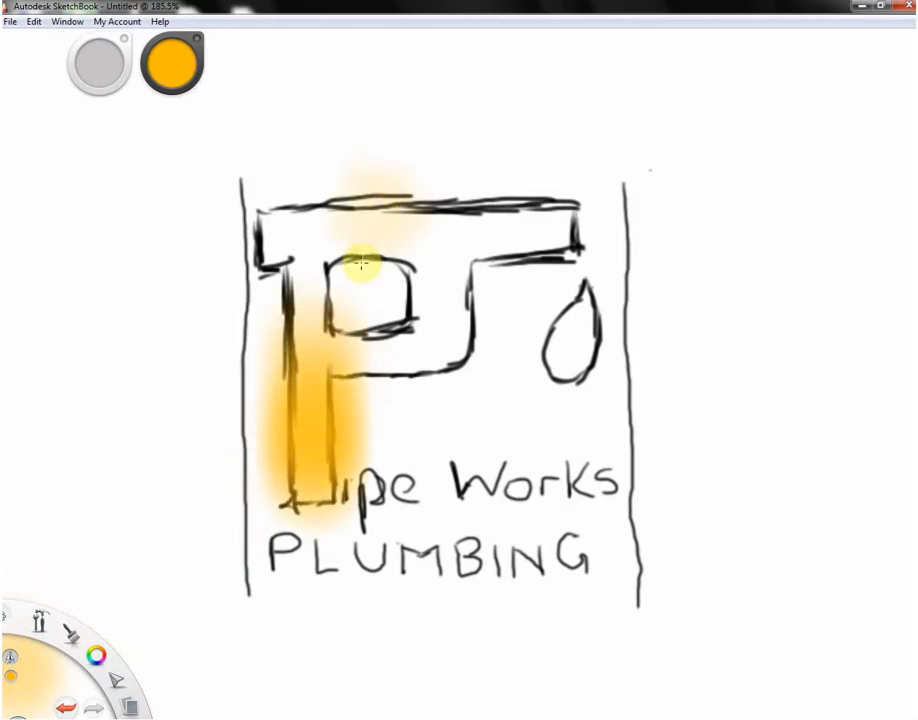
mouse_move(330, 356)
left_mouse_down()
mouse_move(409, 338)
mouse_move(373, 339)
mouse_move(395, 352)
mouse_move(431, 309)
mouse_move(429, 270)
mouse_move(427, 320)
mouse_move(449, 262)
mouse_move(560, 229)
mouse_move(485, 232)
mouse_move(544, 230)
mouse_move(448, 247)
mouse_move(513, 247)
mouse_move(431, 244)
mouse_move(474, 241)
mouse_move(356, 223)
mouse_move(379, 219)
mouse_move(310, 231)
mouse_move(360, 229)
mouse_move(265, 229)
mouse_move(308, 227)
mouse_move(304, 330)
mouse_move(300, 226)
mouse_move(295, 374)
left_mouse_up()
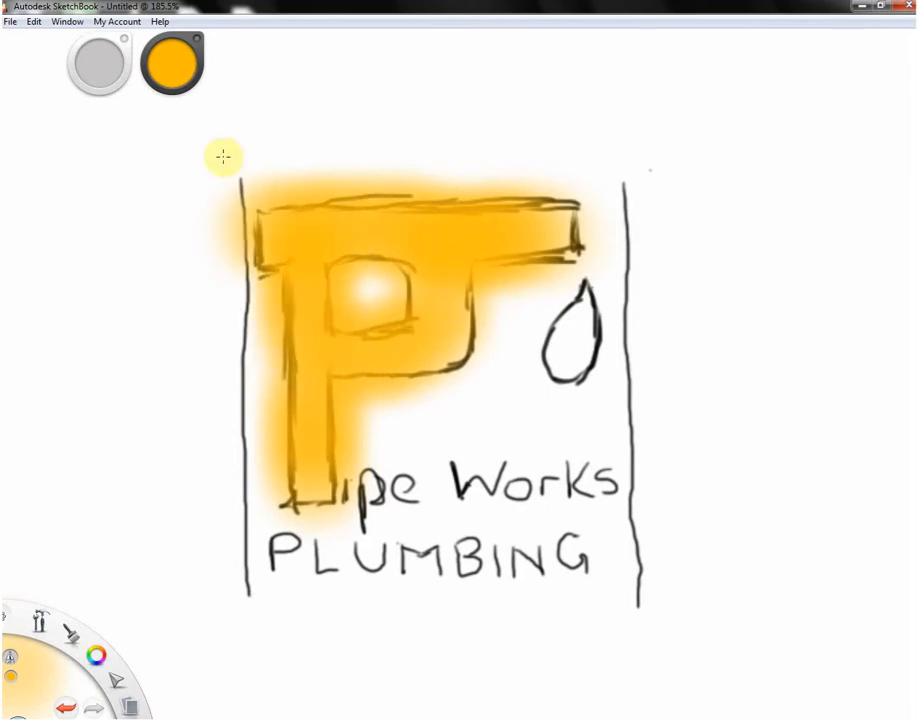
Change the drawing color to a more muted orange with the Color Puck's hue ring and shade diamond
left_click(180, 67)
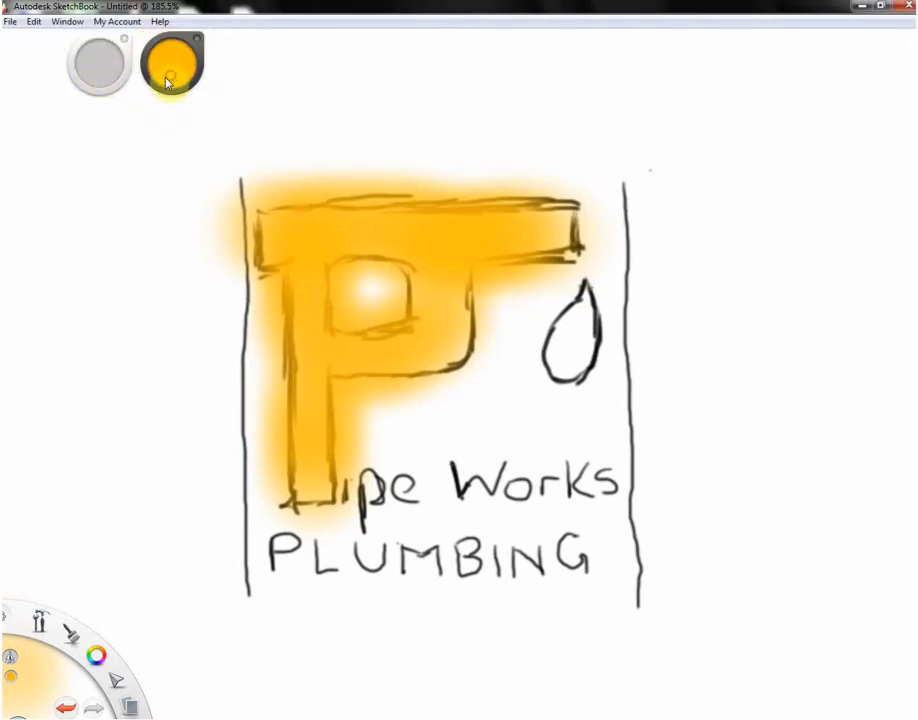
left_click(167, 82)
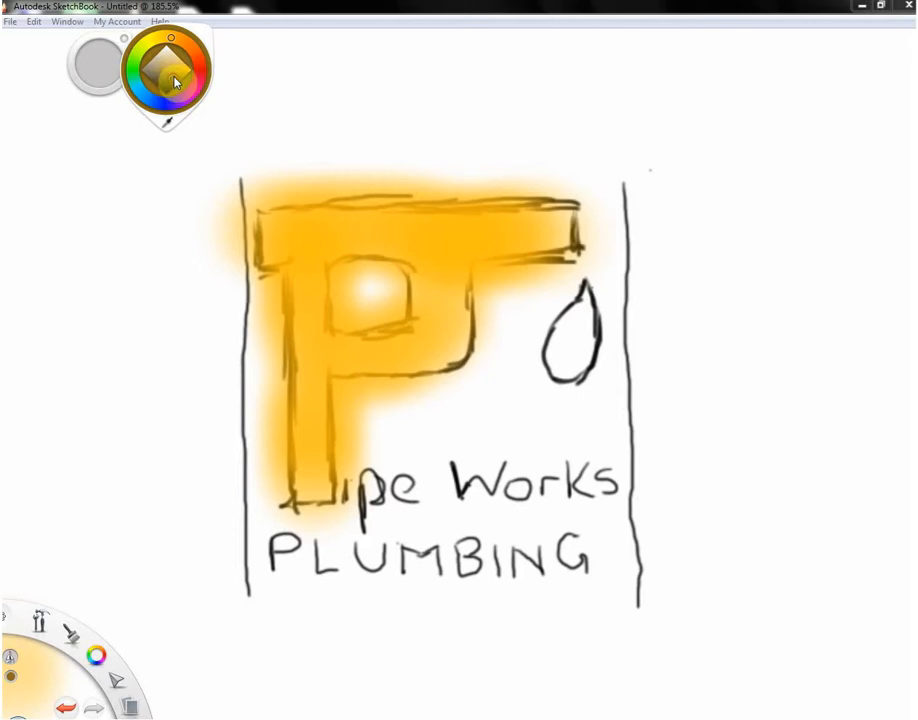
mouse_move(177, 57)
left_mouse_down()
mouse_move(164, 58)
mouse_move(177, 71)
left_mouse_up()
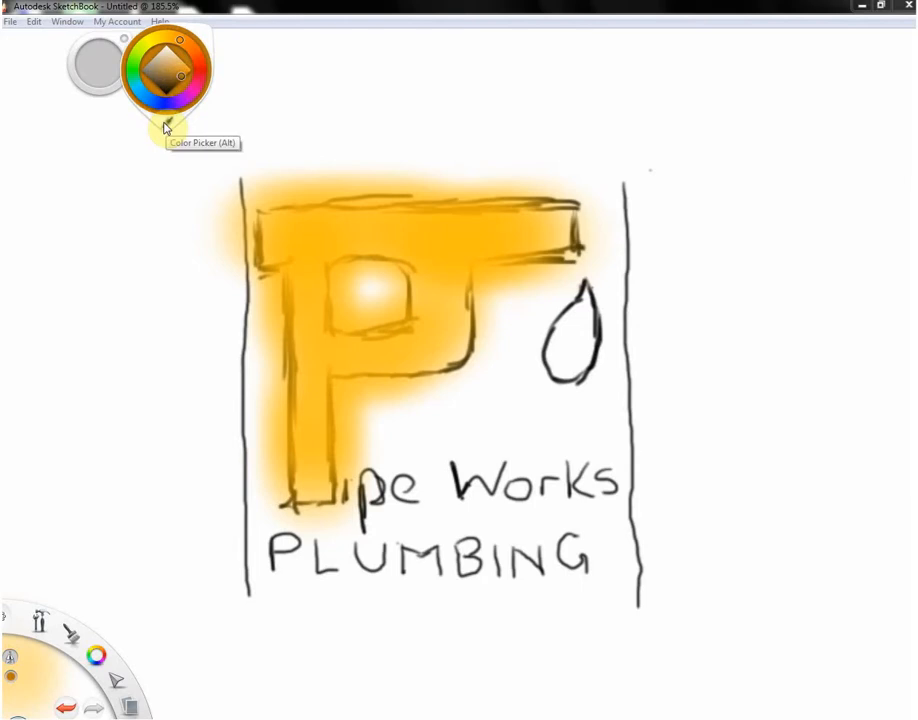
left_click(160, 59)
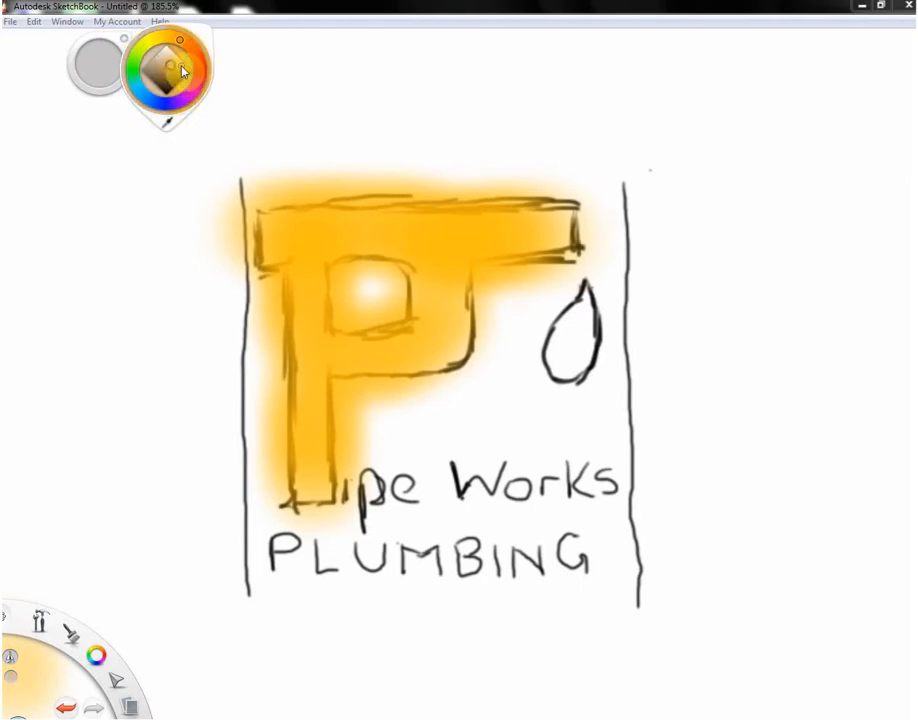
left_click(182, 69)
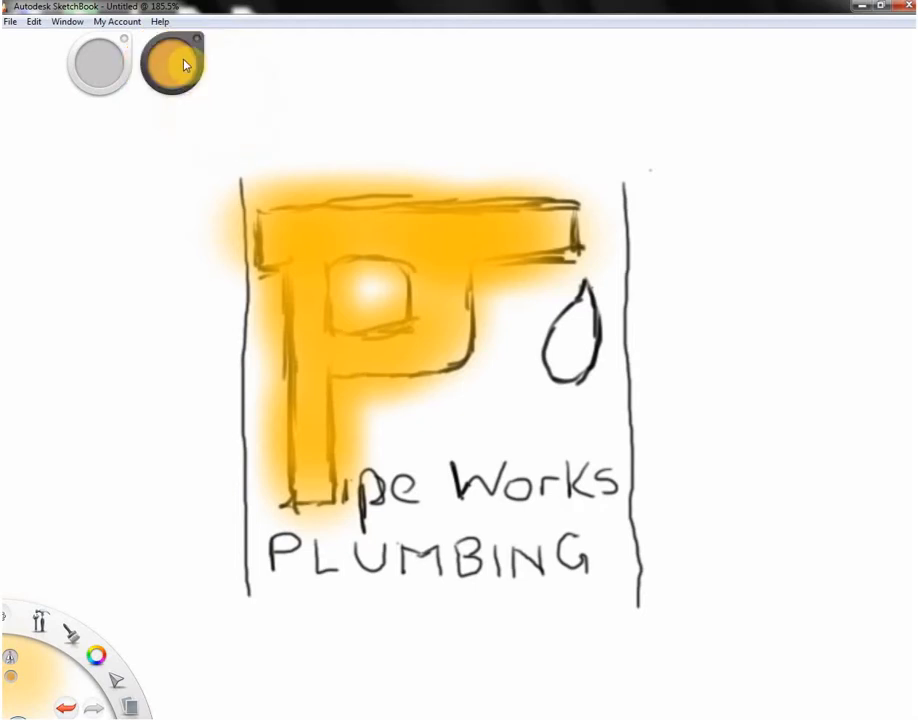
left_click(101, 66)
right_click(174, 66)
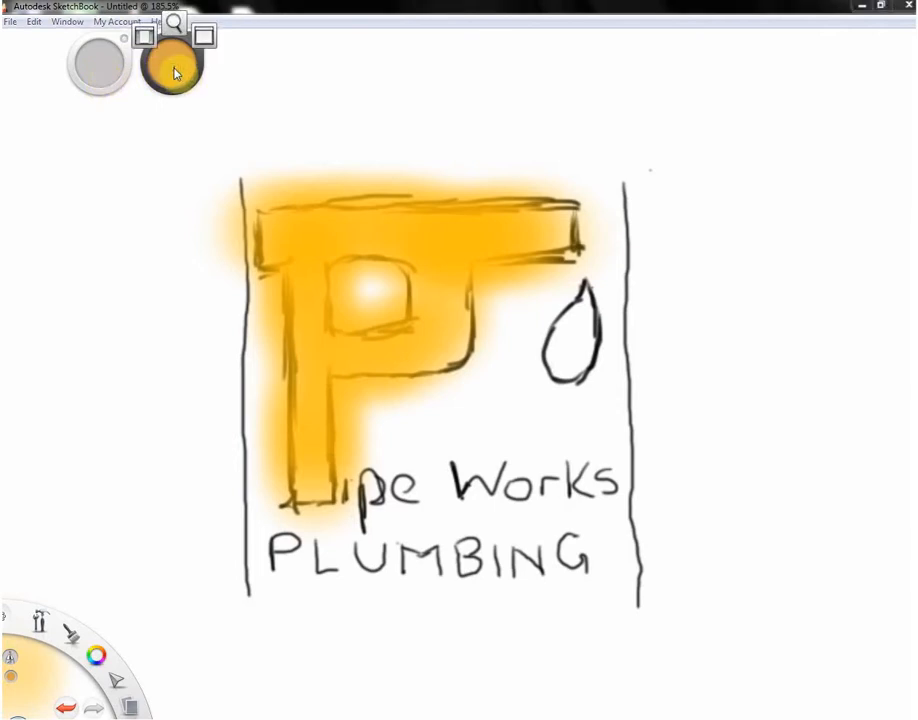
left_click(174, 71)
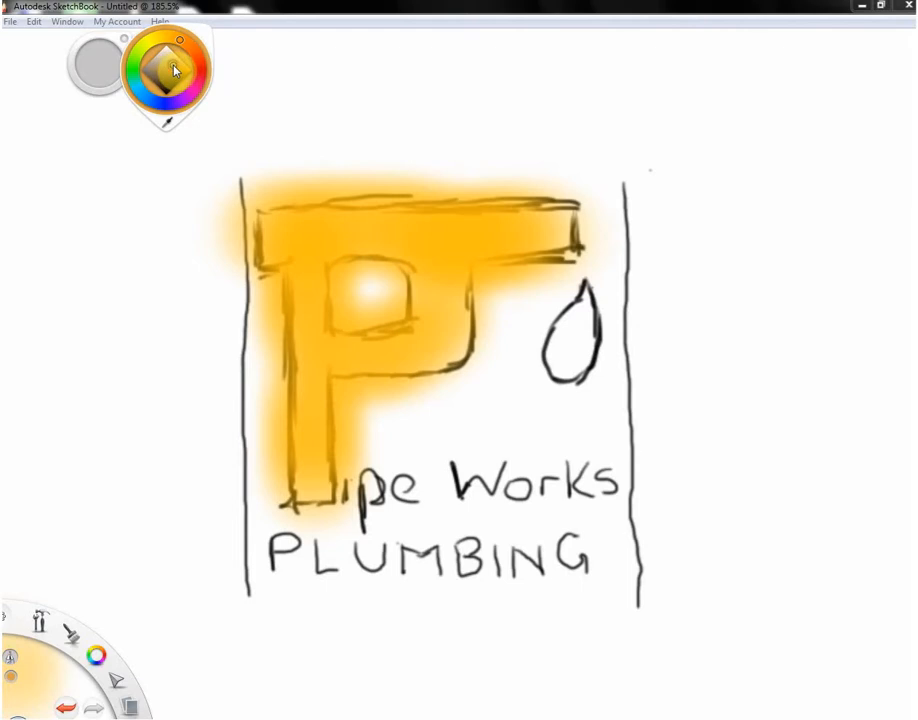
left_click(227, 72)
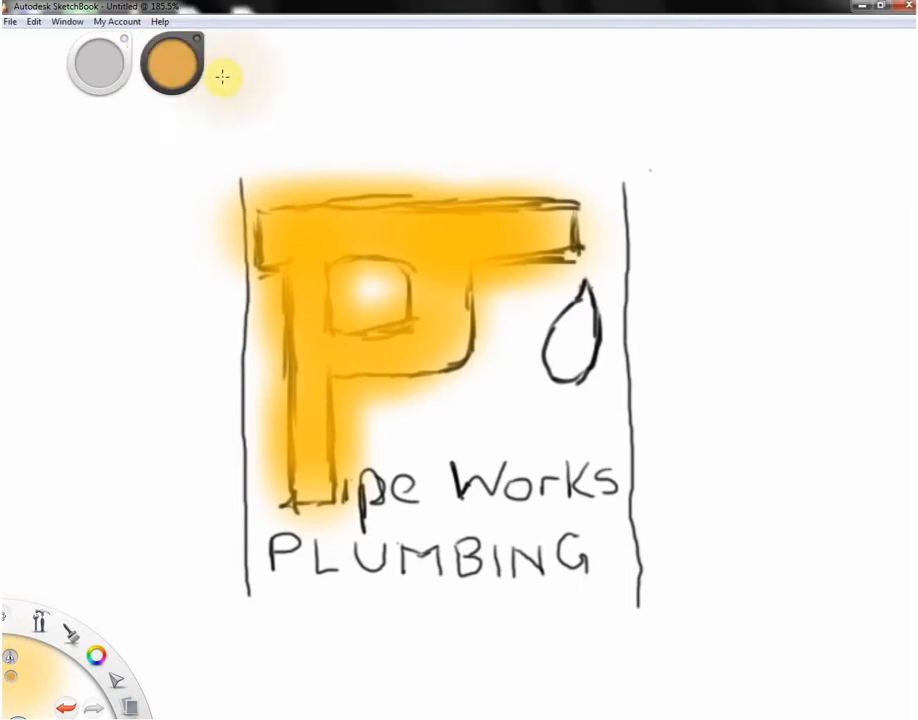
Open the SketchBook Help documentation in the browser and return to SketchBook
left_click(160, 22)
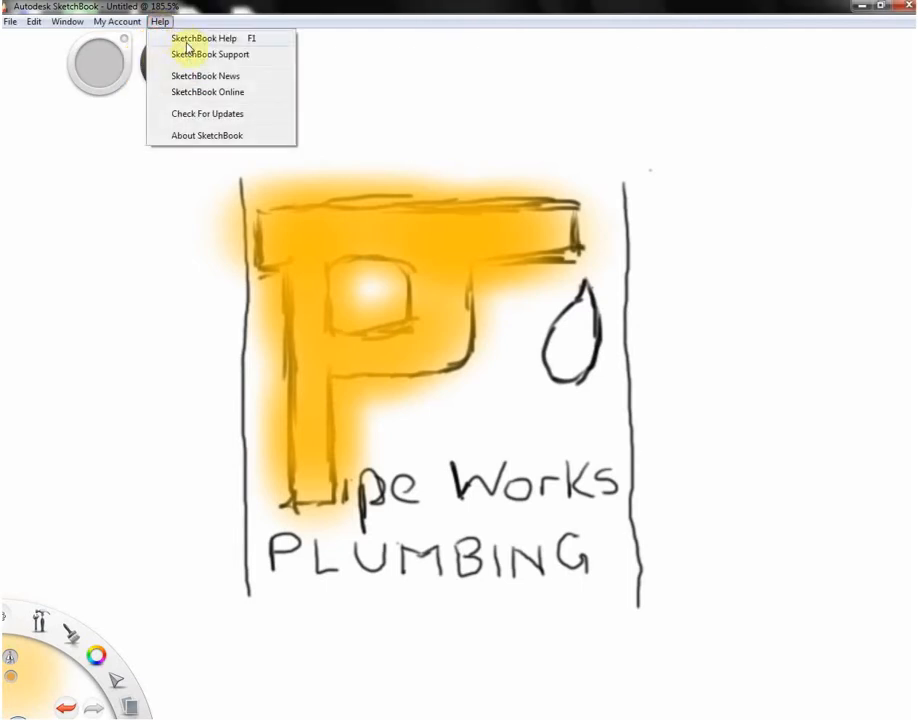
left_click(185, 40)
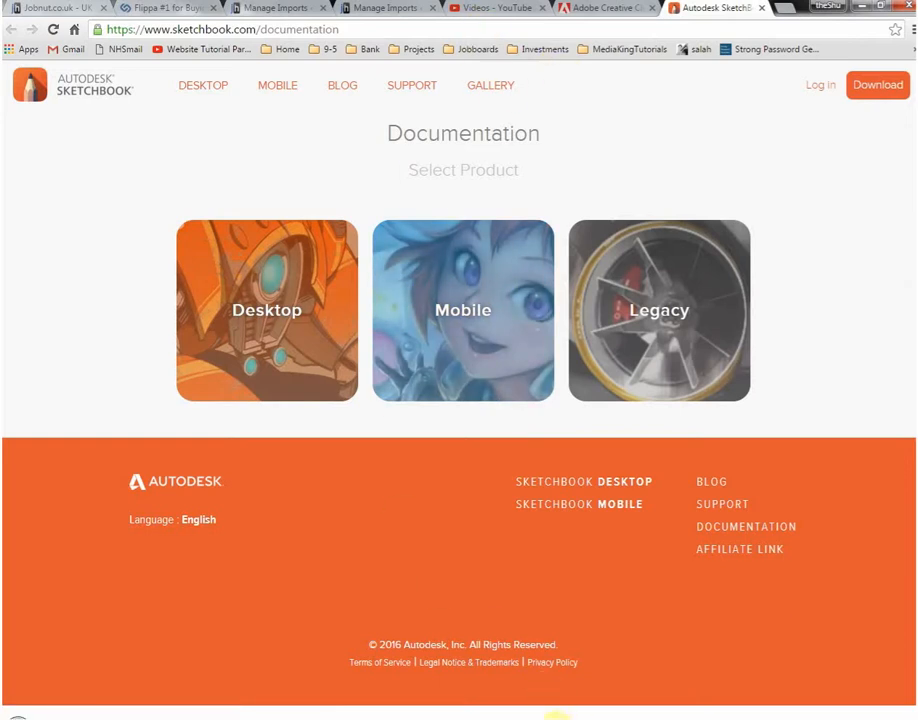
left_click(558, 718)
View the About SketchBook version information and close it
left_click(158, 20)
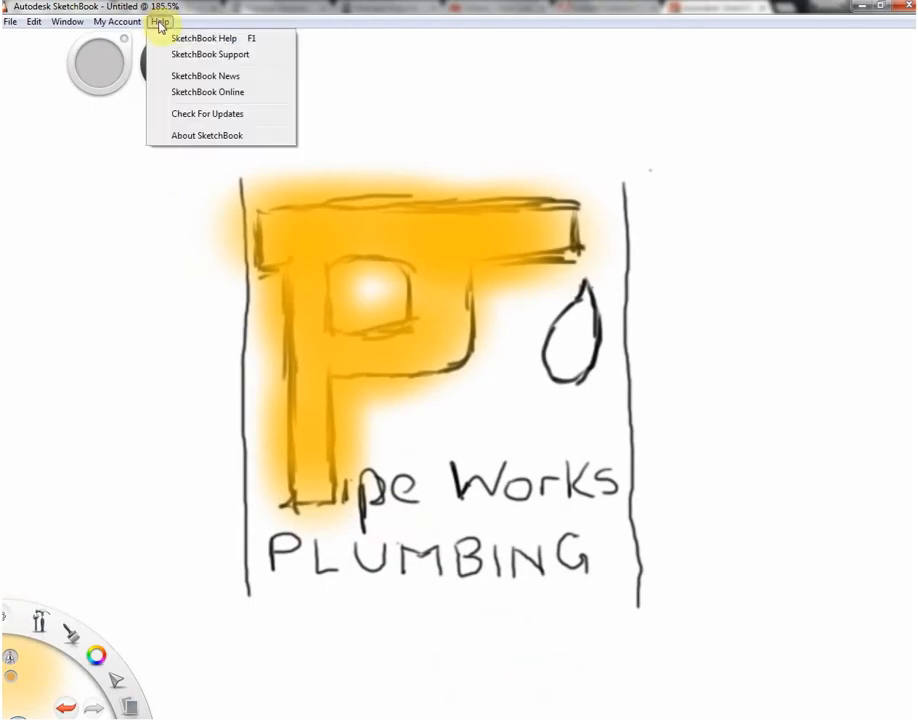
left_click(204, 135)
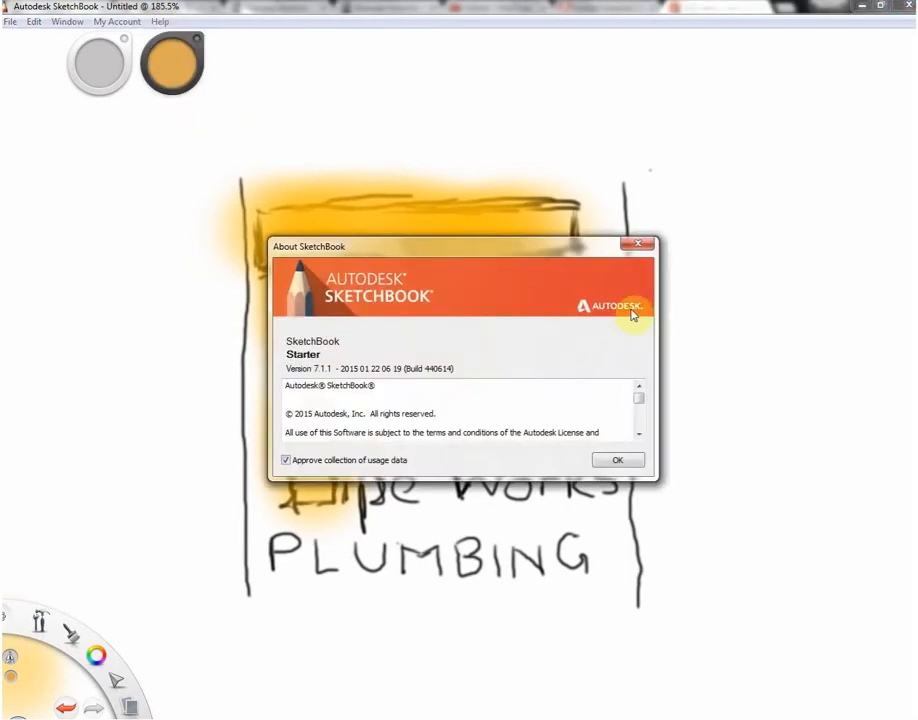
left_click(638, 244)
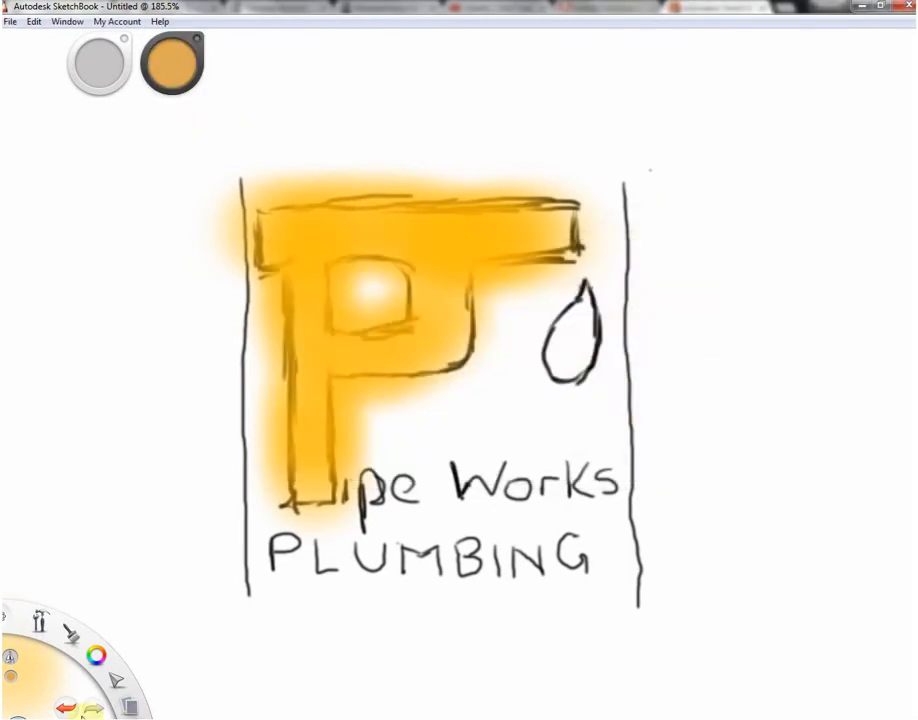
Switch to the browser and open the Interface Controls article under The Basics in the Desktop documentation
left_click(73, 715)
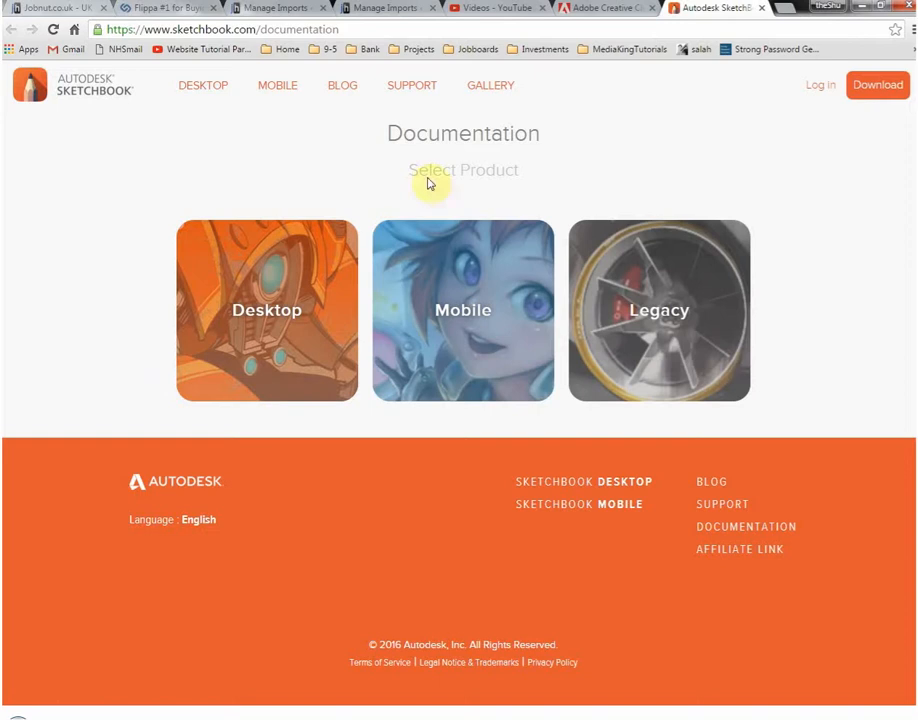
left_click(307, 277)
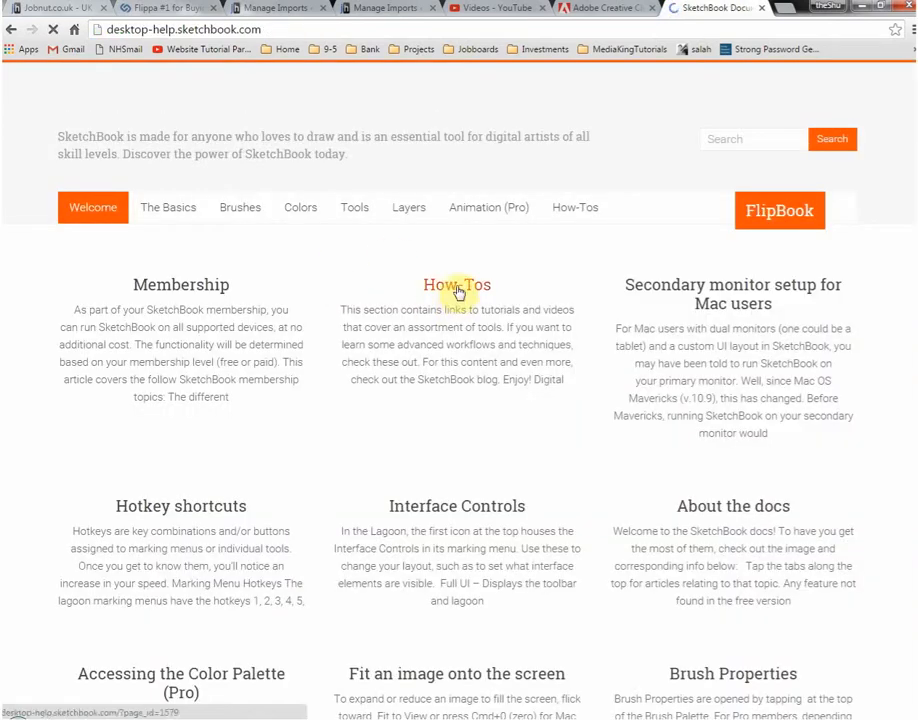
mouse_move(228, 209)
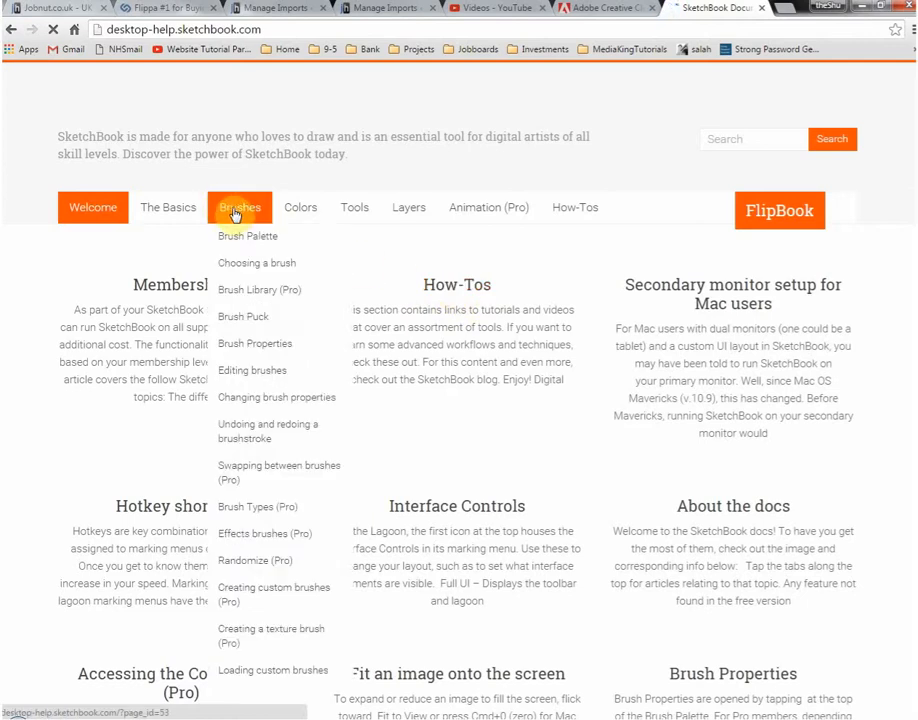
mouse_move(171, 230)
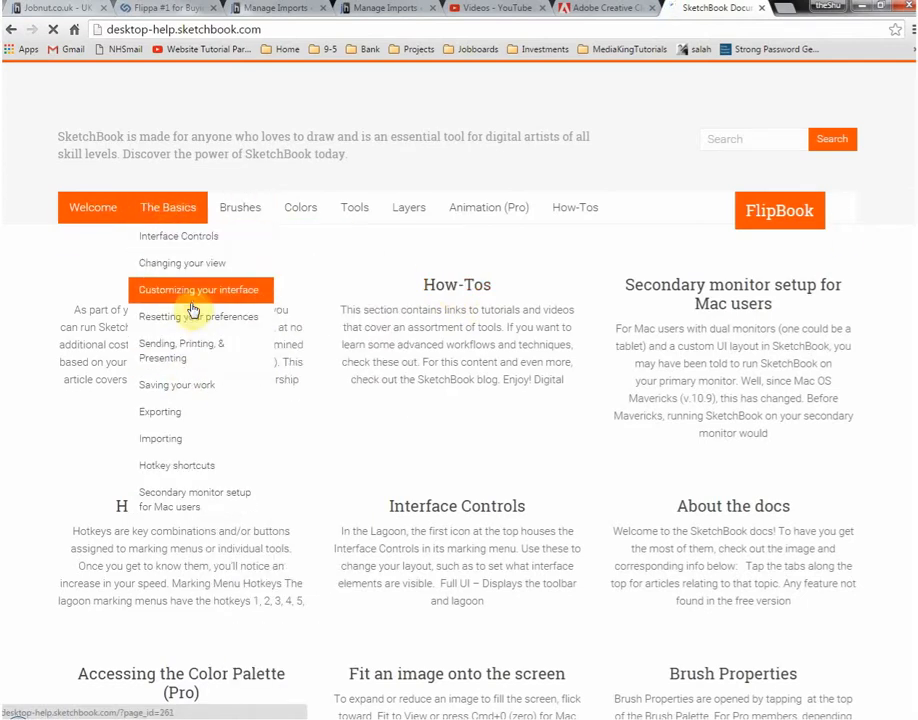
left_click(201, 245)
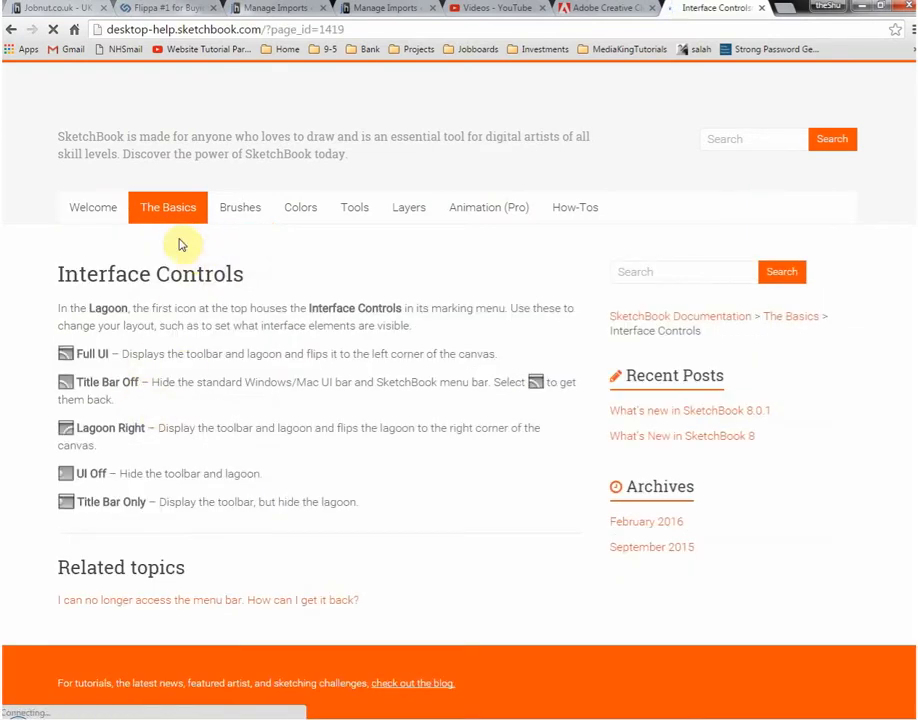
Open the Draw Style tools (Pro) article from the documentation's Tools topics
mouse_move(184, 205)
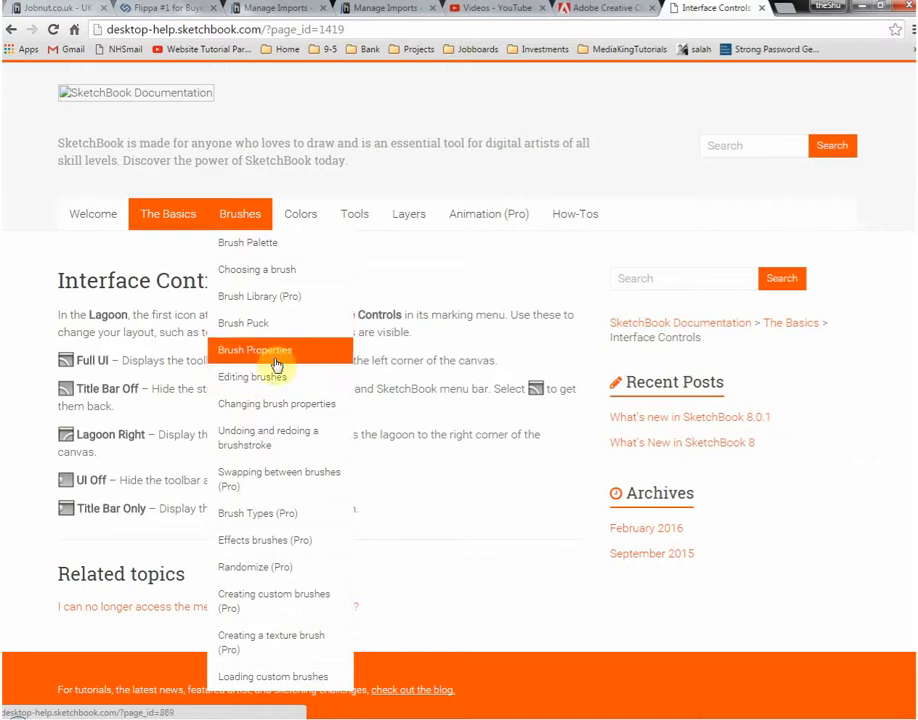
mouse_move(358, 216)
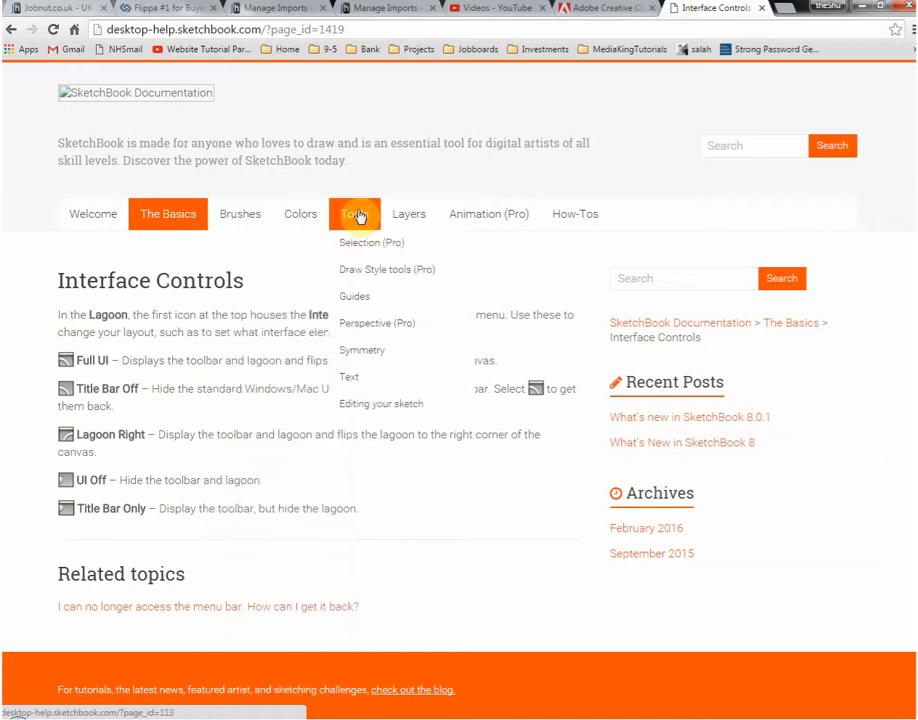
left_click(369, 278)
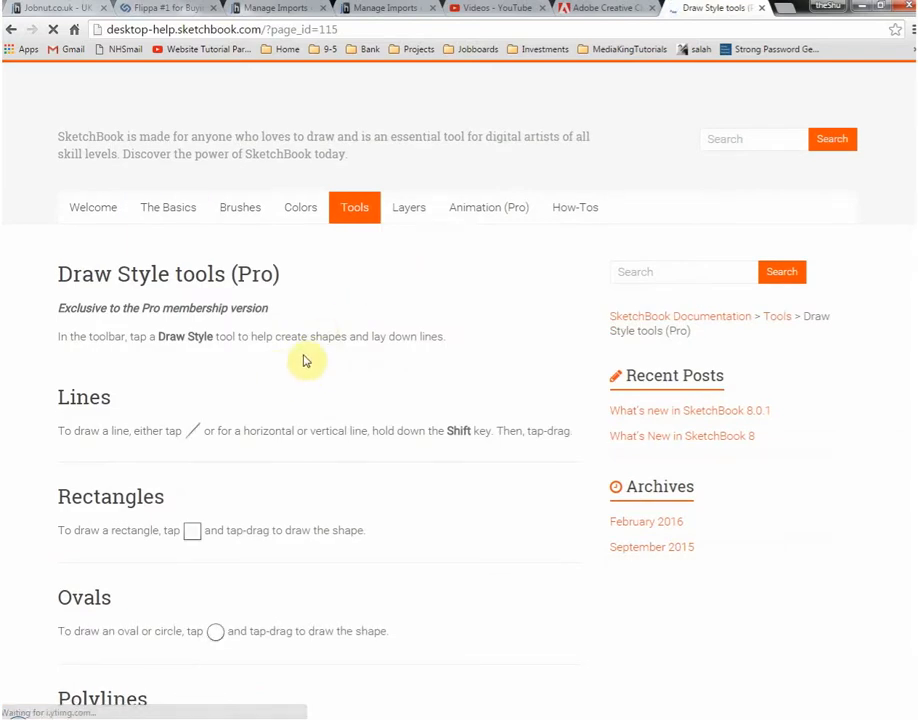
mouse_move(912, 260)
left_mouse_down()
mouse_move(910, 467)
mouse_move(914, 333)
mouse_move(876, 586)
mouse_move(872, 282)
left_mouse_up()
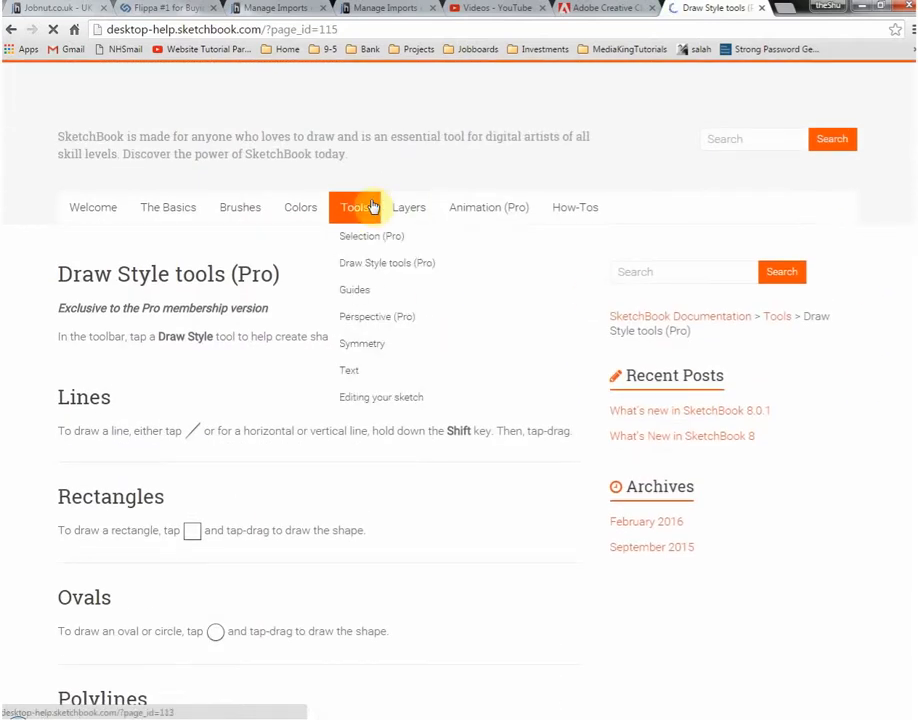
Look through the Brush Properties article in the documentation's Brushes topics and return to SketchBook
mouse_move(314, 207)
mouse_move(336, 291)
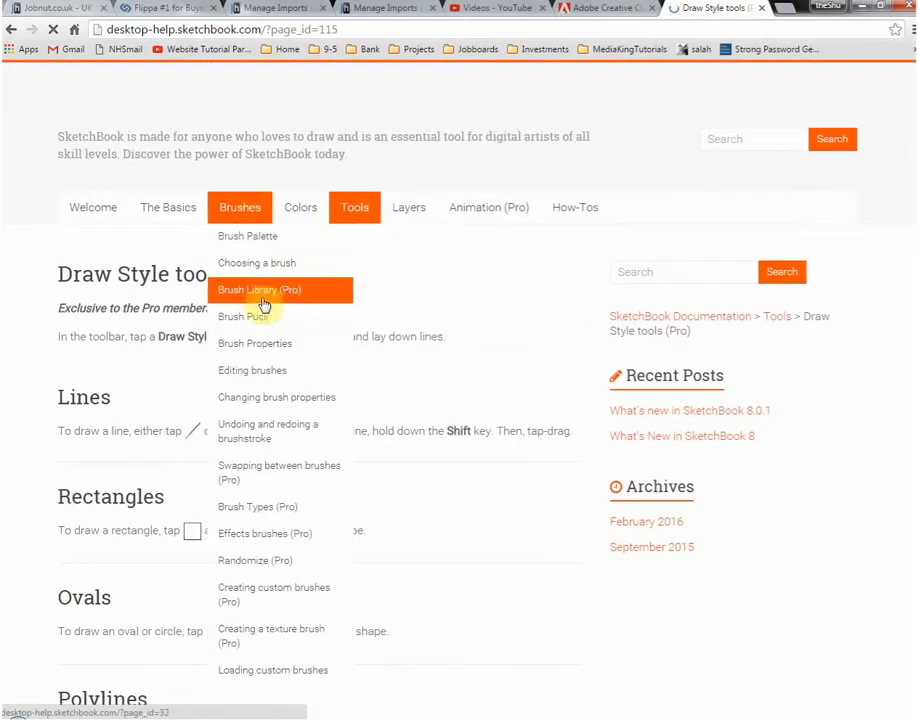
left_click(257, 347)
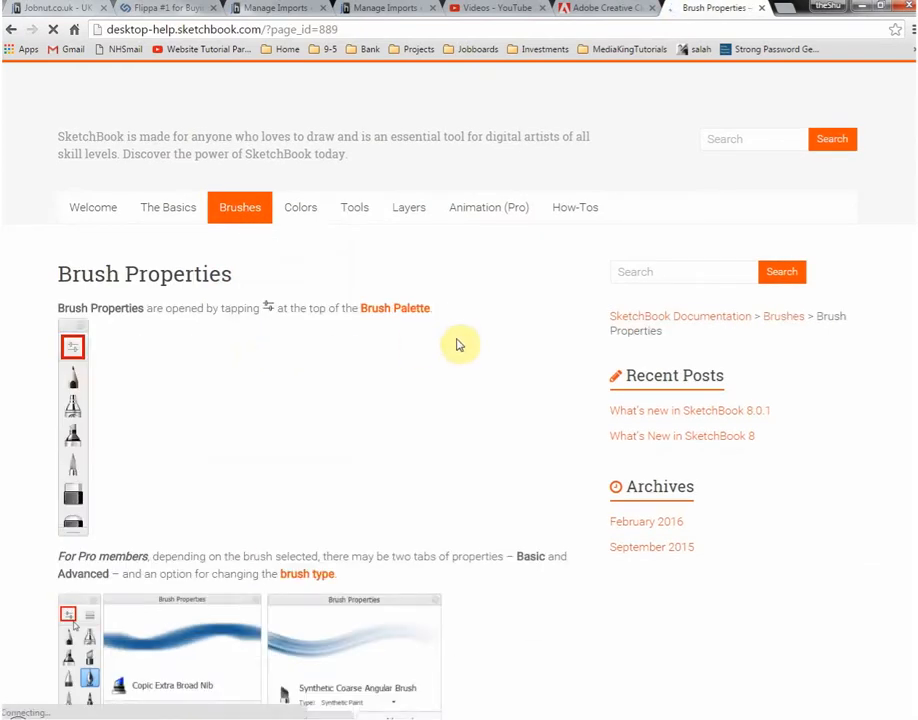
mouse_move(240, 215)
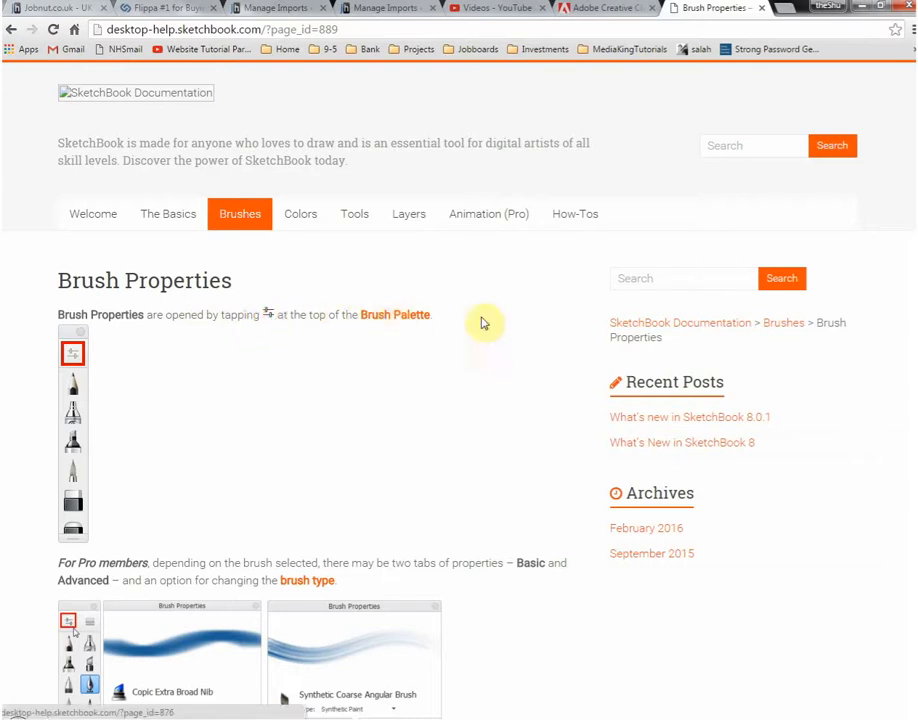
left_click_drag(913, 162, 913, 236)
scroll(913, 237, "up", 3)
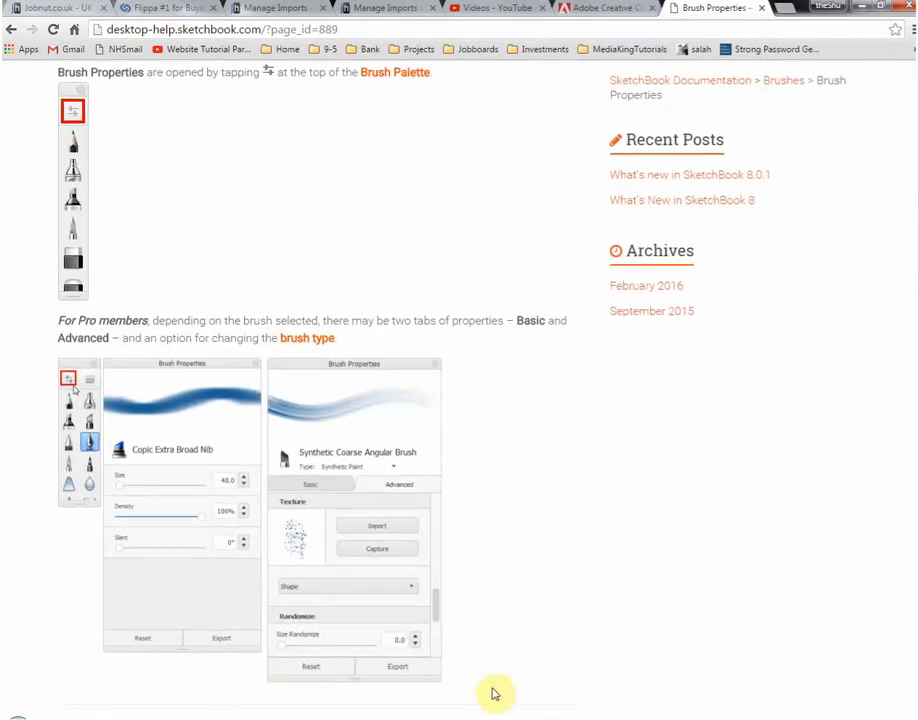
left_click(565, 719)
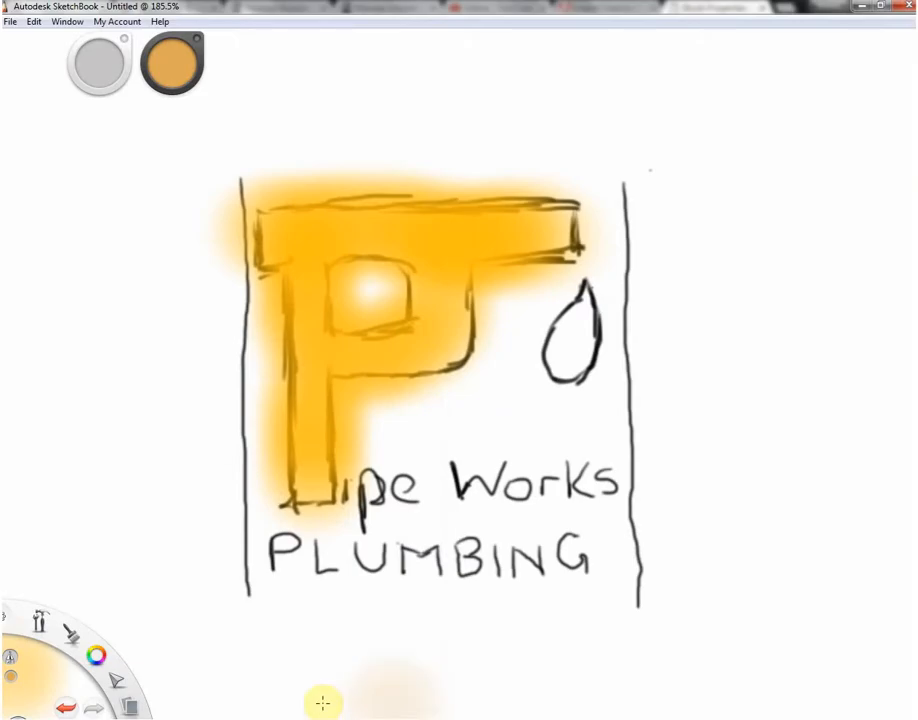
View the brush choices in the lagoon and keep the current brush
left_click(73, 641)
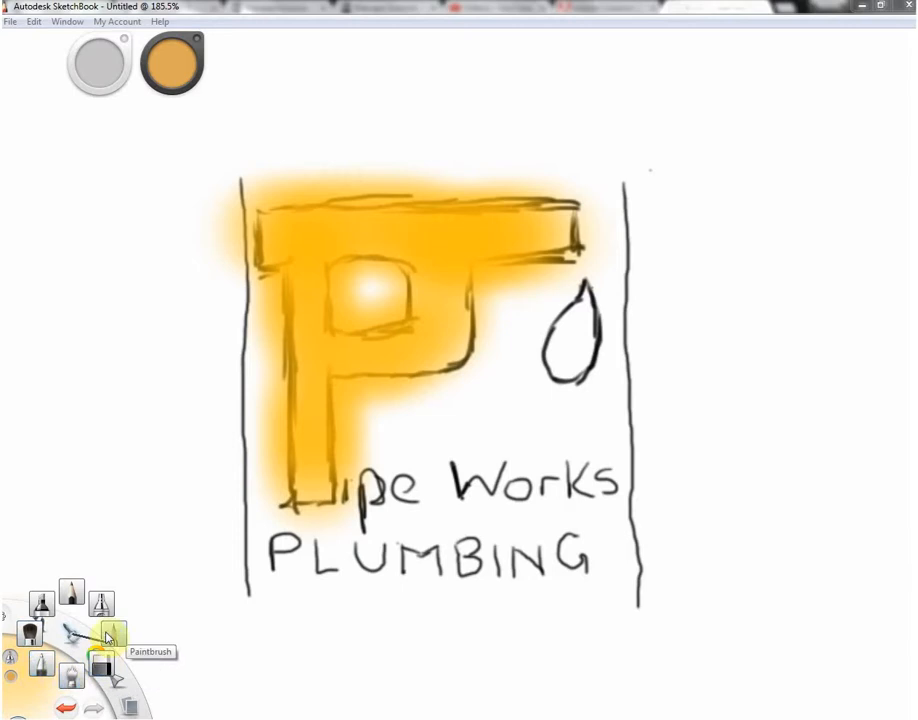
left_click(70, 634)
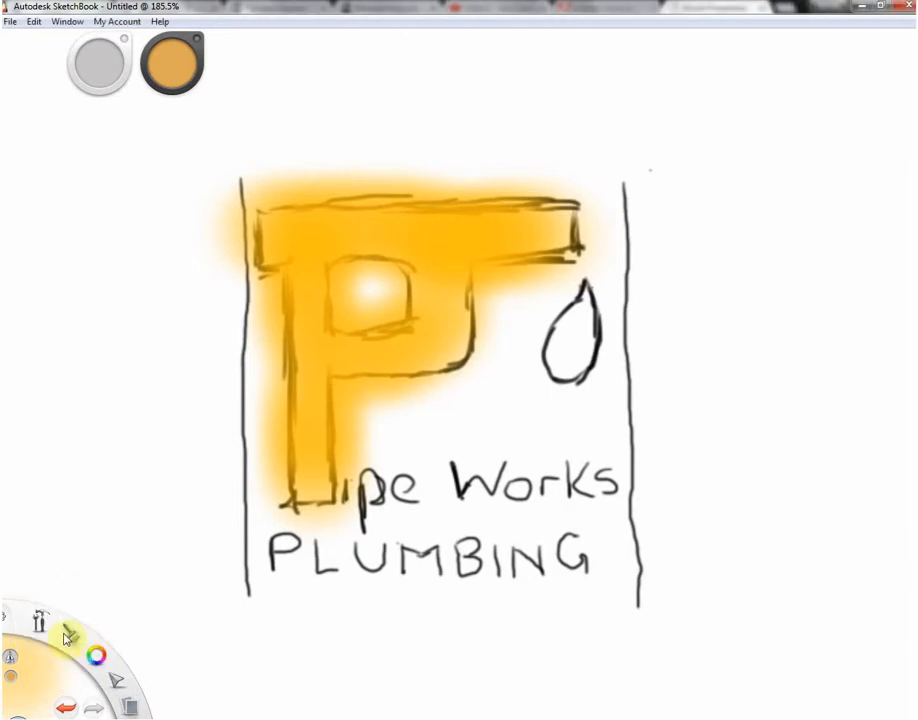
left_click(70, 635)
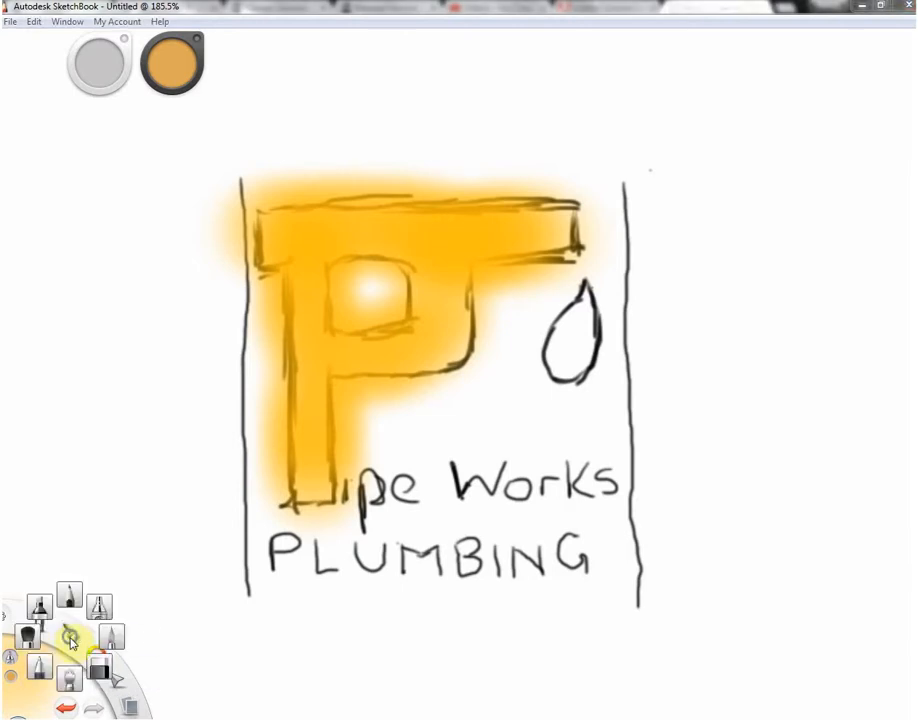
mouse_move(40, 620)
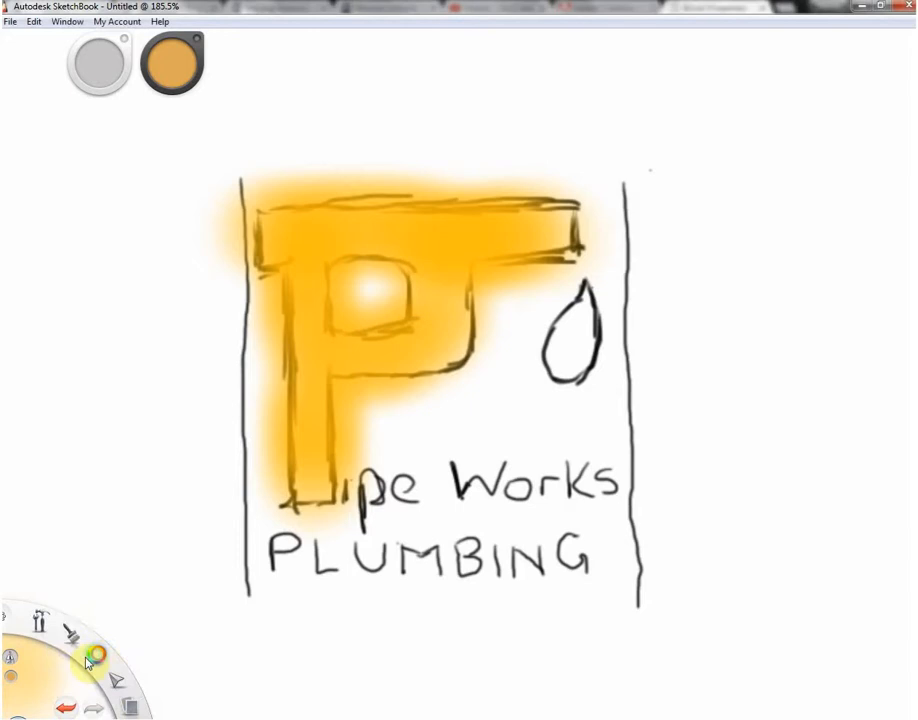
mouse_move(7, 620)
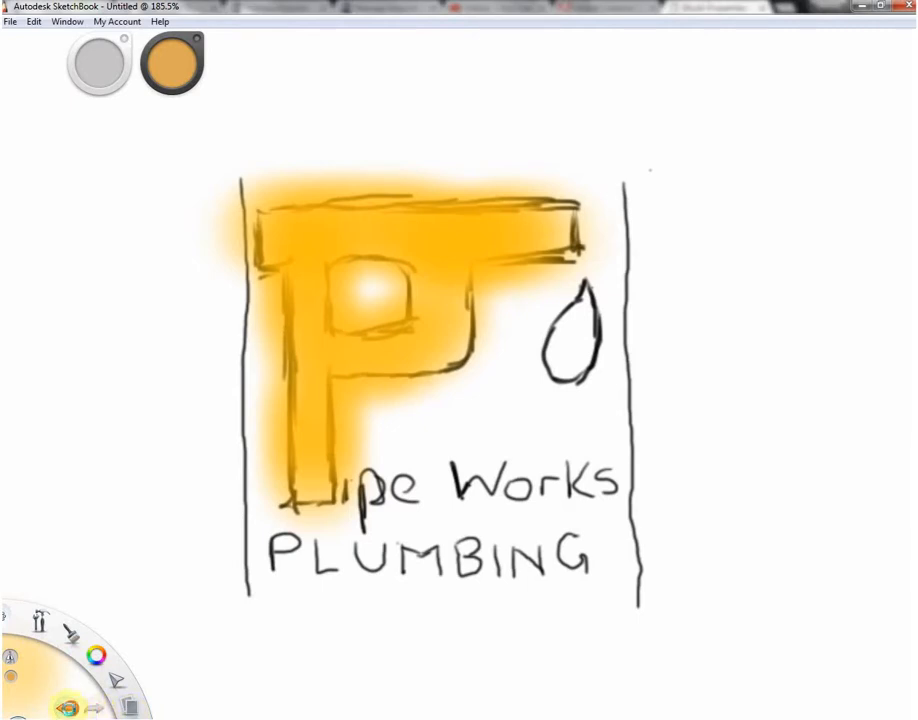
Undo and redo the last canvas change twice
left_click(67, 708)
left_click(90, 708)
left_click(67, 708)
left_click(92, 708)
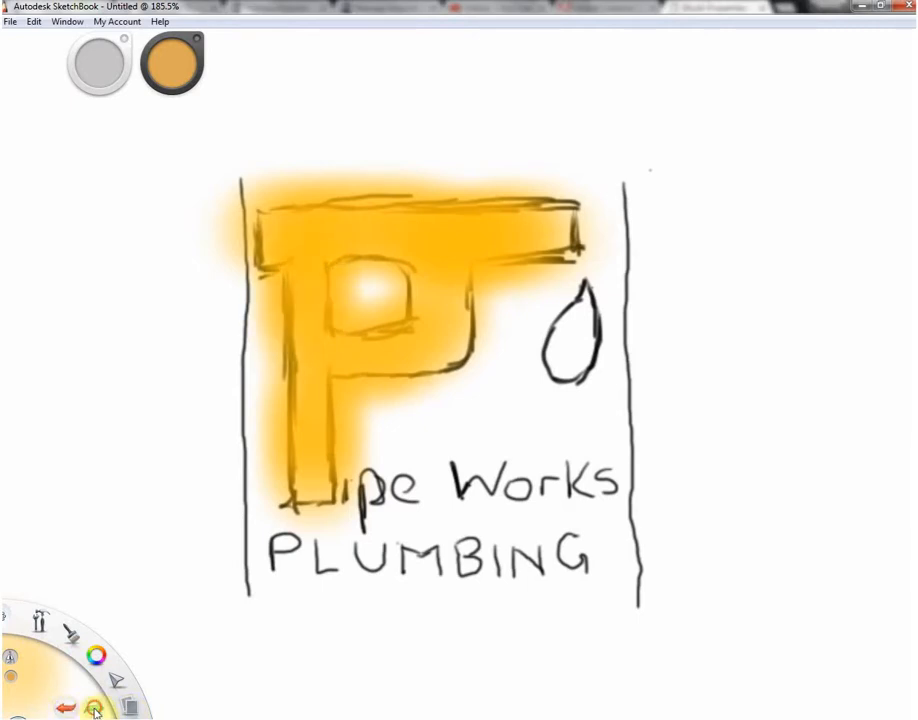
Switch to the browser, look through the Brush Properties article including its Brush Type section, and return to SketchBook
left_click(100, 717)
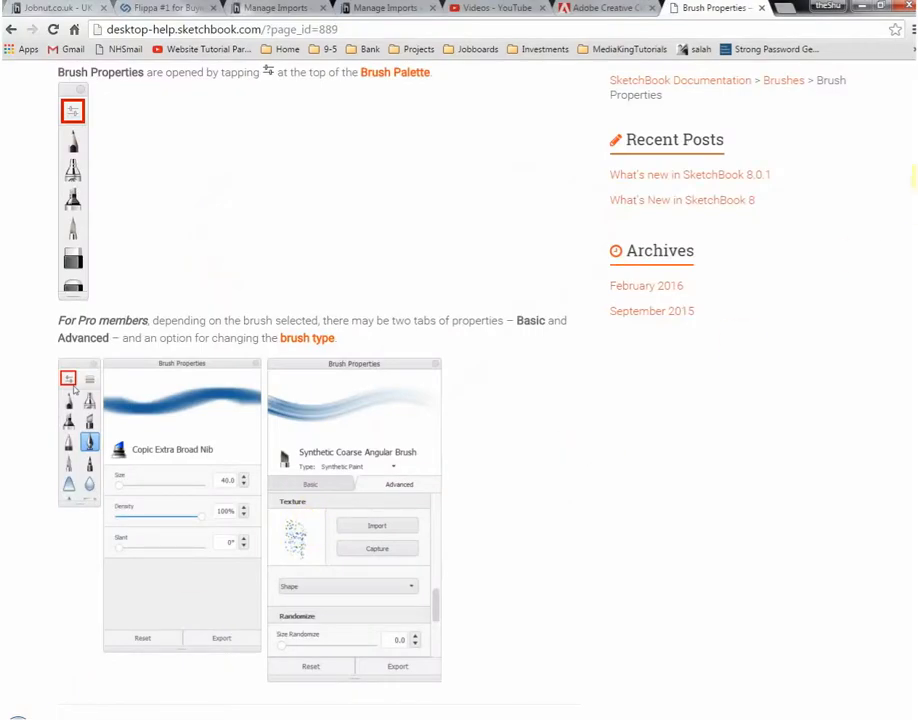
scroll(910, 250, "down", 4)
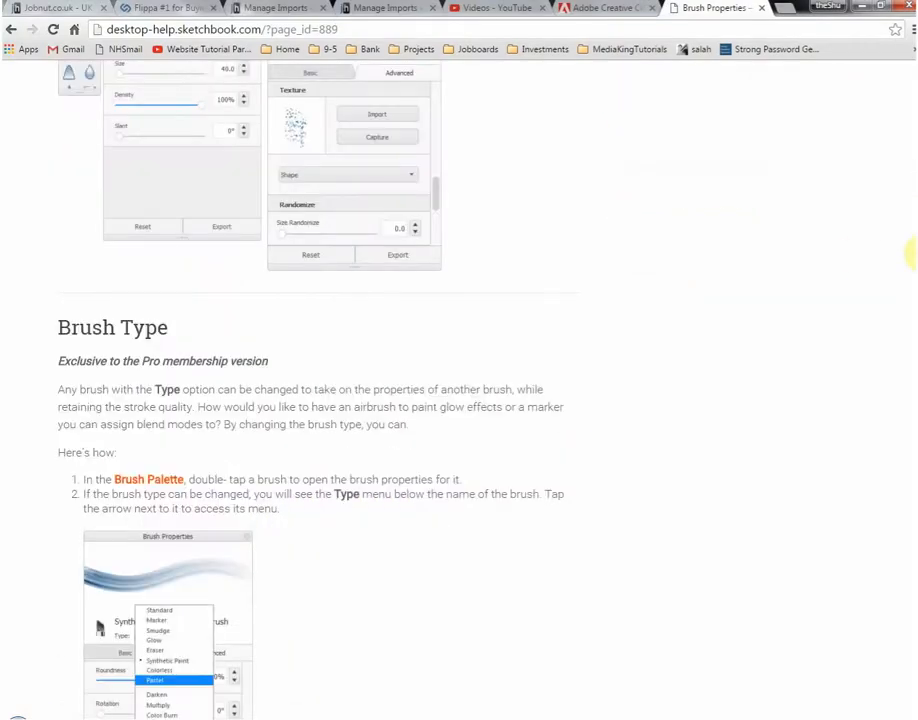
scroll(912, 252, "up", 6)
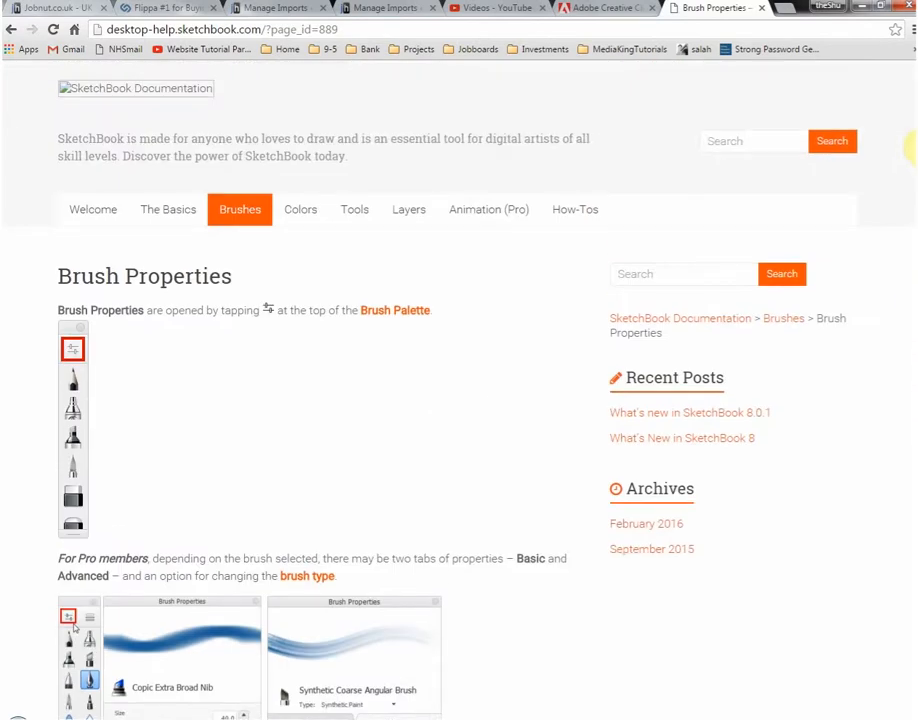
left_click_drag(914, 147, 914, 146)
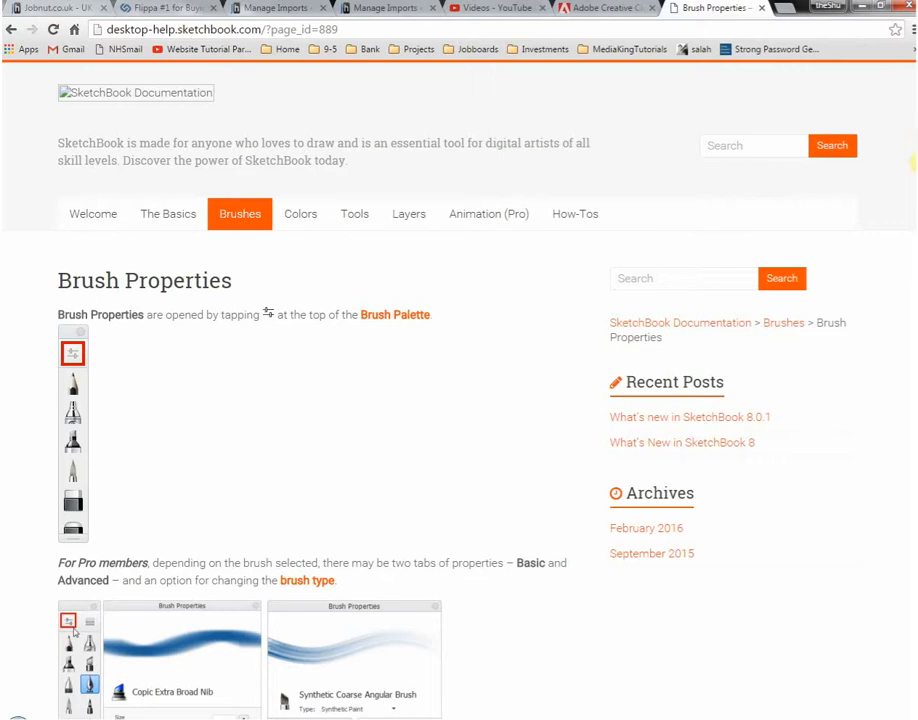
mouse_move(914, 163)
left_mouse_down()
mouse_move(914, 190)
mouse_move(914, 158)
left_mouse_up()
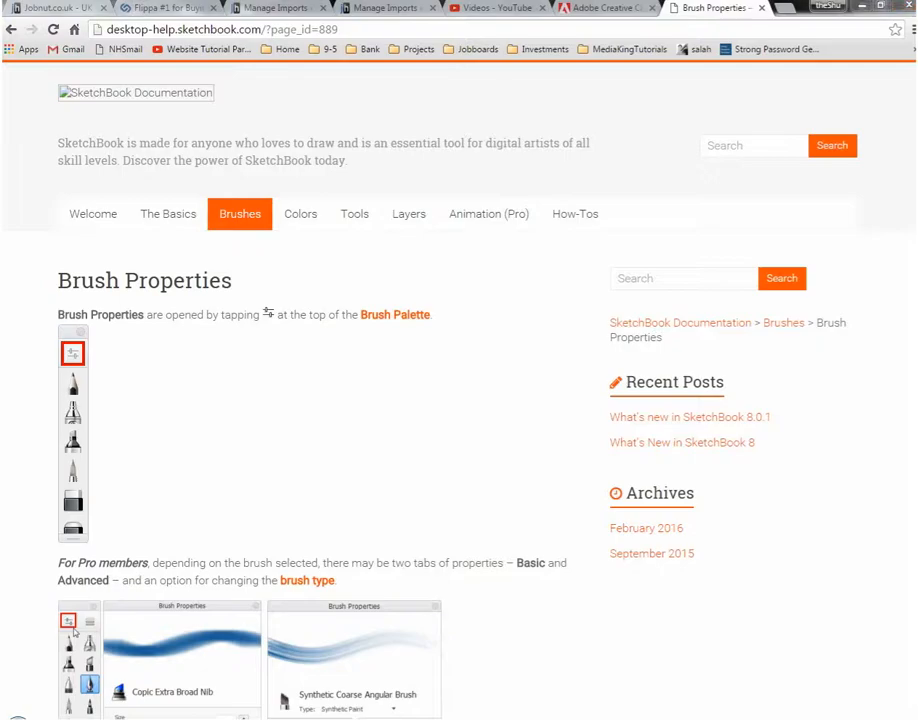
key("alt+Tab")
left_click(70, 22)
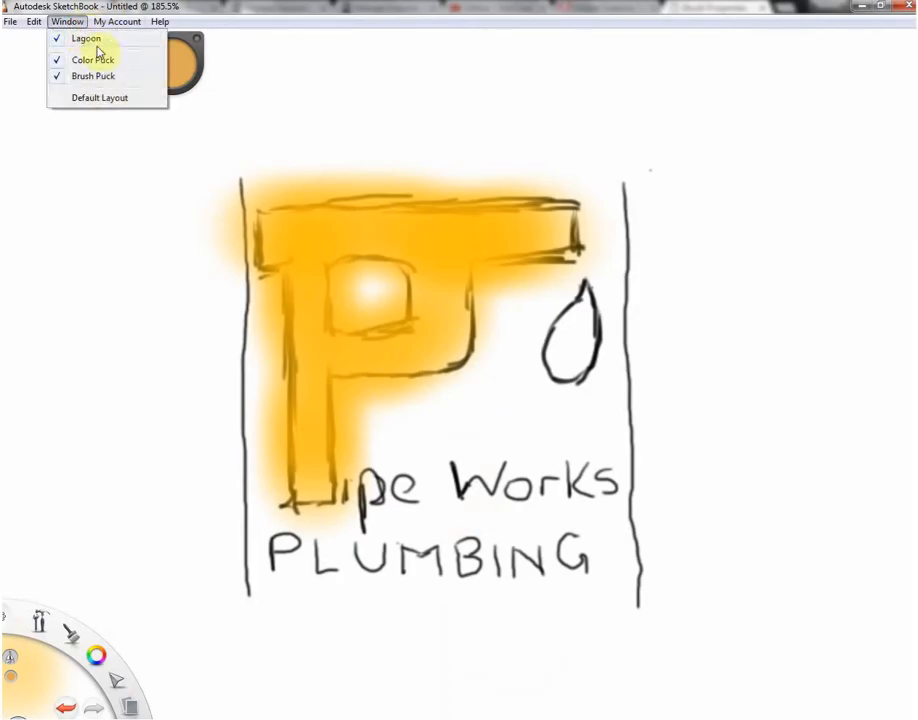
left_click(102, 98)
left_click(40, 24)
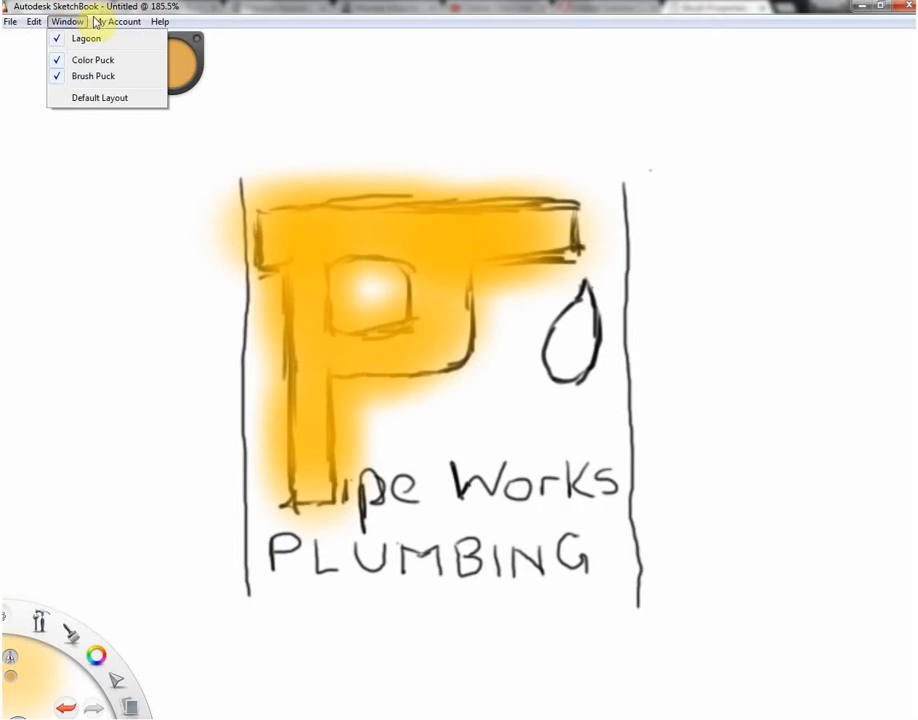
mouse_move(10, 22)
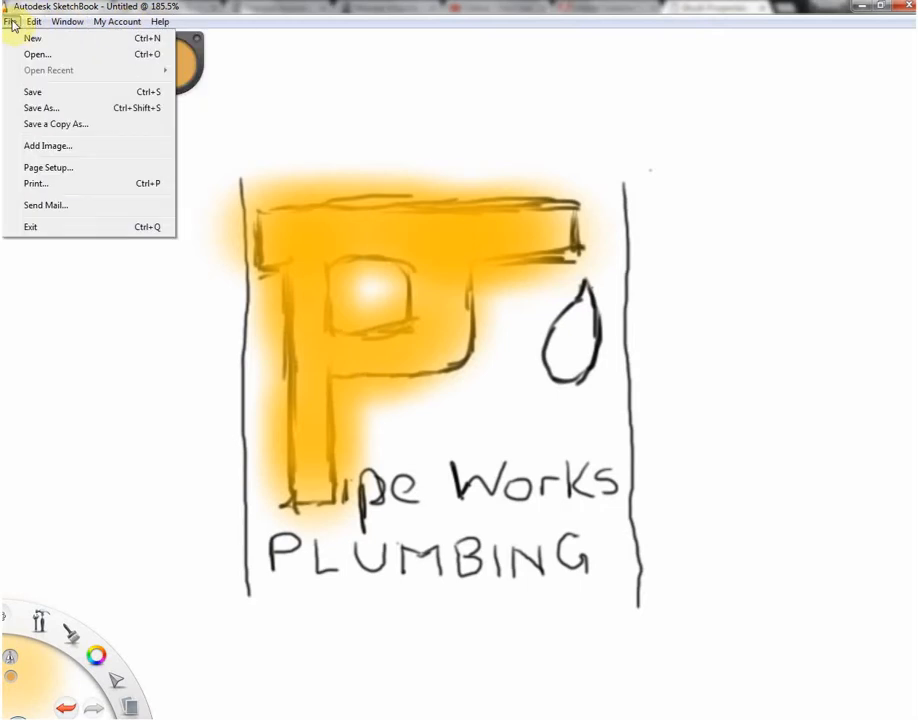
left_click(75, 5)
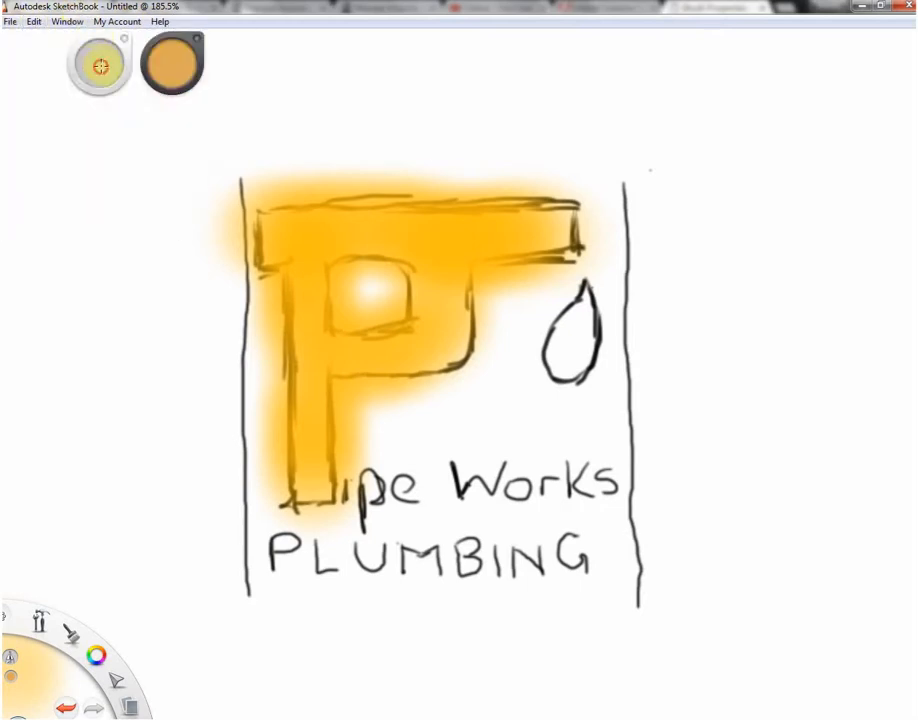
left_click_drag(101, 66, 115, 57)
left_click(101, 73)
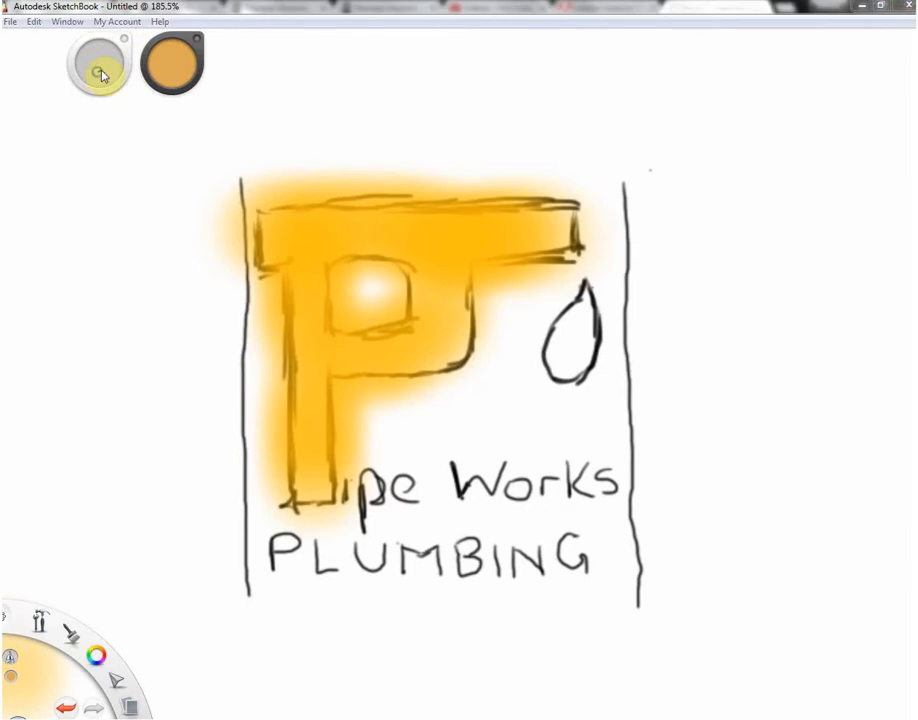
left_click(101, 61)
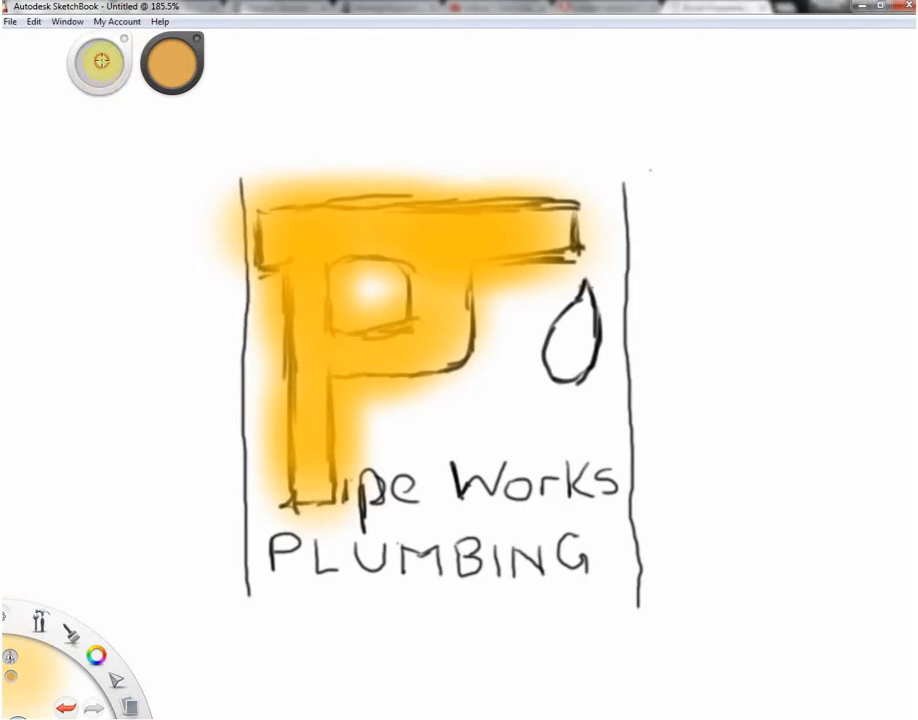
Try the color puck's eyedropper and adjust the current color to a deeper orange
left_click(171, 73)
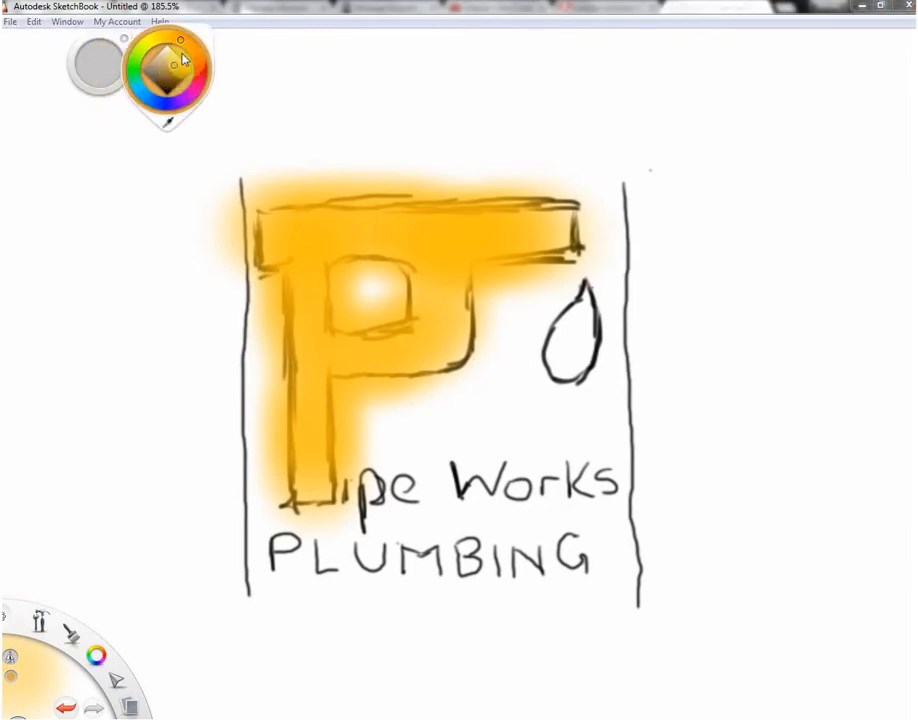
left_click(168, 124)
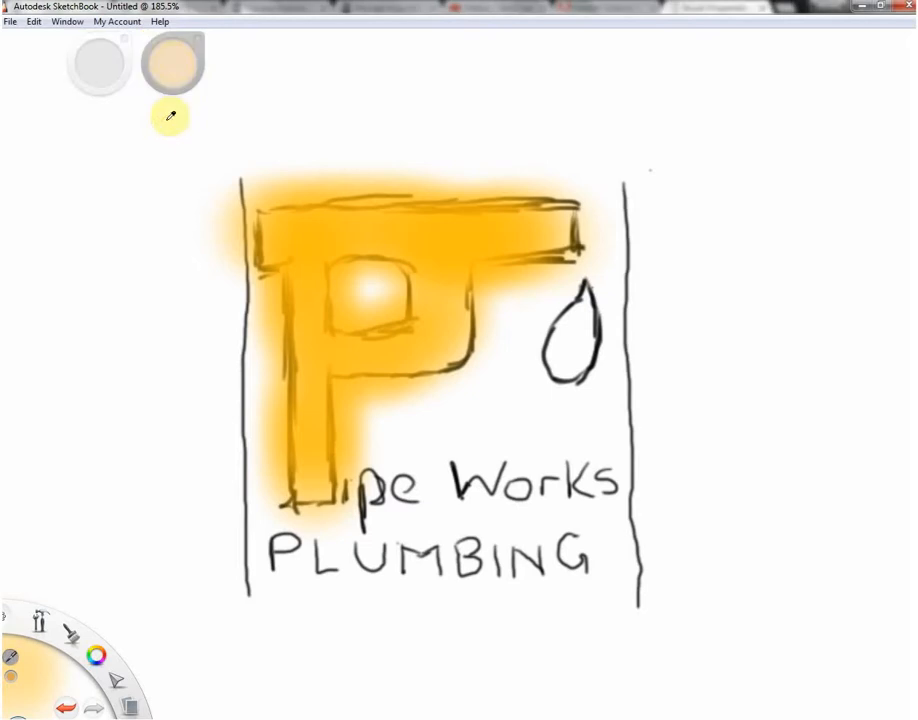
left_click(174, 70)
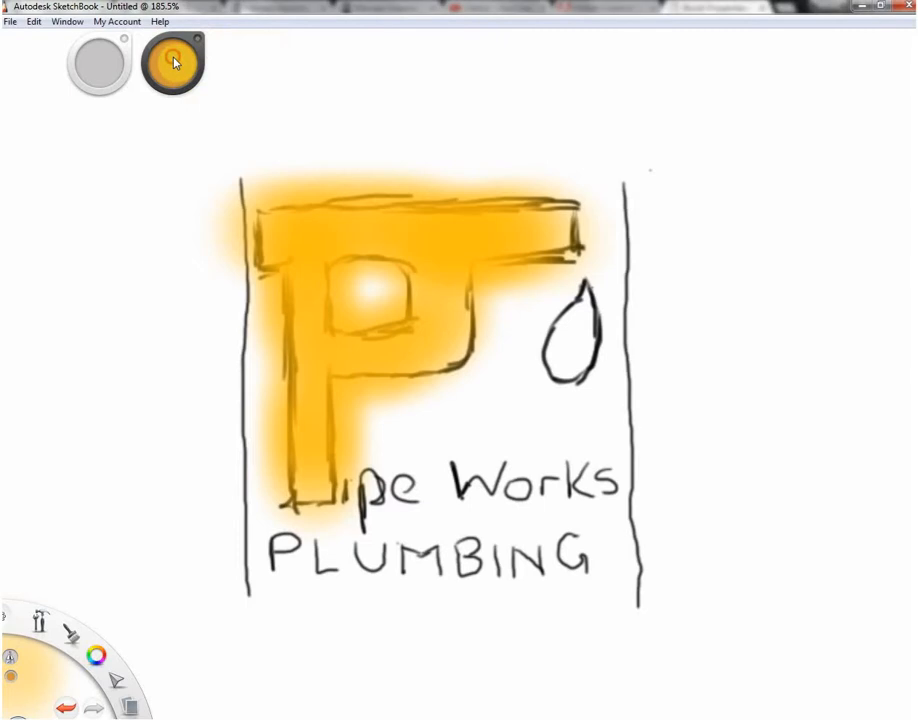
left_click(175, 65)
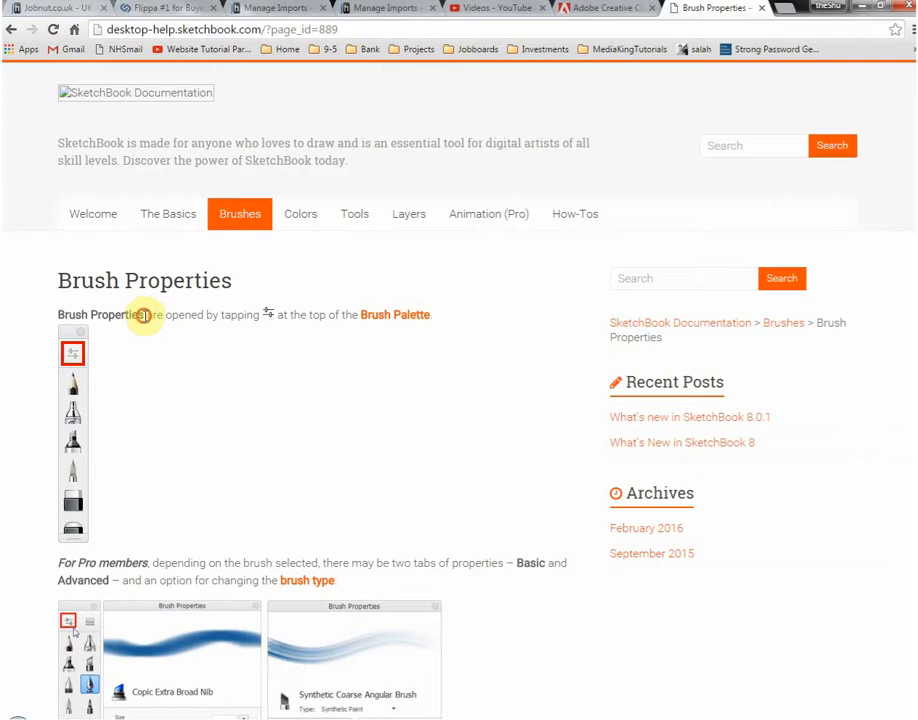
Copy the words "Brush Properties" from the documentation article and search Google for "sketchbook 7 Brush Properties"
left_click_drag(144, 315, 68, 318)
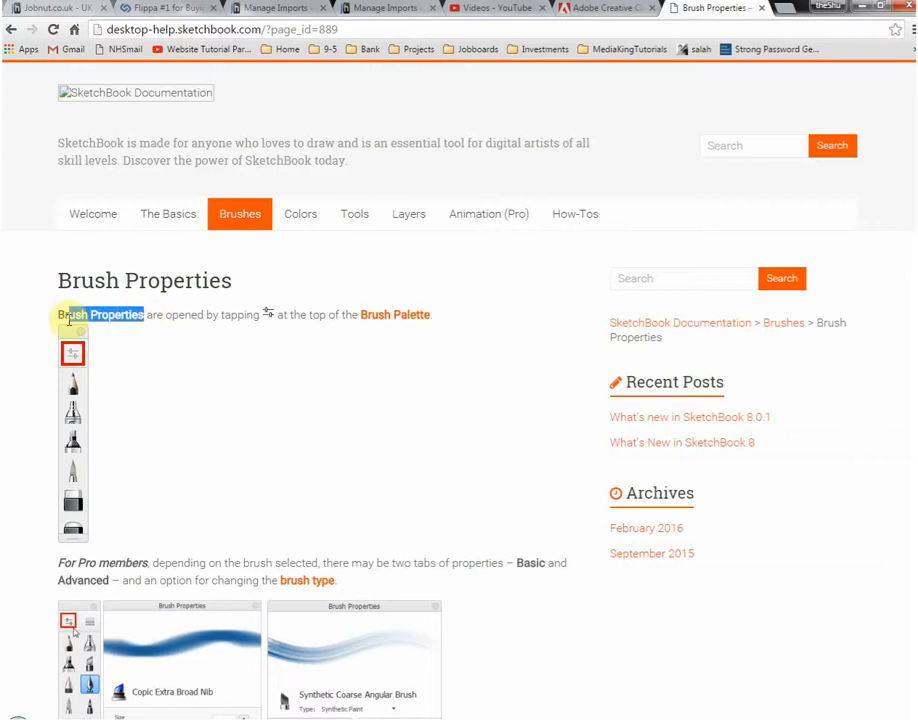
right_click(122, 316)
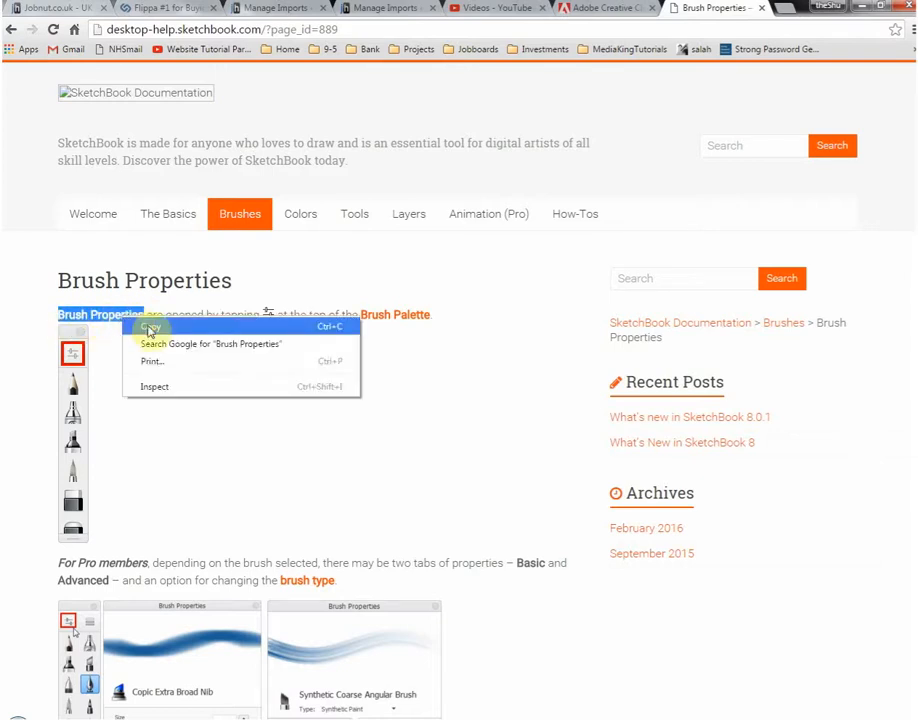
left_click(146, 322)
left_click(386, 33)
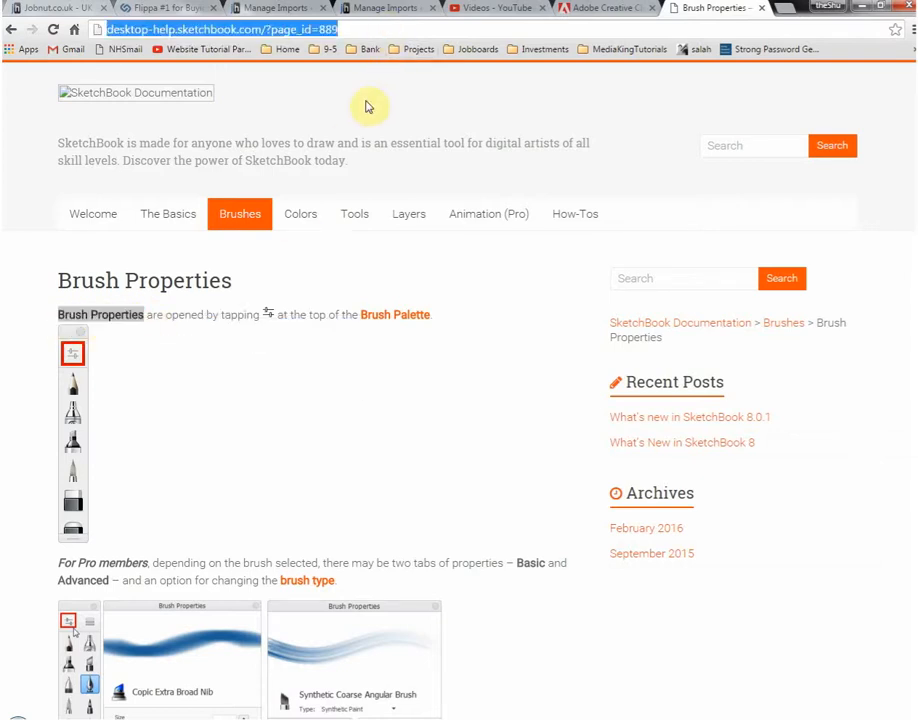
type("sketchb")
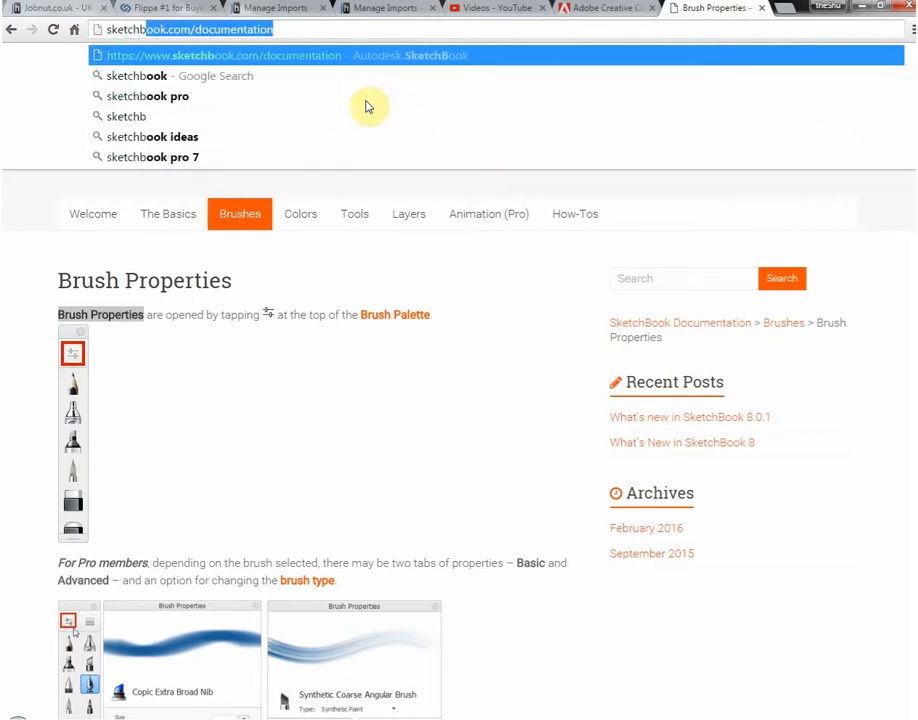
type("ook")
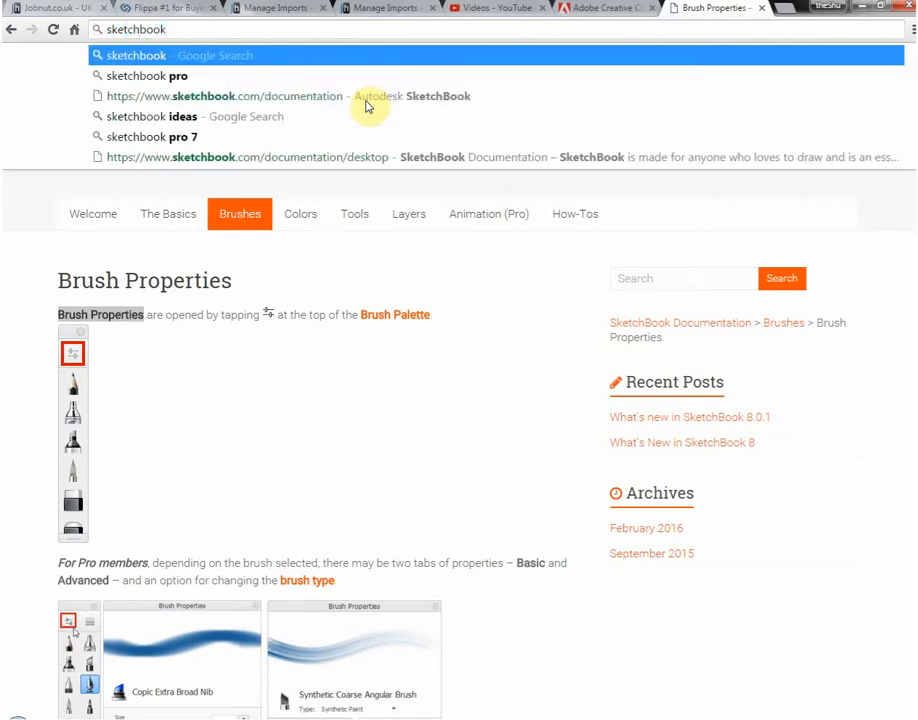
type(" 7")
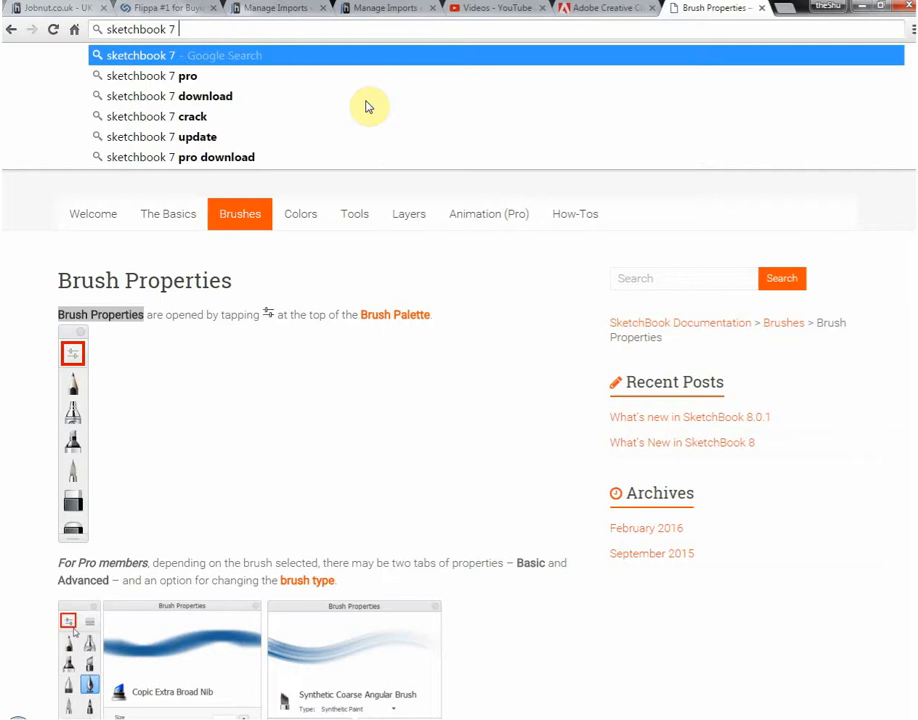
key("ctrl+v")
key("Return")
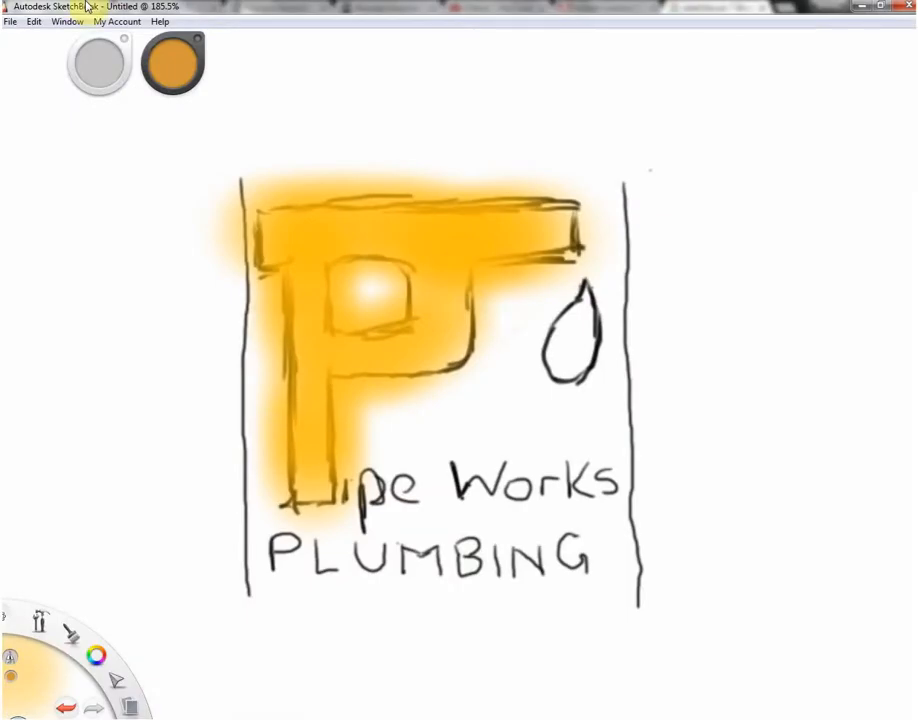
Check the installed edition and version in SketchBook's About information, and close it
left_click(160, 21)
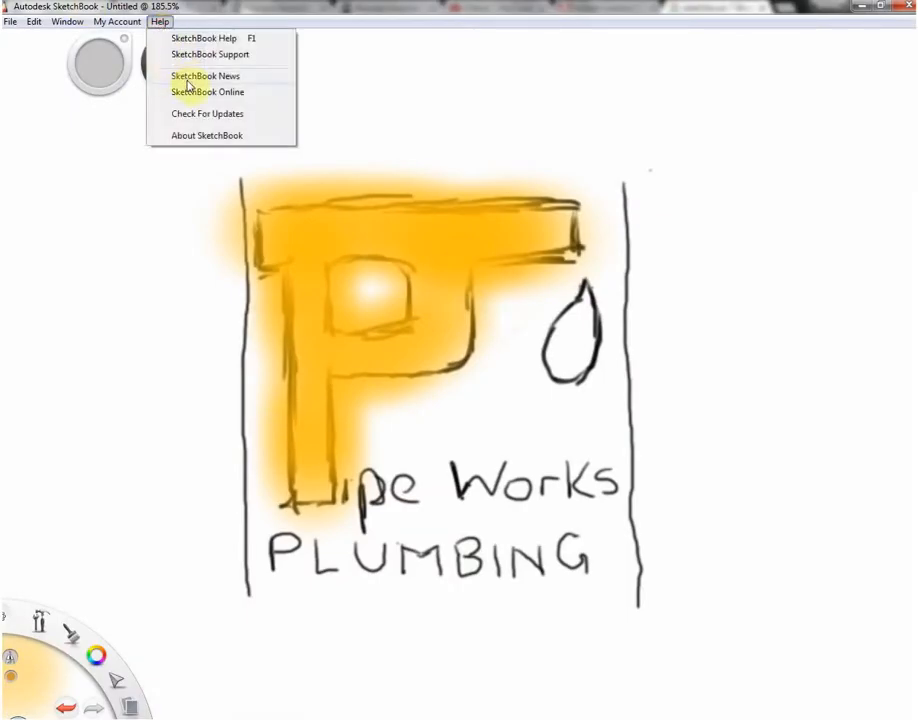
left_click(193, 136)
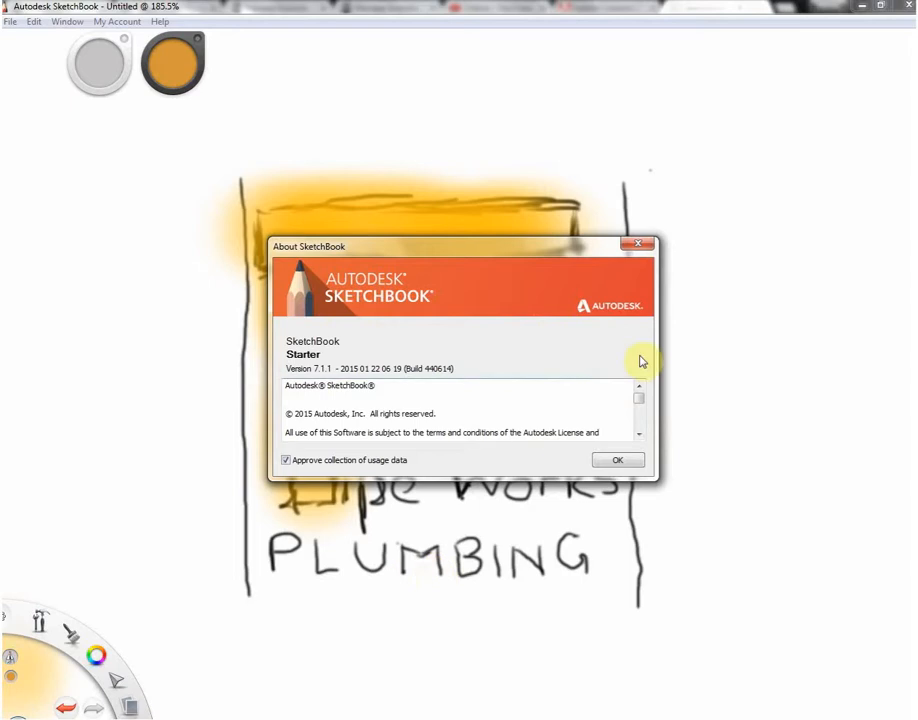
left_click(641, 245)
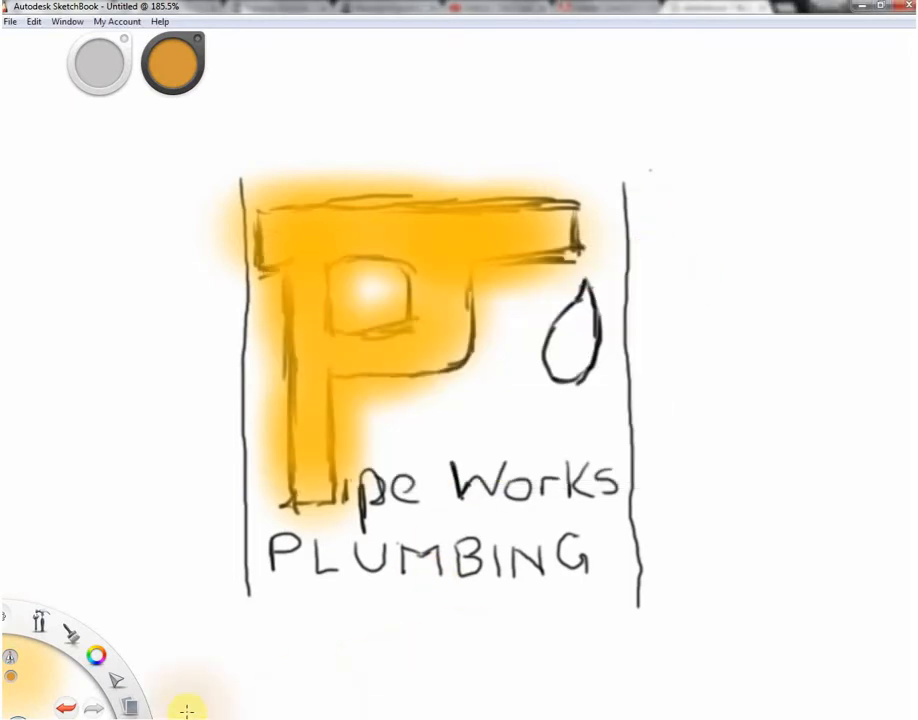
Return to the browser, search for "sketchbook starter Brush Properties" and look through the article "A Beginners Guide to Sketchbook Express"
left_click(508, 717)
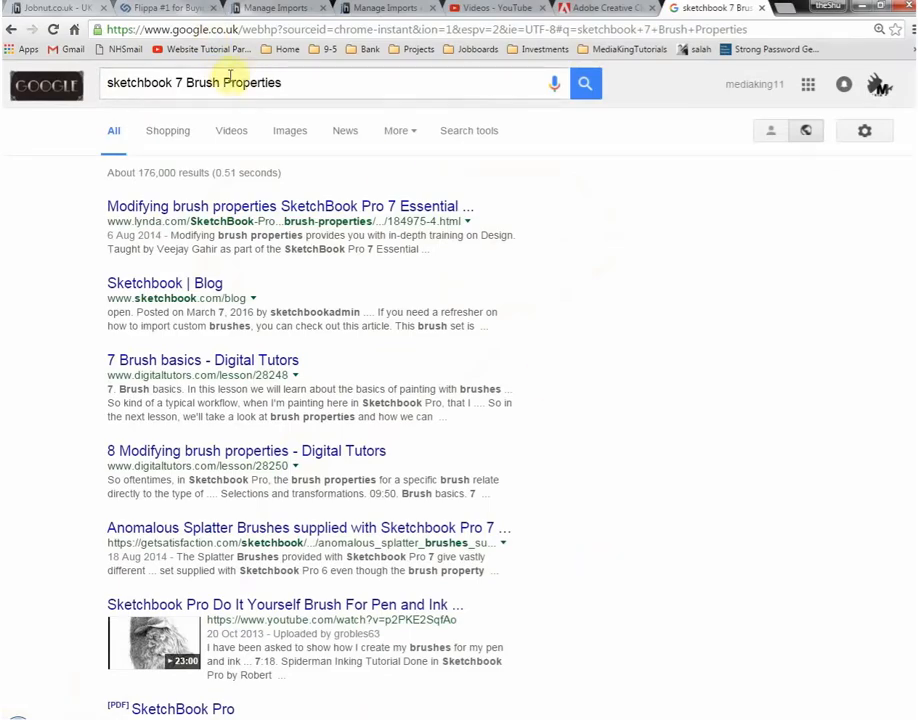
double_click(179, 82)
type("starter")
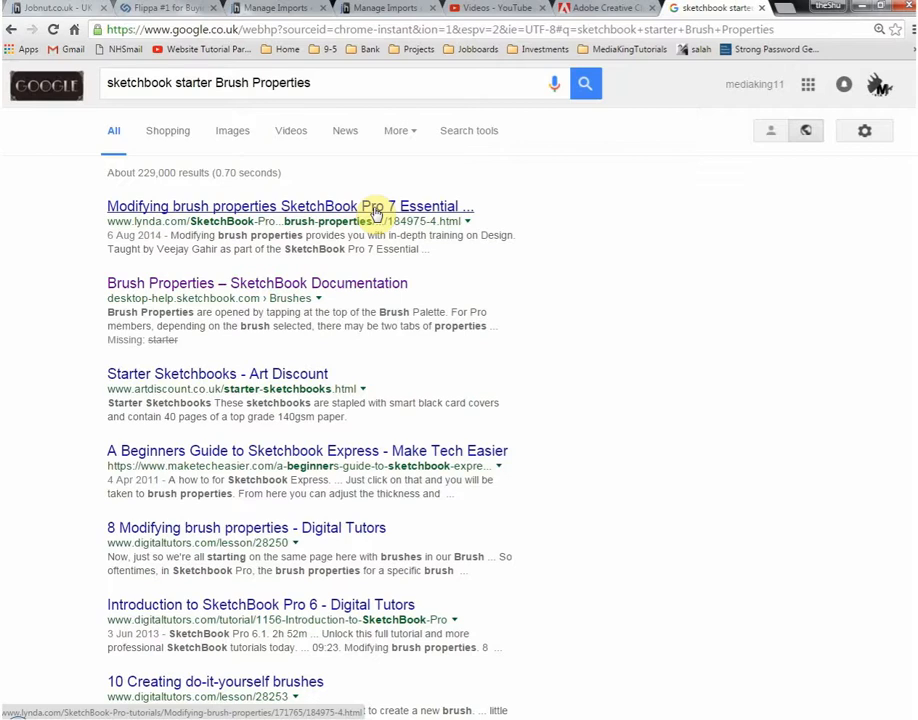
left_click(465, 455)
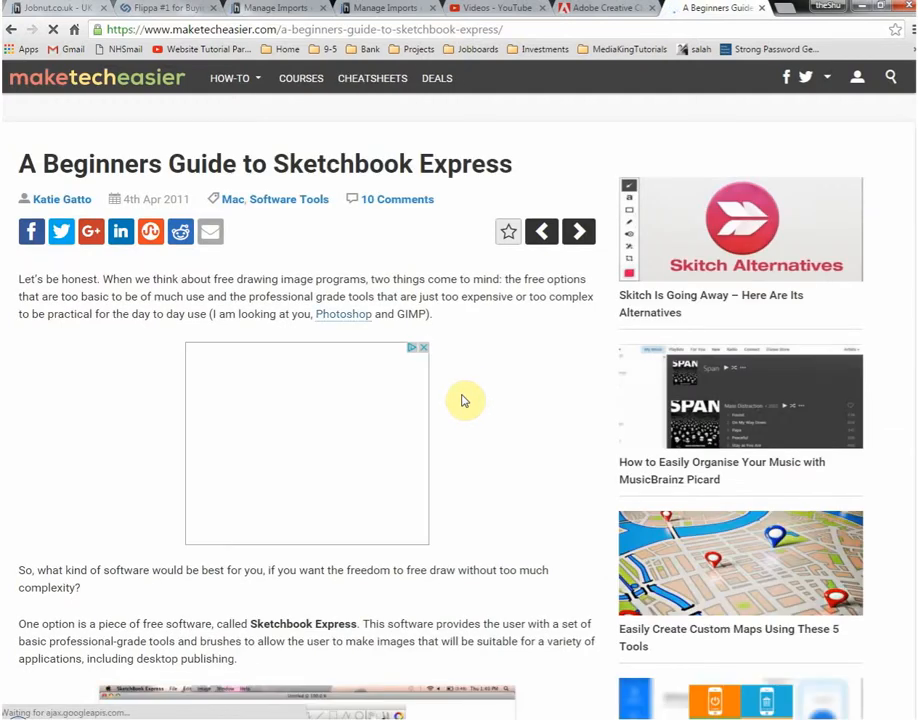
scroll(463, 401, "down", 2)
scroll(463, 401, "down", 1)
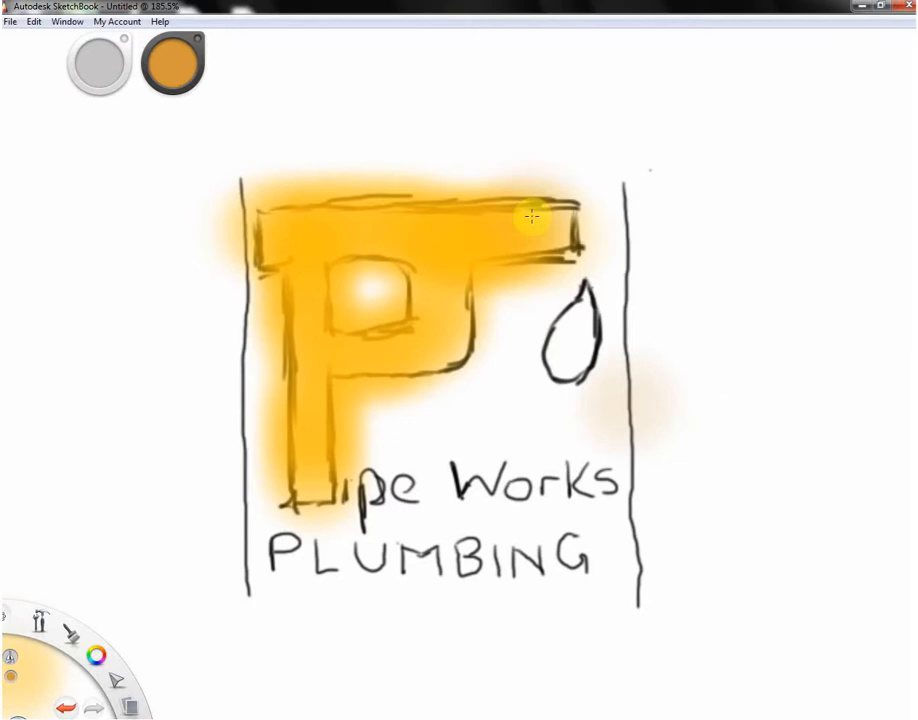
Undo the stray airbrush spot on the frame's right line in SketchBook and change the color to a lighter tan-orange
key("ctrl+z")
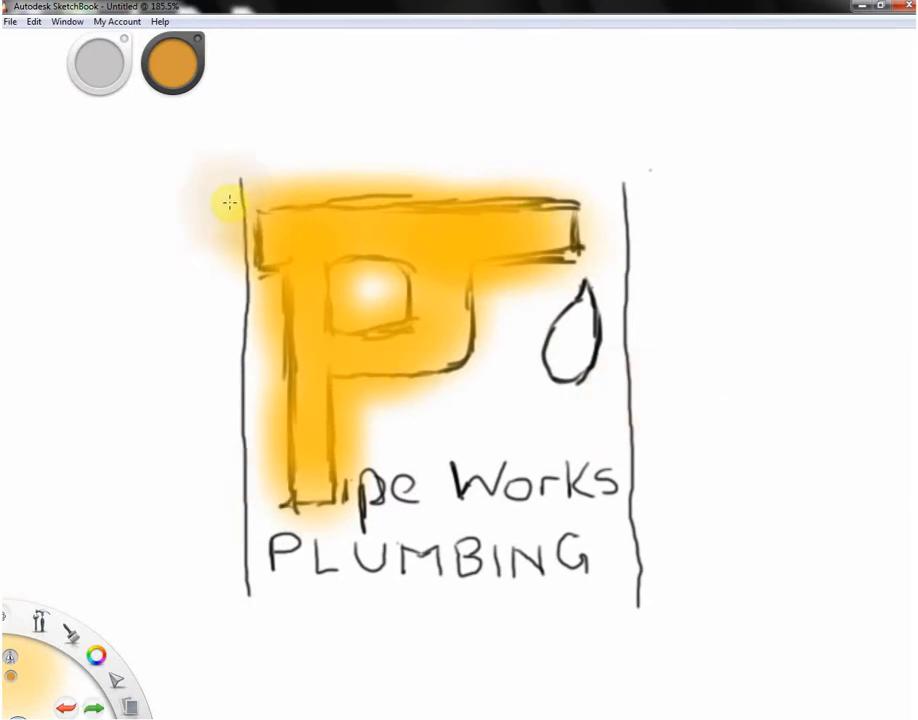
left_click(174, 80)
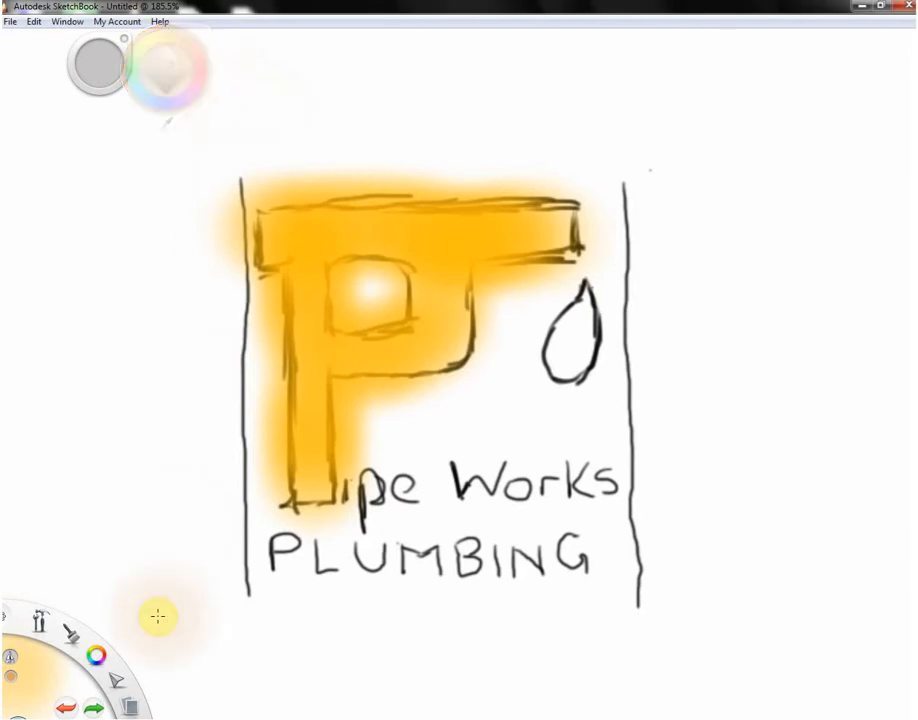
Trace the pipe's outer outline in tan-orange with a hard-edged pen, covering the arch, stem, crossbar and spout end
left_click(72, 645)
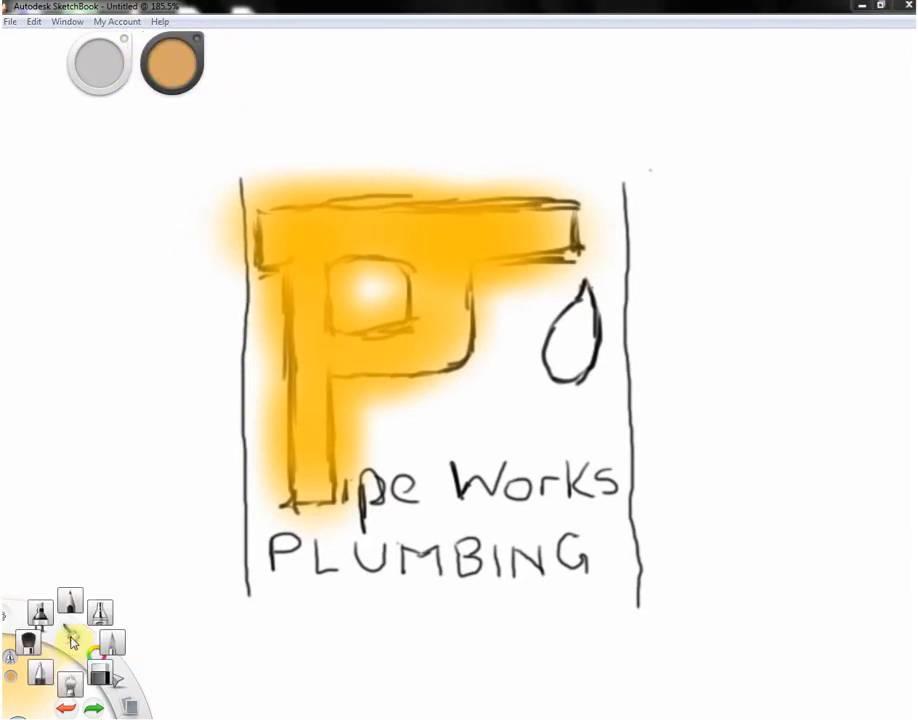
left_click(42, 673)
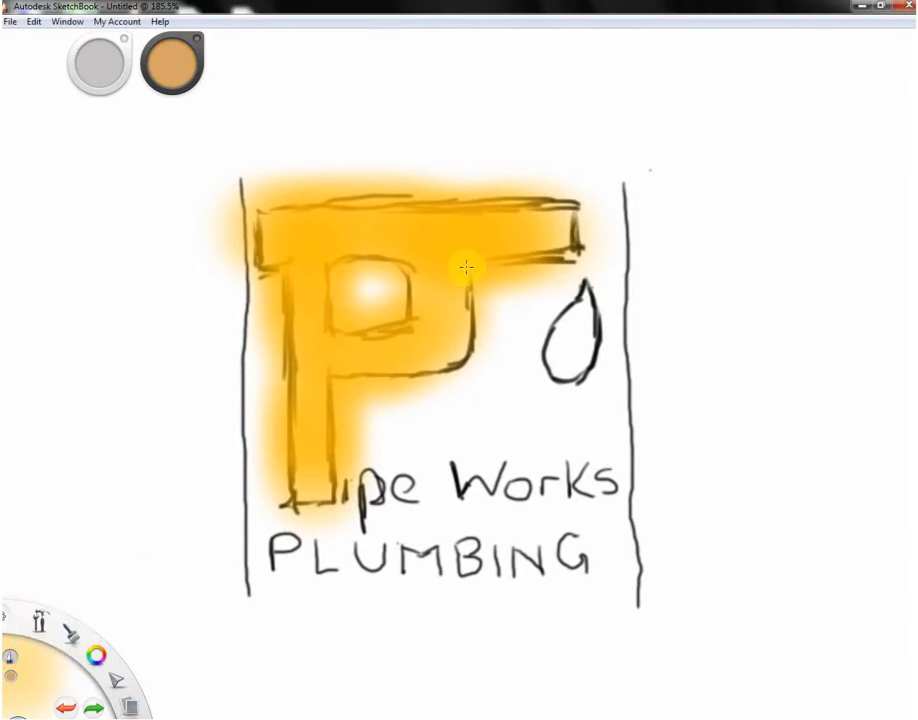
mouse_move(465, 264)
left_mouse_down()
mouse_move(459, 352)
mouse_move(467, 323)
mouse_move(449, 363)
mouse_move(467, 343)
mouse_move(420, 369)
mouse_move(429, 365)
mouse_move(361, 377)
left_mouse_up()
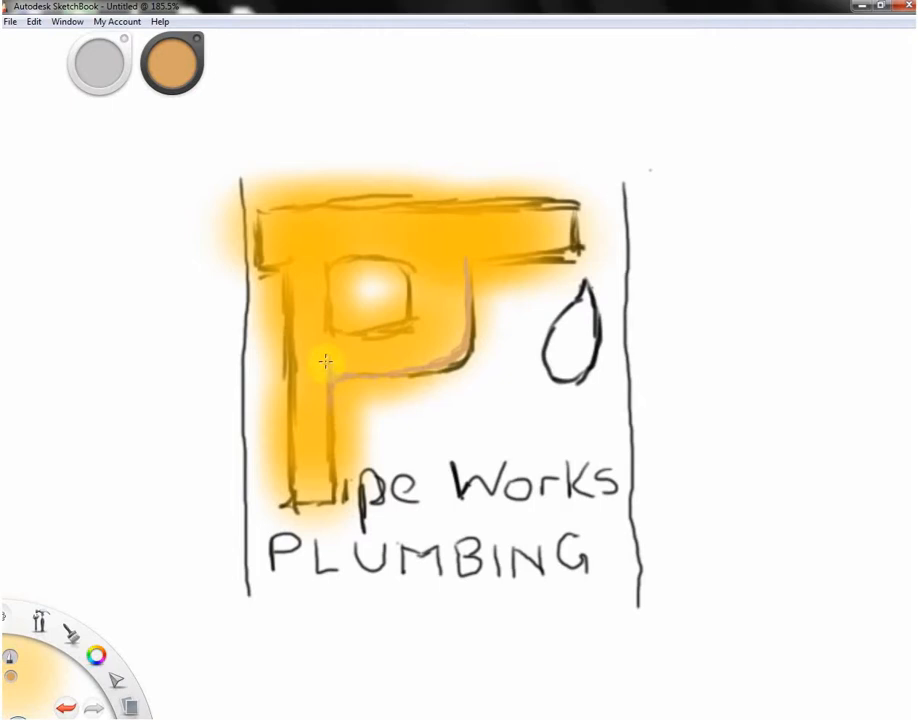
mouse_move(325, 367)
left_mouse_down()
mouse_move(332, 469)
mouse_move(329, 447)
mouse_move(327, 495)
mouse_move(330, 485)
mouse_move(295, 503)
left_mouse_up()
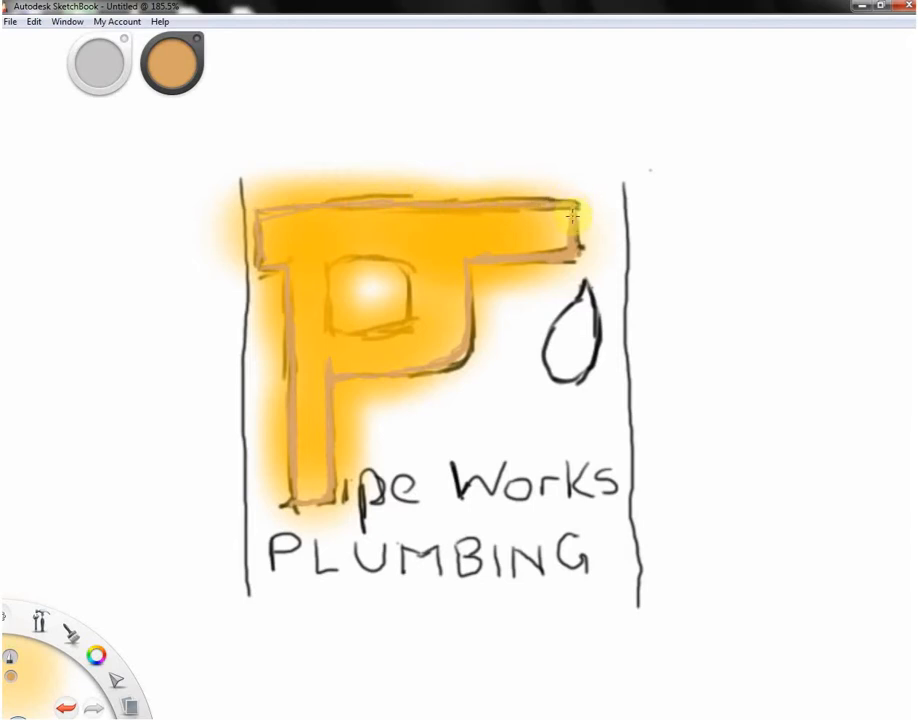
left_click(74, 645)
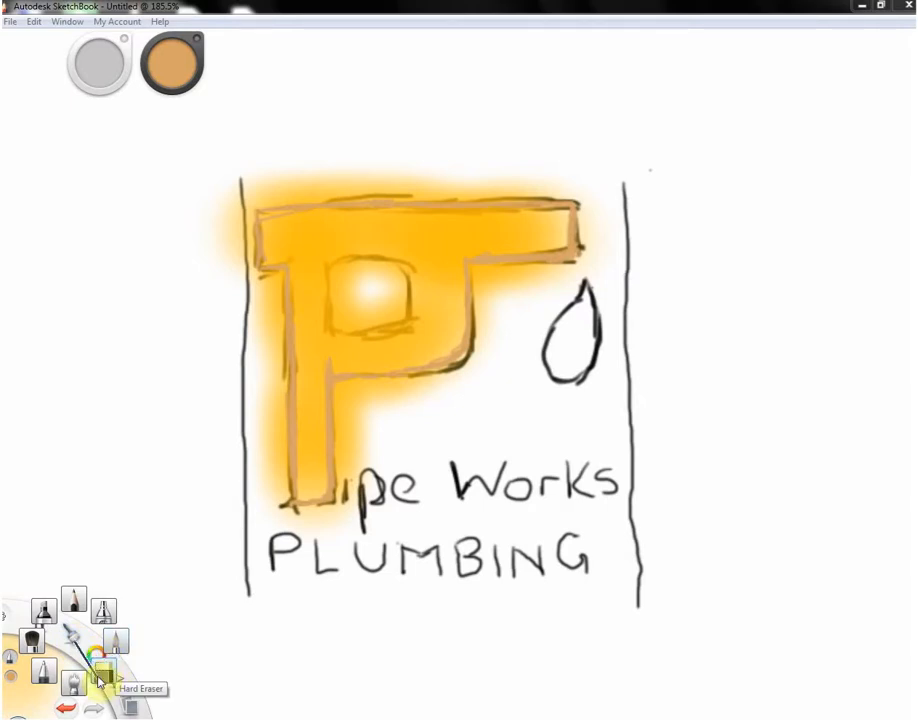
left_click(32, 648)
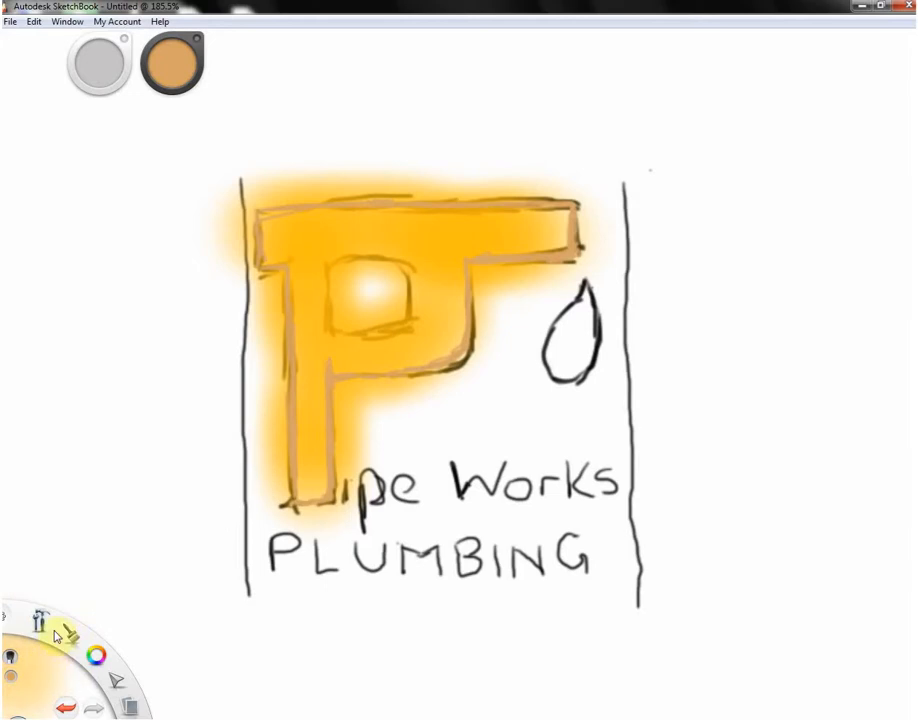
left_click(60, 630)
left_click(64, 665)
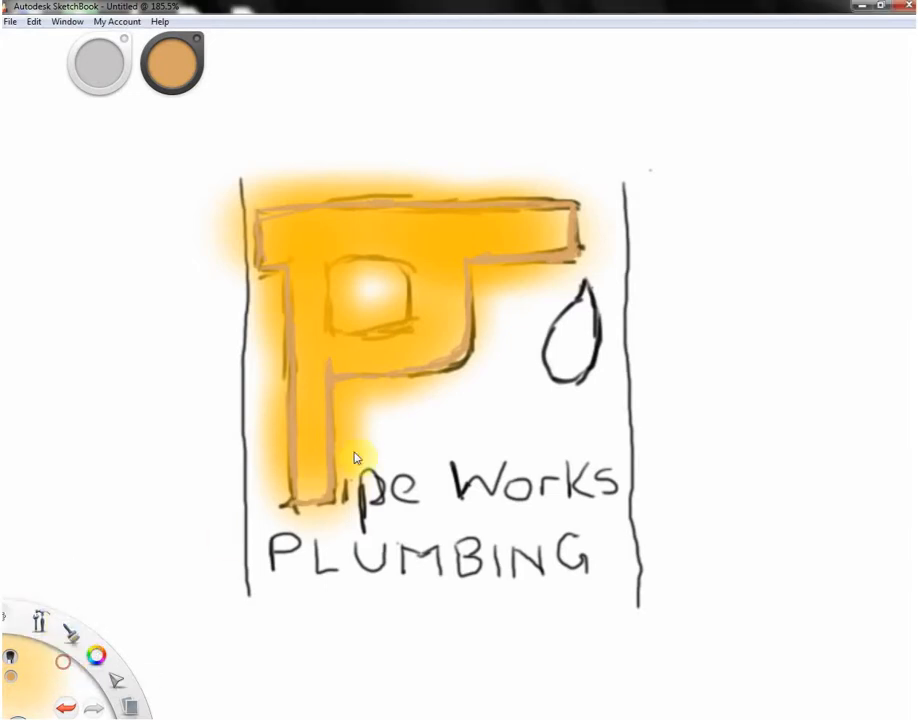
Shade the whole body of the P-shaped pipe with broad translucent tan-orange strokes, undoing the stroke that spills past the spout end
left_click(73, 637)
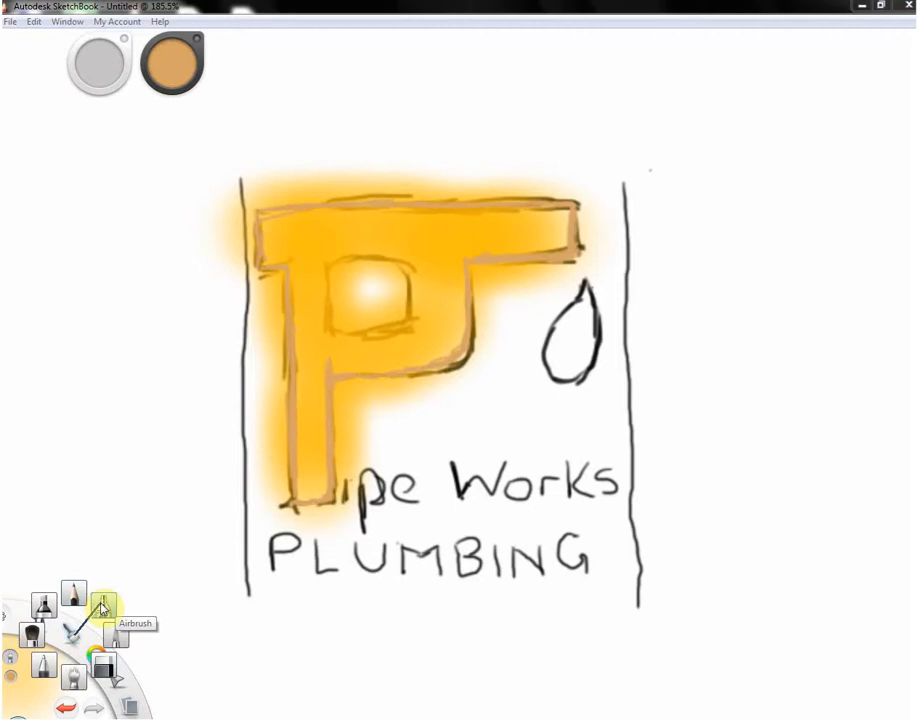
left_click(44, 605)
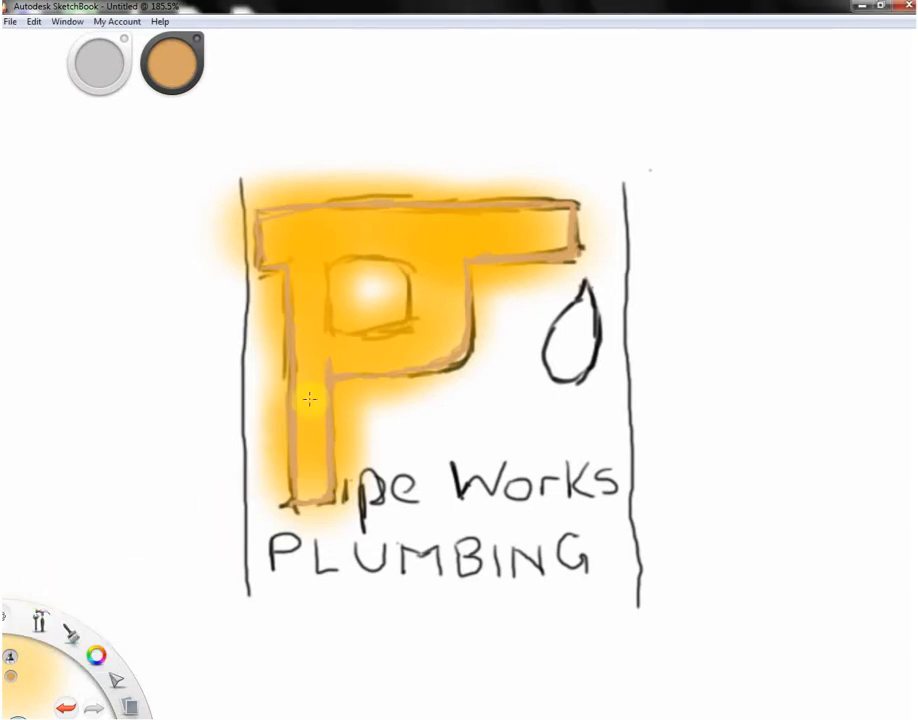
left_click_drag(318, 389, 315, 447)
mouse_move(303, 385)
left_mouse_down()
mouse_move(301, 451)
mouse_move(318, 483)
mouse_move(296, 488)
mouse_move(306, 347)
mouse_move(310, 378)
mouse_move(304, 342)
mouse_move(318, 389)
mouse_move(323, 472)
mouse_move(314, 490)
mouse_move(306, 489)
mouse_move(300, 260)
mouse_move(312, 322)
mouse_move(303, 266)
mouse_move(299, 292)
mouse_move(289, 250)
mouse_move(301, 246)
mouse_move(285, 254)
mouse_move(329, 235)
mouse_move(292, 249)
mouse_move(315, 259)
mouse_move(318, 292)
mouse_move(303, 316)
mouse_move(299, 282)
mouse_move(352, 236)
mouse_move(334, 239)
mouse_move(389, 240)
mouse_move(387, 230)
mouse_move(302, 229)
mouse_move(335, 226)
mouse_move(268, 246)
mouse_move(430, 236)
mouse_move(337, 227)
mouse_move(413, 219)
mouse_move(557, 226)
mouse_move(501, 246)
mouse_move(446, 250)
mouse_move(424, 269)
mouse_move(399, 255)
mouse_move(436, 289)
mouse_move(455, 262)
mouse_move(430, 315)
mouse_move(431, 336)
mouse_move(360, 357)
left_mouse_up()
mouse_move(370, 356)
left_mouse_down()
mouse_move(323, 342)
mouse_move(356, 348)
mouse_move(329, 336)
mouse_move(352, 342)
mouse_move(412, 326)
mouse_move(424, 303)
mouse_move(418, 281)
mouse_move(417, 320)
mouse_move(331, 363)
mouse_move(426, 349)
mouse_move(455, 311)
mouse_move(455, 324)
mouse_move(406, 361)
left_mouse_up()
mouse_move(566, 237)
left_mouse_down()
mouse_move(560, 223)
mouse_move(543, 223)
mouse_move(529, 274)
left_mouse_up()
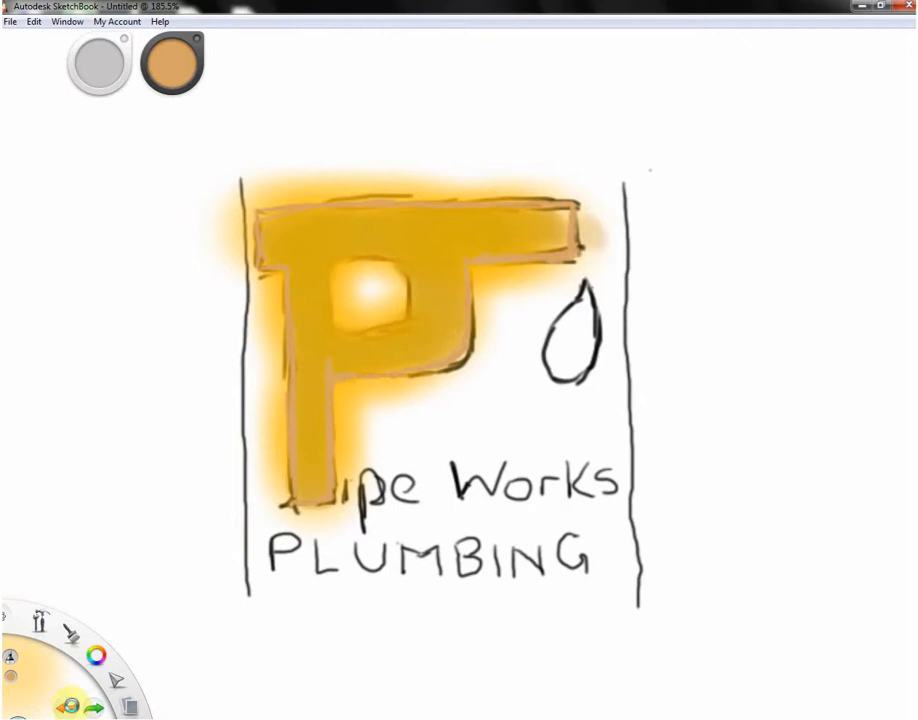
left_click(71, 706)
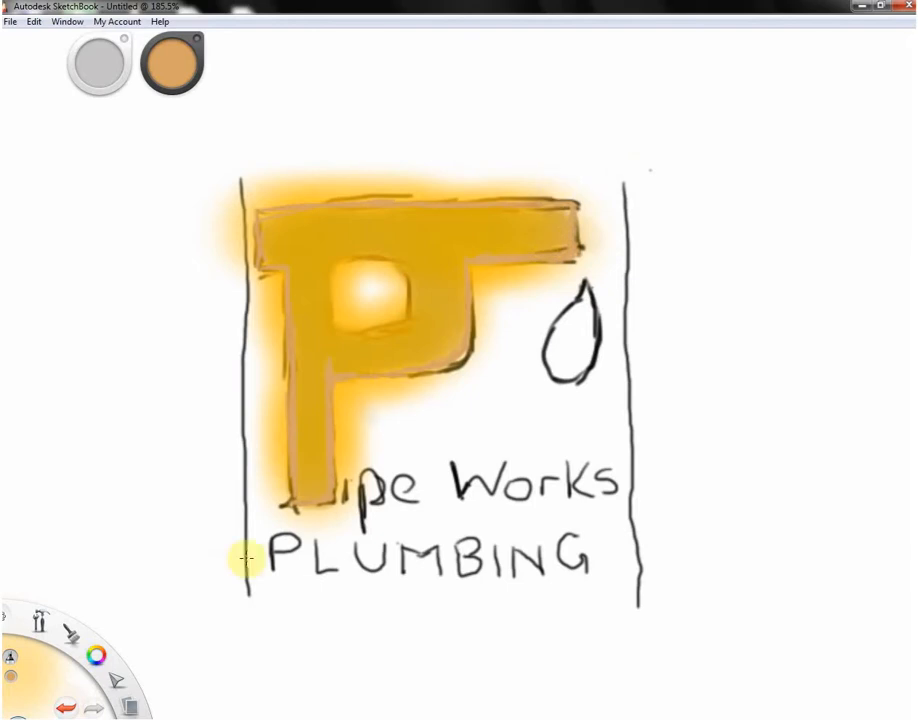
Change the color to light sky blue and airbrush a soft glow over and around the water drop
left_click(171, 79)
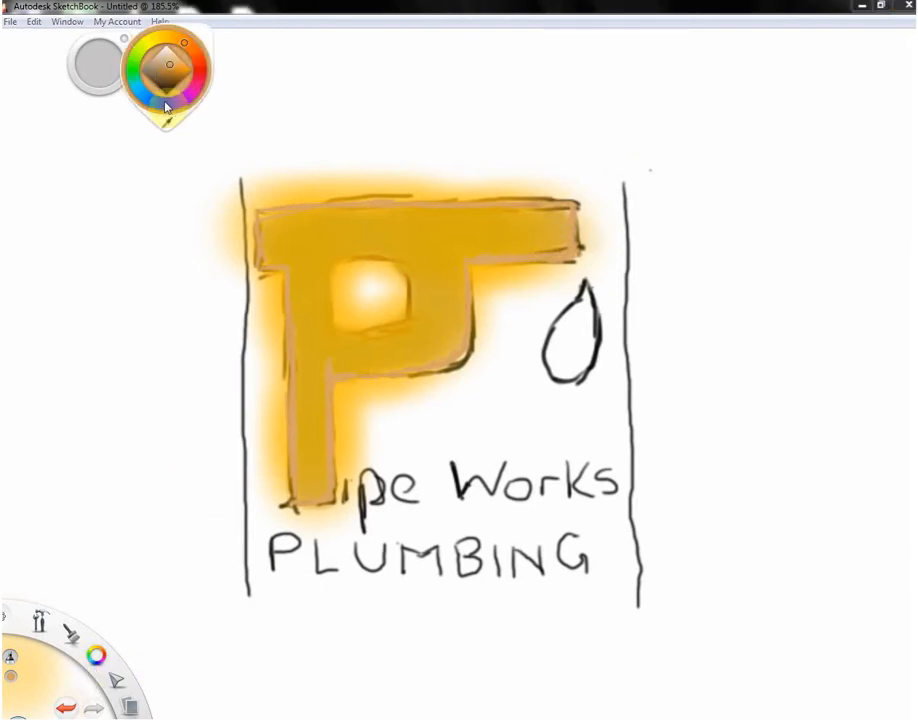
mouse_move(165, 110)
left_mouse_down()
mouse_move(135, 90)
mouse_move(175, 59)
left_mouse_up()
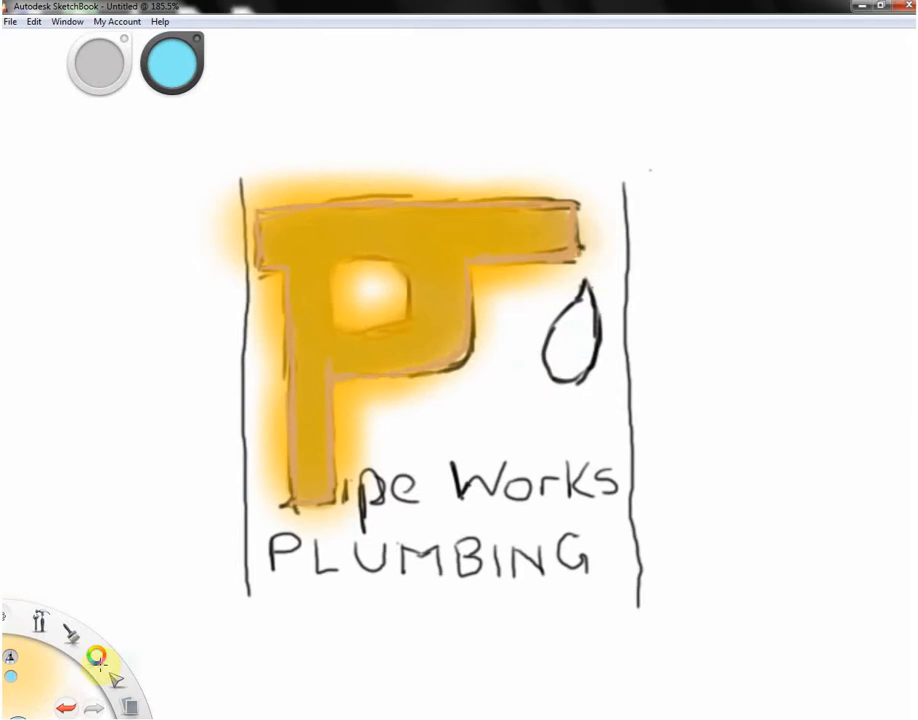
left_click(74, 637)
left_click(75, 637)
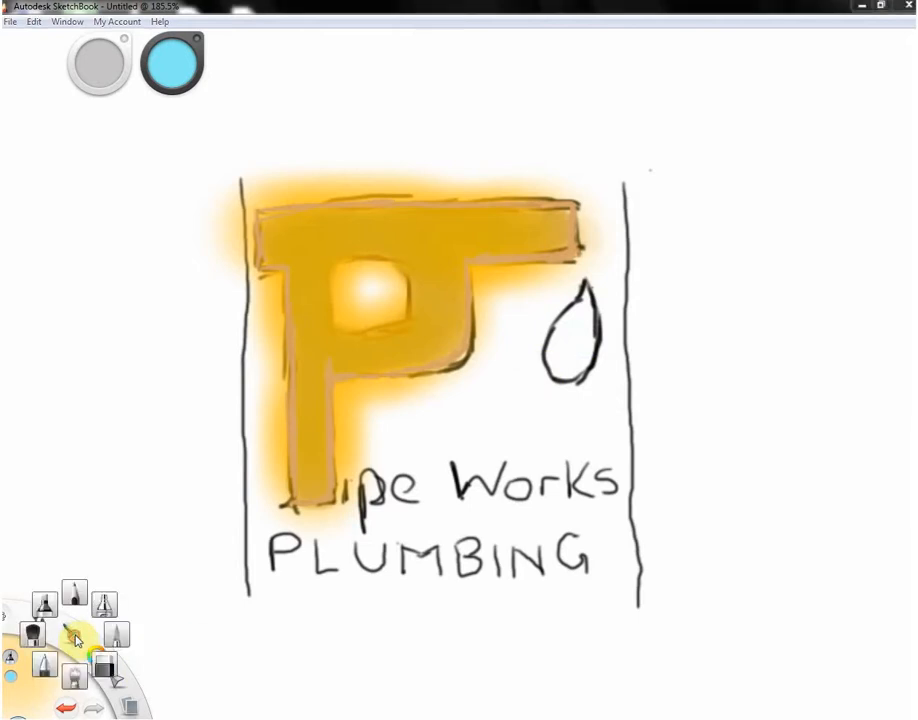
mouse_move(75, 637)
left_mouse_down()
mouse_move(111, 663)
mouse_move(103, 609)
left_mouse_up()
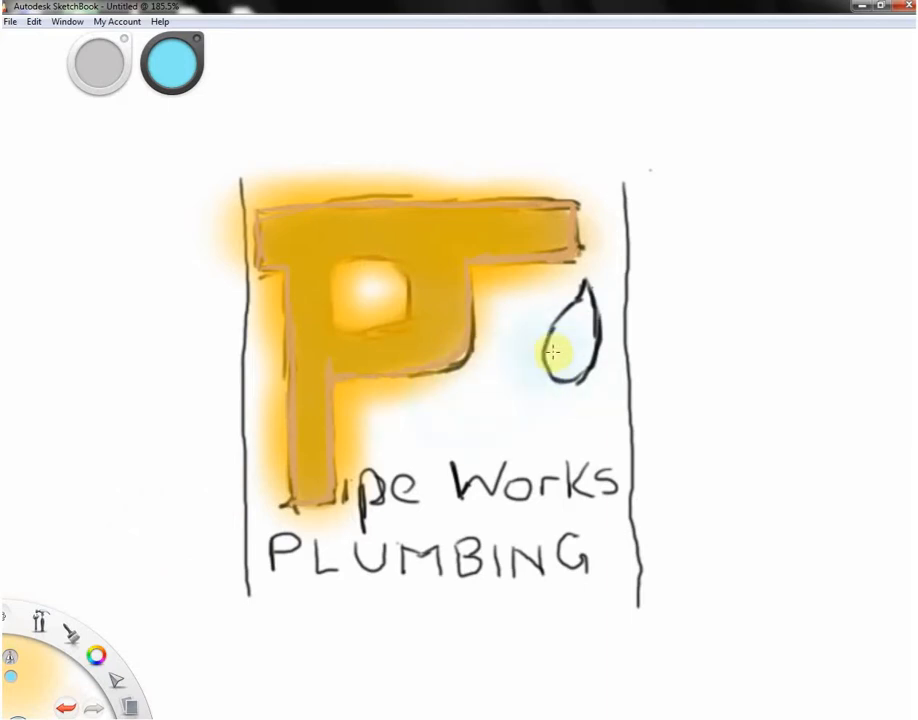
left_click_drag(573, 357, 480, 400)
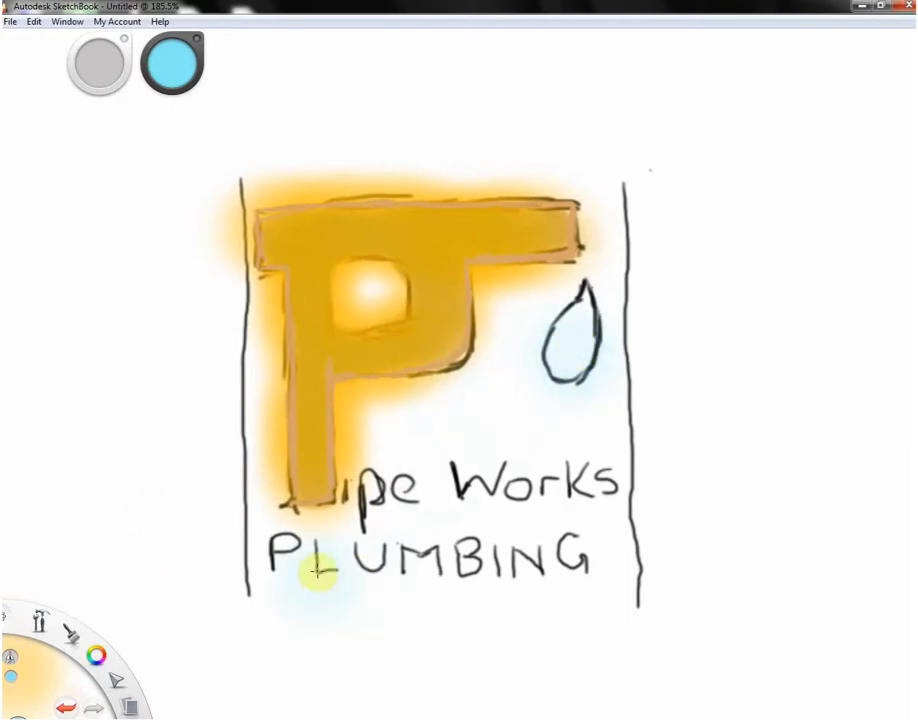
Fill the inside of the water drop with solid light blue pen strokes, leaving a white highlight along its left edge
left_click(71, 640)
left_click_drag(70, 652, 44, 682)
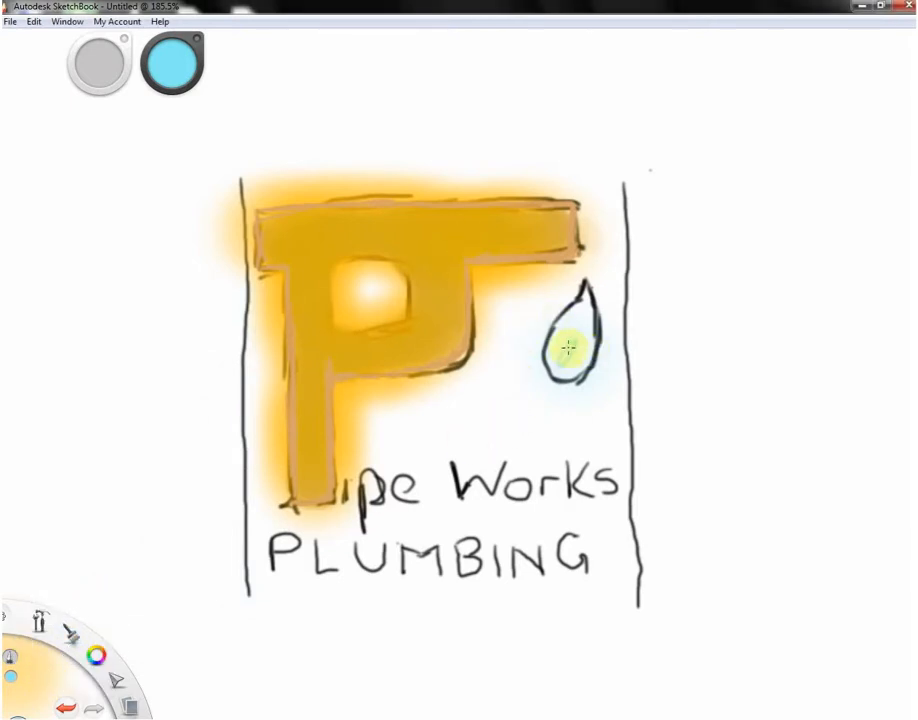
mouse_move(560, 358)
left_mouse_down()
mouse_move(554, 353)
mouse_move(574, 363)
mouse_move(574, 350)
left_mouse_up()
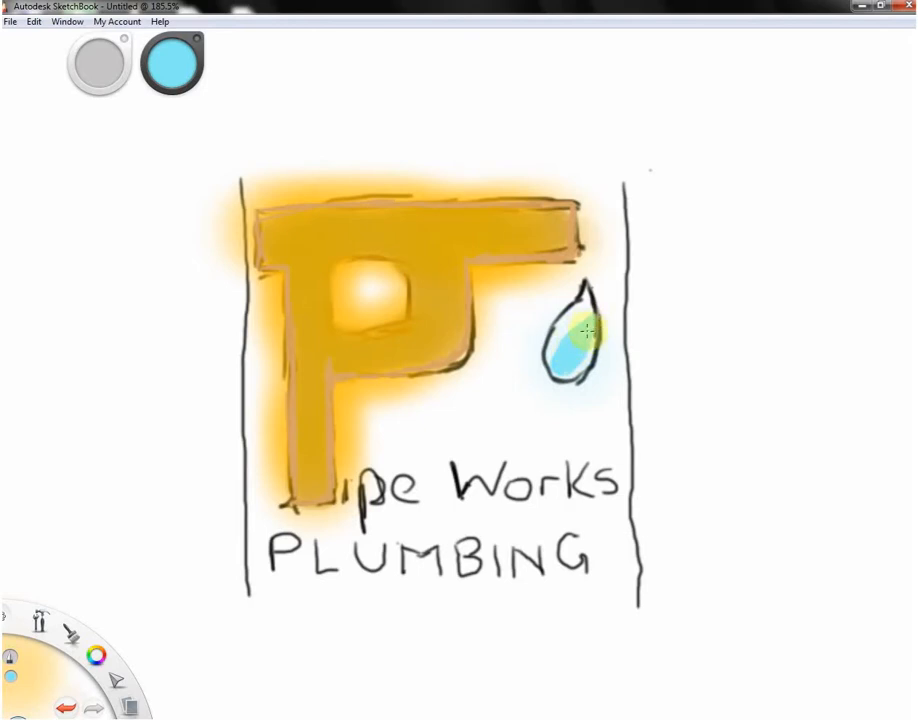
left_click_drag(590, 330, 573, 373)
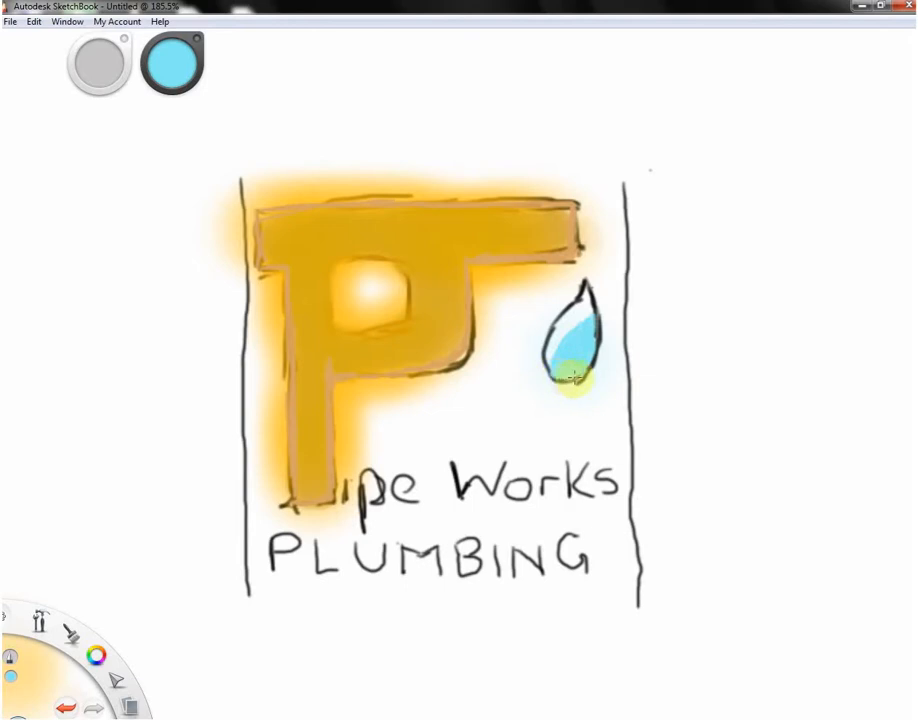
mouse_move(575, 377)
left_mouse_down()
mouse_move(600, 317)
mouse_move(574, 380)
left_mouse_up()
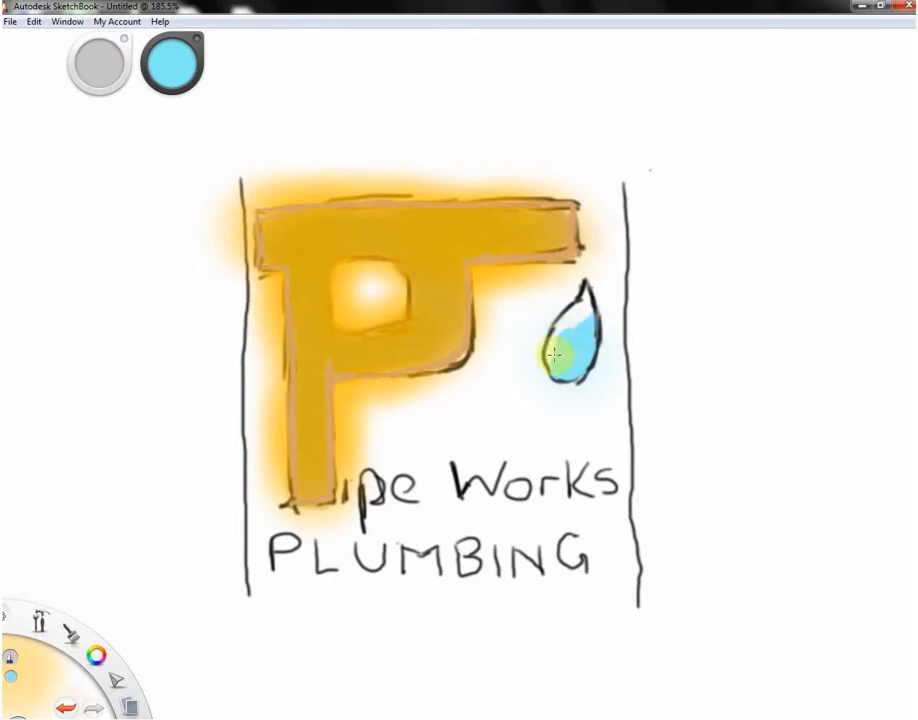
left_click_drag(553, 352, 563, 342)
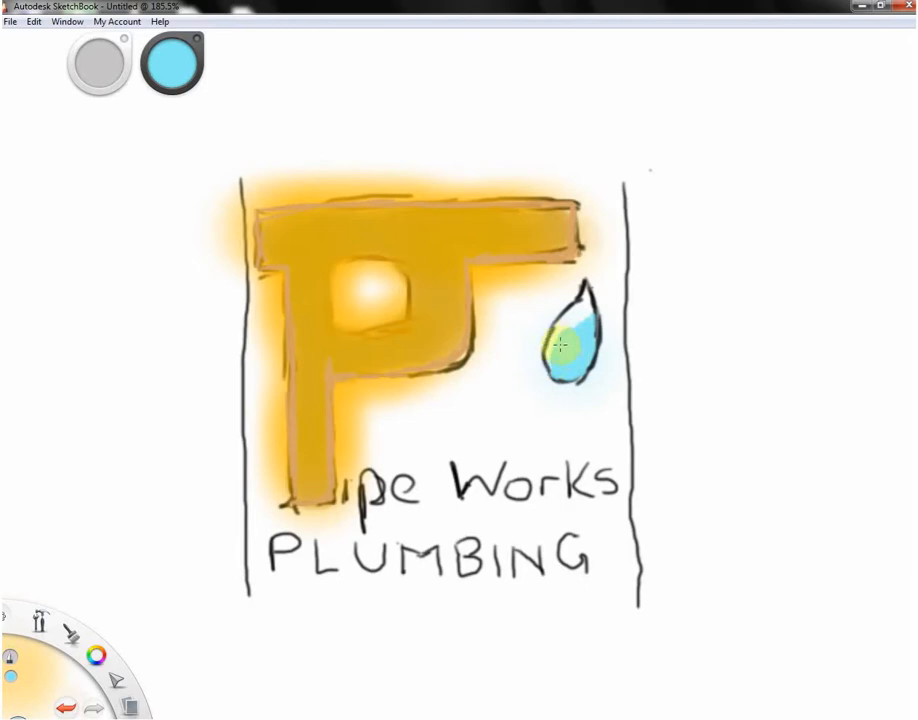
left_click_drag(573, 354, 569, 348)
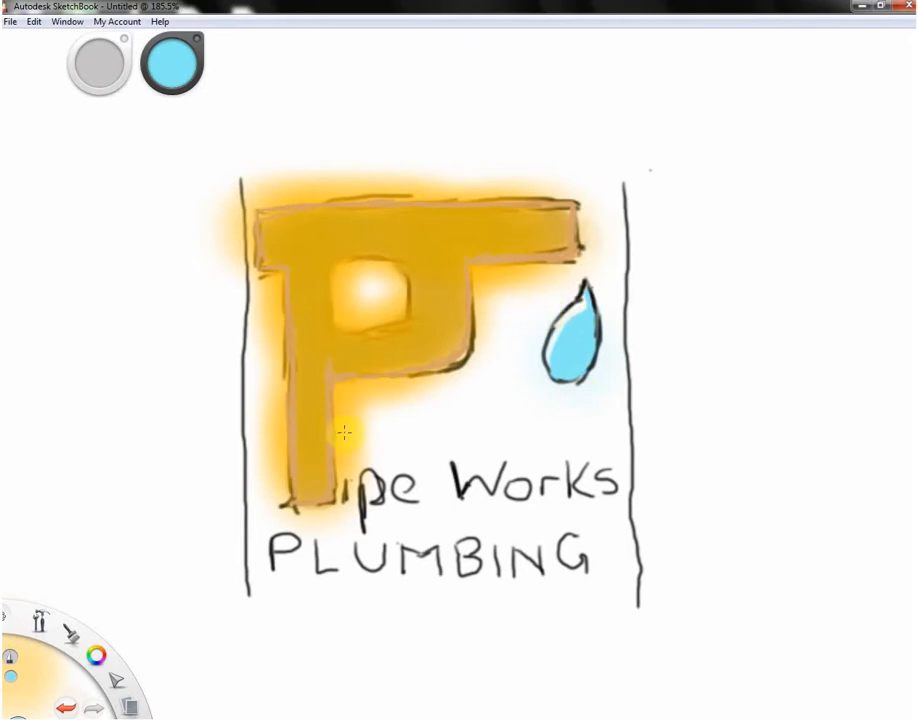
Switch the color to black and draw a thick shadow line down the right edge of the pipe's stem
left_click(96, 656)
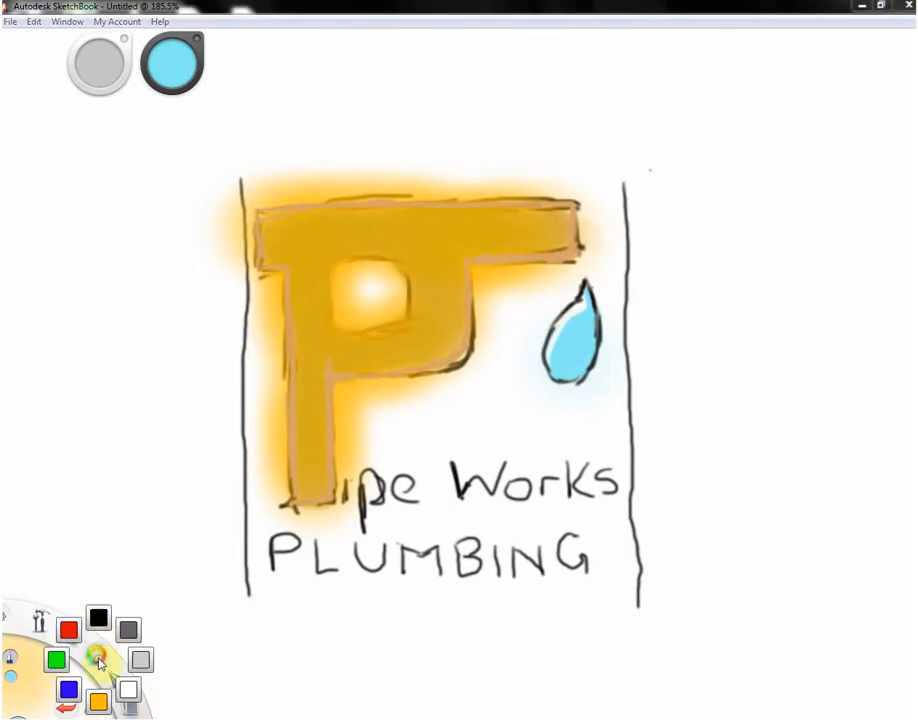
left_click(97, 618)
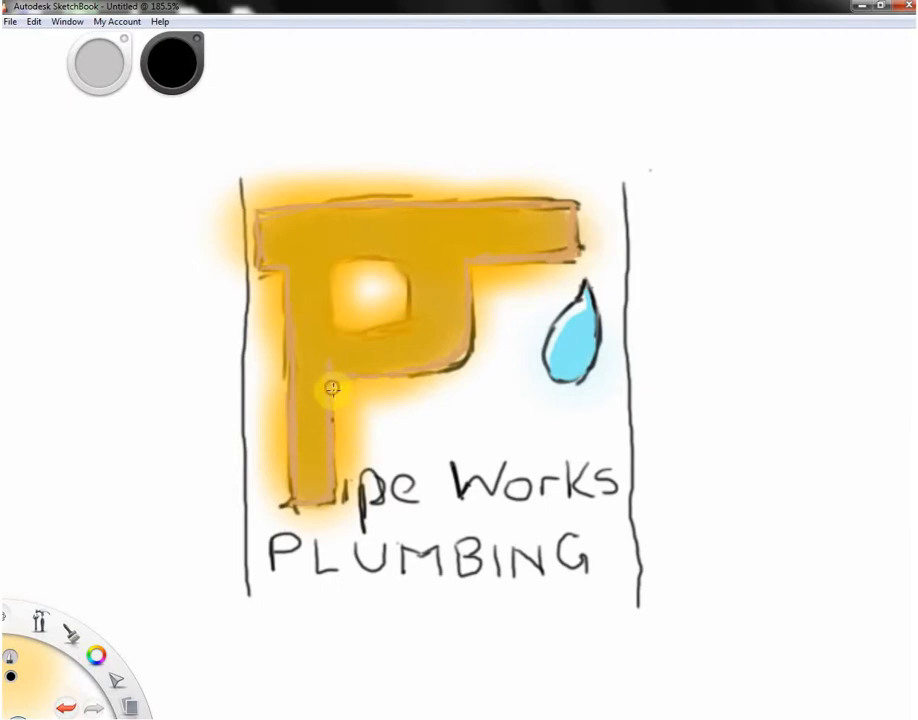
mouse_move(335, 433)
left_mouse_down()
mouse_move(332, 387)
mouse_move(337, 490)
left_mouse_up()
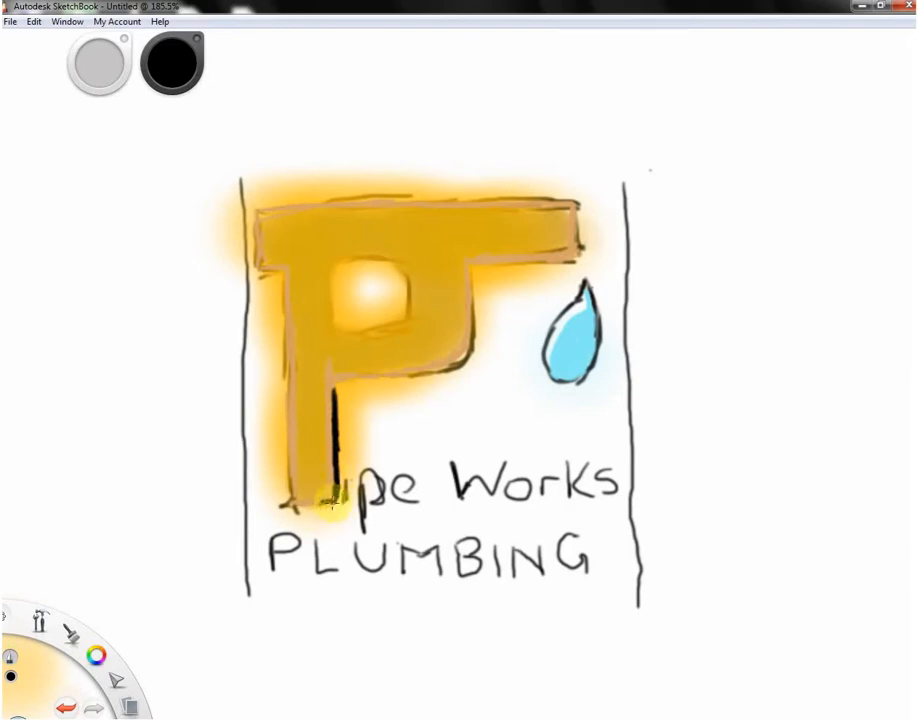
Outline the lower stem of the P in black, including both sides and a narrow pipe-end band at its foot
left_click_drag(336, 501, 293, 506)
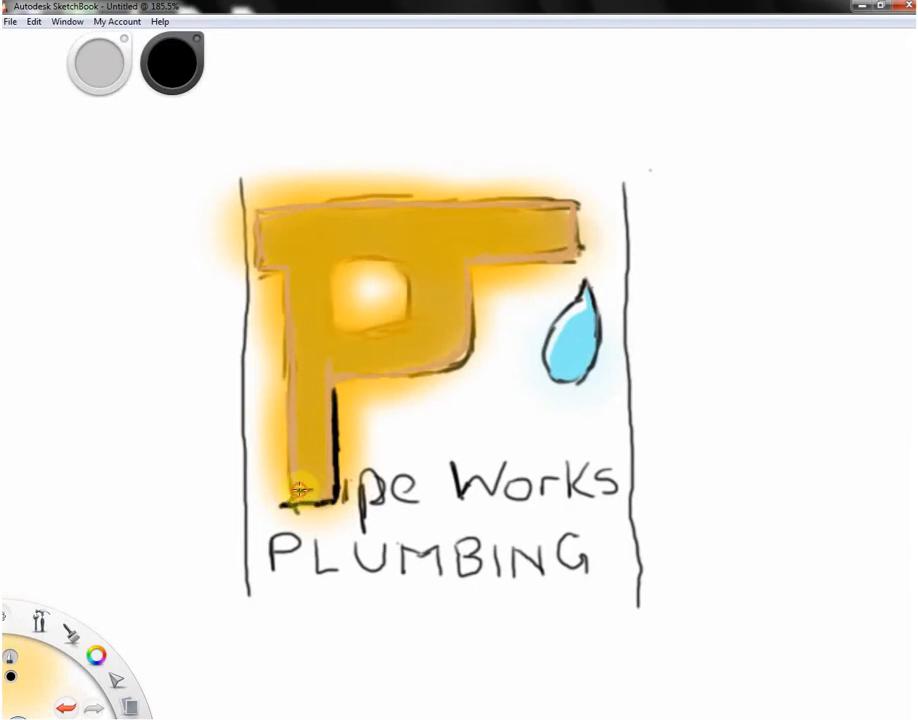
mouse_move(335, 487)
left_mouse_down()
mouse_move(287, 498)
mouse_move(316, 455)
mouse_move(288, 505)
left_mouse_up()
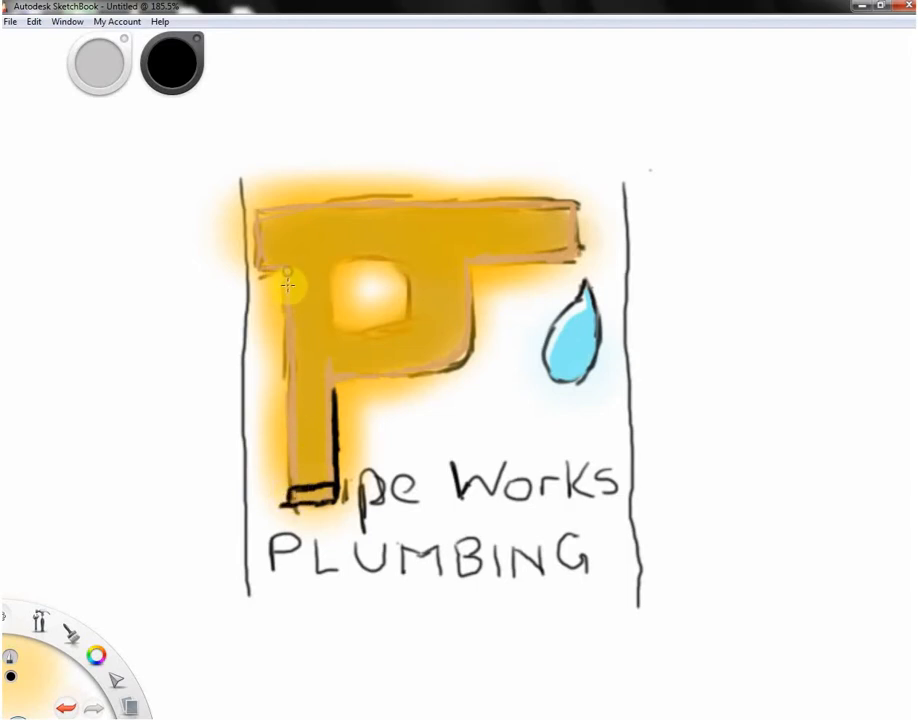
mouse_move(287, 285)
left_mouse_down()
mouse_move(289, 275)
mouse_move(289, 310)
left_mouse_up()
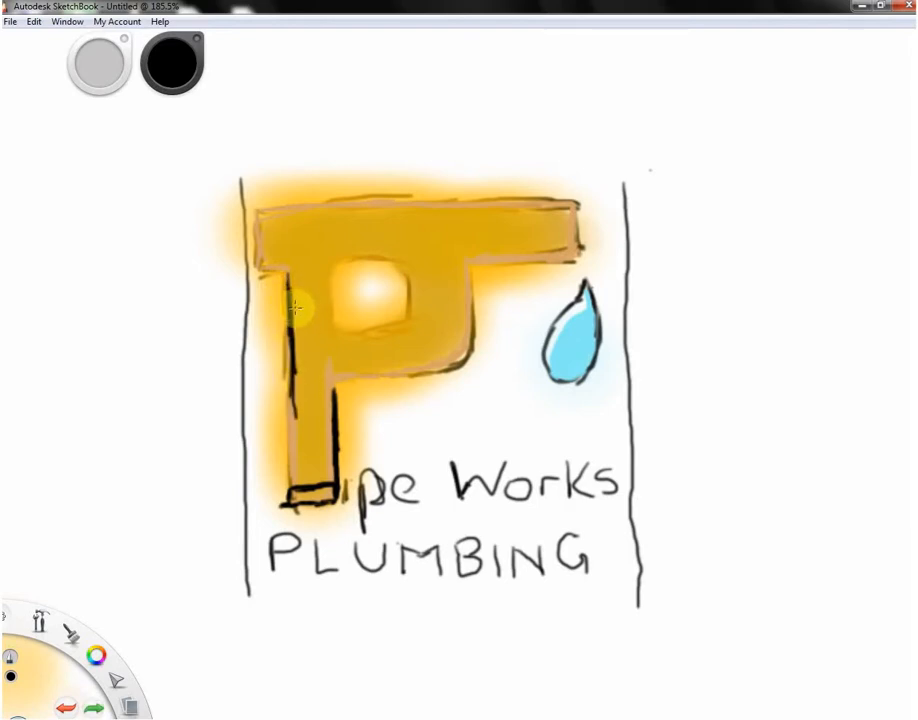
key("ctrl+z")
left_click_drag(289, 326, 291, 418)
left_click_drag(291, 370, 294, 482)
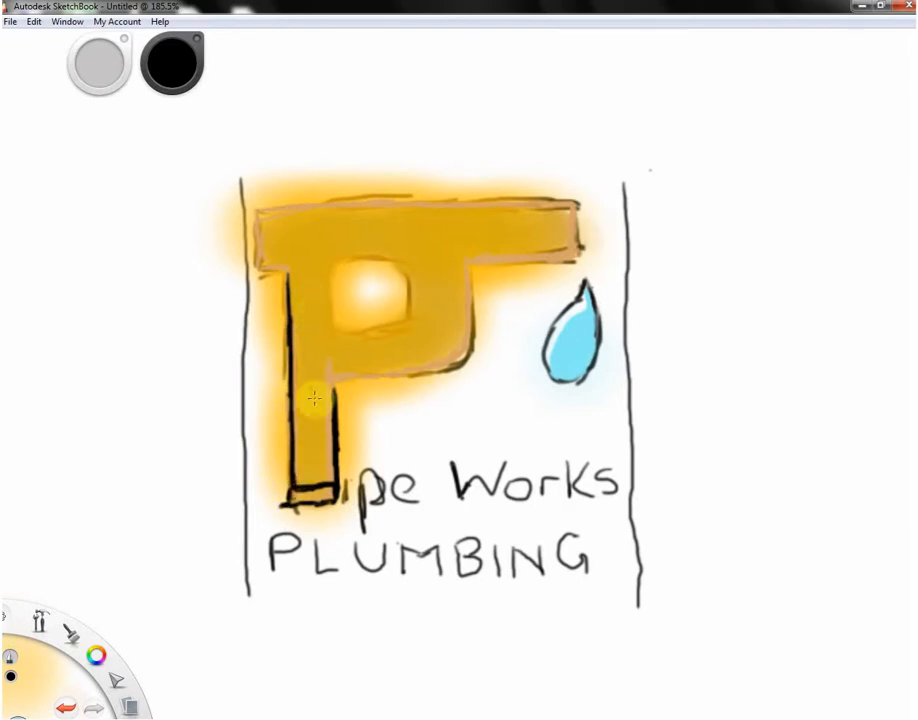
Ink the outer curve of the P's bowl and the crossbar's underside in black, adding a narrow end cap above the droplet
mouse_move(335, 409)
left_mouse_down()
mouse_move(442, 373)
mouse_move(423, 374)
mouse_move(463, 361)
mouse_move(451, 368)
mouse_move(467, 338)
mouse_move(469, 271)
mouse_move(468, 355)
left_mouse_up()
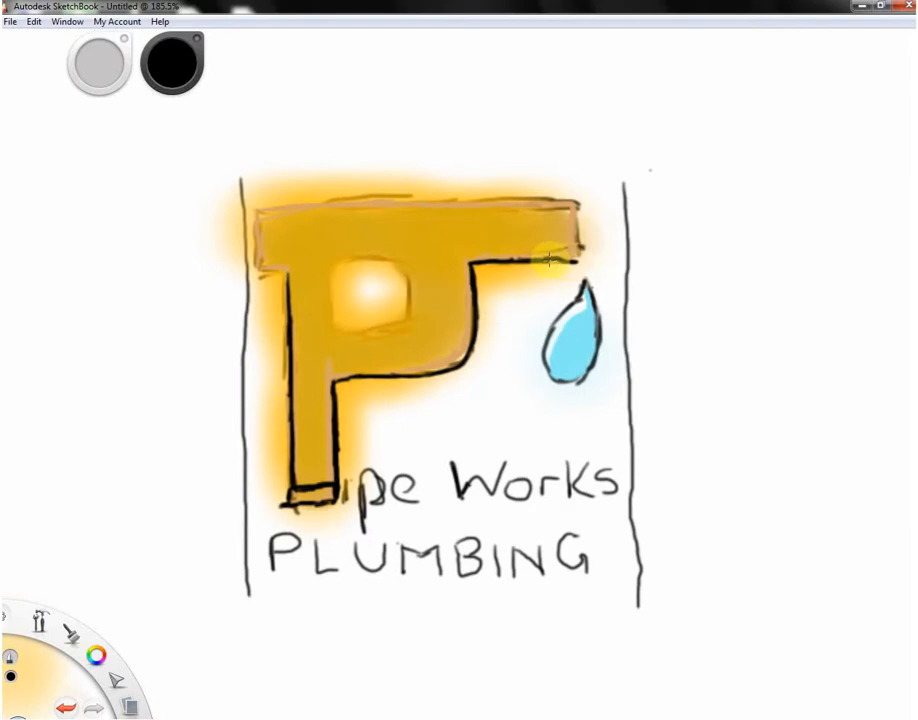
left_click_drag(578, 242, 577, 208)
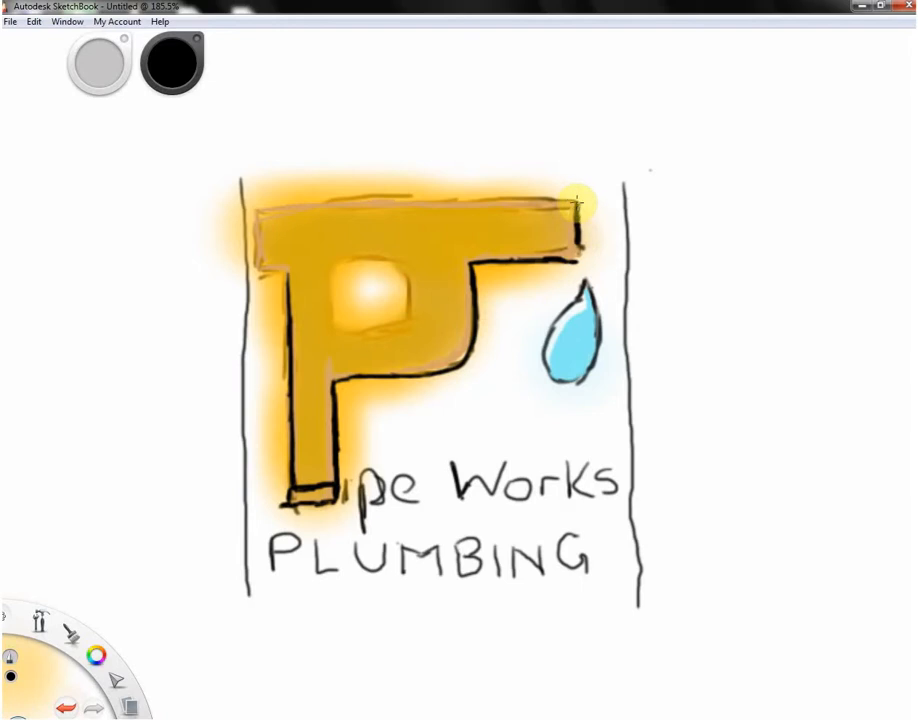
mouse_move(578, 202)
left_mouse_down()
mouse_move(565, 208)
mouse_move(565, 259)
mouse_move(572, 228)
left_mouse_up()
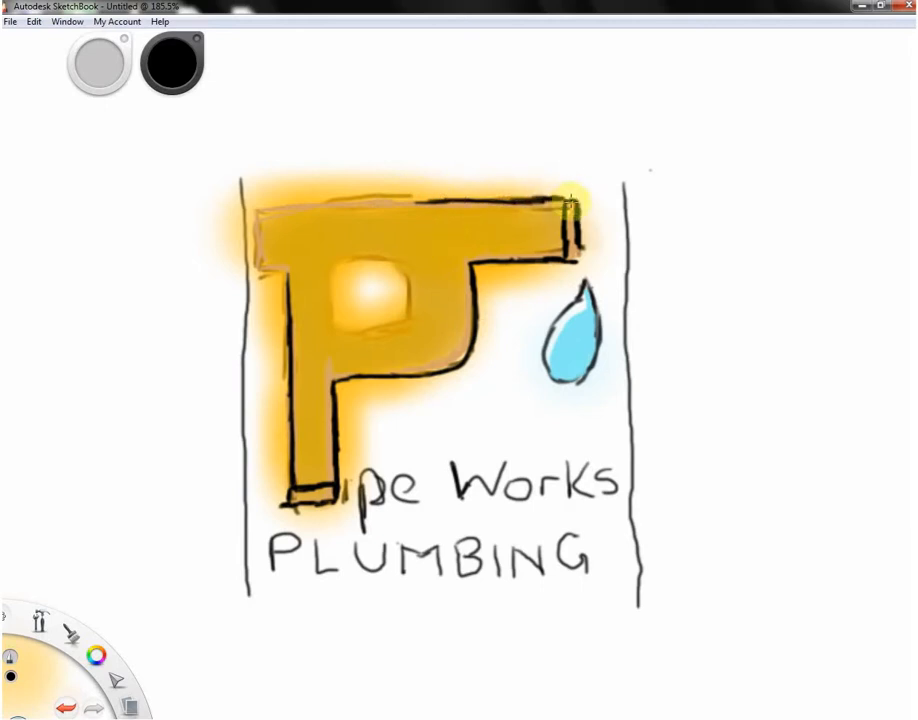
mouse_move(567, 203)
left_mouse_down()
mouse_move(581, 195)
mouse_move(577, 206)
left_mouse_up()
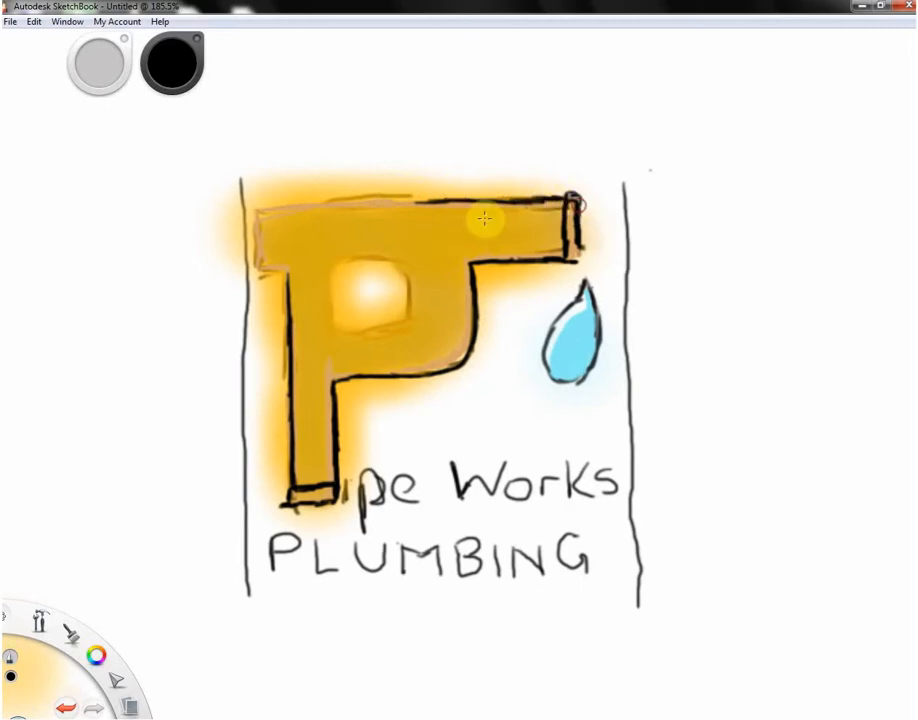
Finish the black outline along the crossbar's top and blunt end, and around the rounded square opening in the P
mouse_move(327, 205)
left_mouse_down()
mouse_move(453, 200)
mouse_move(274, 203)
mouse_move(287, 203)
mouse_move(260, 208)
mouse_move(255, 229)
mouse_move(255, 205)
mouse_move(254, 266)
mouse_move(254, 240)
mouse_move(288, 265)
left_mouse_up()
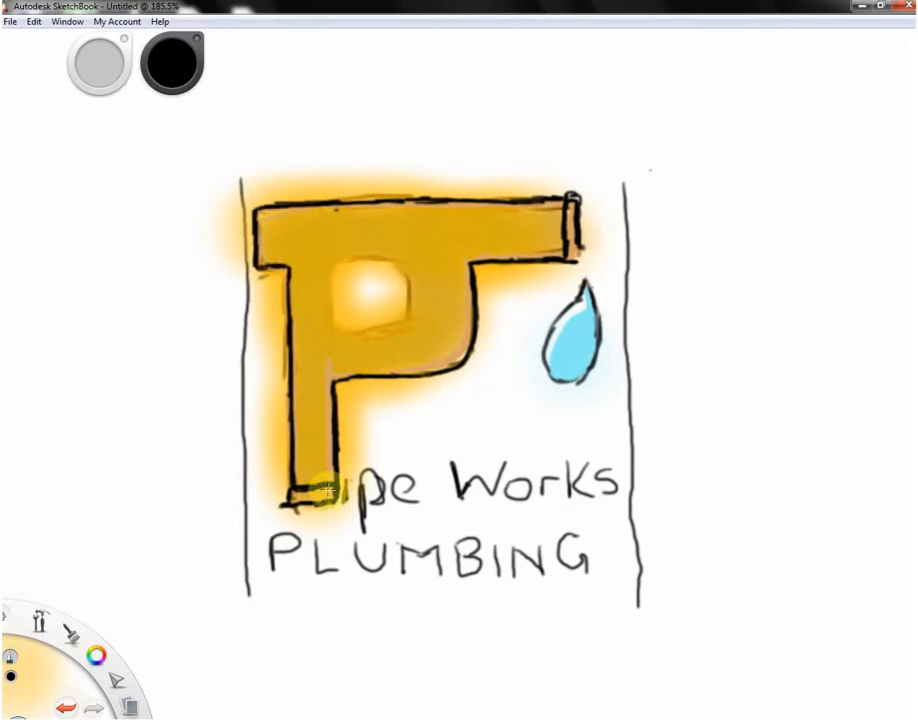
left_click_drag(329, 490, 334, 474)
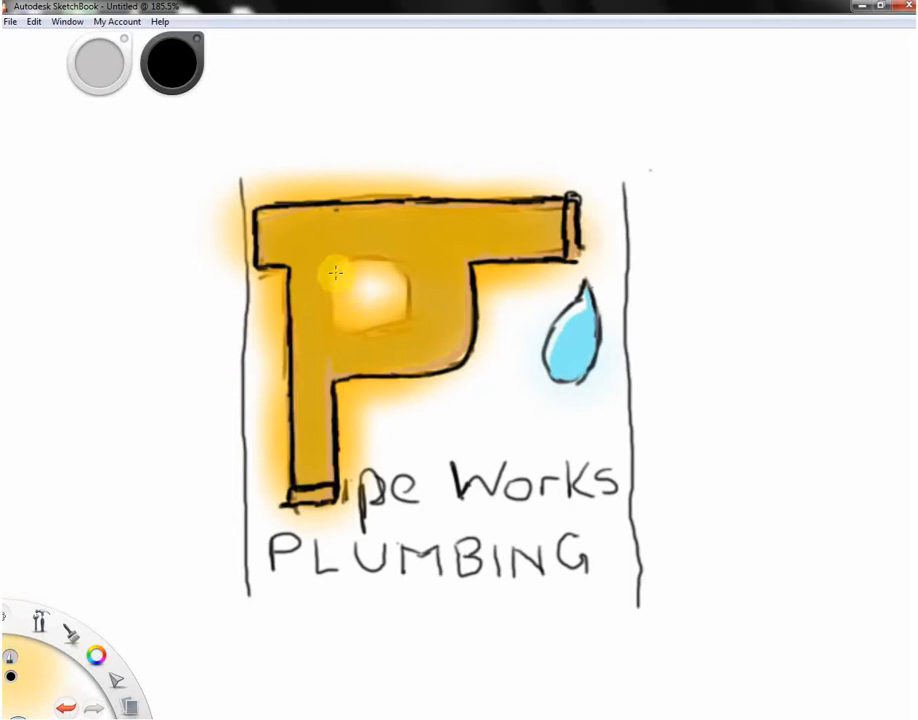
mouse_move(335, 272)
left_mouse_down()
mouse_move(341, 326)
mouse_move(336, 313)
mouse_move(348, 327)
mouse_move(337, 317)
mouse_move(364, 327)
mouse_move(347, 326)
mouse_move(390, 321)
mouse_move(359, 330)
mouse_move(387, 330)
mouse_move(367, 333)
mouse_move(397, 317)
mouse_move(390, 331)
mouse_move(406, 297)
mouse_move(404, 268)
mouse_move(399, 311)
mouse_move(396, 264)
mouse_move(330, 272)
left_mouse_up()
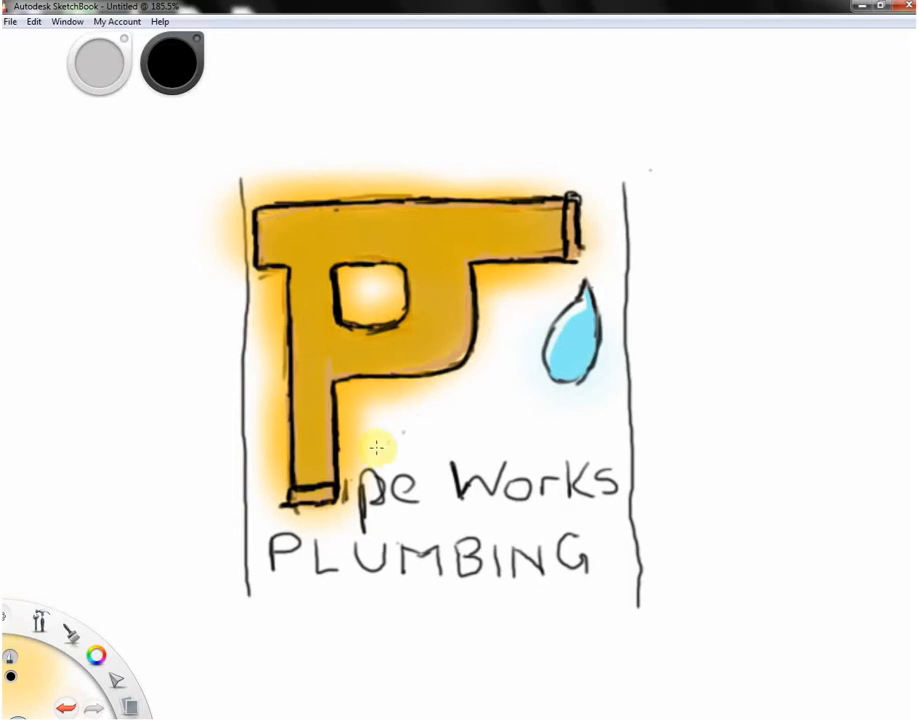
Sample the droplet's blue and paint over the black outline along its outer and lower edges
left_click(96, 660)
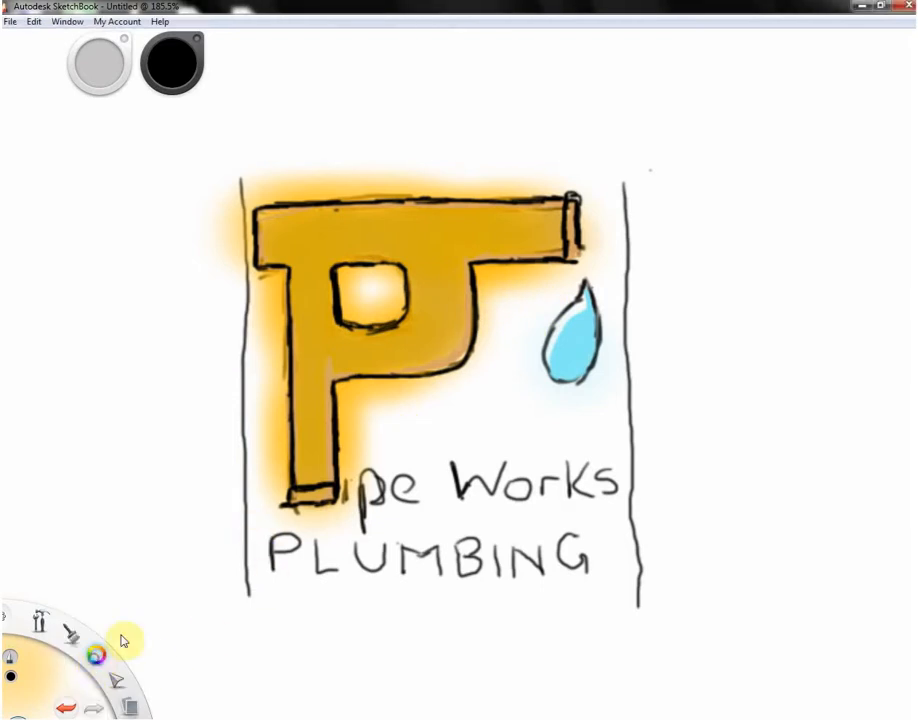
left_click(170, 55)
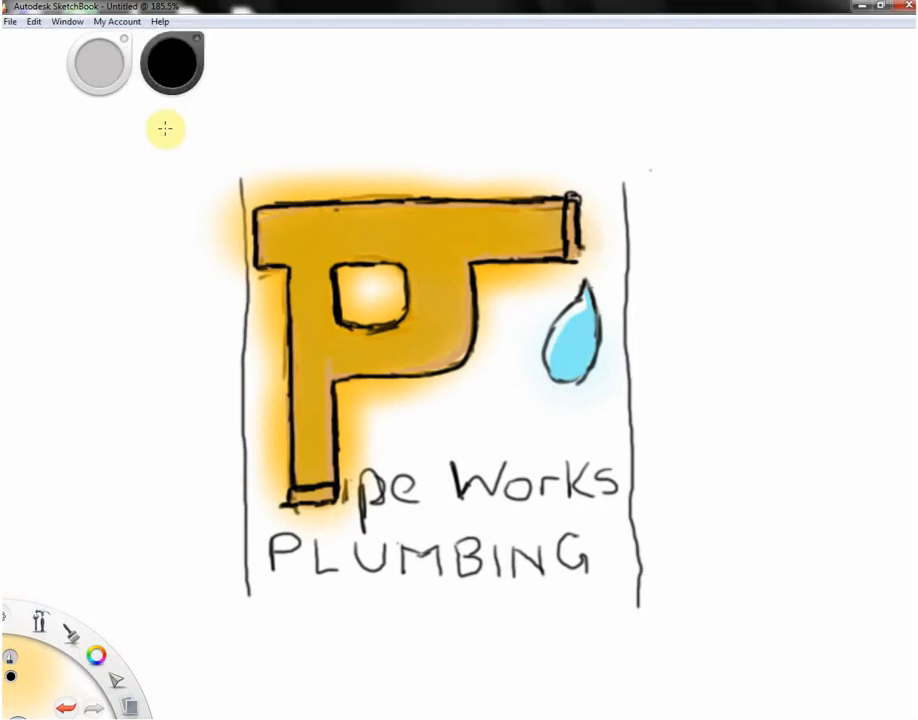
left_click(170, 70)
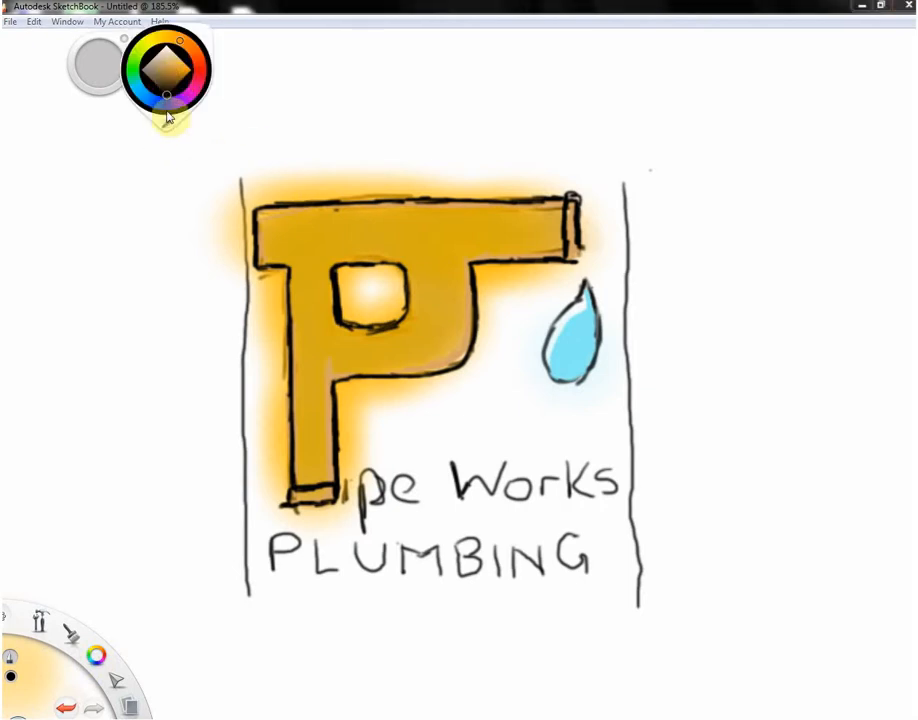
left_click(576, 351, "alt")
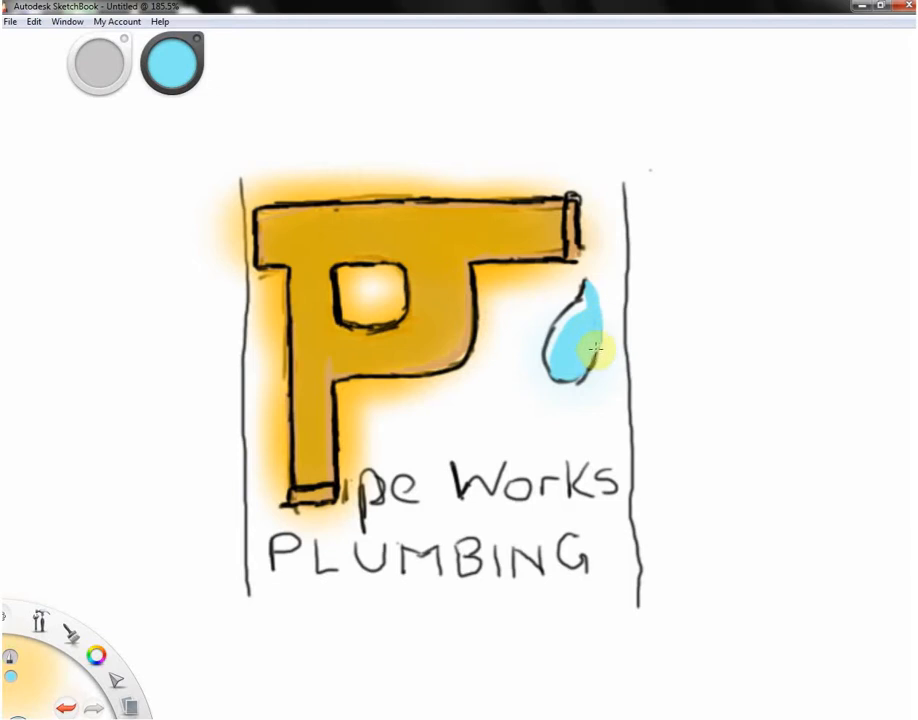
left_click_drag(591, 292, 594, 334)
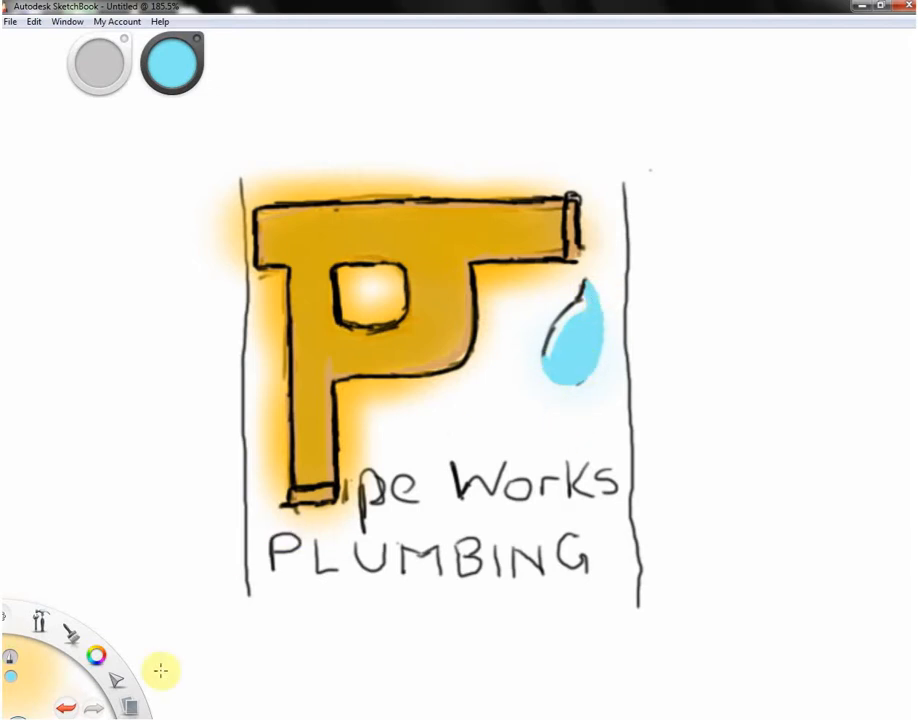
Sample the very pale blue beside the droplet's highlight and paint over the remaining black outline on that side
left_click(168, 65)
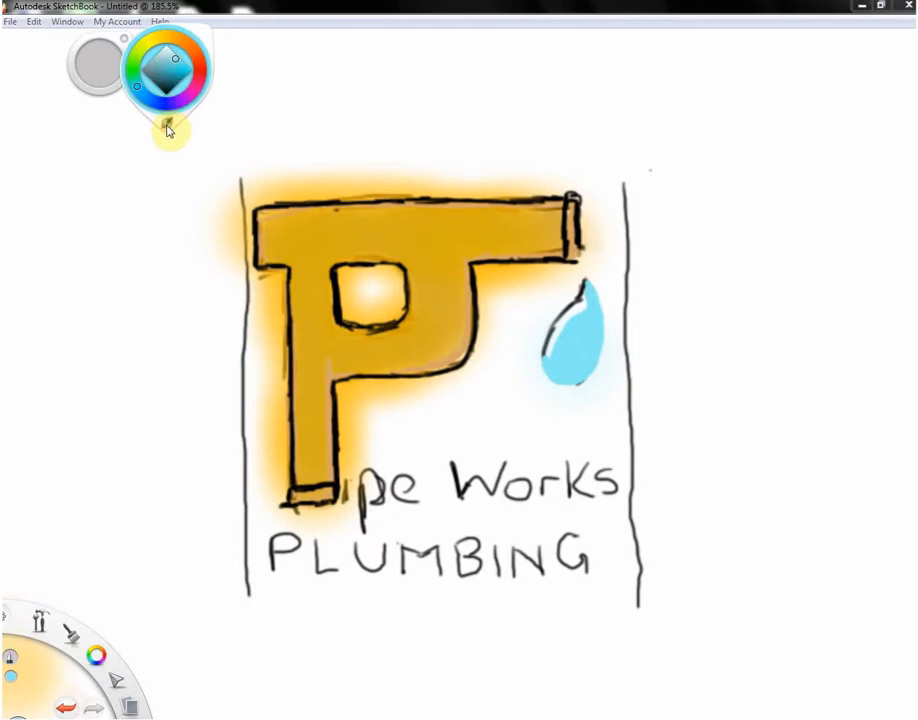
left_click(168, 126)
left_click(568, 315)
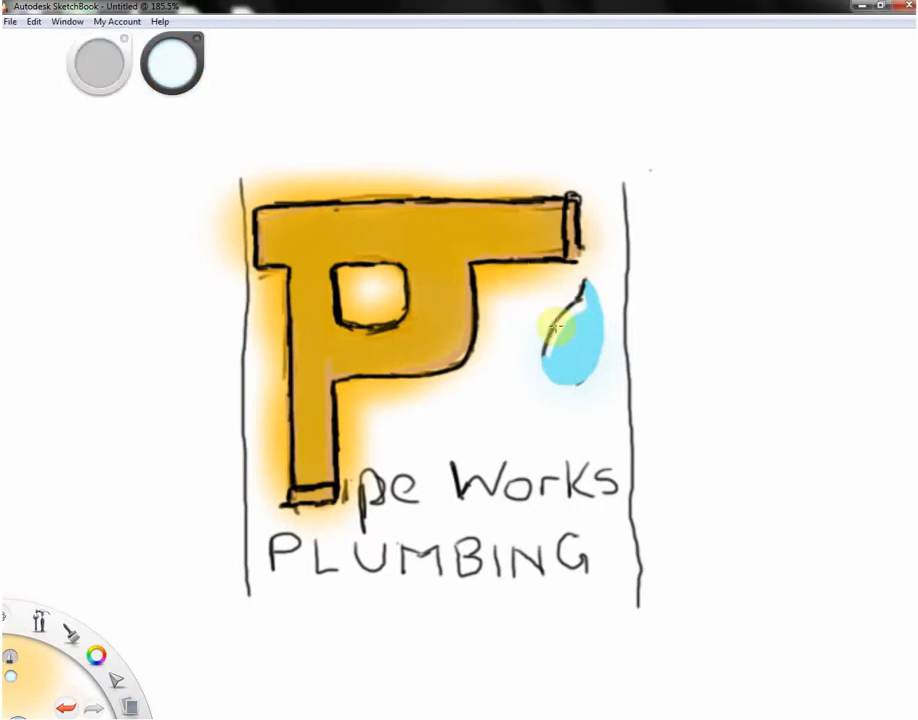
mouse_move(555, 329)
left_mouse_down()
mouse_move(543, 357)
mouse_move(557, 319)
mouse_move(545, 353)
left_mouse_up()
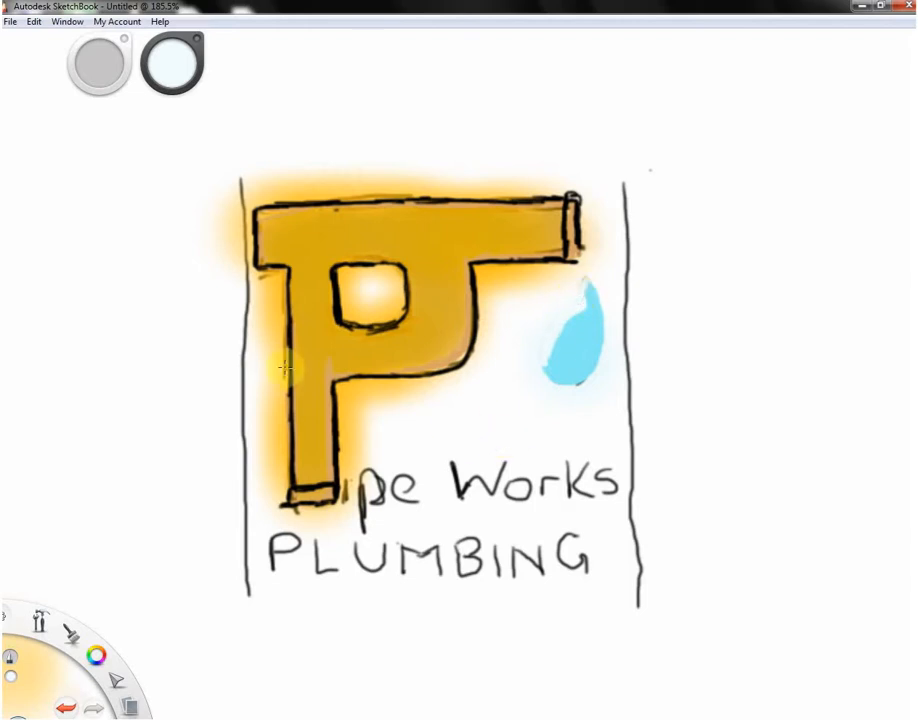
Mix a light tint of the droplet's blue and paint a highlight band along the edge facing the P
left_click(170, 66)
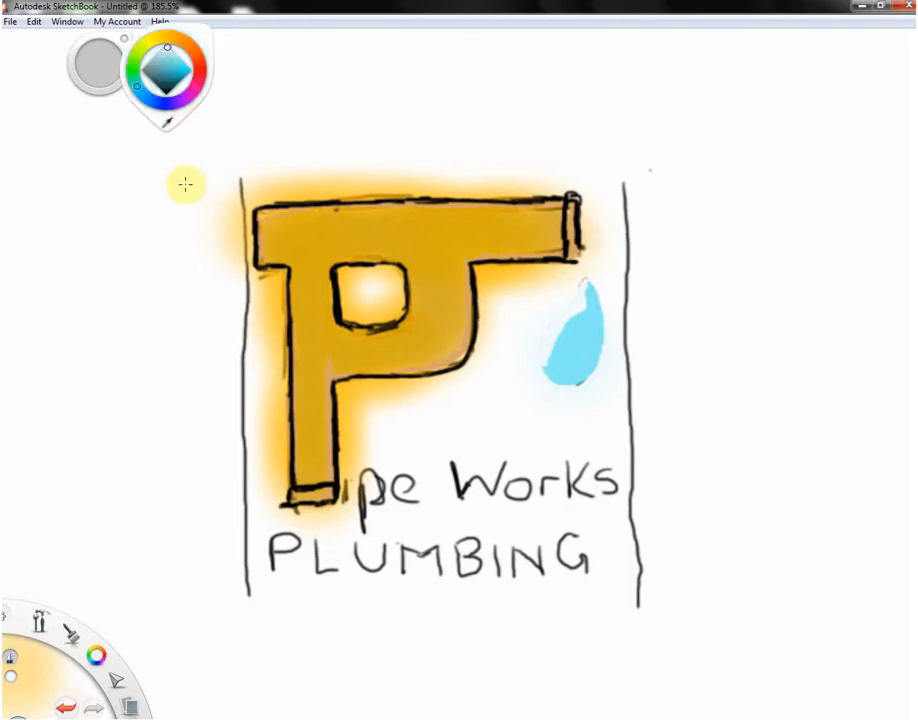
left_click(173, 58)
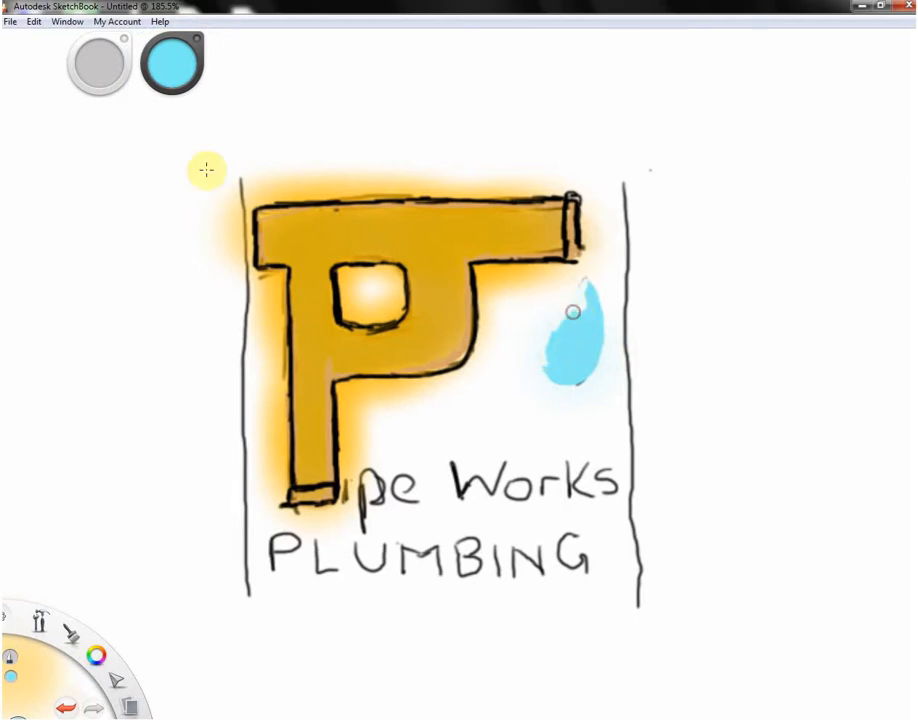
mouse_move(168, 72)
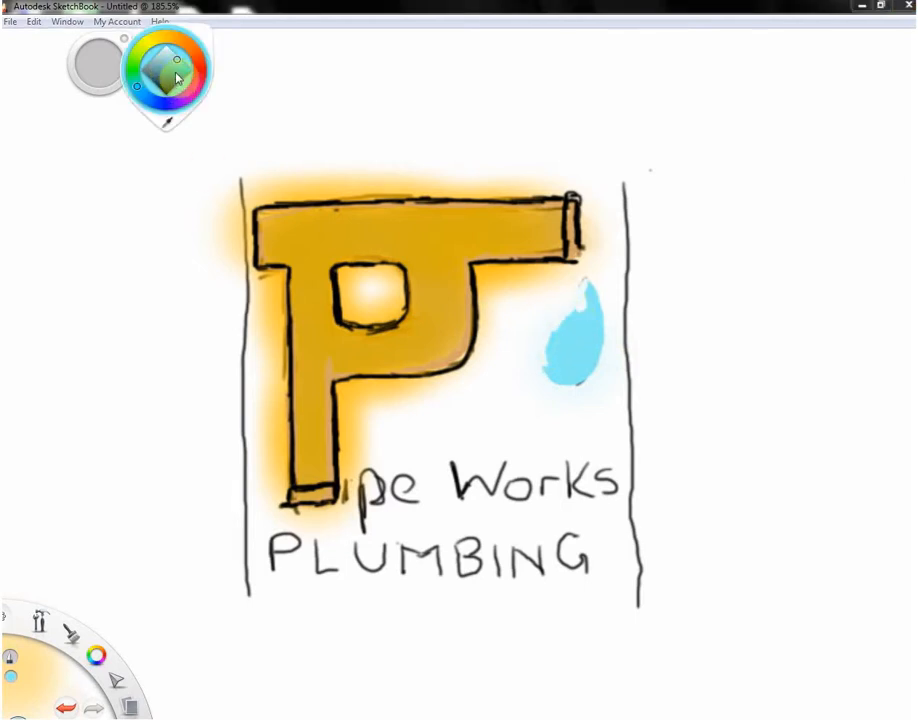
left_click_drag(178, 61, 170, 53)
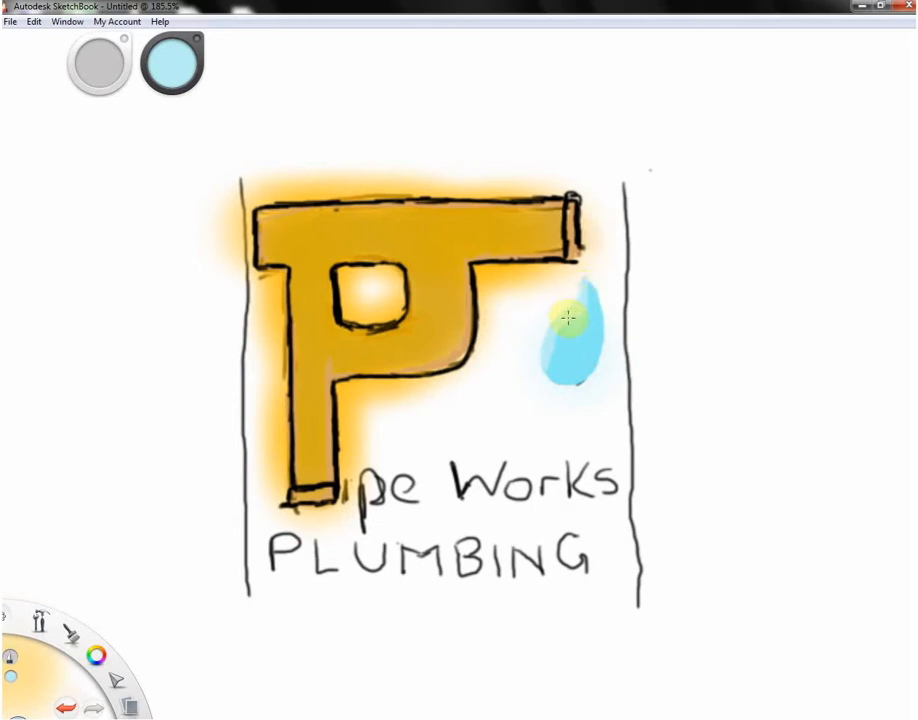
key("space")
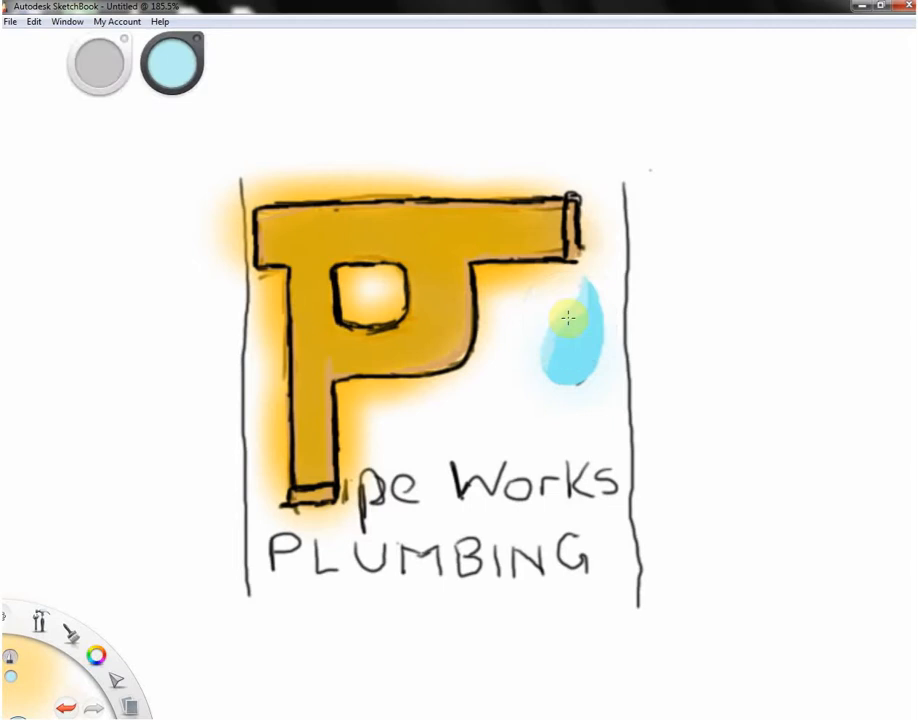
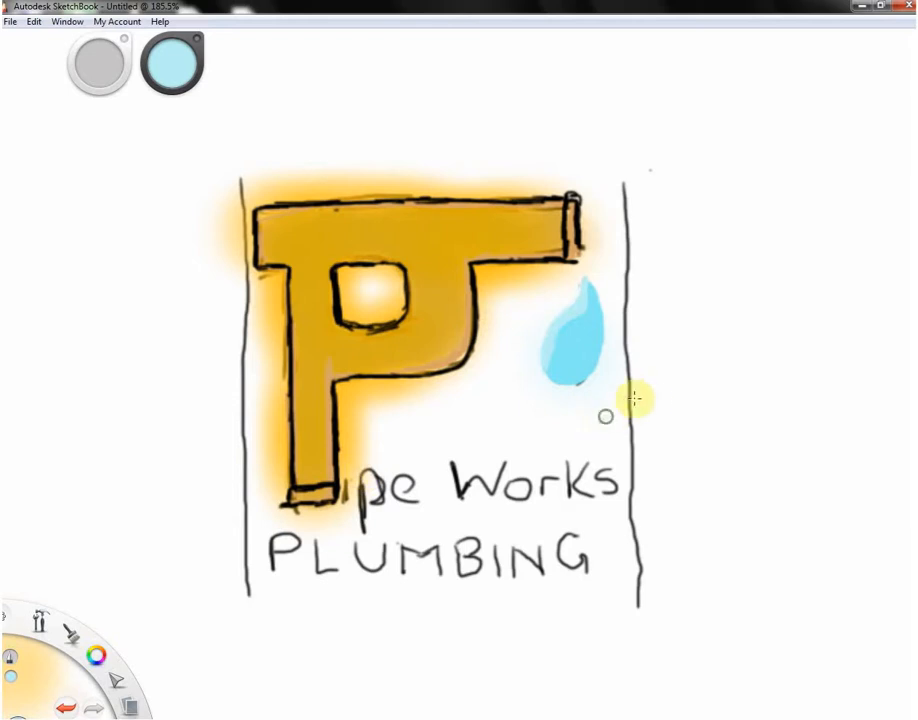
key("ctrl+z")
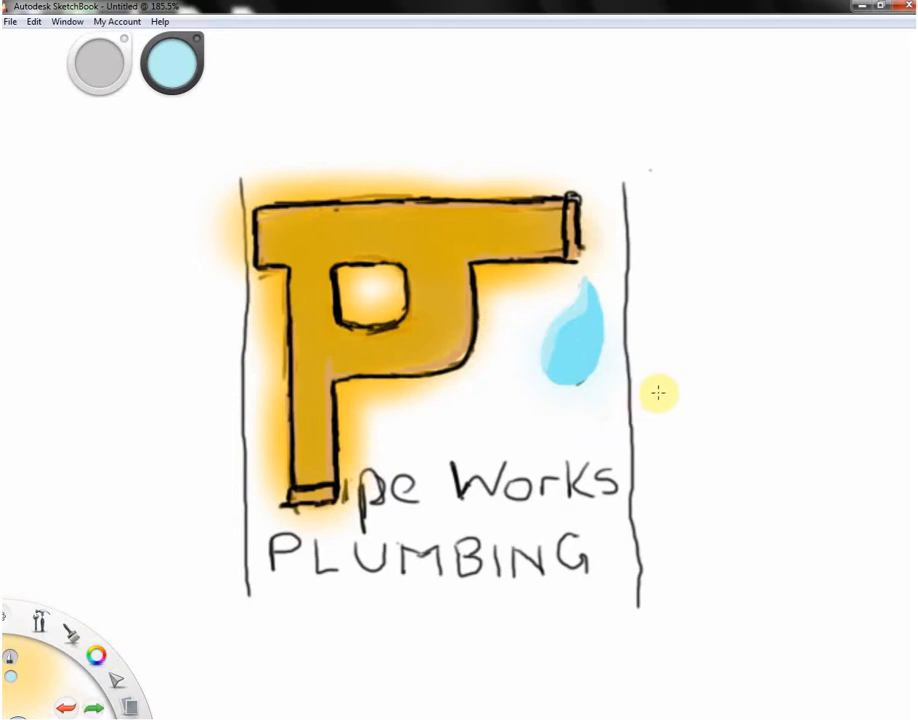
Smooth the light blue highlight's edges up to the droplet's tip, working close up
key("space")
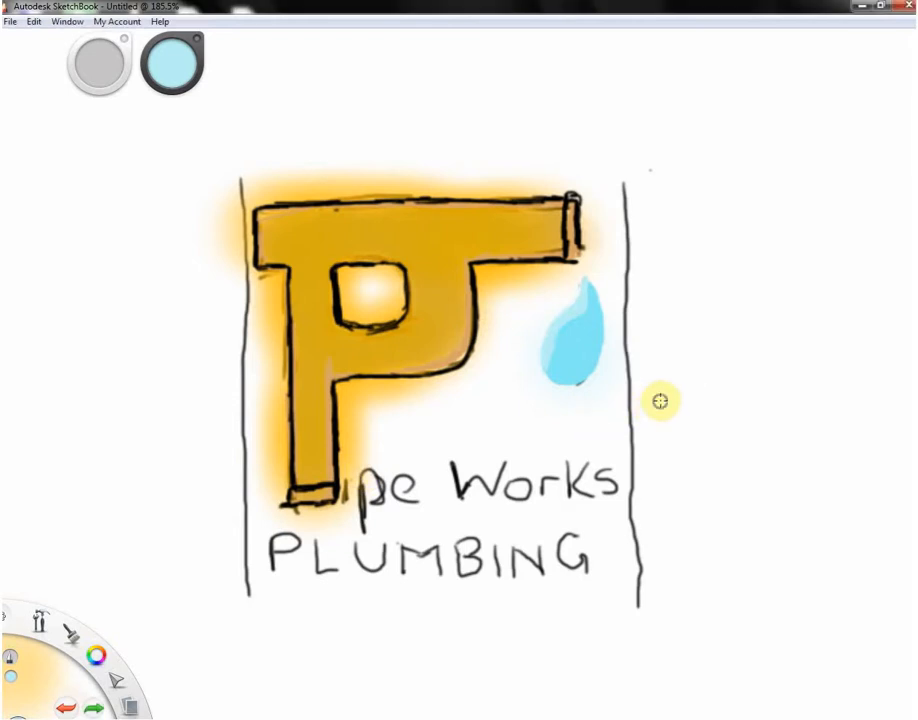
key("space")
left_click(662, 365)
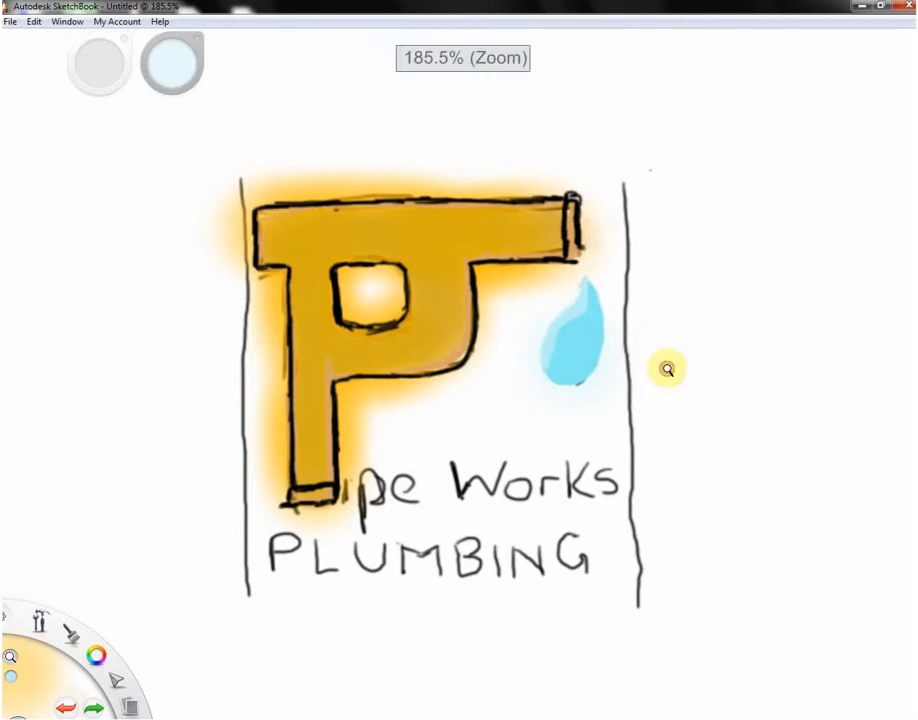
left_click_drag(667, 369, 775, 328)
key("space")
left_click_drag(328, 439, 490, 633)
key("space")
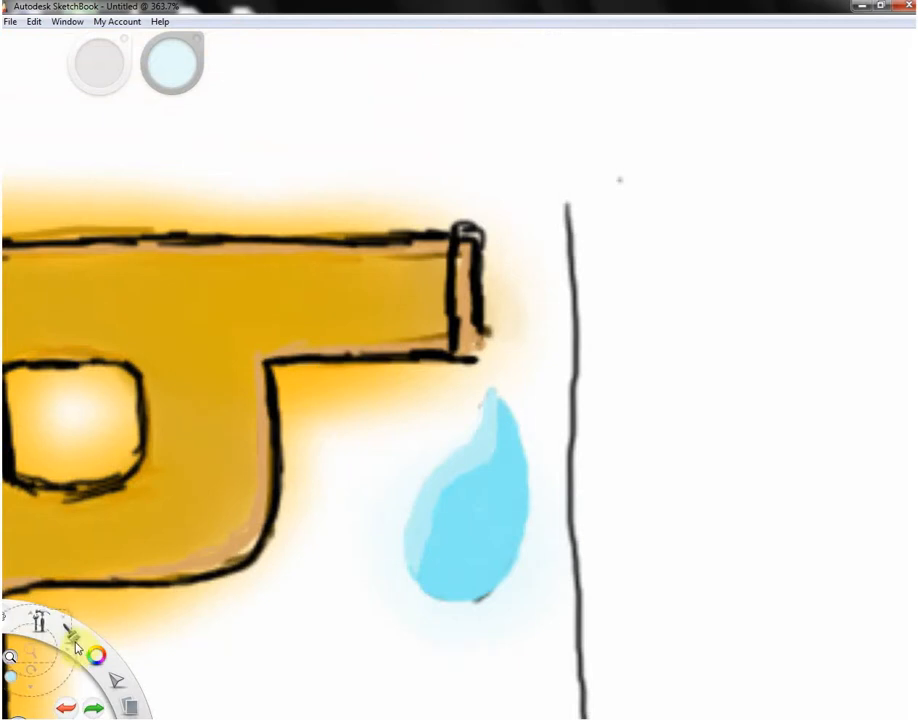
key("space")
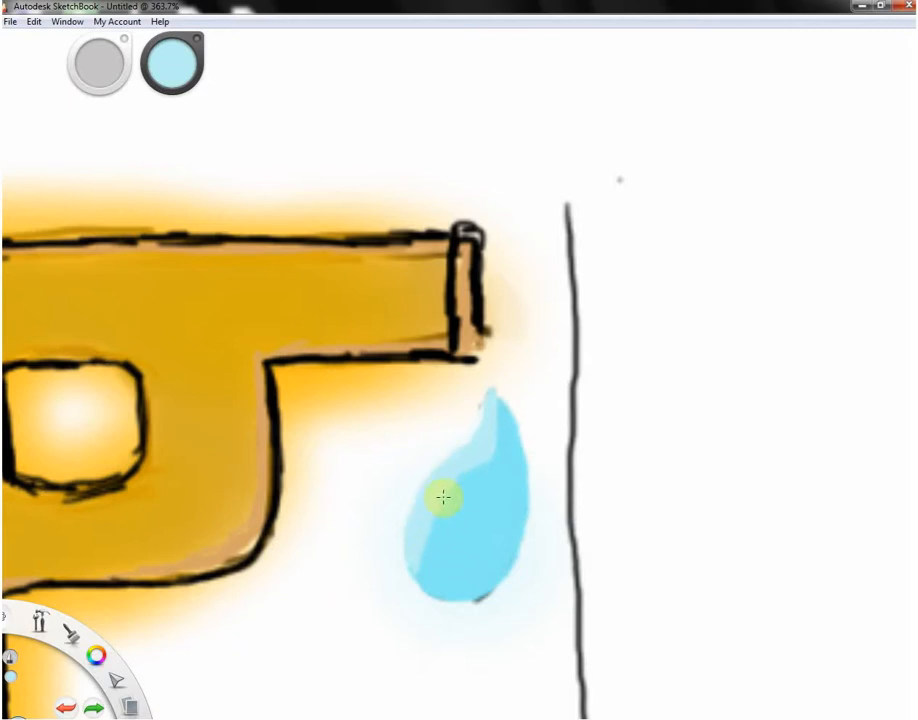
left_click_drag(481, 467, 491, 455)
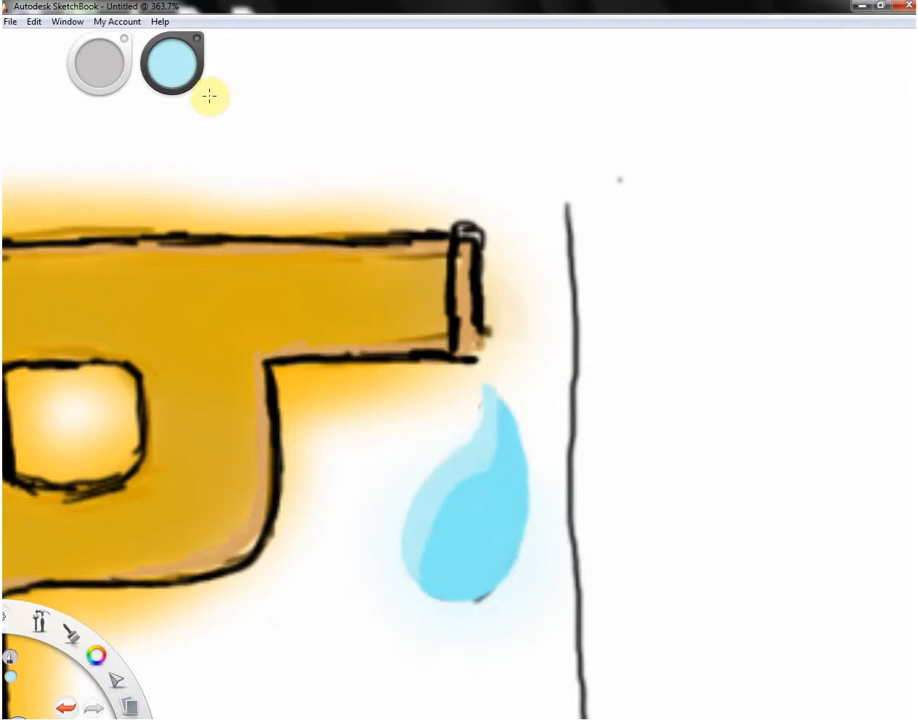
Sample the droplet's main blue, cover the leftover black mark at its base, and reshape the tip with a narrower highlight
left_click(173, 75)
mouse_move(173, 75)
left_mouse_down()
mouse_move(164, 129)
mouse_move(225, 164)
mouse_move(490, 529)
mouse_move(467, 600)
left_mouse_up()
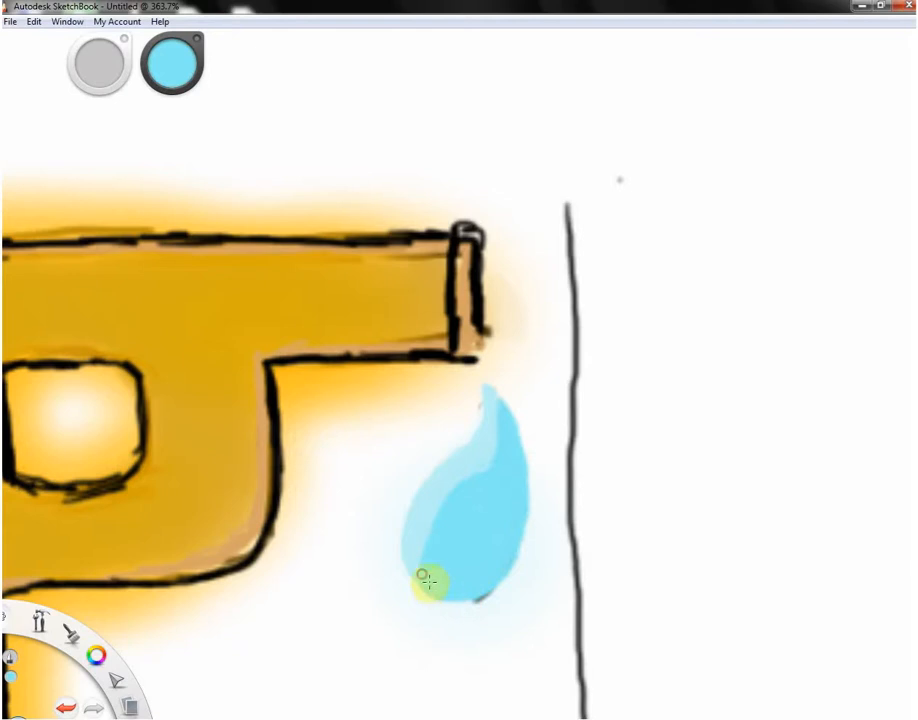
mouse_move(431, 592)
left_mouse_down()
mouse_move(476, 599)
mouse_move(490, 589)
mouse_move(467, 601)
mouse_move(477, 600)
mouse_move(437, 591)
mouse_move(454, 598)
mouse_move(493, 585)
left_mouse_up()
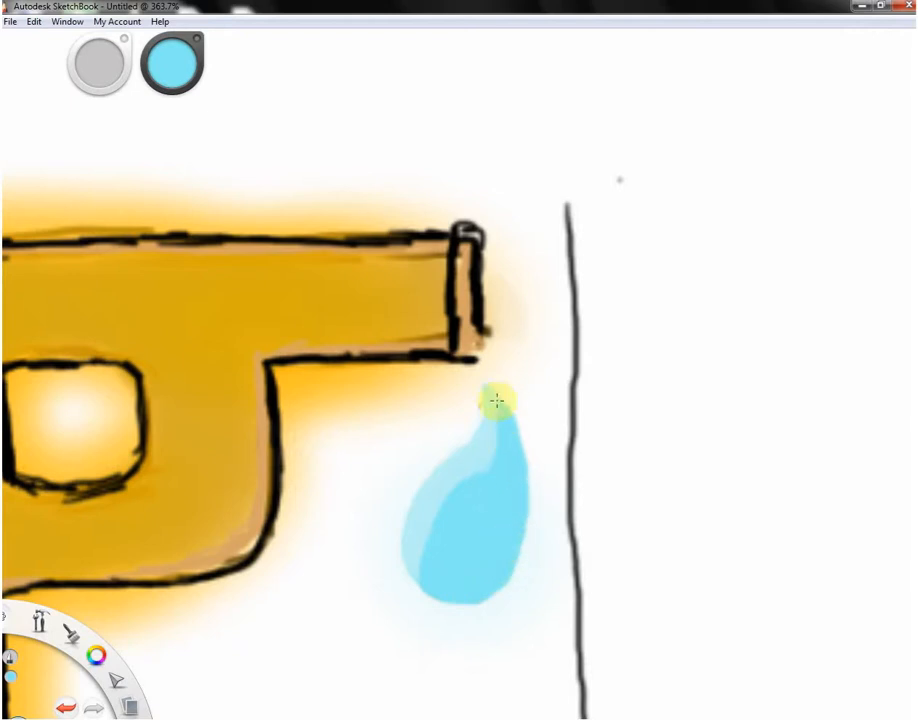
left_click_drag(485, 387, 505, 414)
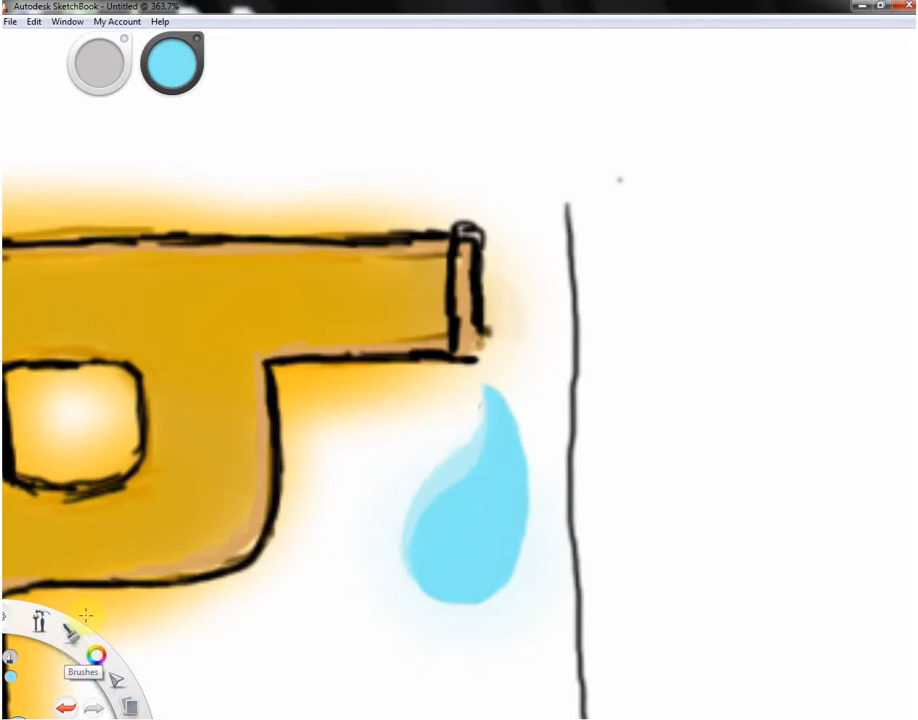
key("space")
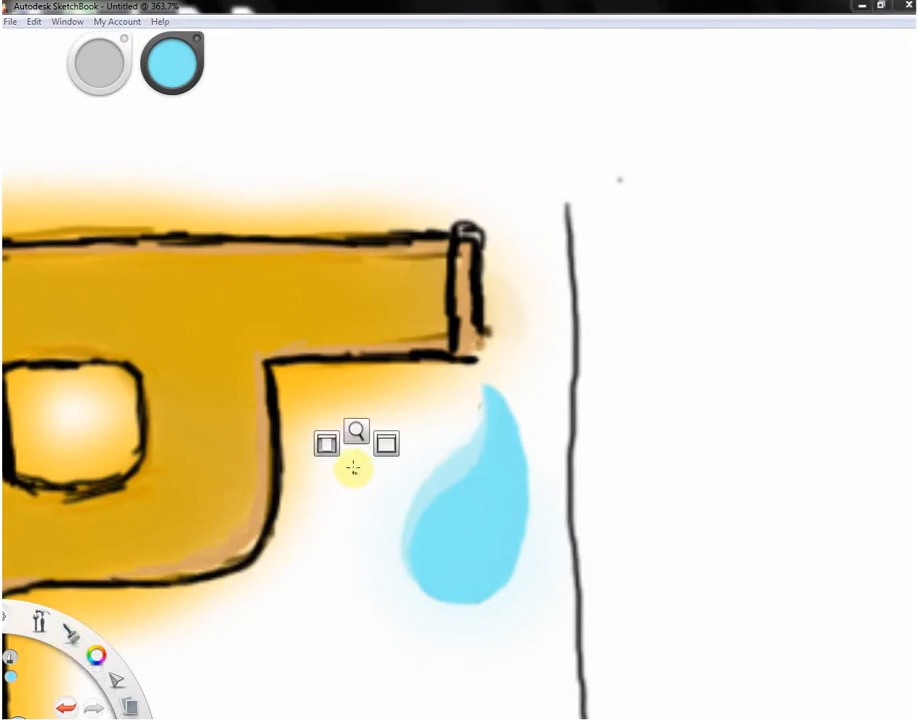
Sample the golden yellow of the P and darken it to a brownish gold for shading
left_click(358, 432)
left_click_drag(348, 443, 582, 455)
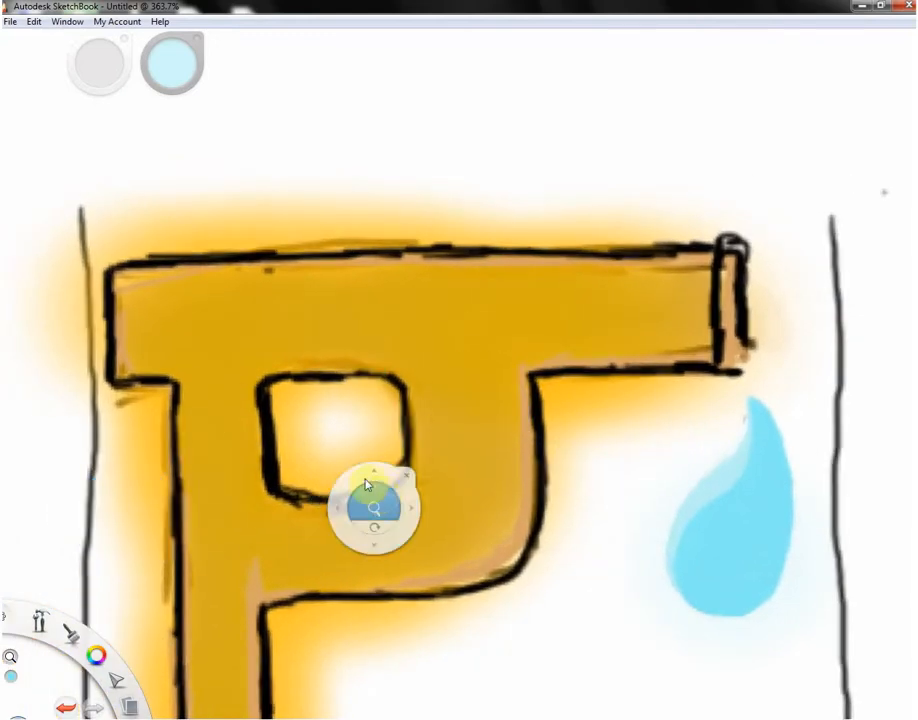
left_click_drag(361, 455, 383, 322)
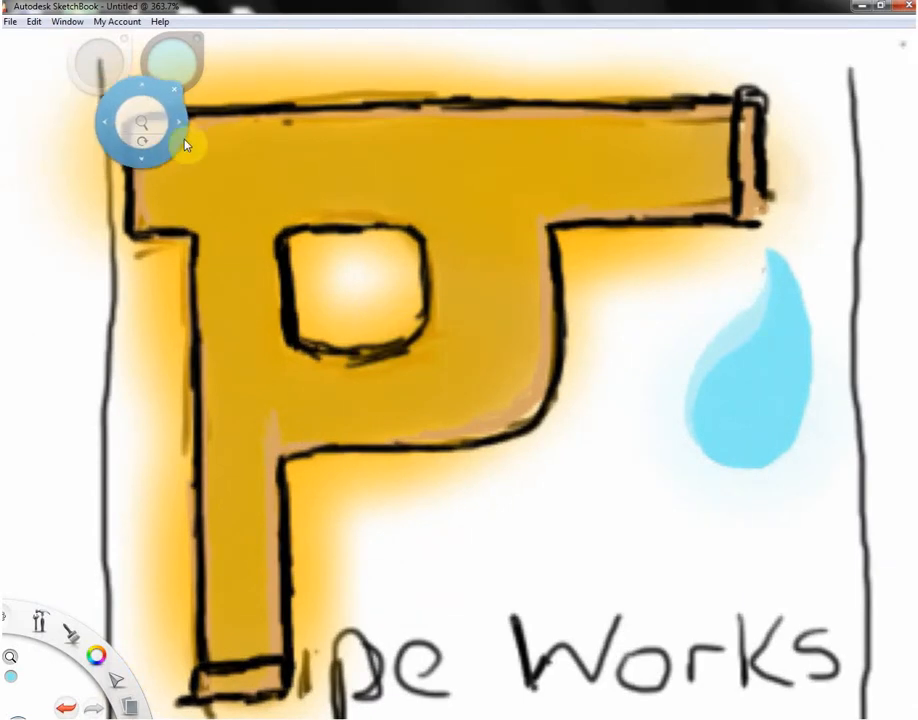
left_click_drag(324, 227, 393, 227)
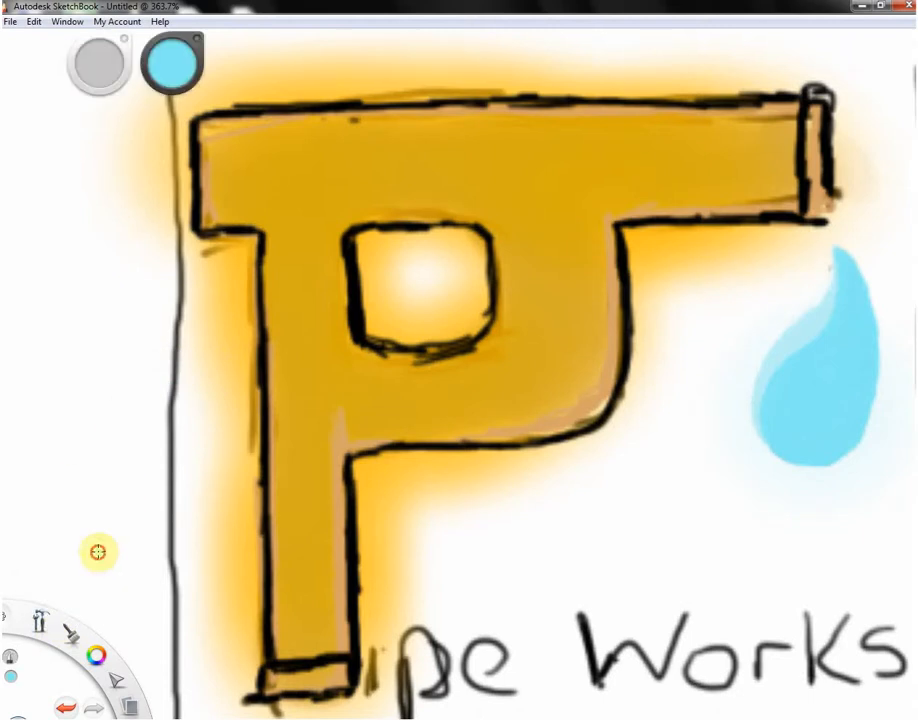
left_click(179, 75)
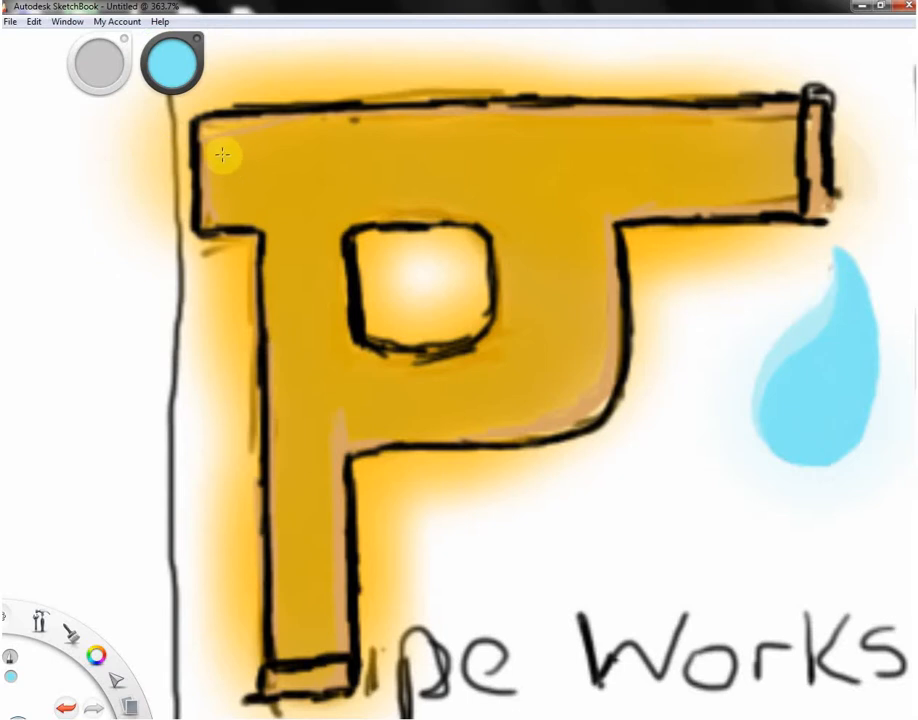
left_click(175, 85)
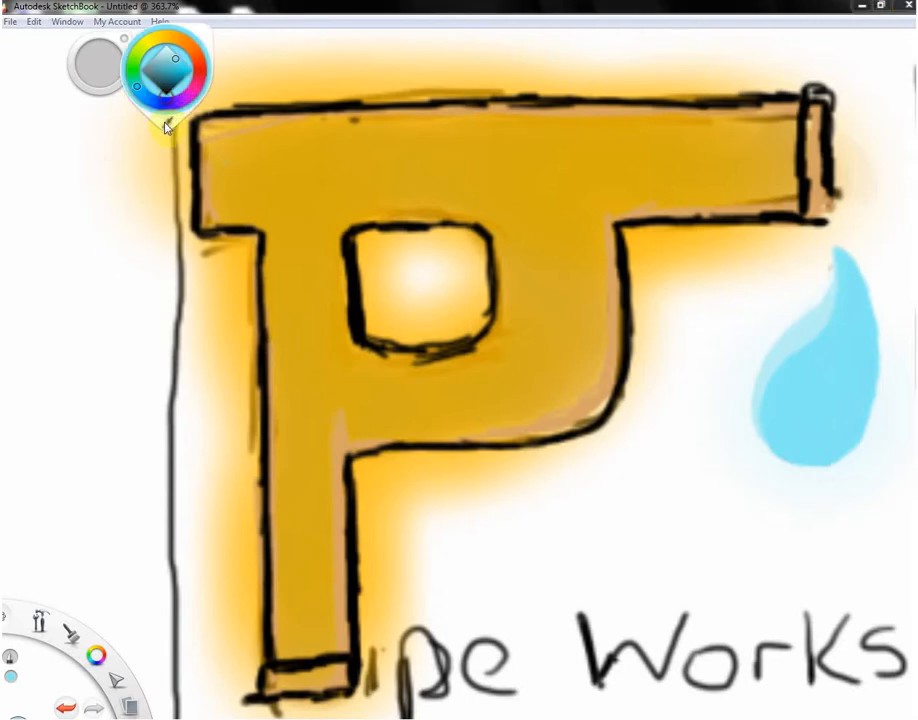
left_click(168, 122)
left_click(226, 163)
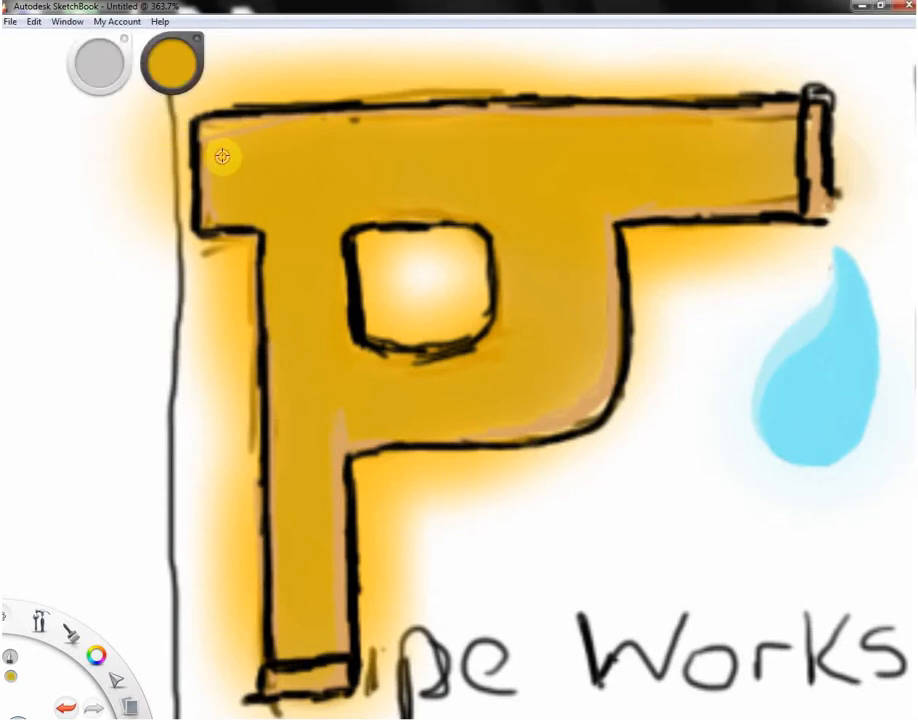
left_click(176, 78)
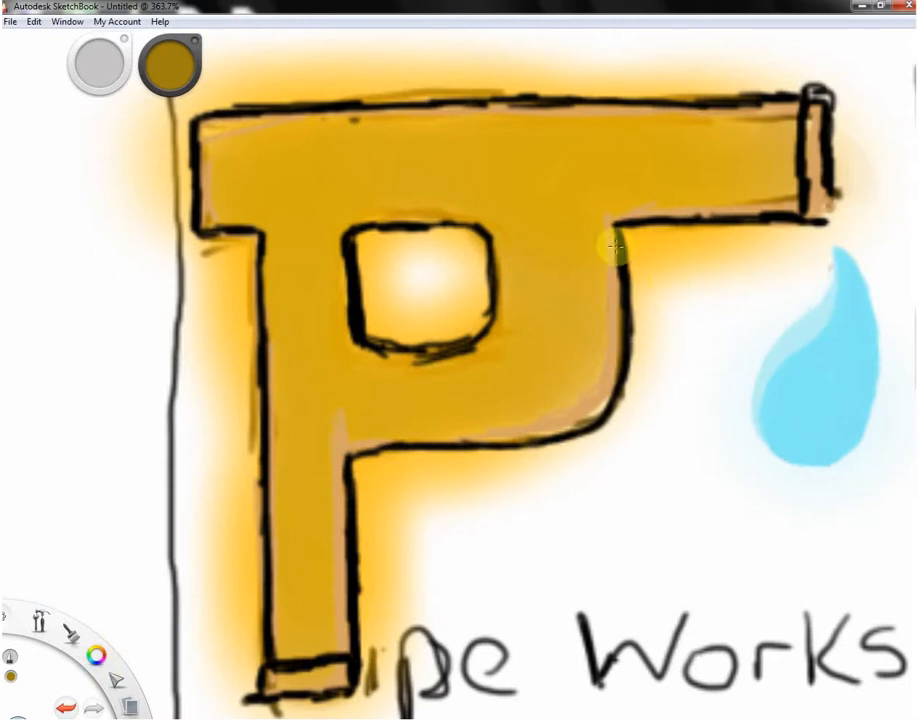
Paint a brownish-gold shadow inside the P's bowl along its outer curve, tapering along the lower edge with a smooth inner border
mouse_move(600, 225)
left_mouse_down()
mouse_move(556, 258)
mouse_move(585, 245)
mouse_move(554, 272)
mouse_move(601, 261)
mouse_move(549, 298)
mouse_move(563, 297)
mouse_move(544, 313)
mouse_move(570, 306)
mouse_move(550, 327)
mouse_move(590, 325)
mouse_move(588, 354)
mouse_move(571, 366)
mouse_move(589, 368)
mouse_move(558, 387)
mouse_move(588, 377)
mouse_move(532, 410)
mouse_move(585, 385)
mouse_move(551, 403)
mouse_move(564, 401)
mouse_move(539, 410)
mouse_move(591, 378)
mouse_move(598, 361)
mouse_move(576, 386)
mouse_move(592, 370)
mouse_move(580, 370)
mouse_move(585, 359)
mouse_move(551, 376)
mouse_move(590, 333)
mouse_move(562, 346)
mouse_move(584, 302)
mouse_move(565, 326)
mouse_move(565, 346)
mouse_move(586, 339)
mouse_move(594, 318)
mouse_move(595, 357)
mouse_move(601, 326)
mouse_move(603, 340)
mouse_move(593, 378)
mouse_move(597, 369)
mouse_move(579, 387)
mouse_move(599, 364)
mouse_move(548, 406)
mouse_move(591, 381)
mouse_move(560, 404)
mouse_move(599, 343)
left_mouse_up()
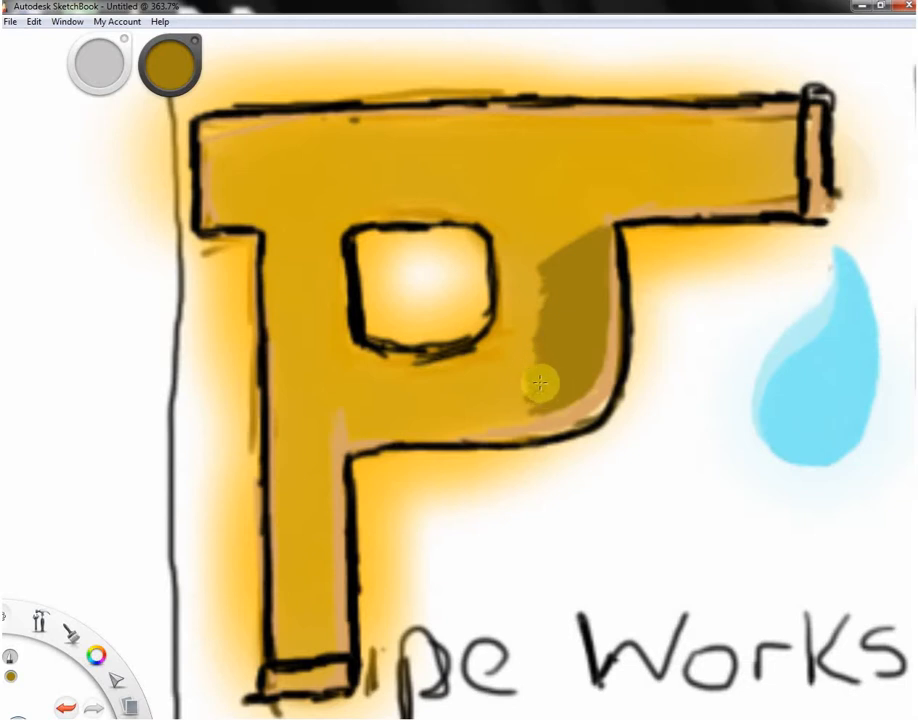
mouse_move(541, 384)
left_mouse_down()
mouse_move(495, 401)
mouse_move(512, 390)
mouse_move(500, 393)
mouse_move(551, 374)
mouse_move(515, 403)
mouse_move(538, 404)
mouse_move(496, 416)
mouse_move(559, 403)
mouse_move(483, 427)
mouse_move(526, 412)
mouse_move(462, 424)
mouse_move(499, 418)
mouse_move(511, 405)
mouse_move(468, 421)
mouse_move(492, 393)
left_mouse_up()
mouse_move(427, 427)
left_mouse_down()
mouse_move(475, 416)
mouse_move(483, 425)
left_mouse_up()
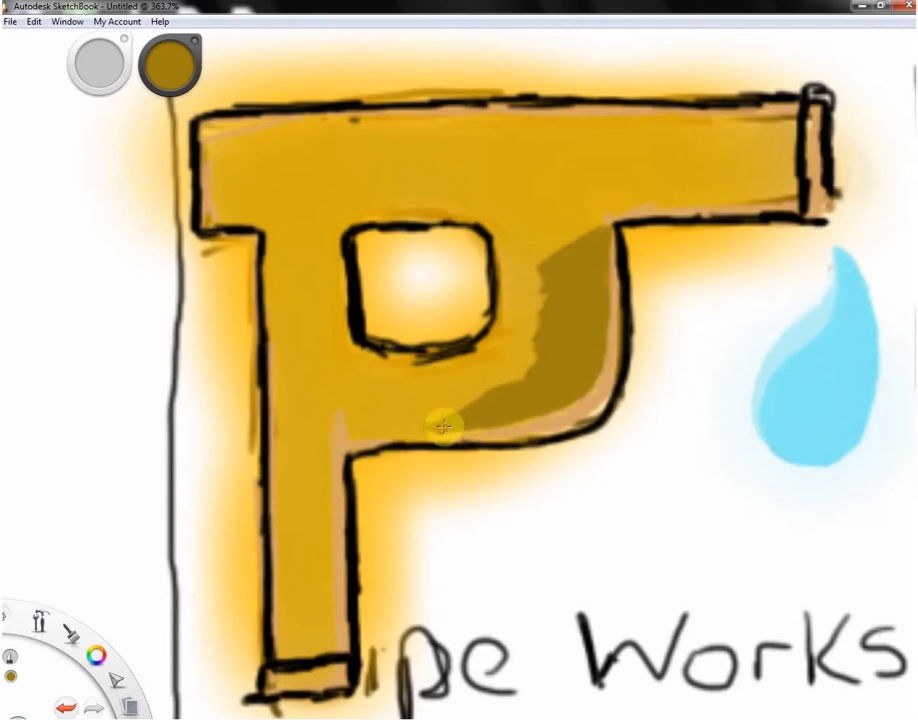
mouse_move(538, 348)
left_mouse_down()
mouse_move(503, 386)
mouse_move(550, 295)
mouse_move(541, 271)
mouse_move(533, 336)
mouse_move(543, 294)
mouse_move(509, 375)
mouse_move(527, 354)
mouse_move(496, 391)
mouse_move(545, 321)
mouse_move(520, 373)
mouse_move(536, 331)
mouse_move(525, 390)
mouse_move(512, 401)
mouse_move(592, 301)
left_mouse_up()
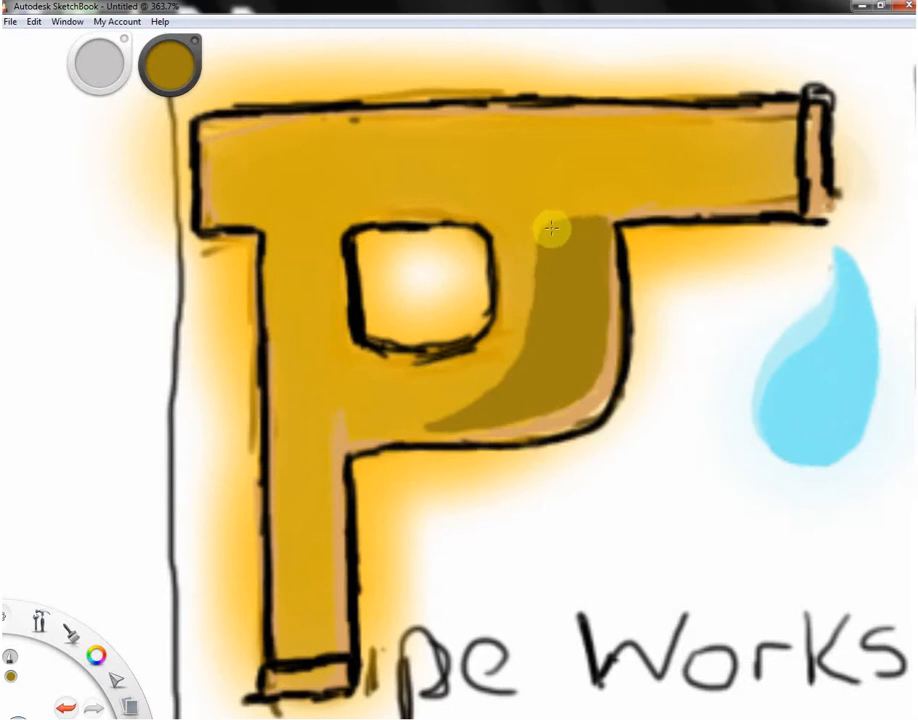
Extend the brownish-gold shadow along the underside of the arm above the droplet and down the inner edge of the stem
mouse_move(544, 231)
left_mouse_down()
mouse_move(555, 213)
mouse_move(578, 211)
mouse_move(551, 212)
mouse_move(594, 207)
left_mouse_up()
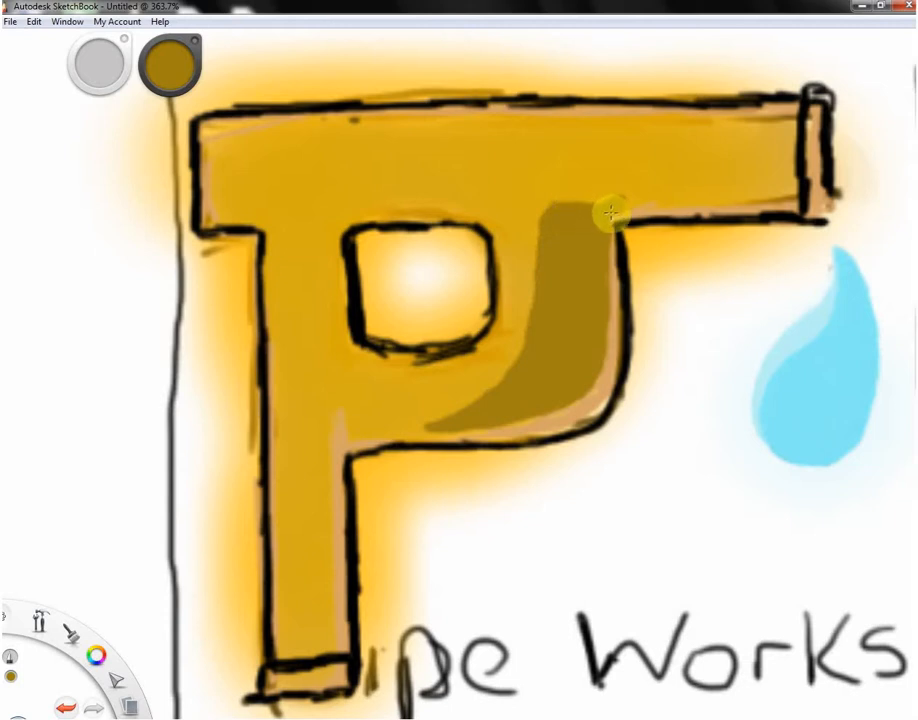
mouse_move(610, 212)
left_mouse_down()
mouse_move(555, 209)
mouse_move(600, 210)
left_mouse_up()
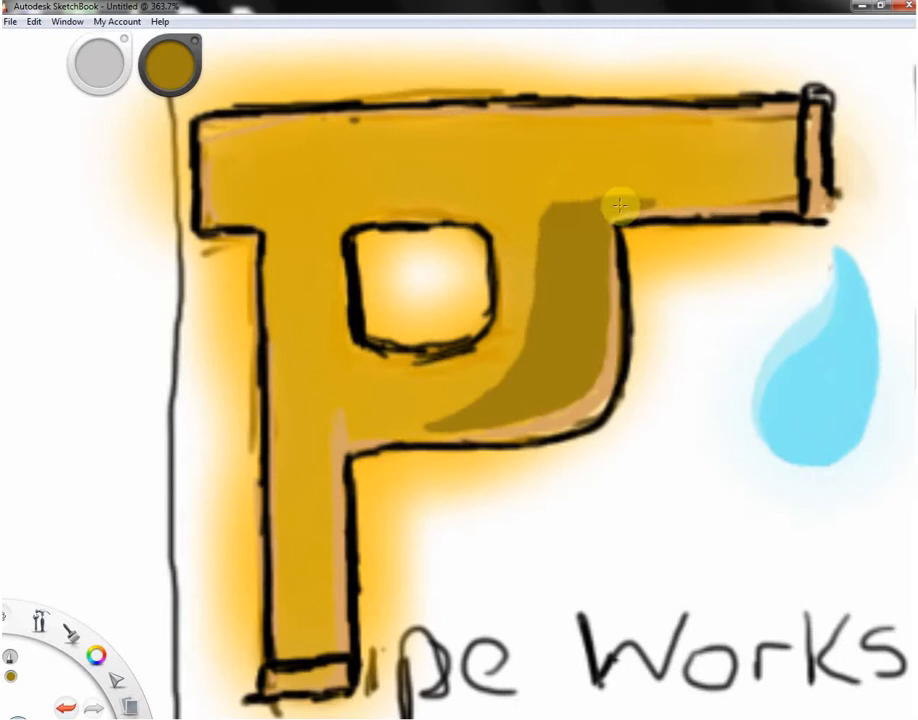
mouse_move(643, 199)
left_mouse_down()
mouse_move(794, 198)
mouse_move(755, 193)
left_mouse_up()
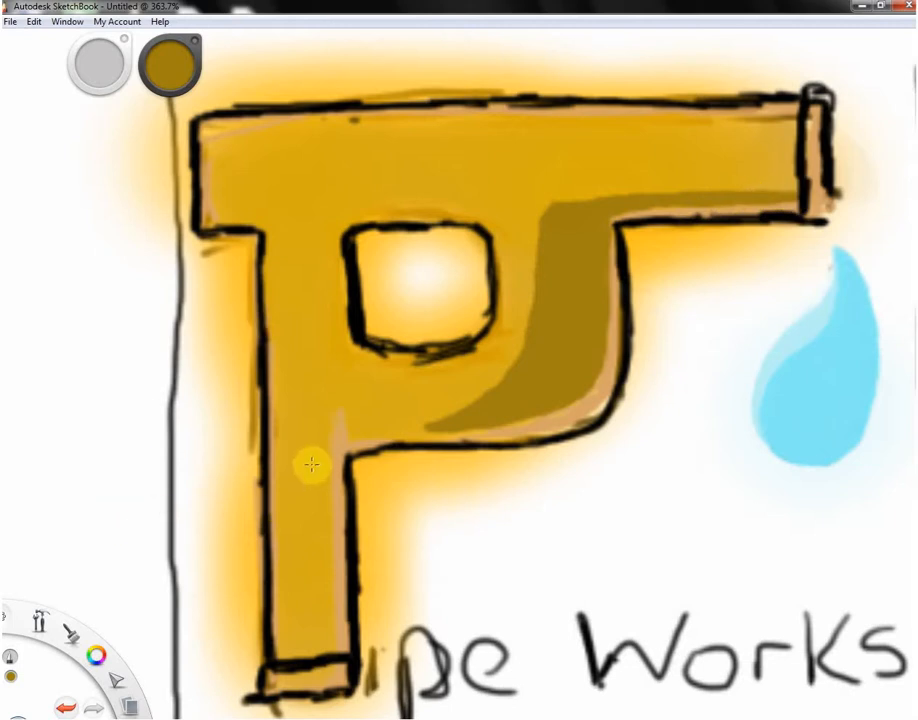
mouse_move(334, 432)
left_mouse_down()
mouse_move(374, 433)
mouse_move(345, 431)
mouse_move(452, 432)
mouse_move(494, 419)
mouse_move(448, 430)
mouse_move(486, 424)
left_mouse_up()
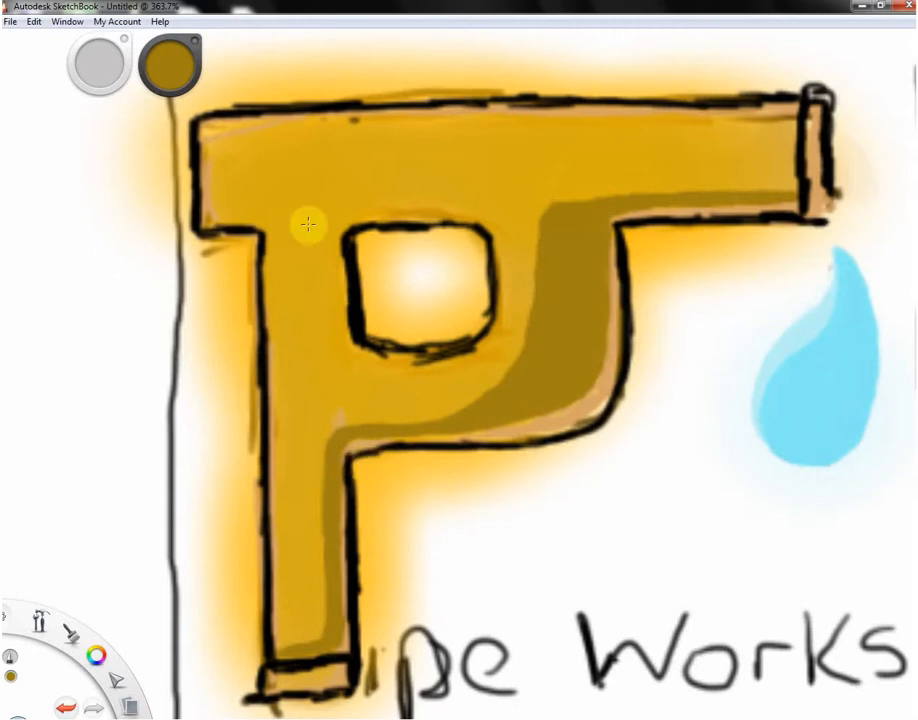
Brighten the brush color to a vivid golden yellow and paint a thin highlight line along the bowl's outer curve
left_click(168, 80)
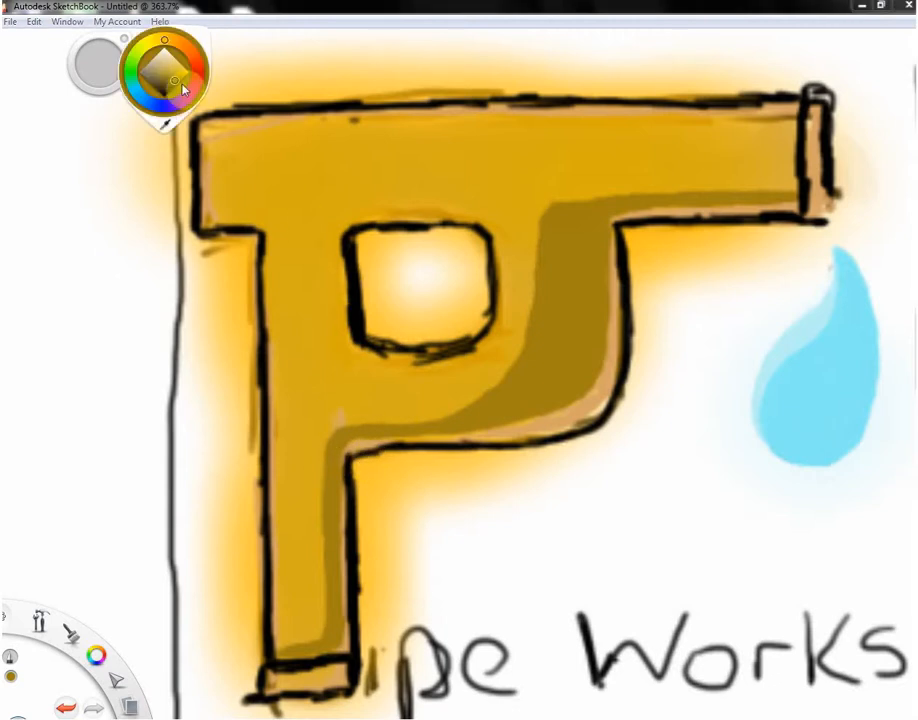
left_click_drag(179, 78, 186, 72)
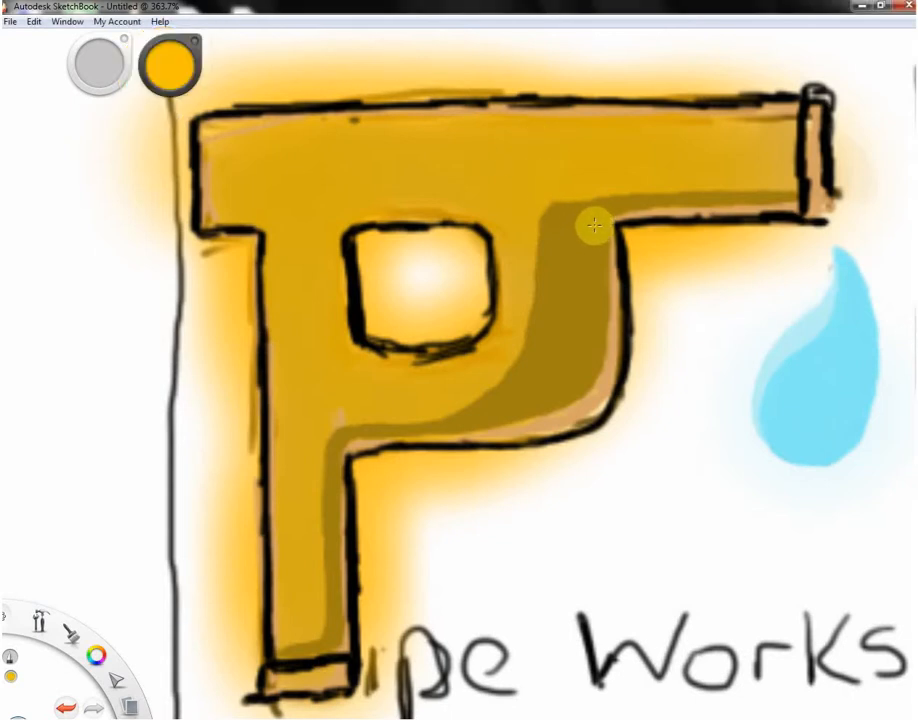
mouse_move(602, 226)
left_mouse_down()
mouse_move(597, 347)
mouse_move(604, 317)
left_mouse_up()
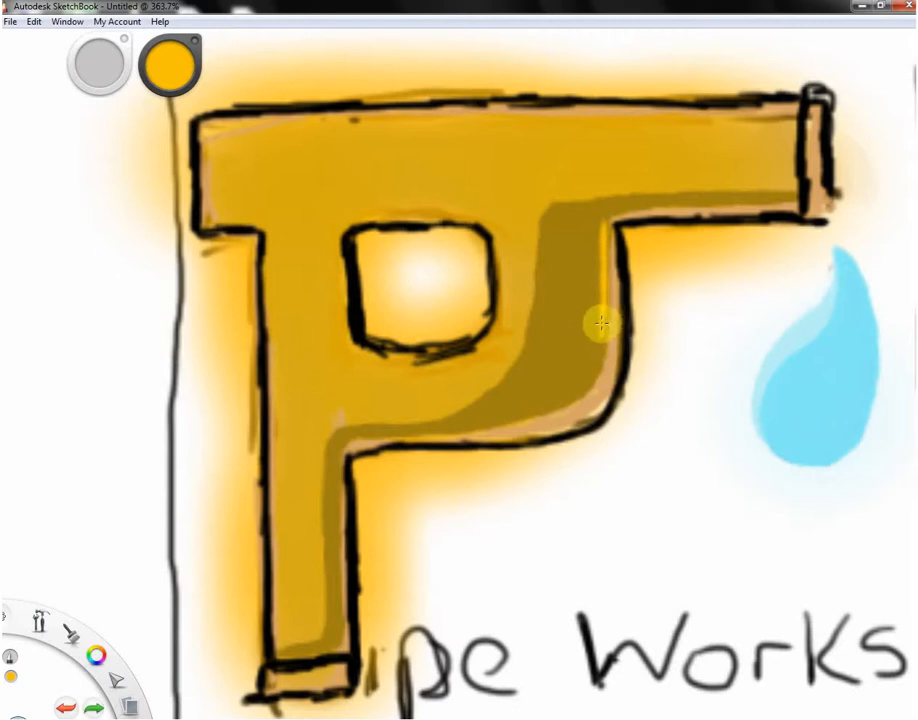
left_click_drag(602, 305, 600, 339)
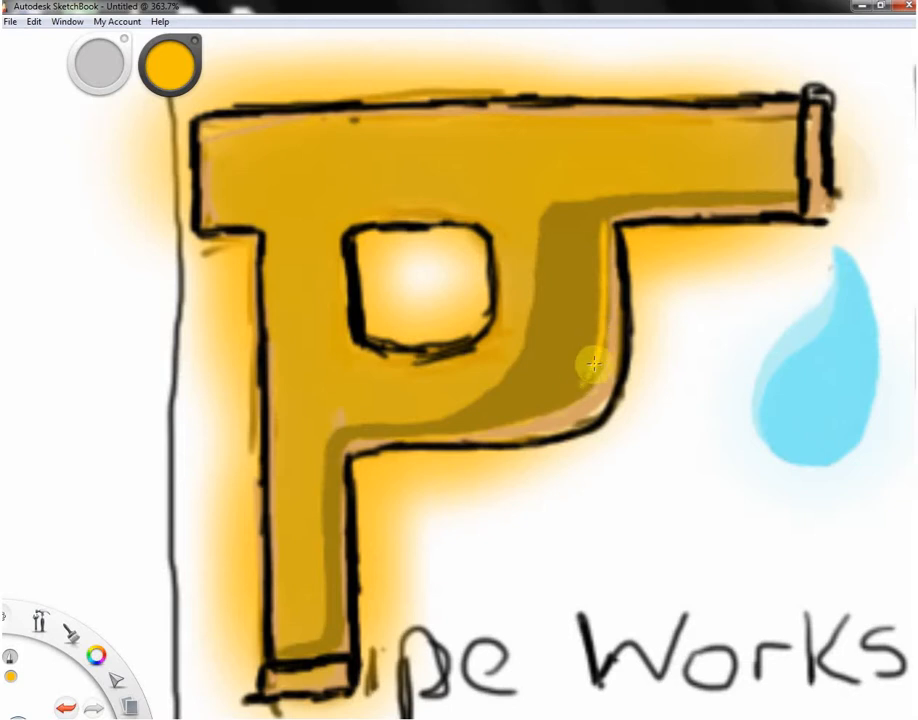
mouse_move(601, 352)
left_mouse_down()
mouse_move(572, 384)
mouse_move(593, 358)
mouse_move(560, 400)
left_mouse_up()
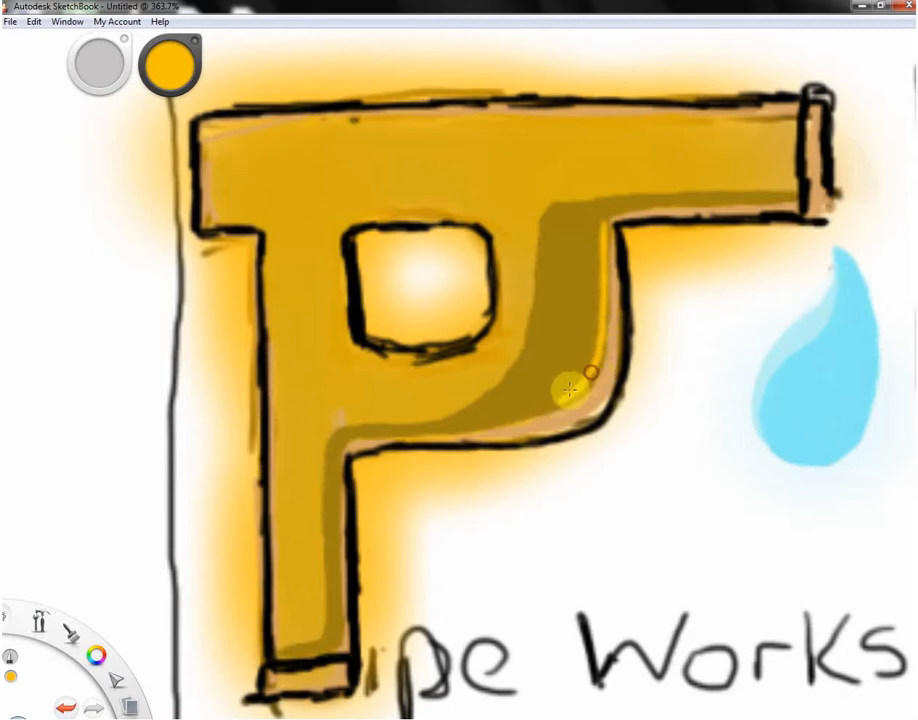
mouse_move(526, 412)
left_mouse_down()
mouse_move(552, 403)
mouse_move(466, 424)
left_mouse_up()
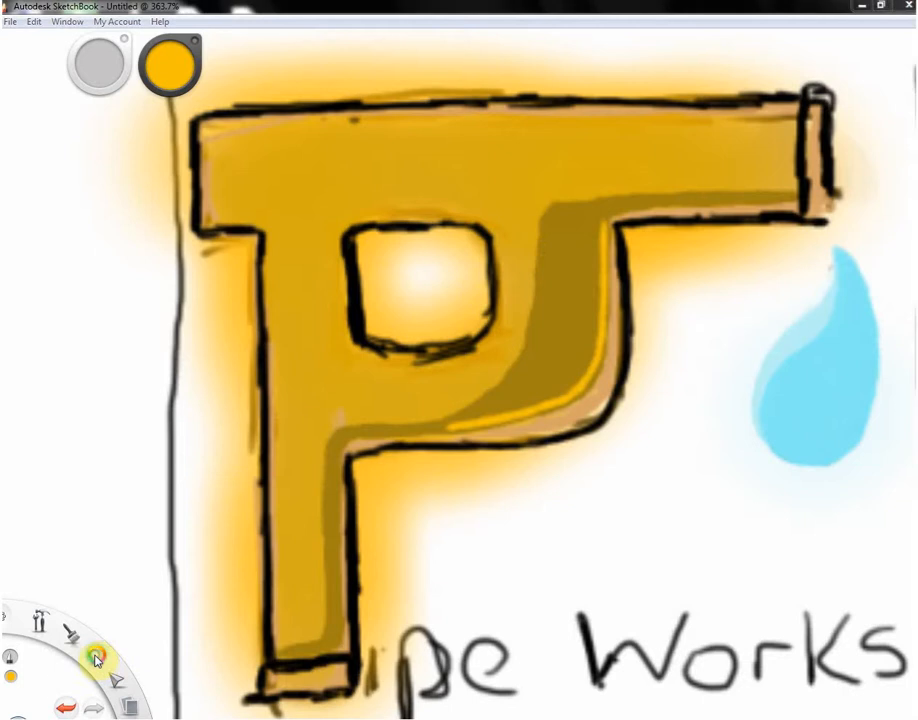
Switch the brush color to black and thicken the outline of the P's inner hole, heaviest on the side facing the stem
left_click_drag(95, 660, 96, 610)
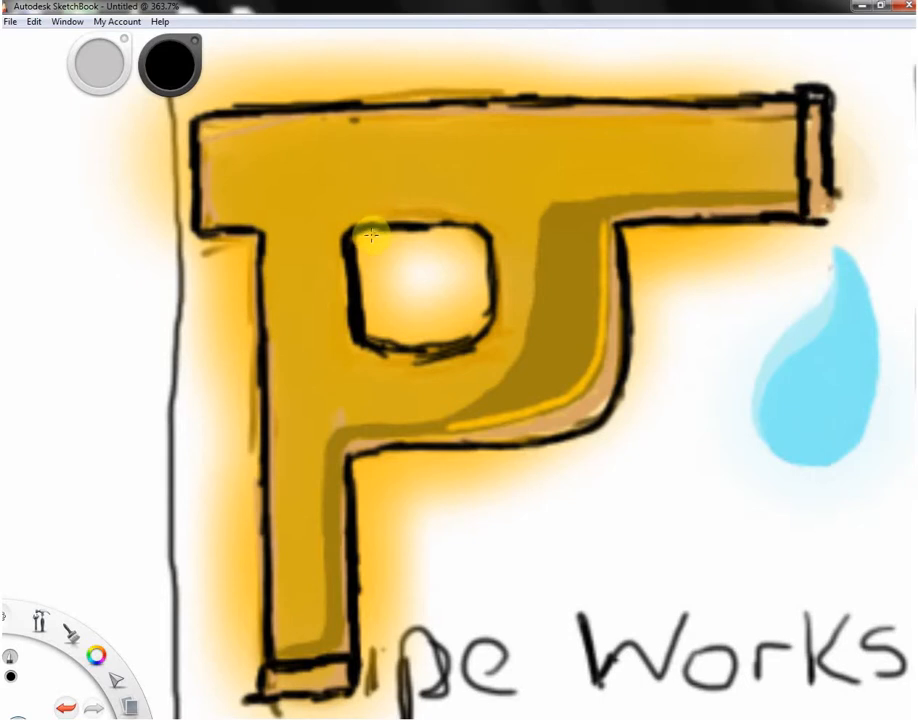
mouse_move(343, 251)
left_mouse_down()
mouse_move(347, 326)
mouse_move(347, 292)
mouse_move(355, 340)
mouse_move(351, 322)
mouse_move(377, 346)
mouse_move(349, 268)
mouse_move(357, 234)
mouse_move(357, 276)
mouse_move(359, 246)
mouse_move(344, 243)
mouse_move(348, 235)
mouse_move(363, 318)
mouse_move(358, 243)
mouse_move(371, 342)
left_mouse_up()
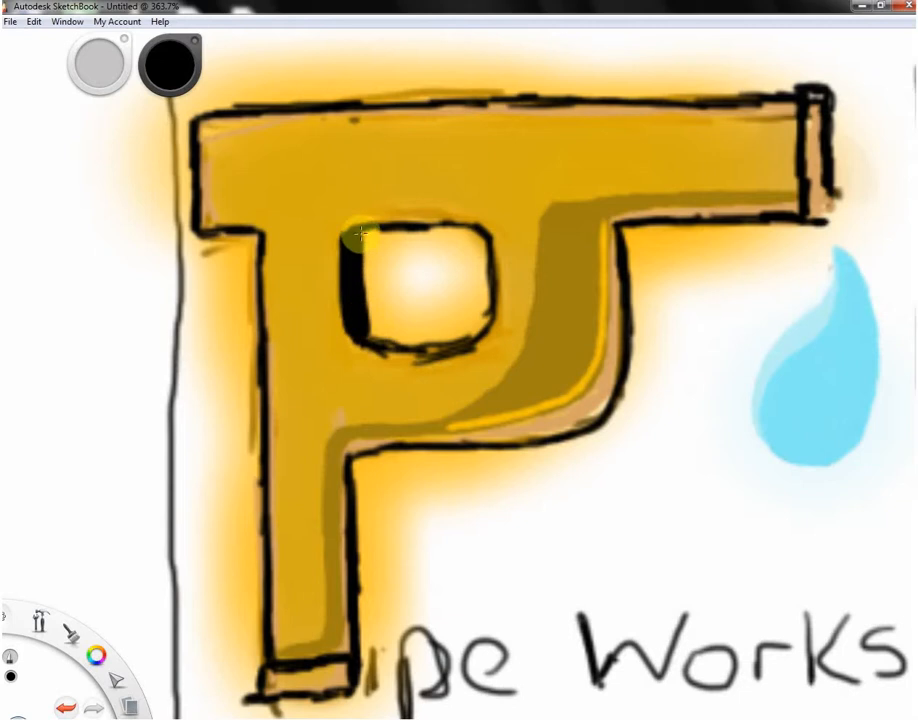
left_click_drag(354, 238, 366, 334)
mouse_move(355, 264)
left_mouse_down()
mouse_move(360, 308)
mouse_move(378, 326)
mouse_move(372, 356)
mouse_move(362, 333)
mouse_move(378, 341)
mouse_move(363, 330)
mouse_move(402, 345)
mouse_move(456, 346)
mouse_move(420, 347)
mouse_move(468, 340)
mouse_move(456, 342)
mouse_move(483, 327)
mouse_move(492, 306)
mouse_move(471, 336)
mouse_move(490, 302)
mouse_move(496, 243)
mouse_move(409, 229)
mouse_move(447, 228)
left_mouse_up()
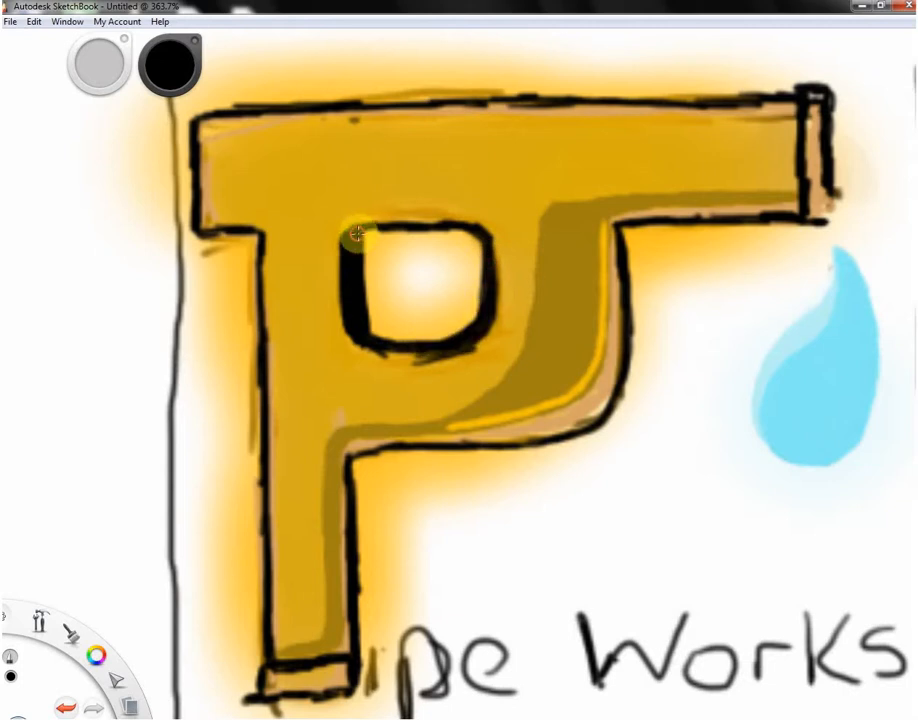
left_click_drag(357, 233, 440, 229)
left_click_drag(384, 228, 466, 230)
left_click_drag(404, 231, 483, 235)
left_click_drag(432, 228, 468, 231)
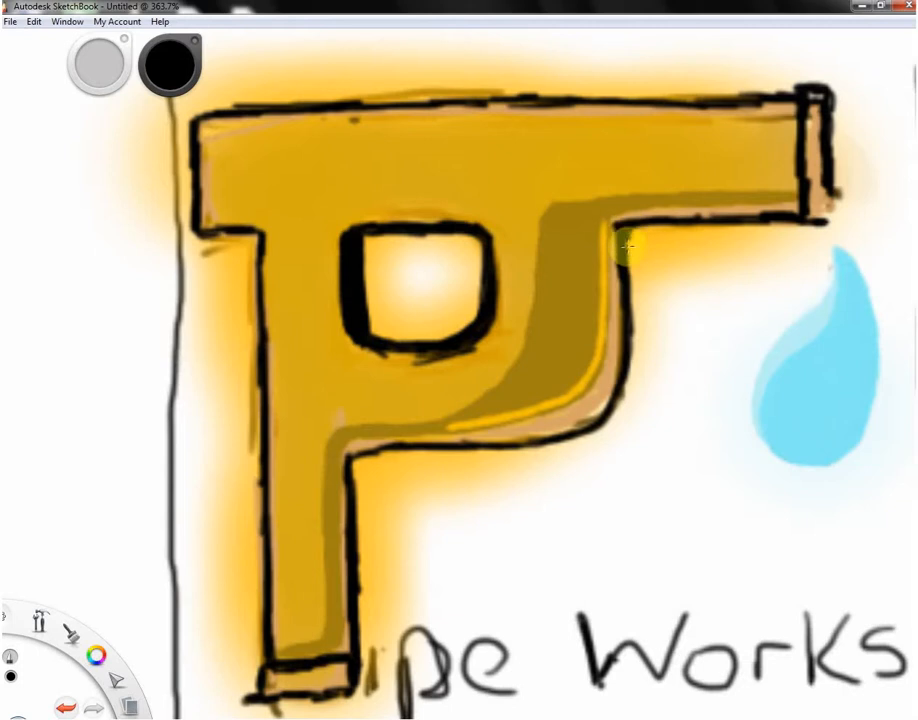
Thicken the black outline along the bowl's outer curve and its lower edge back to the stem
left_click_drag(625, 243, 632, 296)
mouse_move(634, 312)
left_mouse_down()
mouse_move(630, 378)
mouse_move(630, 351)
mouse_move(618, 400)
mouse_move(633, 350)
mouse_move(621, 392)
mouse_move(632, 373)
mouse_move(612, 418)
mouse_move(629, 370)
mouse_move(618, 414)
mouse_move(632, 378)
mouse_move(616, 411)
left_mouse_up()
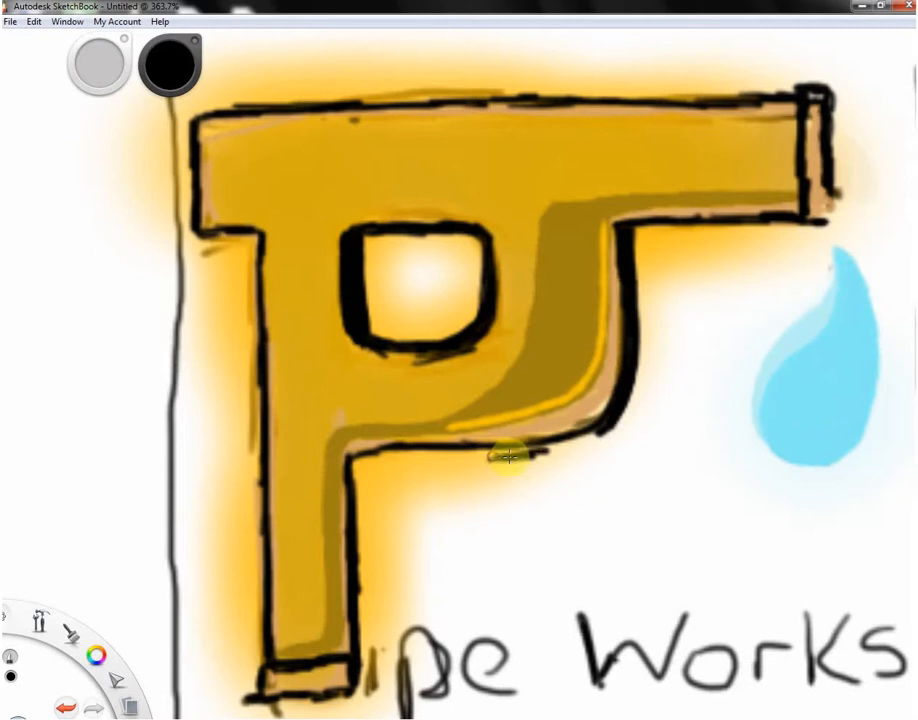
mouse_move(517, 455)
left_mouse_down()
mouse_move(590, 447)
mouse_move(551, 449)
mouse_move(605, 432)
mouse_move(583, 446)
mouse_move(578, 440)
mouse_move(594, 433)
mouse_move(535, 447)
left_mouse_up()
mouse_move(600, 429)
left_mouse_down()
mouse_move(513, 469)
mouse_move(489, 457)
mouse_move(459, 459)
mouse_move(498, 455)
mouse_move(405, 461)
mouse_move(454, 458)
mouse_move(425, 451)
mouse_move(471, 455)
mouse_move(430, 449)
mouse_move(509, 453)
mouse_move(383, 455)
mouse_move(415, 465)
mouse_move(365, 467)
mouse_move(425, 459)
mouse_move(379, 453)
mouse_move(409, 455)
mouse_move(353, 469)
mouse_move(374, 452)
mouse_move(353, 452)
mouse_move(403, 450)
left_mouse_up()
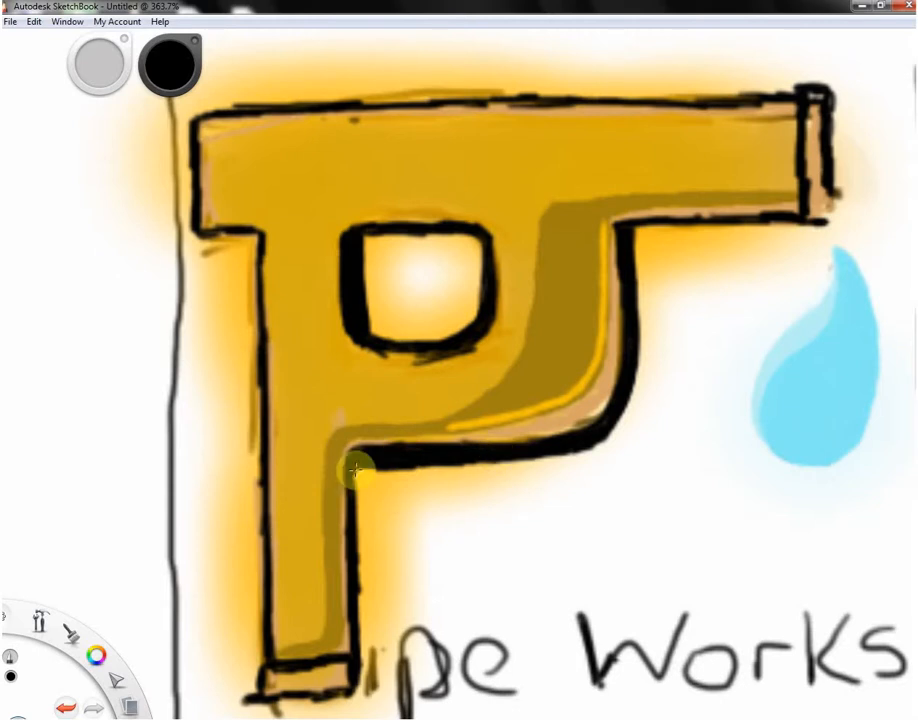
Thicken the stem's black outline from the bowl junction down to the cap at its foot
left_click_drag(353, 467, 357, 615)
left_click_drag(357, 567, 357, 602)
left_click_drag(352, 529, 357, 655)
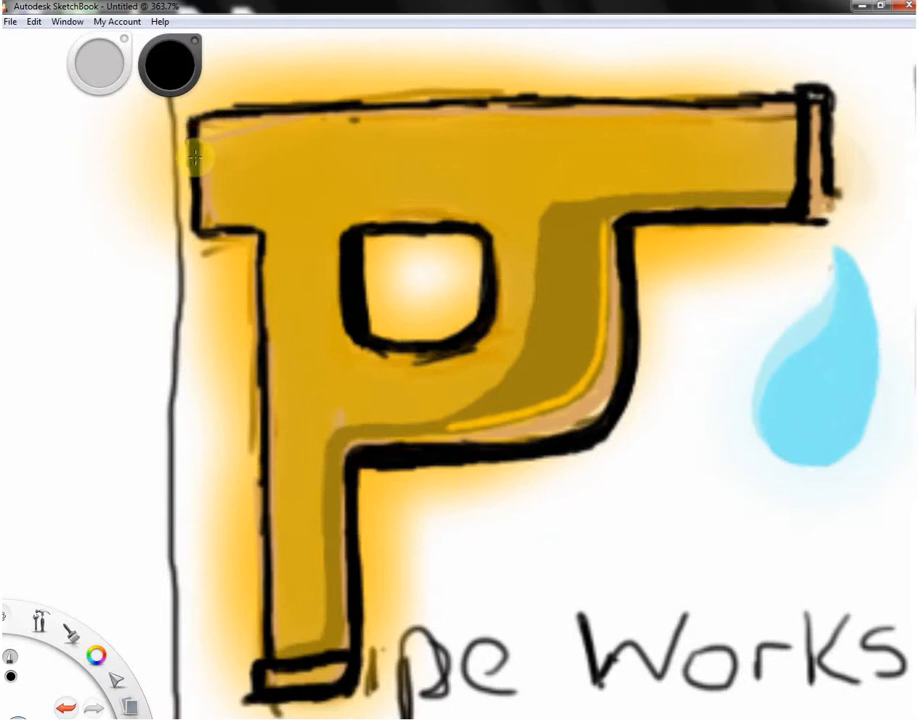
Draw a thick black line marking an end cap on the short arm of the P and thicken the stem's outer outline
mouse_move(220, 119)
left_mouse_down()
mouse_move(222, 215)
mouse_move(224, 177)
left_mouse_up()
mouse_move(224, 180)
left_mouse_down()
mouse_move(218, 224)
mouse_move(228, 232)
mouse_move(213, 205)
left_mouse_up()
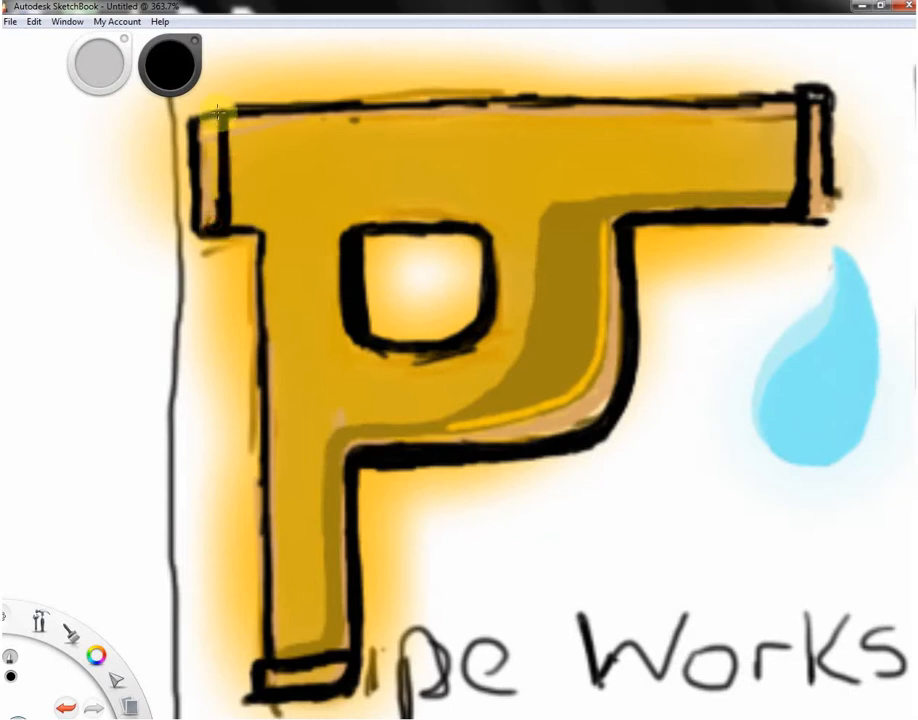
left_click_drag(223, 122, 222, 208)
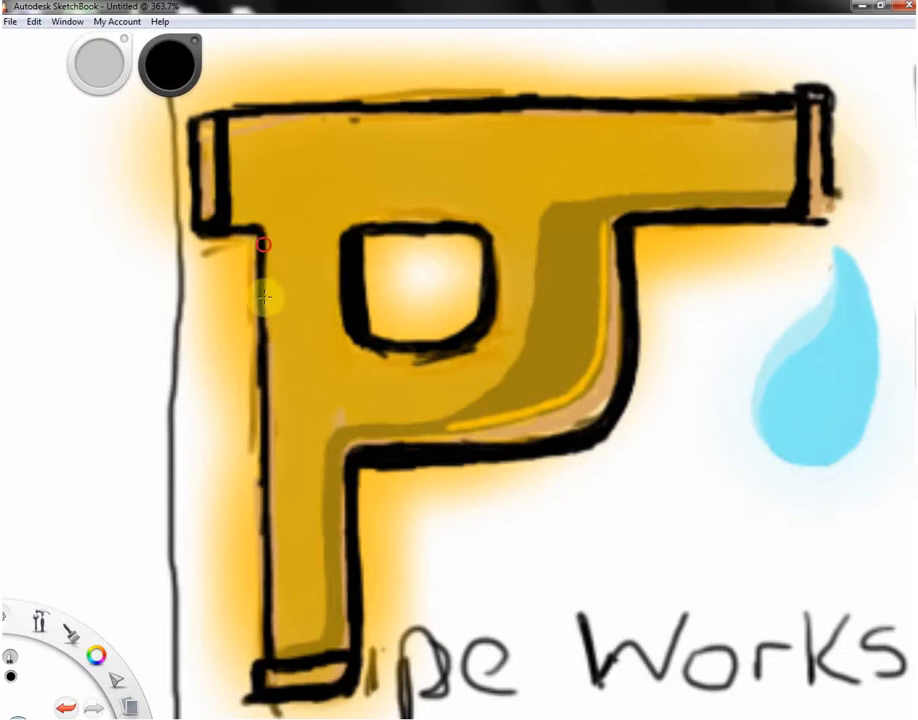
mouse_move(266, 236)
left_mouse_down()
mouse_move(267, 365)
mouse_move(287, 342)
mouse_move(416, 307)
mouse_move(331, 348)
mouse_move(262, 338)
mouse_move(258, 379)
mouse_move(260, 347)
mouse_move(267, 393)
mouse_move(266, 331)
mouse_move(262, 492)
left_mouse_up()
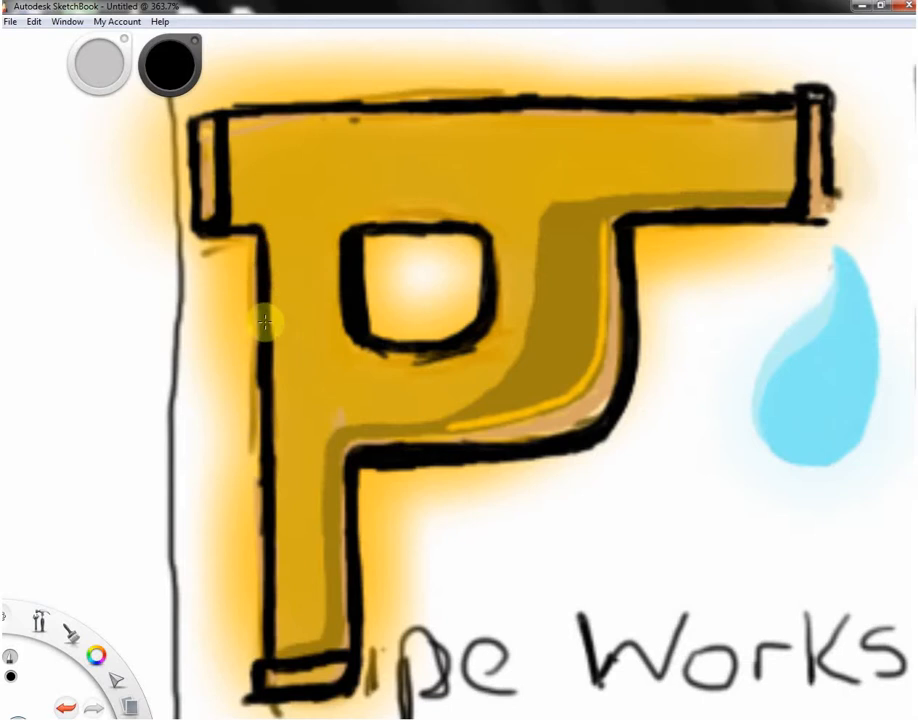
left_click_drag(262, 281, 266, 350)
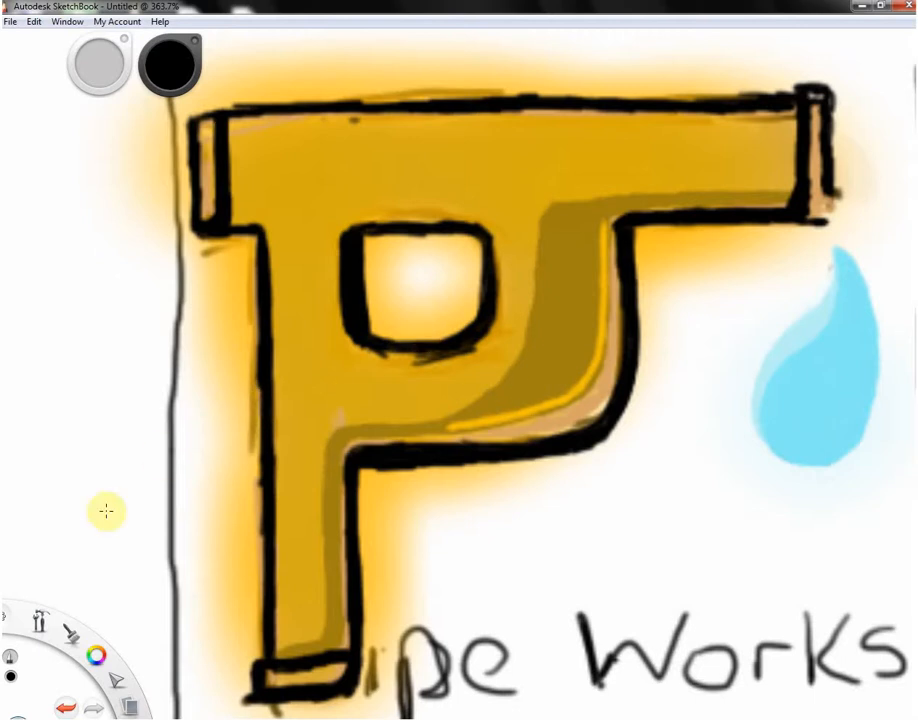
Sample the P's golden color and fill the end caps of its short and long arms, rounding their inner corners
left_click(175, 80)
left_click(165, 126)
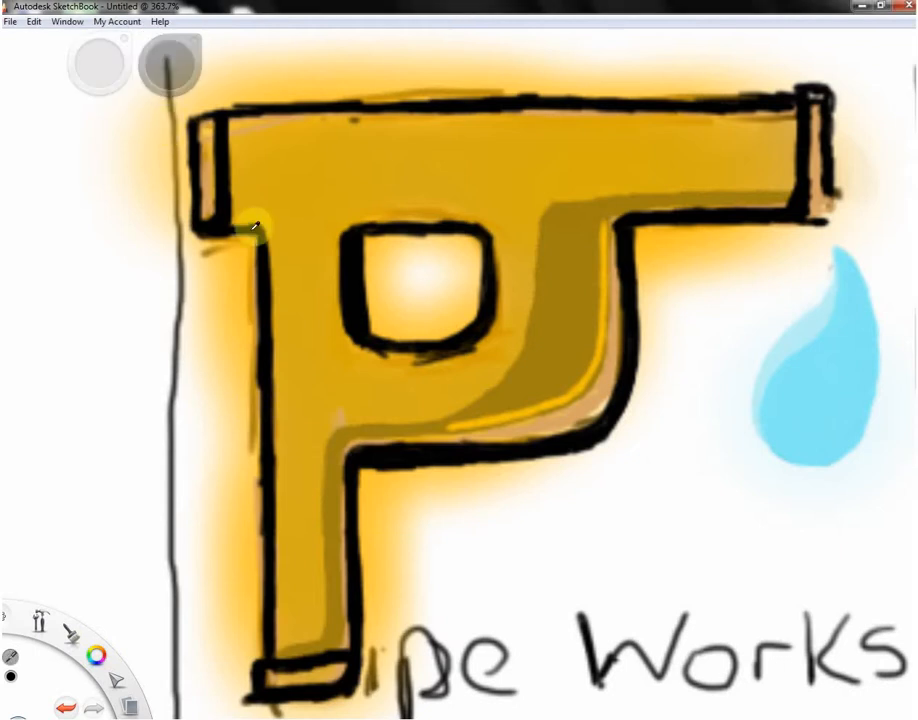
left_click(344, 382)
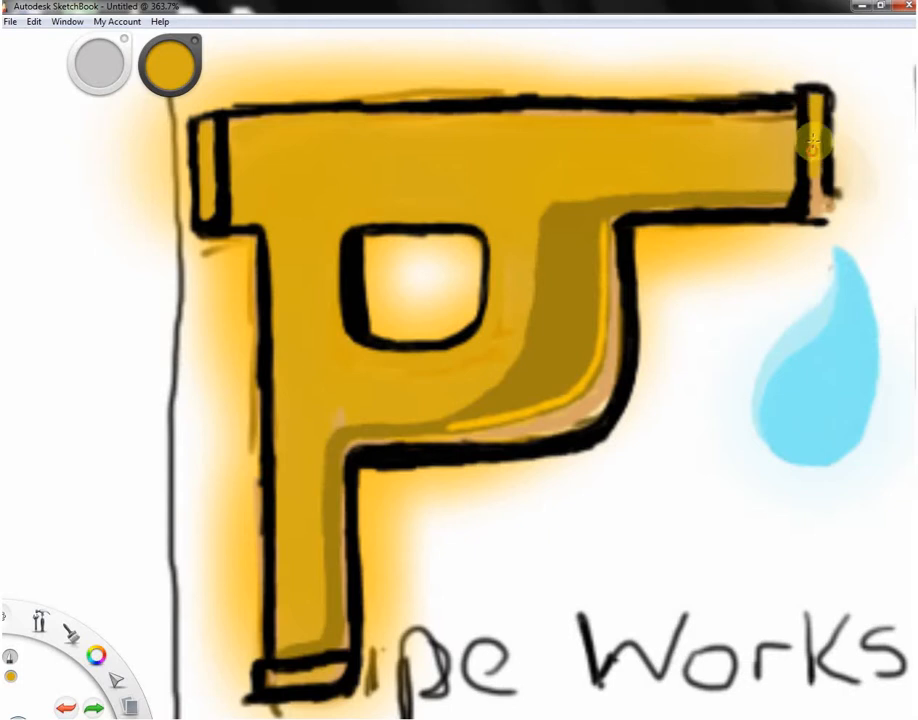
left_click_drag(814, 141, 816, 161)
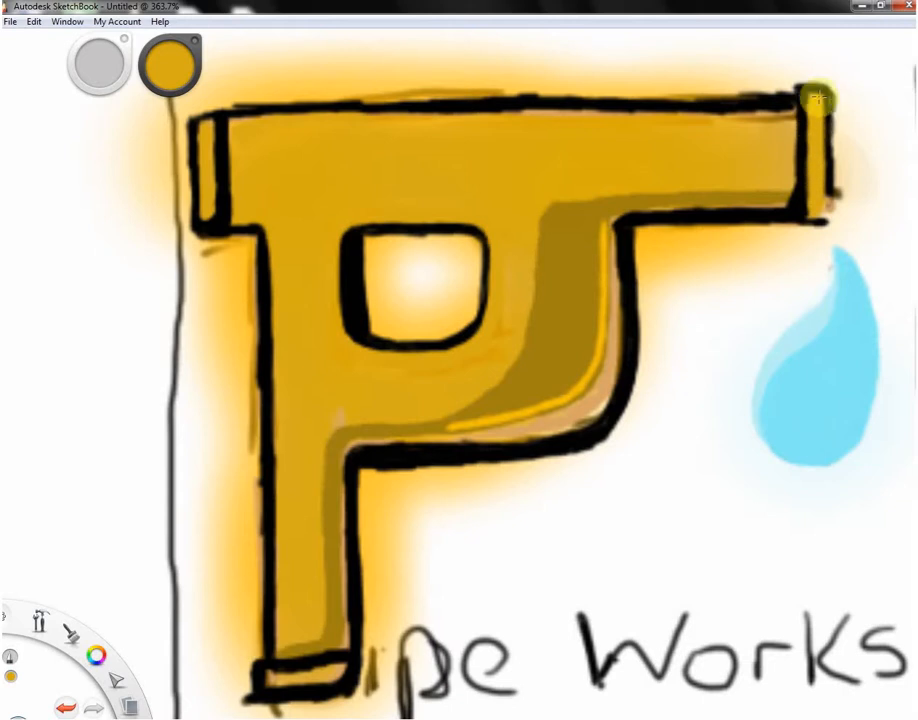
left_click_drag(818, 98, 816, 224)
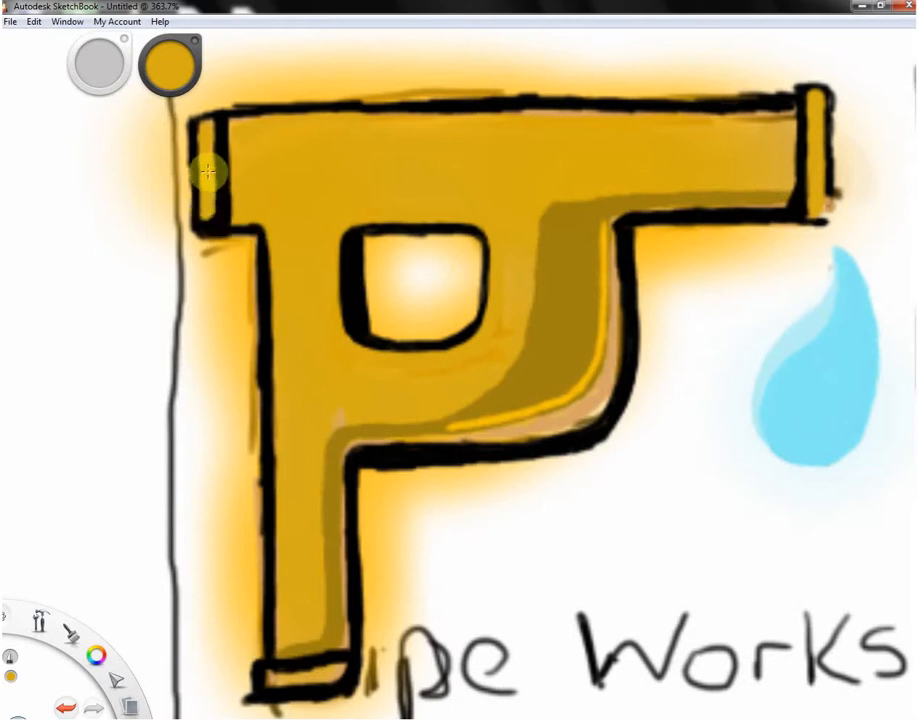
mouse_move(207, 137)
left_mouse_down()
mouse_move(213, 198)
mouse_move(212, 167)
mouse_move(217, 181)
mouse_move(215, 158)
mouse_move(209, 211)
mouse_move(212, 128)
mouse_move(216, 148)
mouse_move(212, 128)
mouse_move(213, 157)
mouse_move(208, 135)
mouse_move(200, 170)
mouse_move(199, 143)
mouse_move(198, 183)
mouse_move(200, 138)
mouse_move(205, 204)
left_mouse_up()
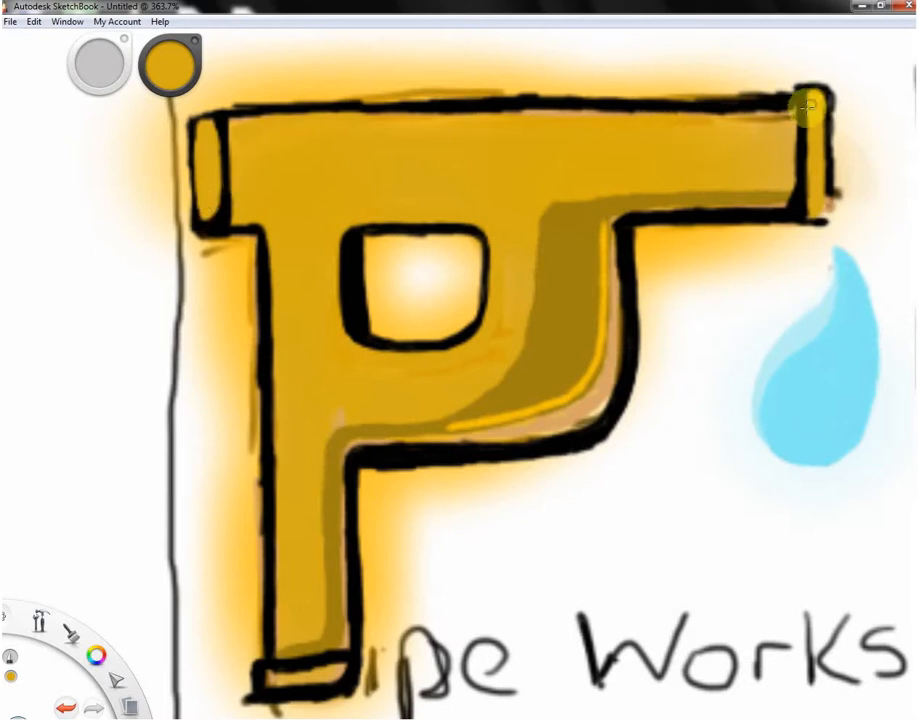
mouse_move(808, 105)
left_mouse_down()
mouse_move(812, 98)
mouse_move(808, 124)
left_mouse_up()
mouse_move(808, 199)
left_mouse_down()
mouse_move(818, 190)
mouse_move(802, 126)
left_mouse_up()
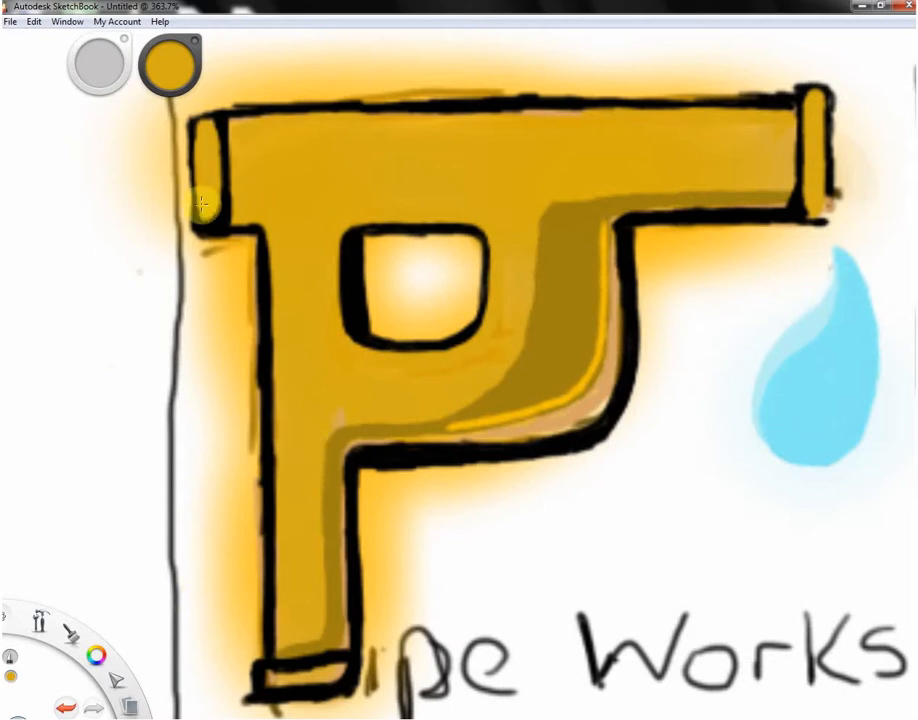
Switch the brush to a brighter golden yellow and extend the bowl's highlight around the corner under the long arm
left_click_drag(176, 68, 174, 85)
left_click(174, 85)
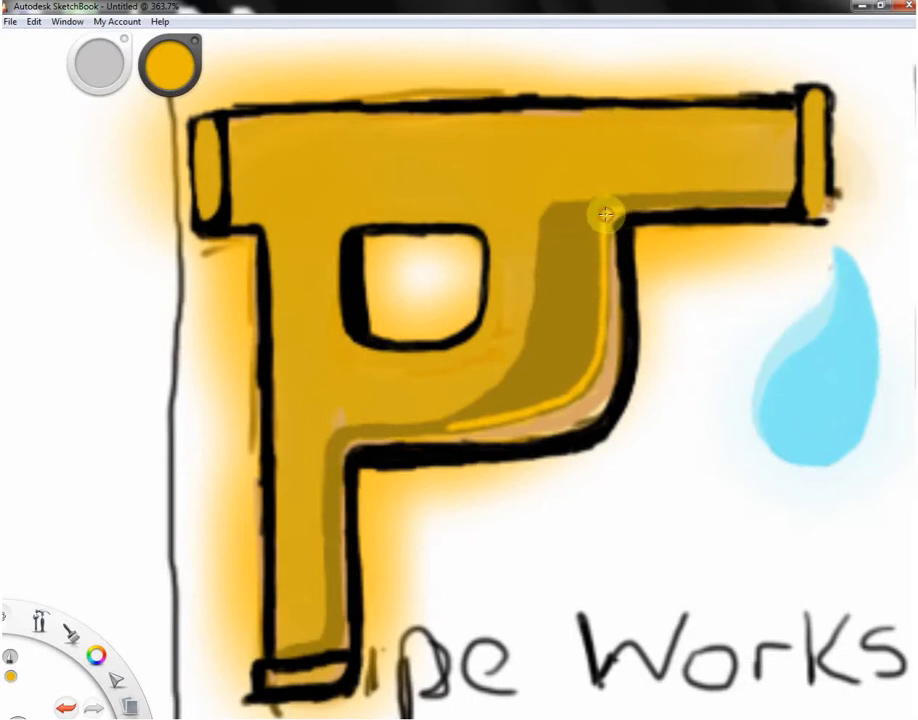
mouse_move(572, 221)
left_mouse_down()
mouse_move(606, 214)
mouse_move(556, 221)
mouse_move(607, 223)
mouse_move(555, 240)
mouse_move(602, 239)
mouse_move(557, 255)
mouse_move(603, 253)
mouse_move(557, 265)
mouse_move(603, 266)
mouse_move(555, 273)
left_mouse_up()
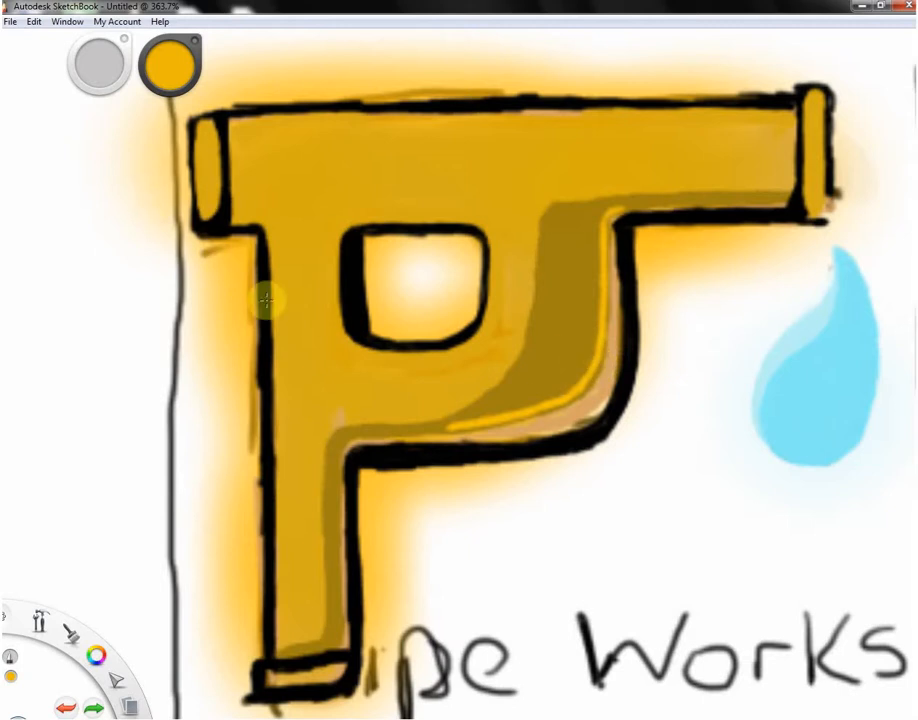
Erase the left vertical border line and the outer golden glow along the P's left side and upper edge
key("space")
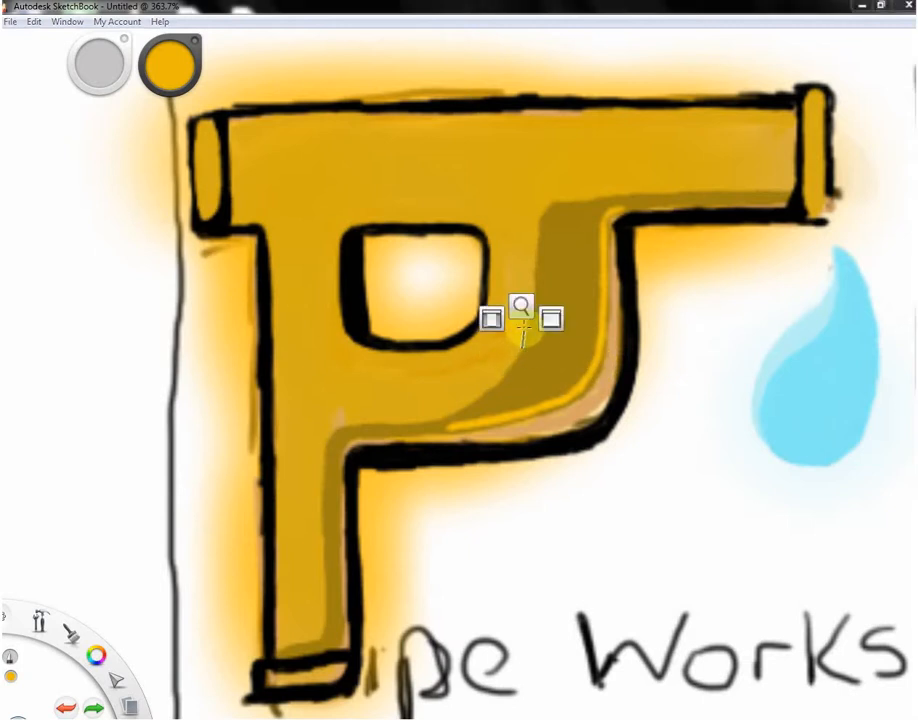
mouse_move(533, 330)
left_mouse_down()
mouse_move(561, 322)
mouse_move(512, 330)
mouse_move(536, 328)
mouse_move(526, 328)
left_mouse_up()
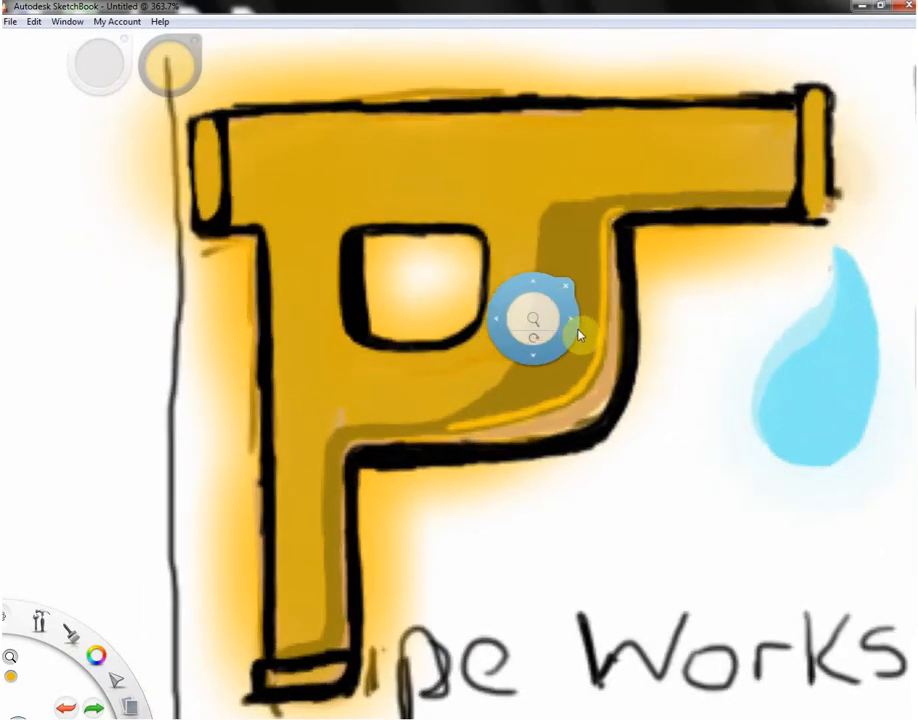
mouse_move(704, 452)
left_mouse_down()
mouse_move(682, 459)
mouse_move(703, 451)
left_mouse_up()
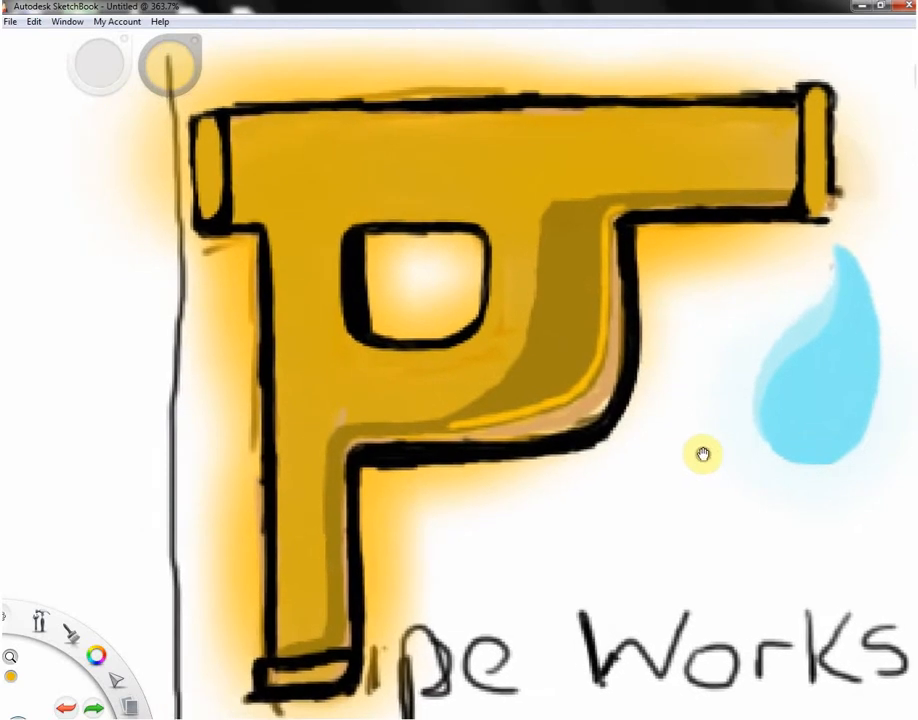
left_click_drag(697, 404, 650, 423)
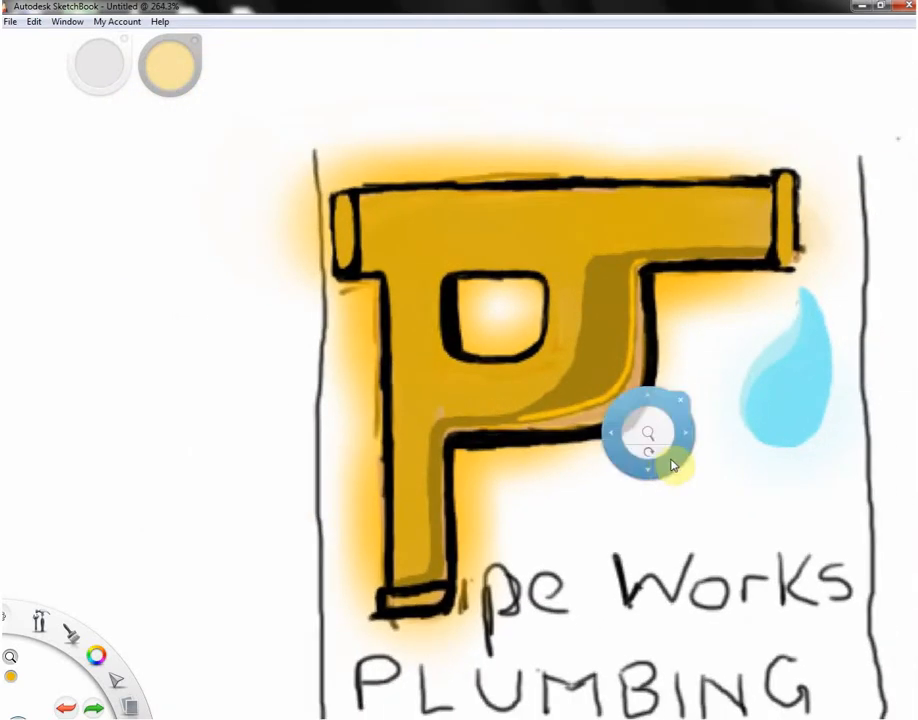
mouse_move(668, 465)
left_mouse_down()
mouse_move(676, 500)
mouse_move(613, 412)
mouse_move(566, 406)
mouse_move(575, 404)
mouse_move(568, 391)
mouse_move(577, 404)
left_mouse_up()
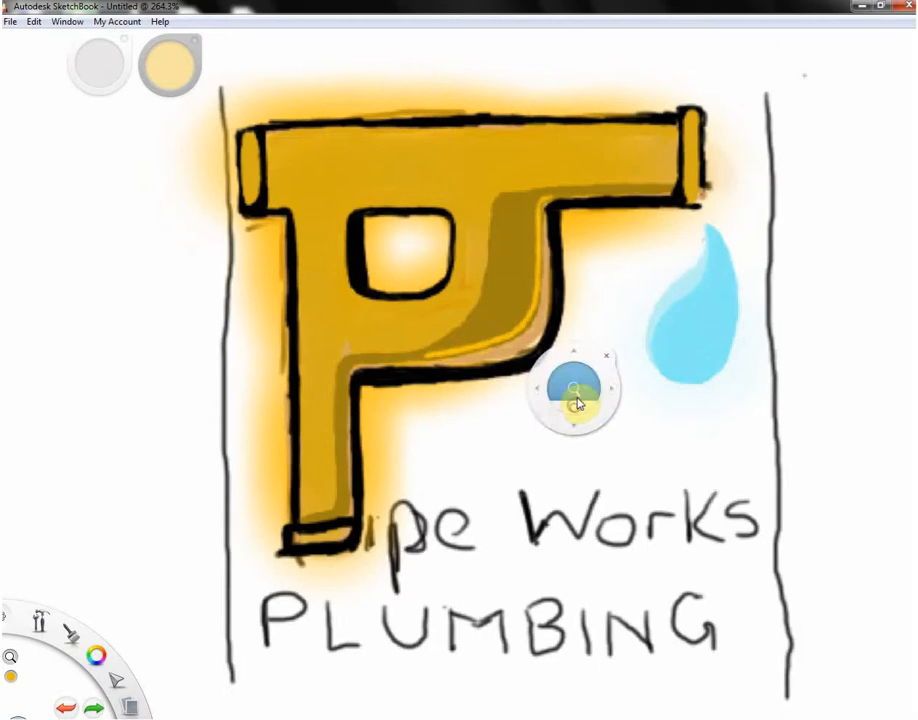
left_click(603, 358)
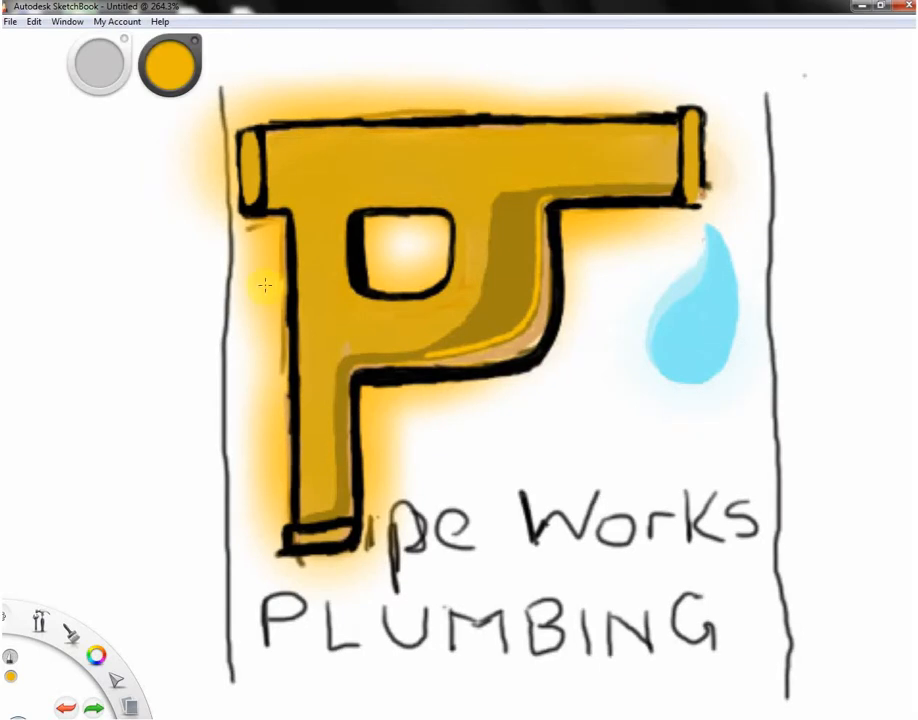
left_click_drag(70, 641, 101, 665)
mouse_move(217, 386)
left_mouse_down()
mouse_move(224, 321)
mouse_move(230, 614)
mouse_move(221, 537)
mouse_move(222, 619)
mouse_move(232, 664)
mouse_move(221, 561)
mouse_move(238, 545)
mouse_move(236, 471)
mouse_move(253, 556)
mouse_move(255, 376)
mouse_move(268, 515)
mouse_move(269, 498)
mouse_move(266, 480)
mouse_move(266, 531)
mouse_move(247, 285)
mouse_move(272, 441)
mouse_move(258, 332)
mouse_move(225, 331)
mouse_move(226, 294)
mouse_move(258, 258)
mouse_move(255, 242)
mouse_move(220, 241)
mouse_move(231, 241)
mouse_move(193, 165)
mouse_move(190, 117)
mouse_move(178, 162)
mouse_move(201, 90)
mouse_move(169, 126)
mouse_move(202, 122)
mouse_move(260, 82)
mouse_move(208, 120)
mouse_move(217, 201)
mouse_move(226, 120)
left_mouse_up()
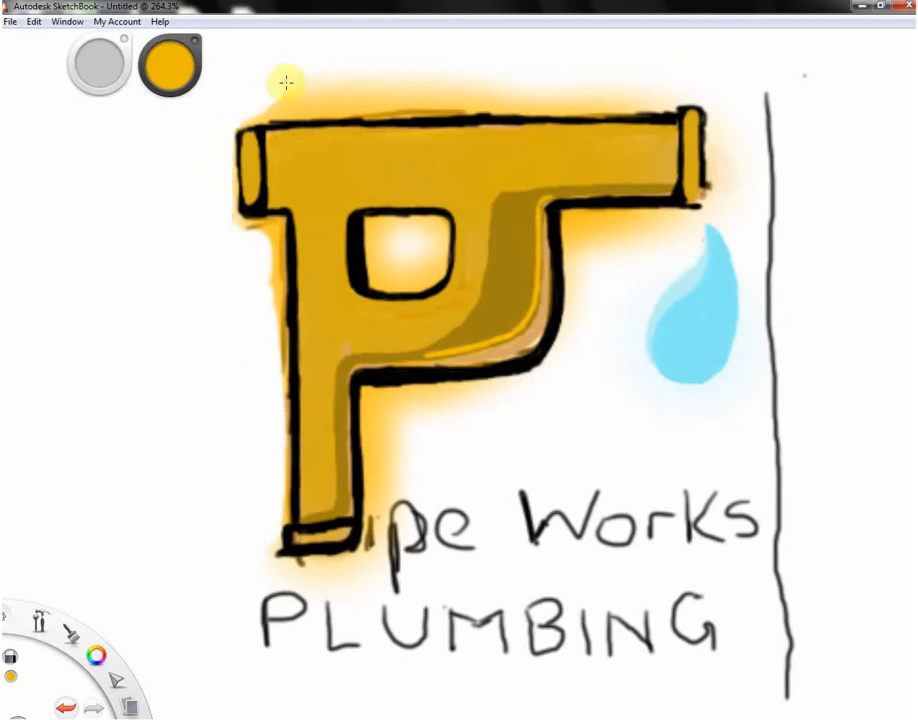
mouse_move(394, 76)
left_mouse_down()
mouse_move(309, 84)
mouse_move(244, 105)
mouse_move(437, 77)
left_mouse_up()
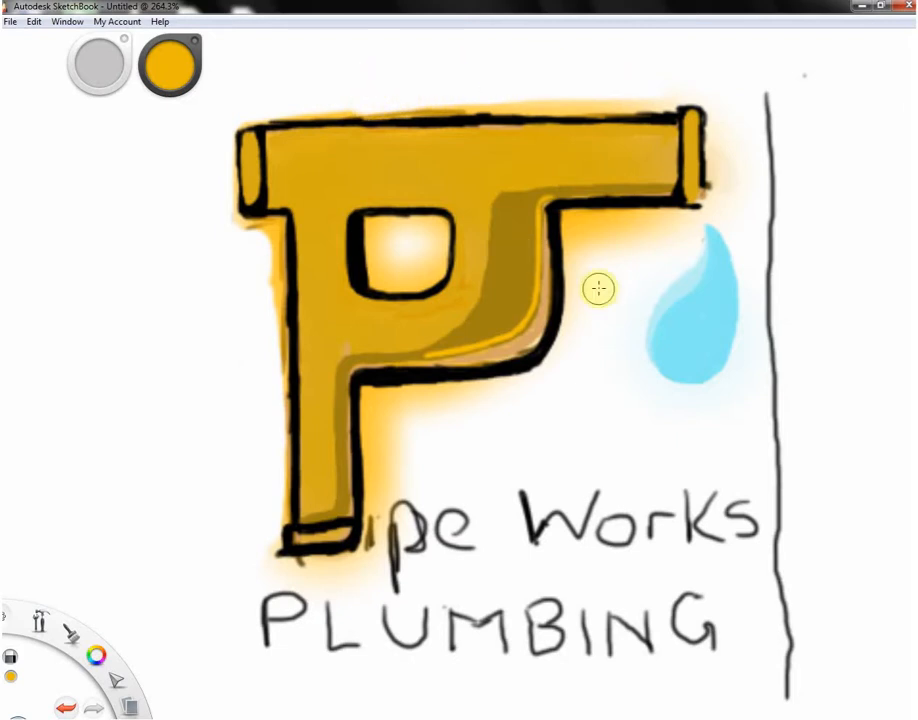
Erase the golden glow beneath the long arm and inside the P's hole, cleaning up to the black outline
left_click_drag(585, 262, 628, 249)
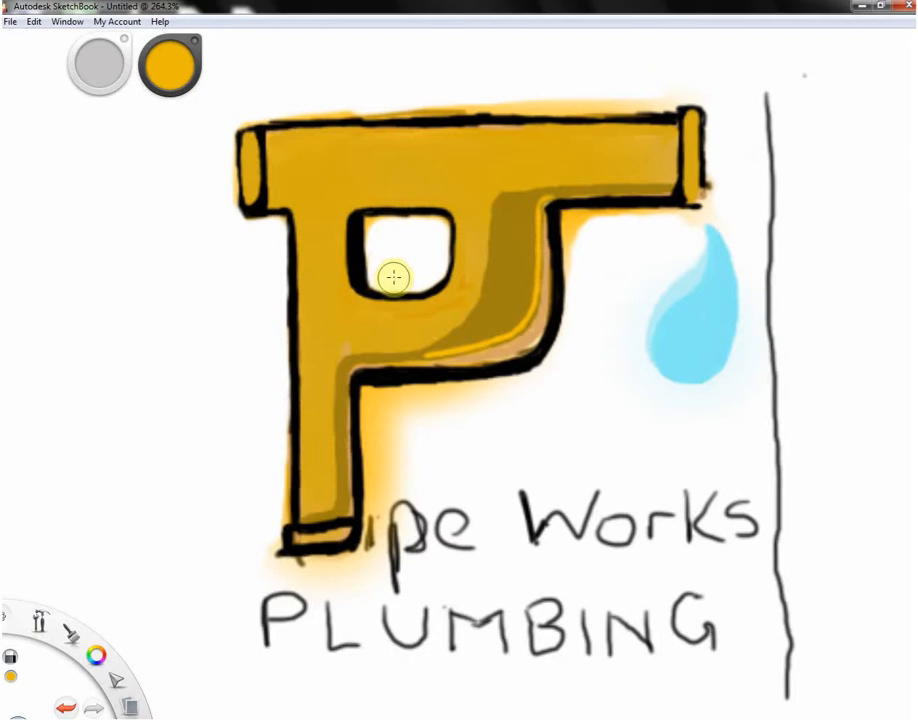
key("space")
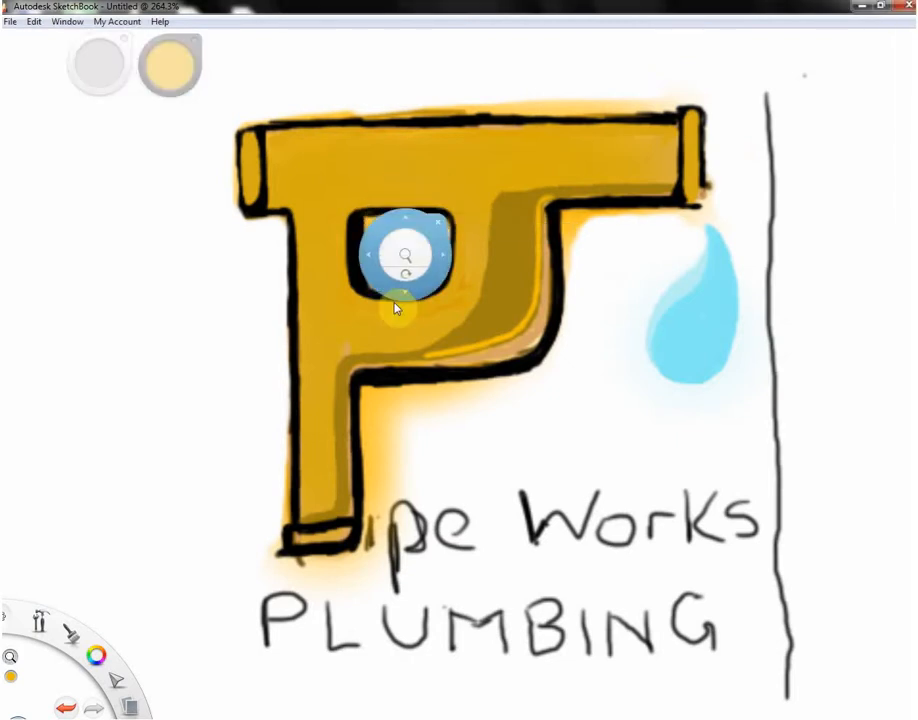
left_click_drag(382, 322, 510, 252)
left_click_drag(461, 231, 328, 139)
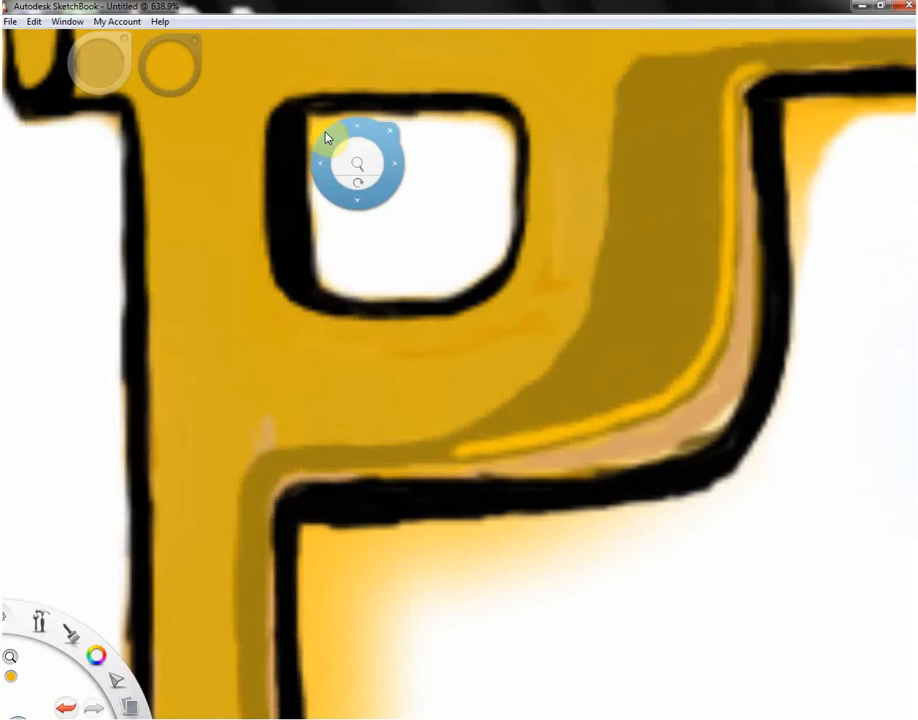
left_click(392, 134)
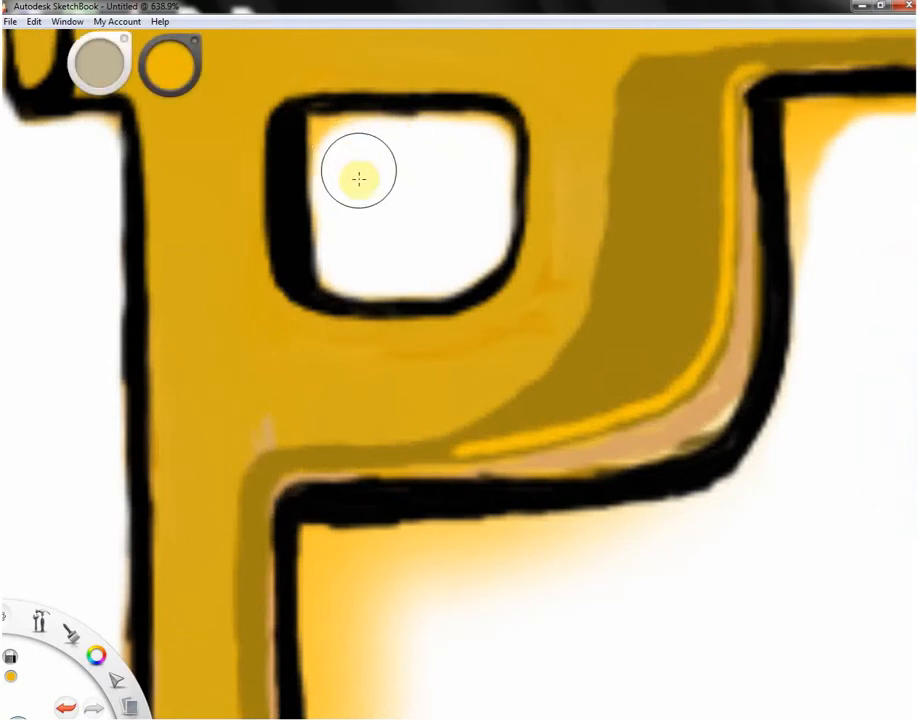
left_click_drag(340, 160, 341, 149)
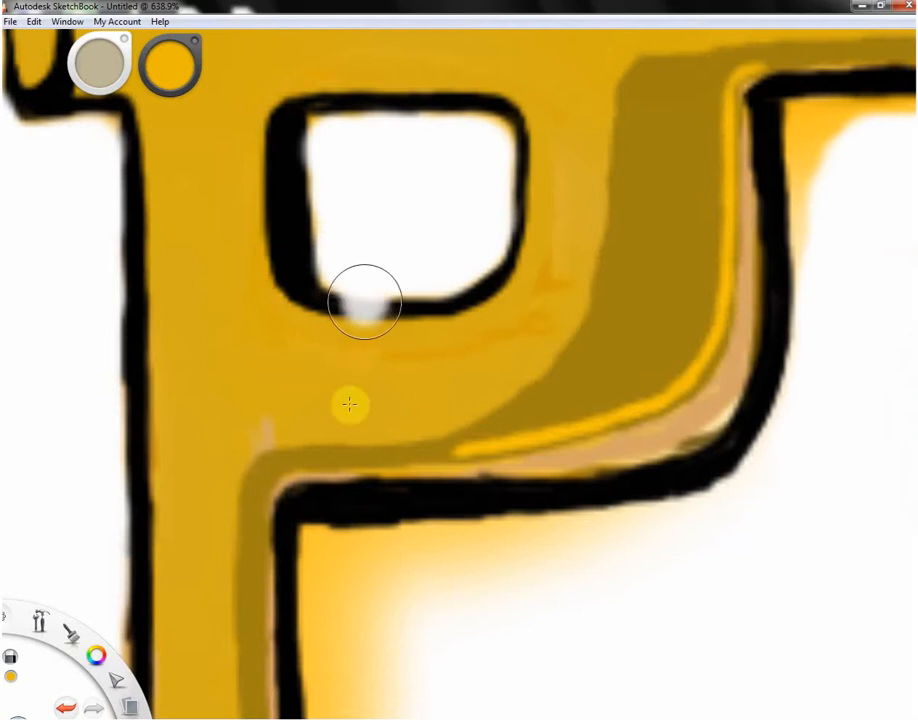
Erase the golden glow under the bowl, in the corner beside the stem and in the corner below the long arm
mouse_move(331, 585)
left_mouse_down()
mouse_move(591, 577)
mouse_move(451, 597)
mouse_move(472, 591)
mouse_move(362, 576)
mouse_move(351, 583)
mouse_move(354, 573)
mouse_move(519, 547)
mouse_move(633, 551)
left_mouse_up()
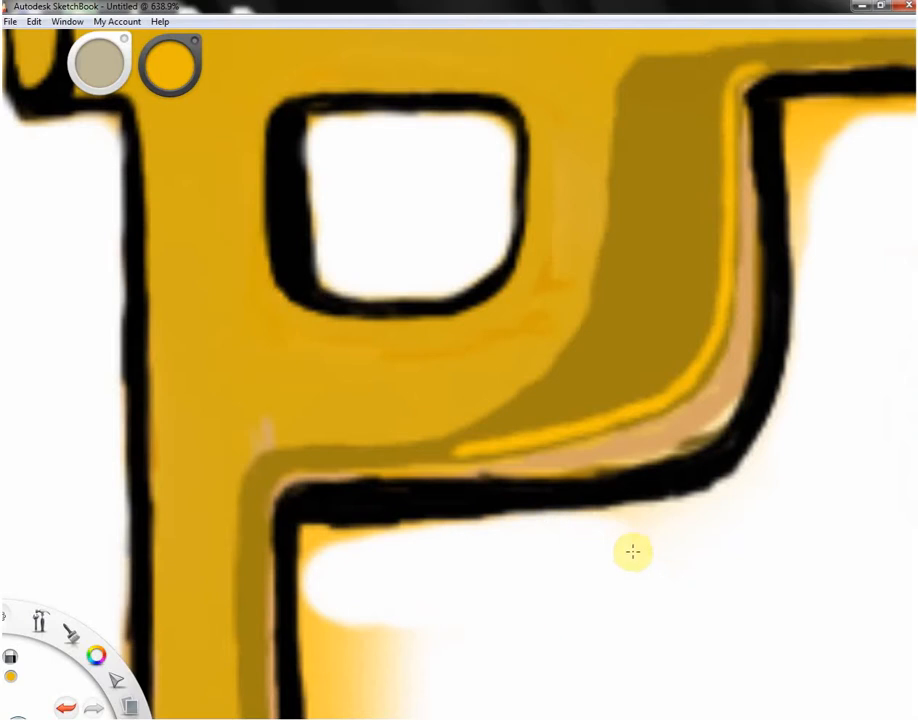
mouse_move(297, 594)
left_mouse_down()
mouse_move(356, 563)
mouse_move(326, 561)
left_mouse_up()
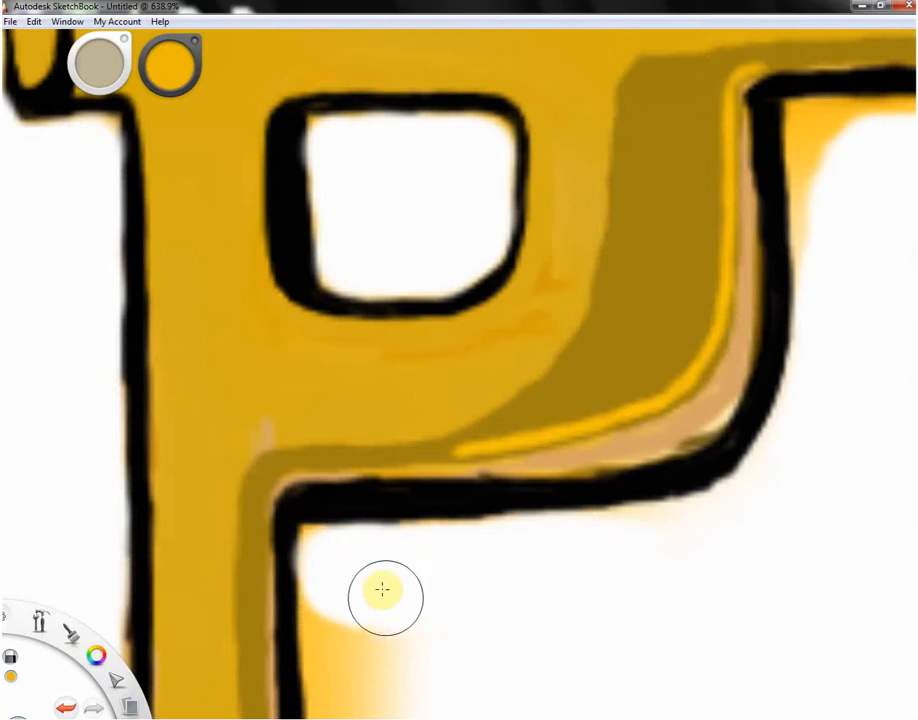
mouse_move(383, 590)
left_mouse_down()
mouse_move(377, 632)
mouse_move(414, 646)
mouse_move(396, 674)
mouse_move(362, 607)
left_mouse_up()
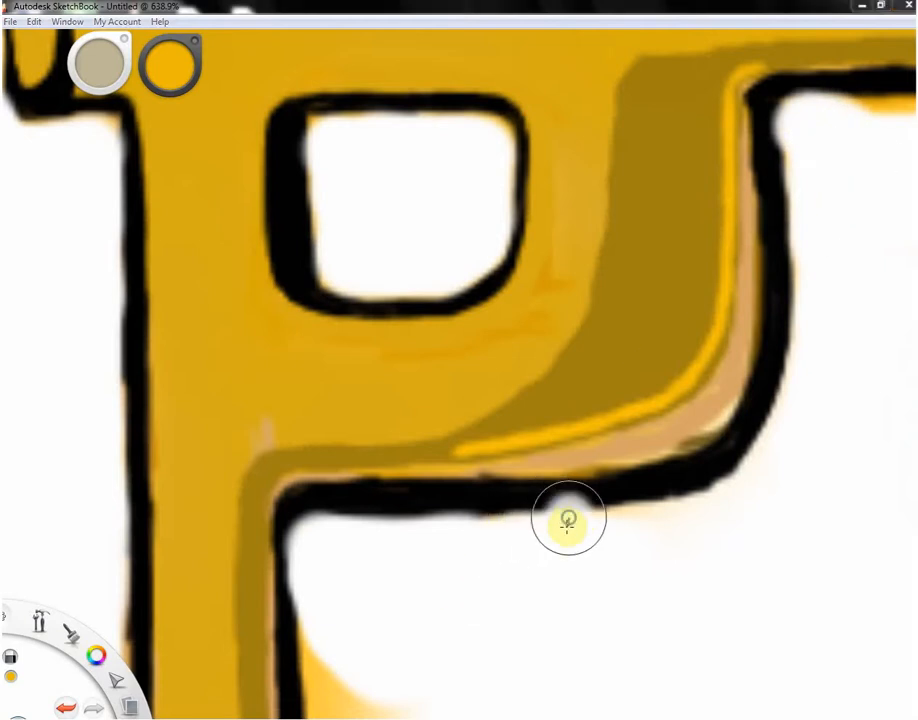
Erase the remaining glow around the long arm's end cap and above the arm's outer half
key("space")
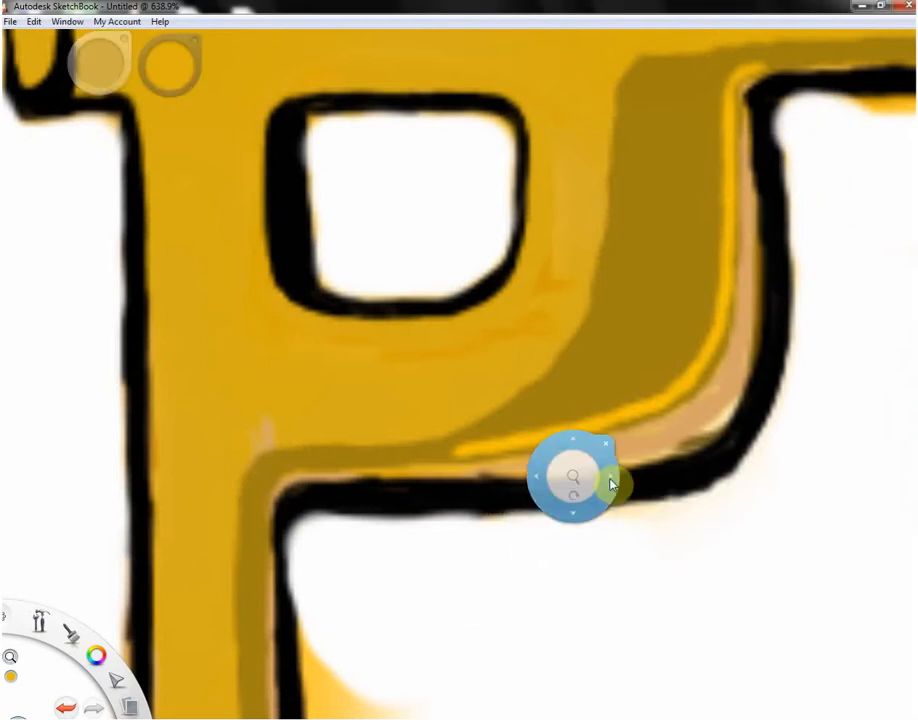
left_click_drag(605, 484, 354, 606)
key("space")
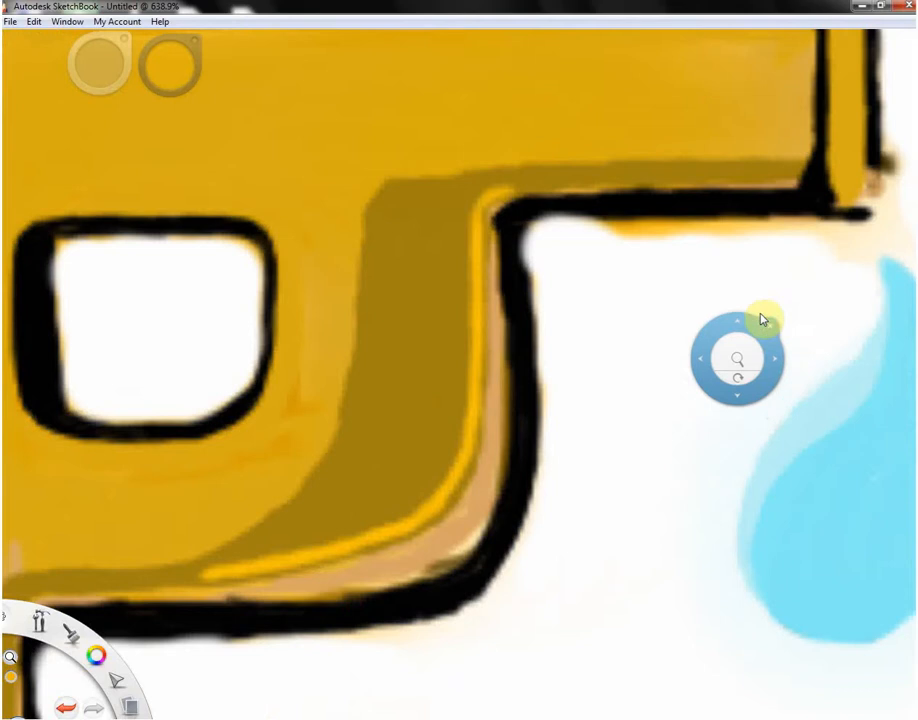
left_click_drag(717, 283, 516, 558)
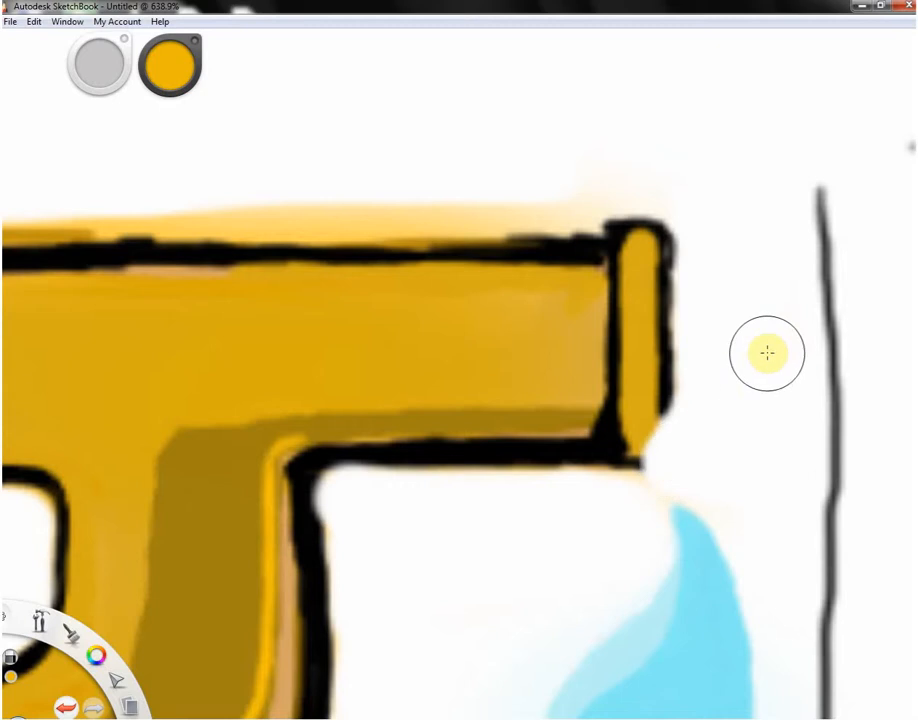
mouse_move(408, 213)
left_mouse_down()
mouse_move(360, 195)
mouse_move(340, 198)
mouse_move(370, 196)
mouse_move(266, 203)
mouse_move(411, 198)
mouse_move(334, 202)
mouse_move(397, 206)
mouse_move(353, 210)
mouse_move(325, 208)
mouse_move(511, 199)
mouse_move(502, 204)
mouse_move(569, 191)
left_mouse_up()
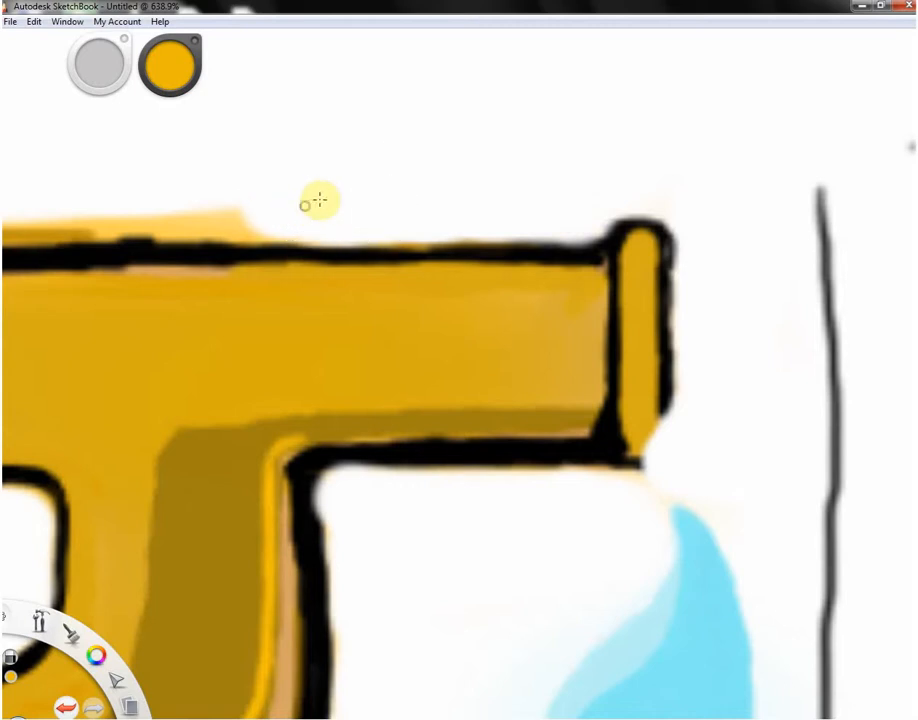
left_click_drag(217, 206, 173, 205)
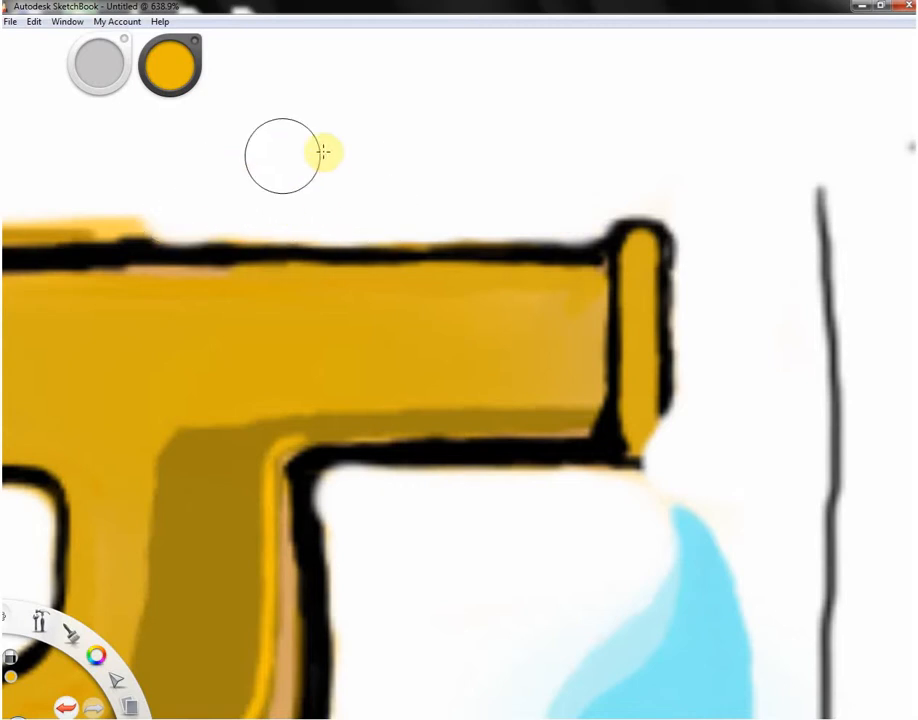
Erase the leftover glow and stray brown strokes above the P's upper edge from its middle to the short arm's cap
key("space")
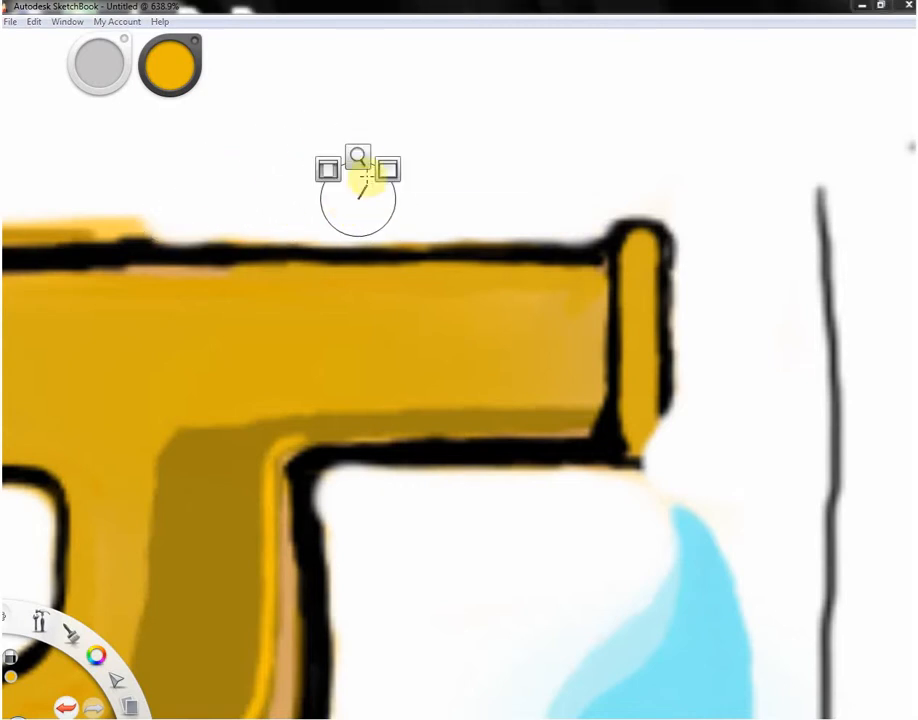
left_click_drag(249, 230, 688, 248)
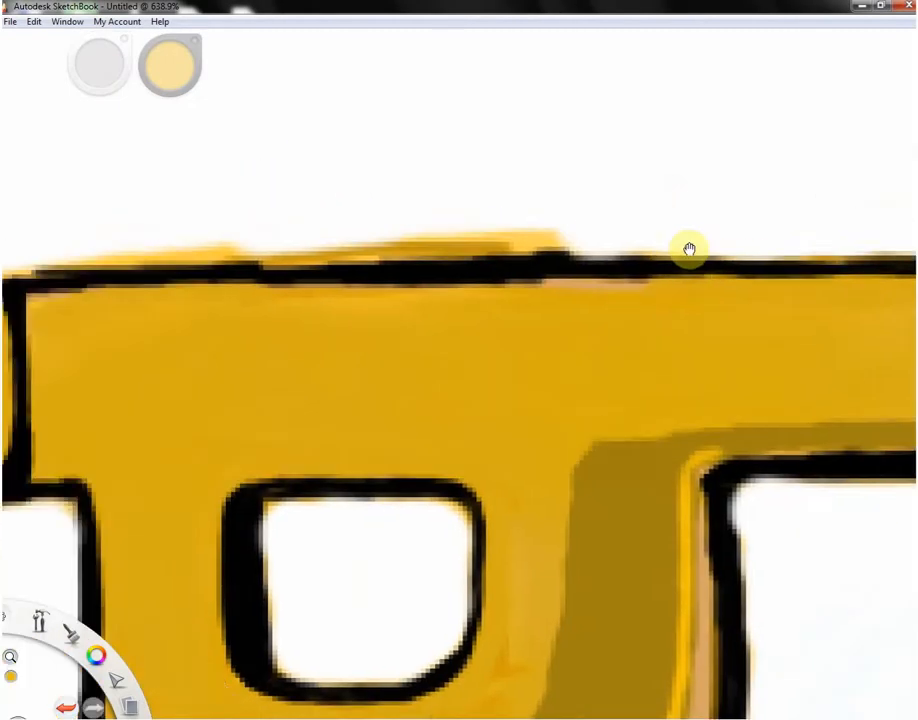
left_click(347, 208)
left_click_drag(347, 208, 528, 182)
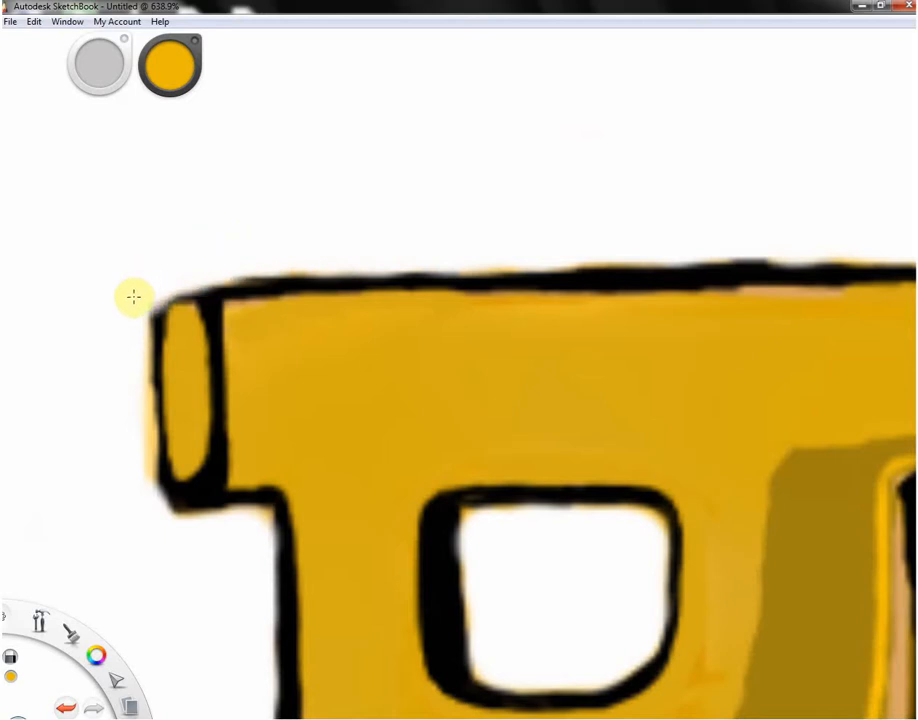
key("ctrl+z")
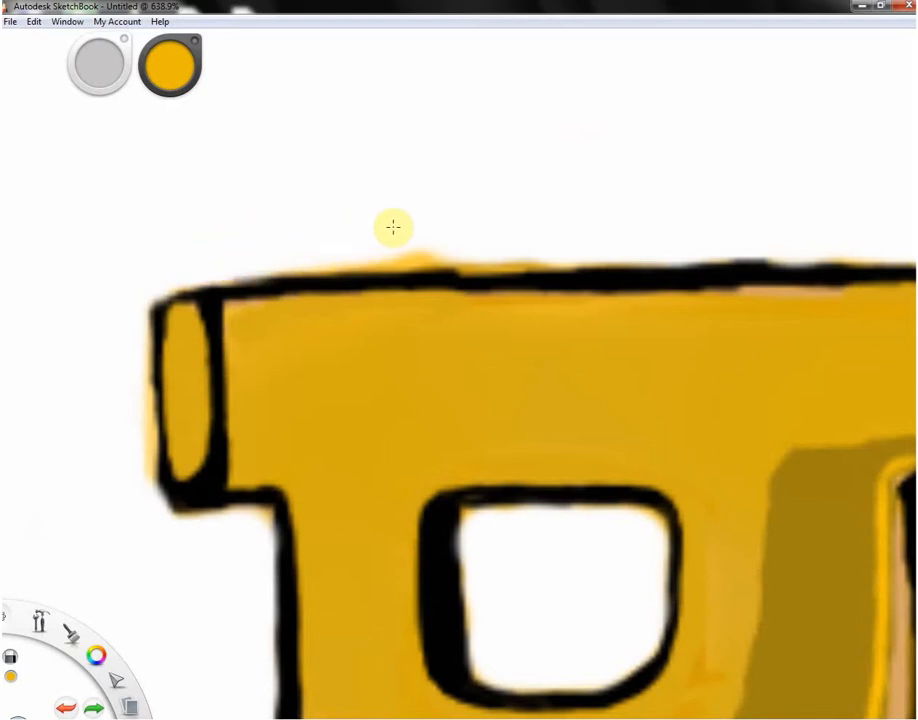
left_click_drag(439, 233, 290, 241)
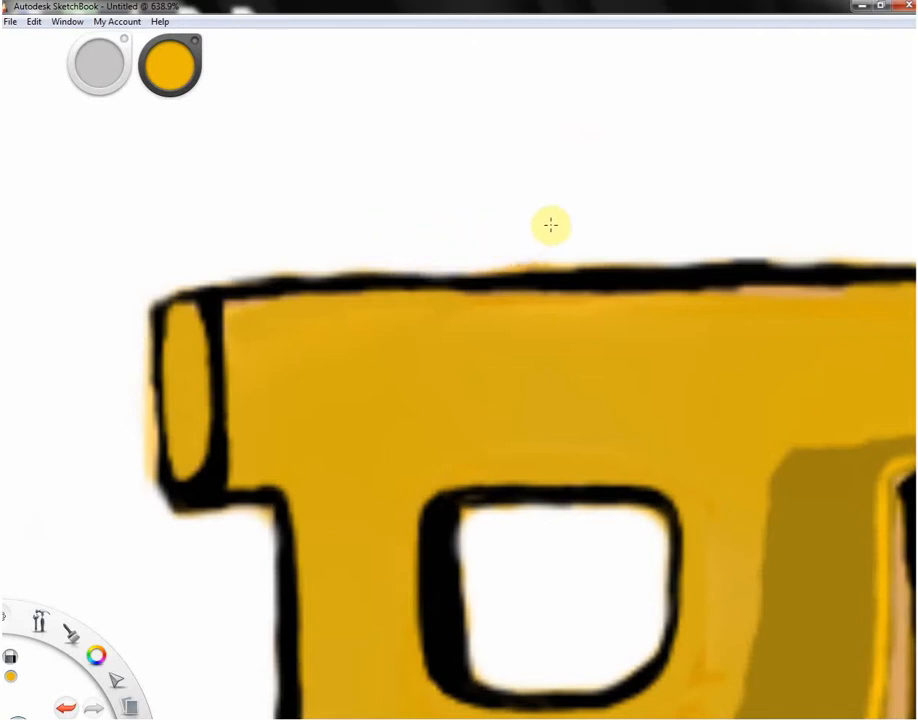
mouse_move(556, 236)
left_mouse_down()
mouse_move(493, 243)
mouse_move(545, 238)
left_mouse_up()
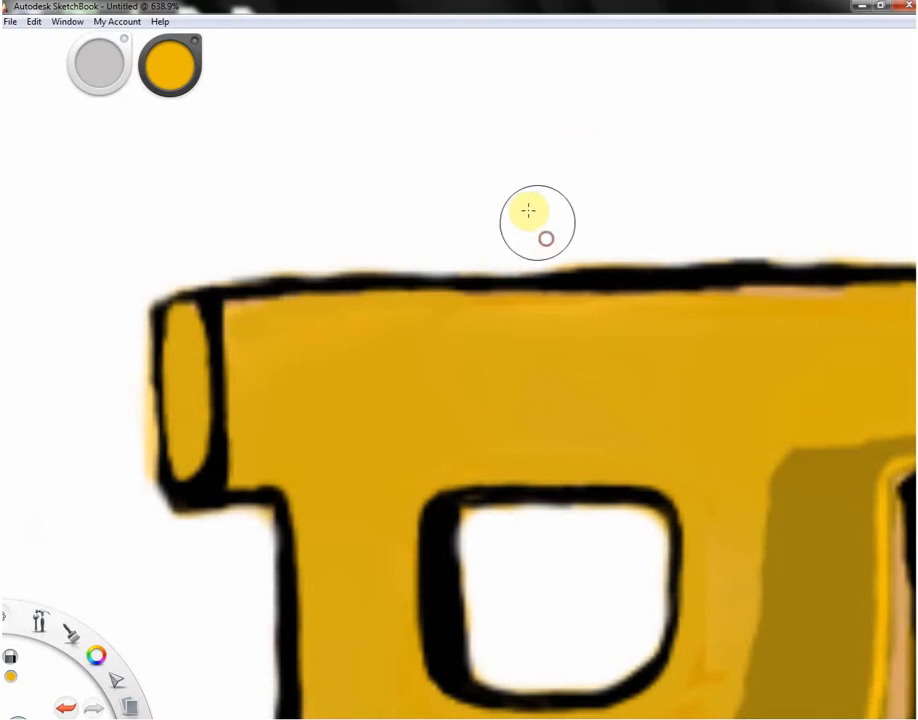
Erase the golden glow along the outer side of the short arm's end cap and in the corner beneath it
left_click(190, 314)
key("ctrl+z")
left_click(184, 309)
key("ctrl+z")
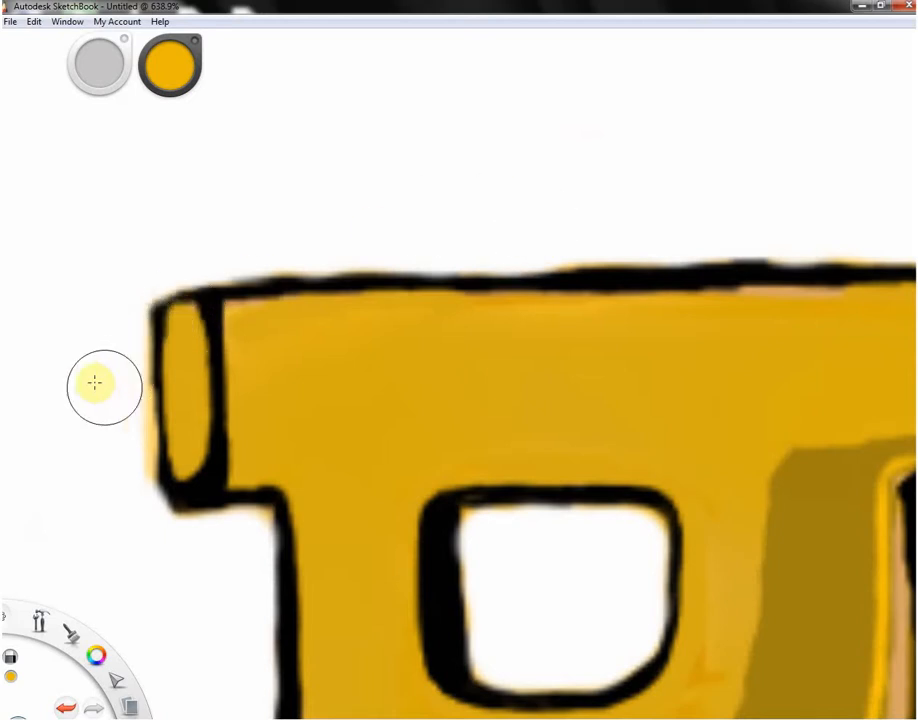
mouse_move(109, 375)
left_mouse_down()
mouse_move(124, 443)
mouse_move(110, 426)
mouse_move(122, 467)
mouse_move(112, 397)
mouse_move(129, 464)
left_mouse_up()
key("ctrl+z")
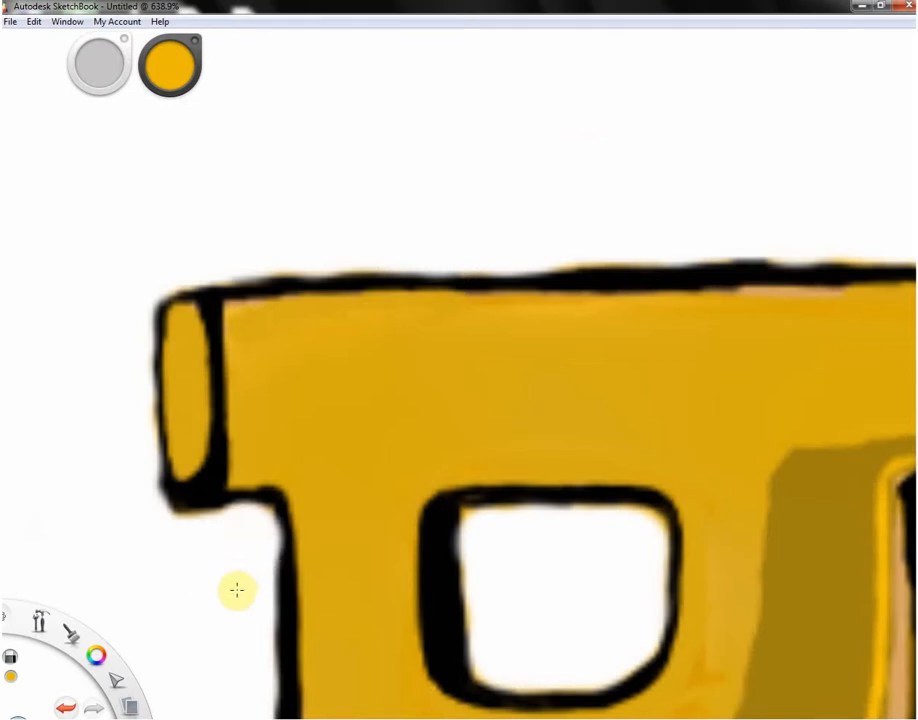
Erase part of the golden glow beside the stem's inner edge, between the bowl and the lettering
key("space")
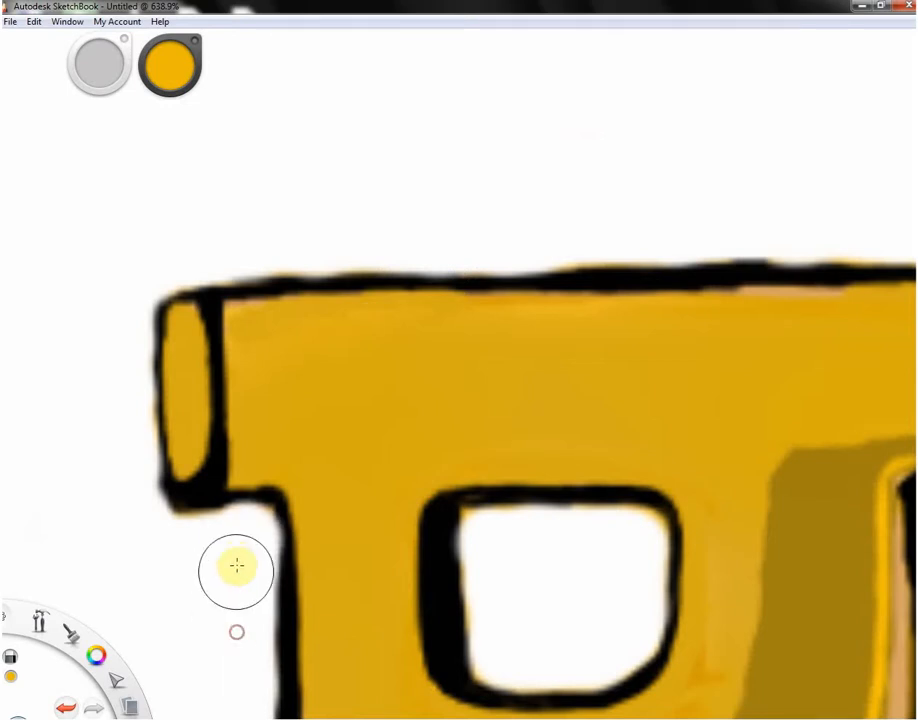
left_click_drag(379, 400, 367, 420)
left_click_drag(385, 365, 384, 357)
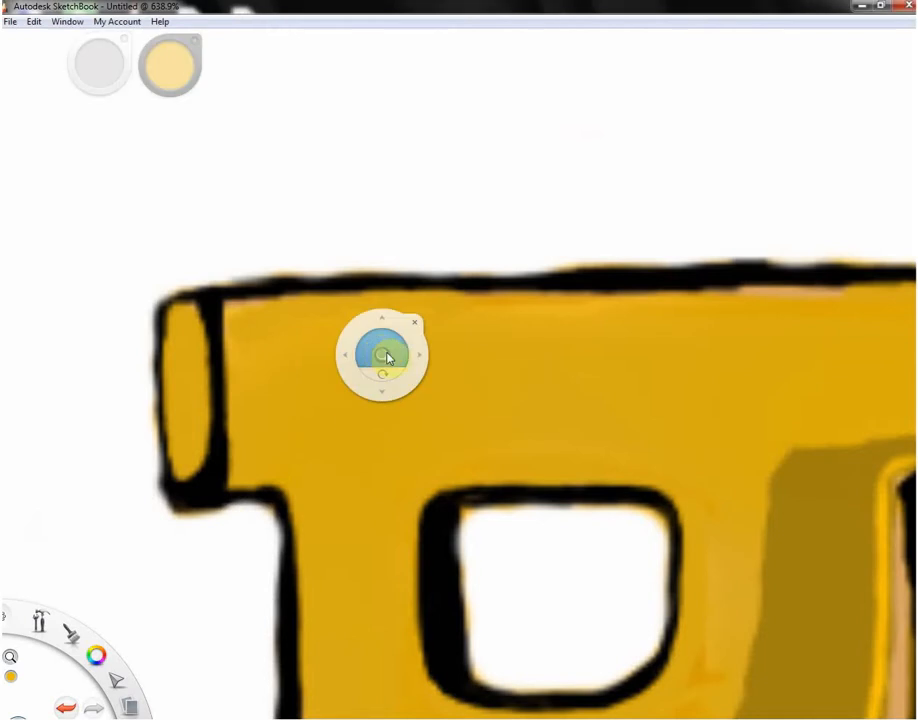
left_click_drag(330, 560, 277, 343)
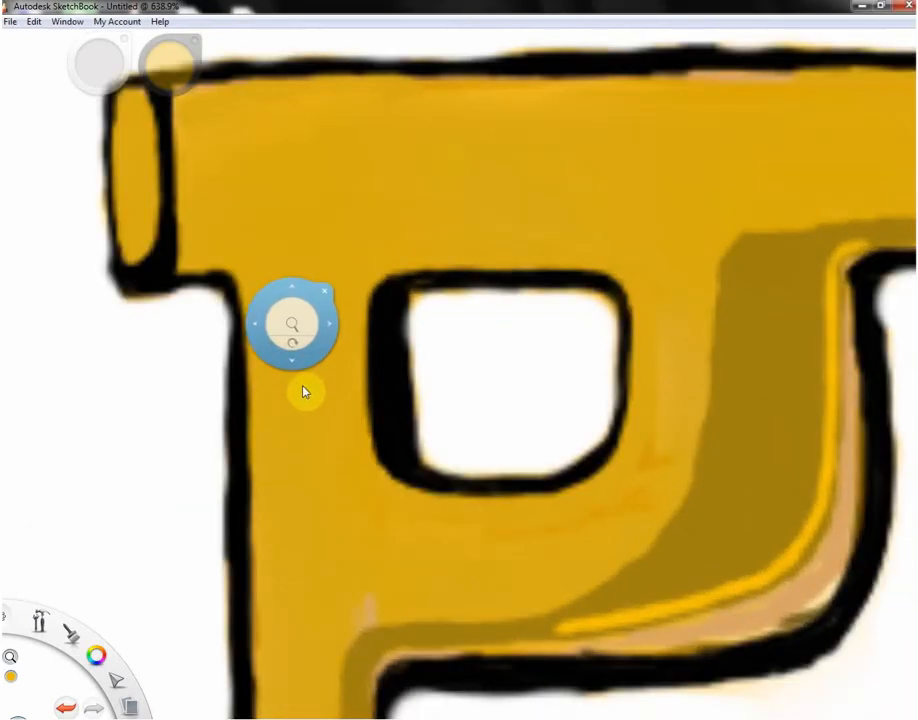
left_click_drag(310, 408, 273, 217)
left_click_drag(301, 618, 292, 401)
left_click_drag(288, 658, 285, 490)
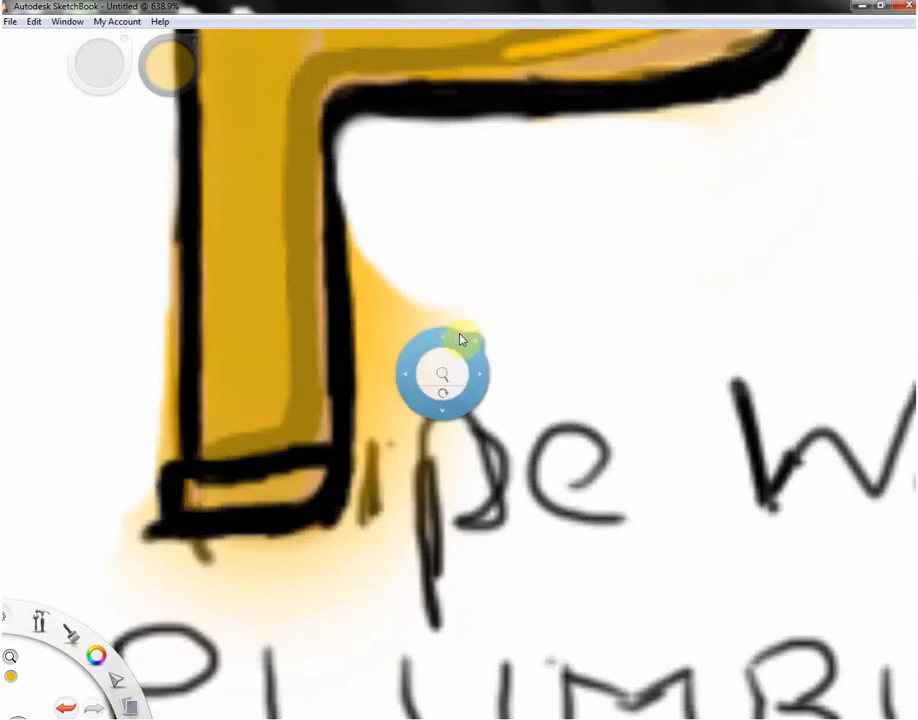
left_click_drag(461, 339, 465, 339)
left_click(479, 340)
mouse_move(420, 312)
left_mouse_down()
mouse_move(411, 260)
mouse_move(403, 251)
mouse_move(396, 263)
mouse_move(390, 245)
mouse_move(401, 343)
mouse_move(458, 343)
mouse_move(417, 365)
left_mouse_up()
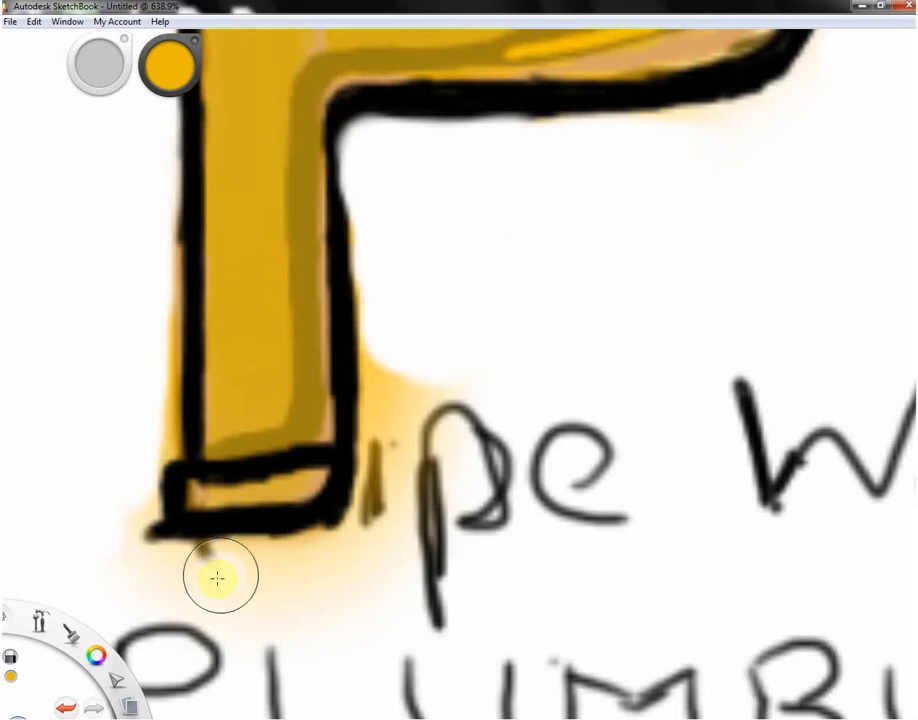
Erase the remaining glow and stray strokes around the stem's foot and along both sides of the stem, including the letter i
mouse_move(219, 578)
left_mouse_down()
mouse_move(310, 584)
mouse_move(247, 585)
mouse_move(274, 589)
mouse_move(302, 610)
left_mouse_up()
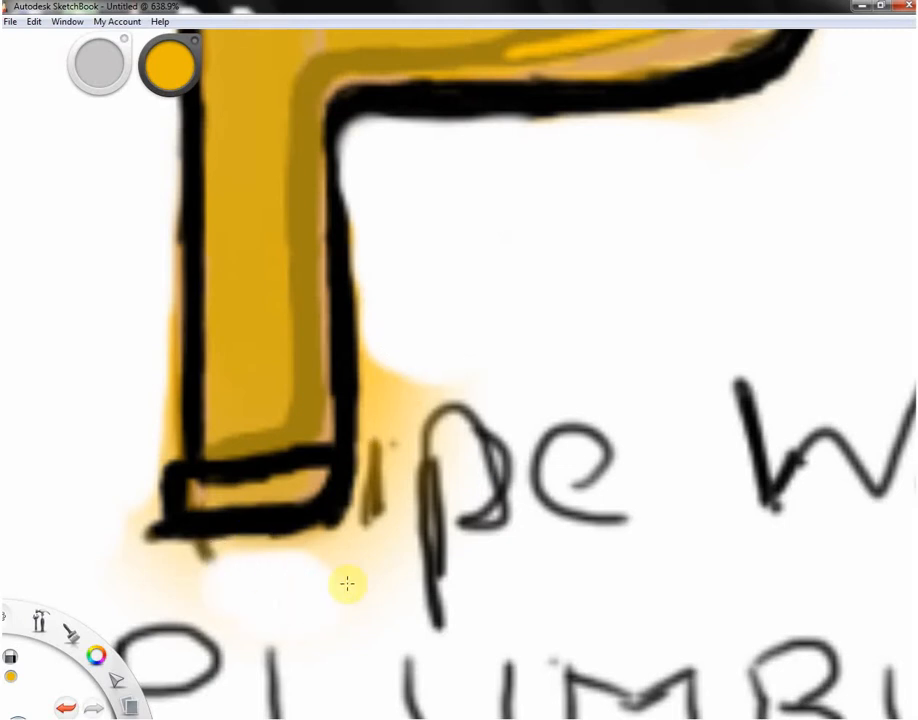
mouse_move(347, 583)
left_mouse_down()
mouse_move(303, 577)
mouse_move(349, 579)
left_mouse_up()
left_click(330, 609)
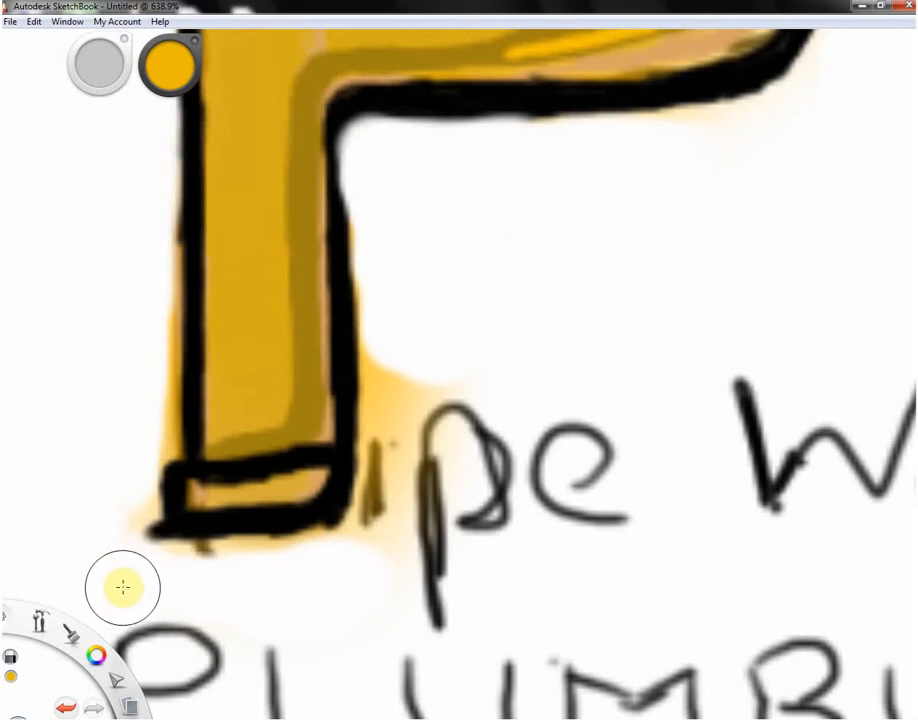
left_click_drag(119, 474, 118, 522)
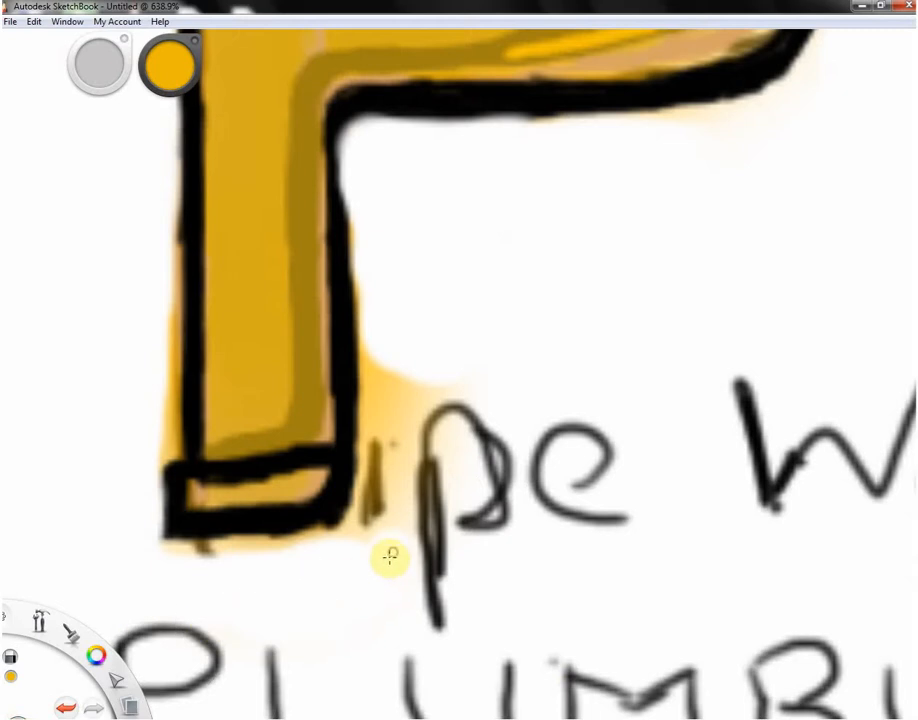
mouse_move(400, 512)
left_mouse_down()
mouse_move(391, 426)
mouse_move(381, 515)
left_mouse_up()
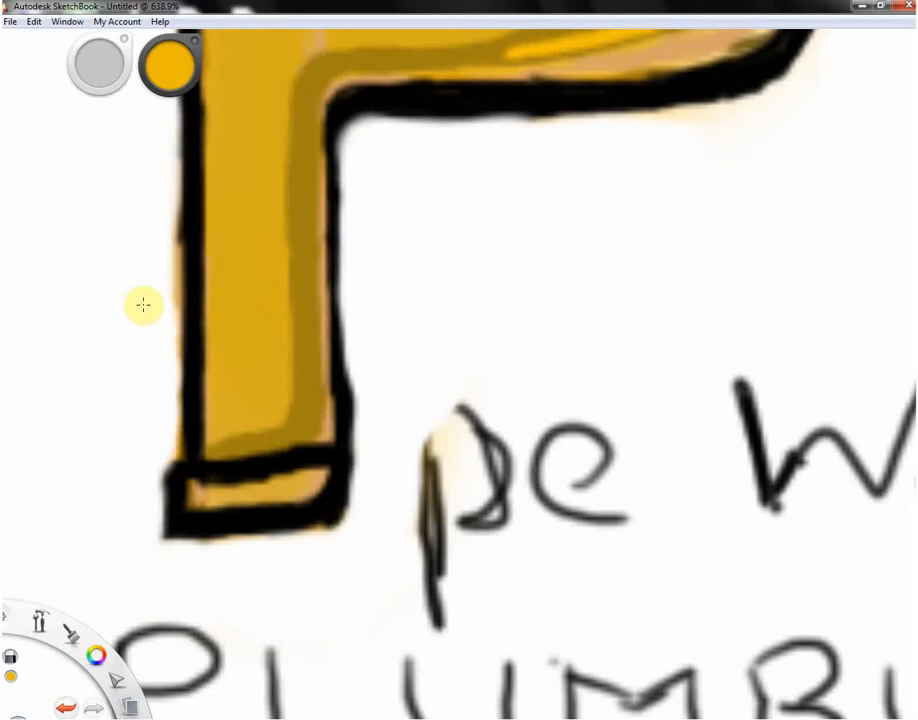
mouse_move(143, 276)
left_mouse_down()
mouse_move(145, 205)
mouse_move(139, 230)
left_mouse_up()
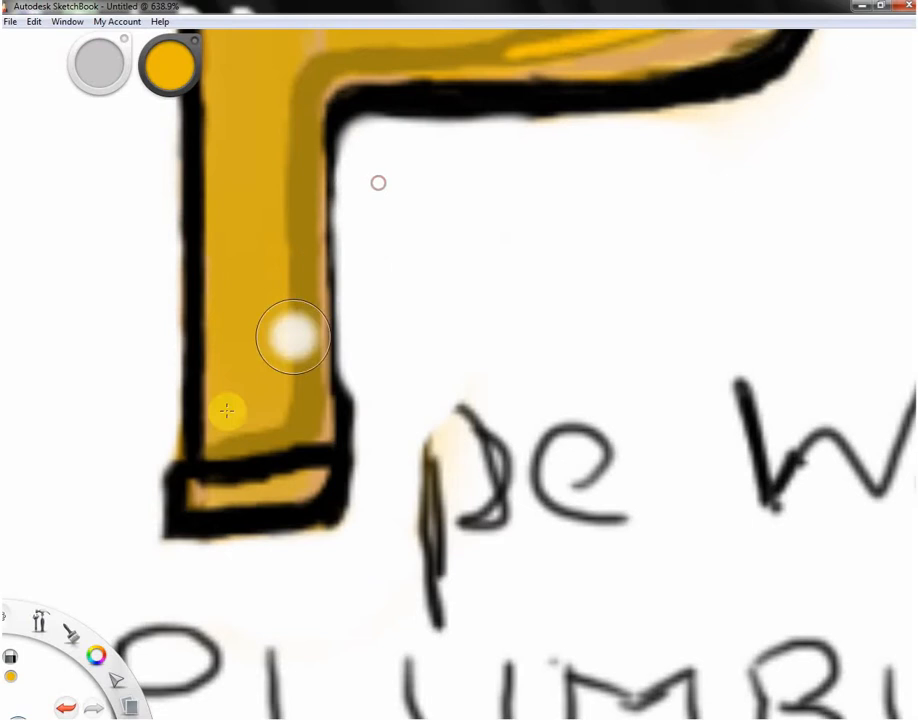
Thicken the outline along the stem's inner edge and at the foot cap's outer upper corner with a black Ballpoint Pen
left_click(72, 645)
left_click(73, 650)
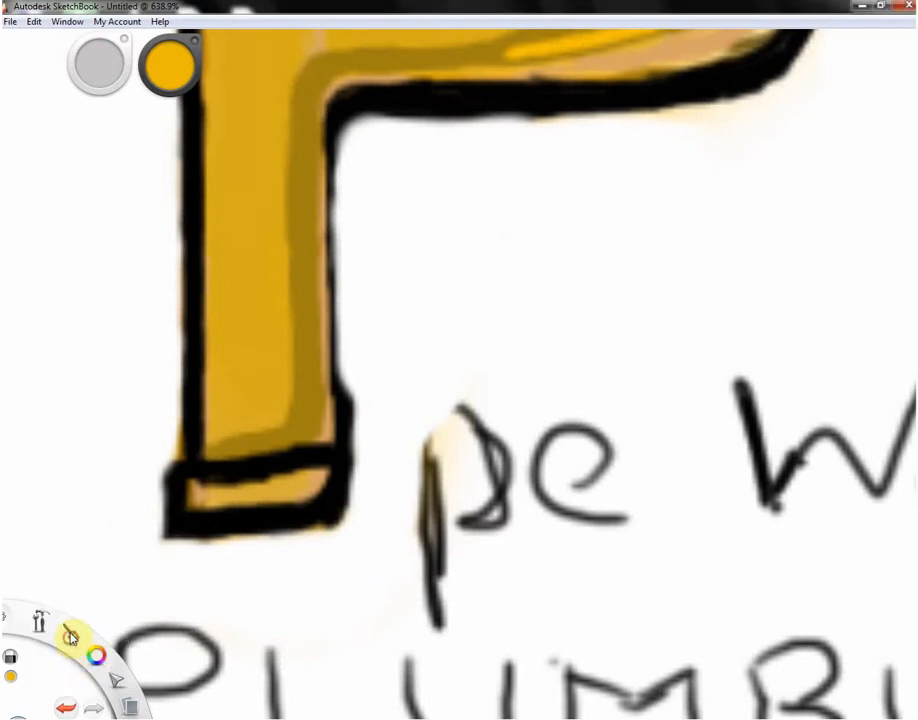
left_click(72, 640)
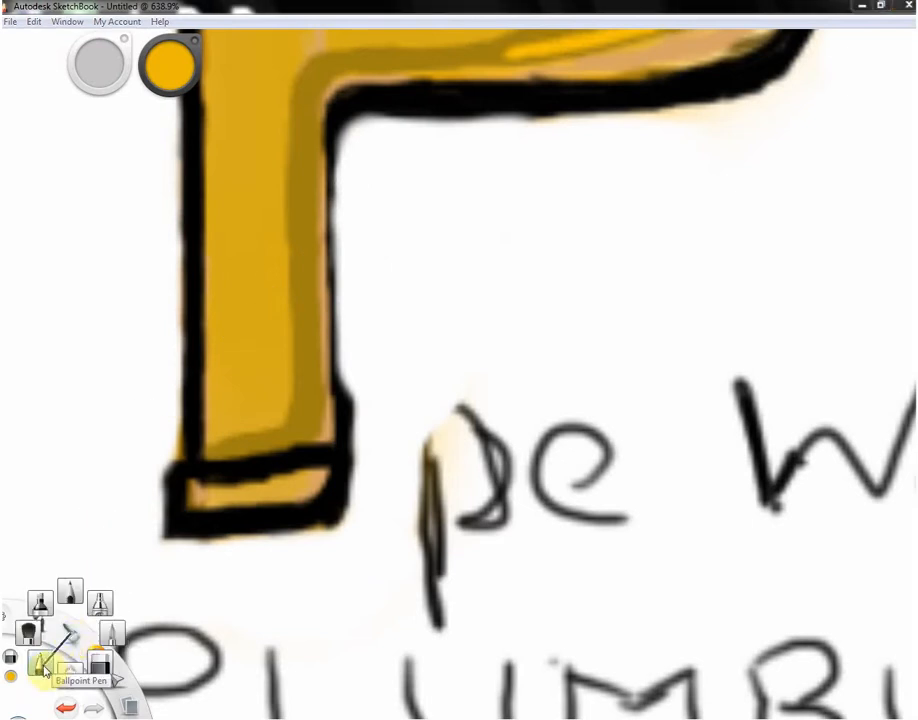
left_click(43, 667)
left_click(168, 62)
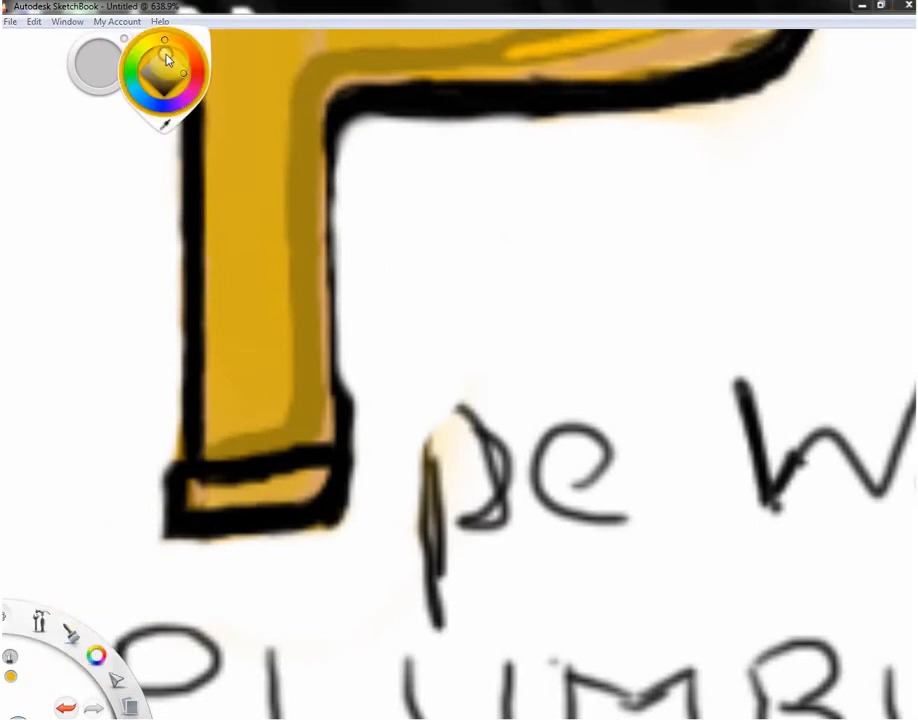
left_click(167, 101)
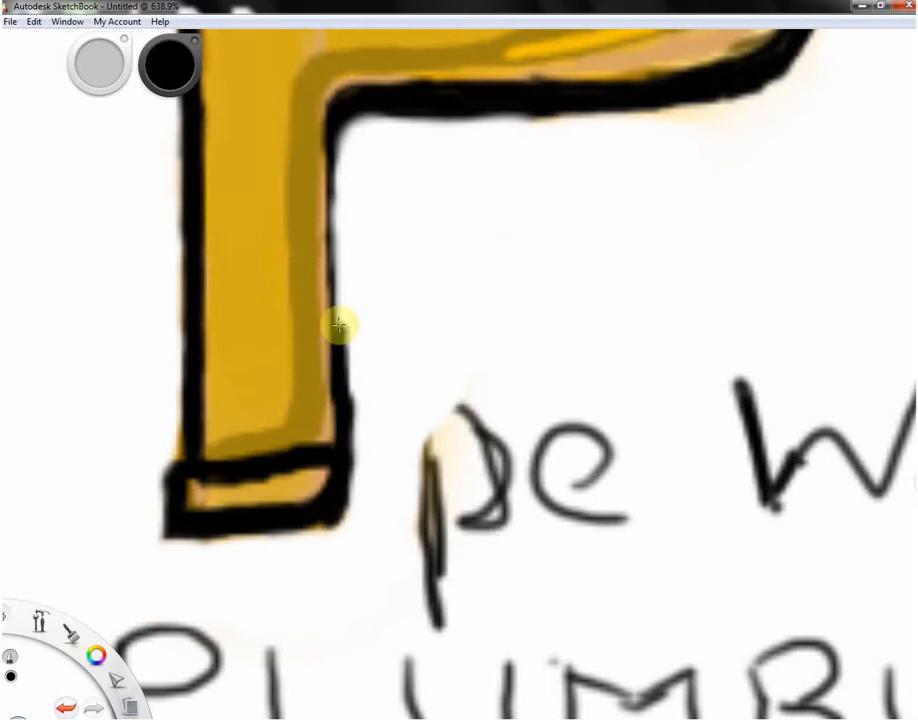
mouse_move(338, 336)
left_mouse_down()
mouse_move(334, 272)
mouse_move(336, 348)
mouse_move(339, 126)
mouse_move(339, 263)
mouse_move(338, 168)
left_mouse_up()
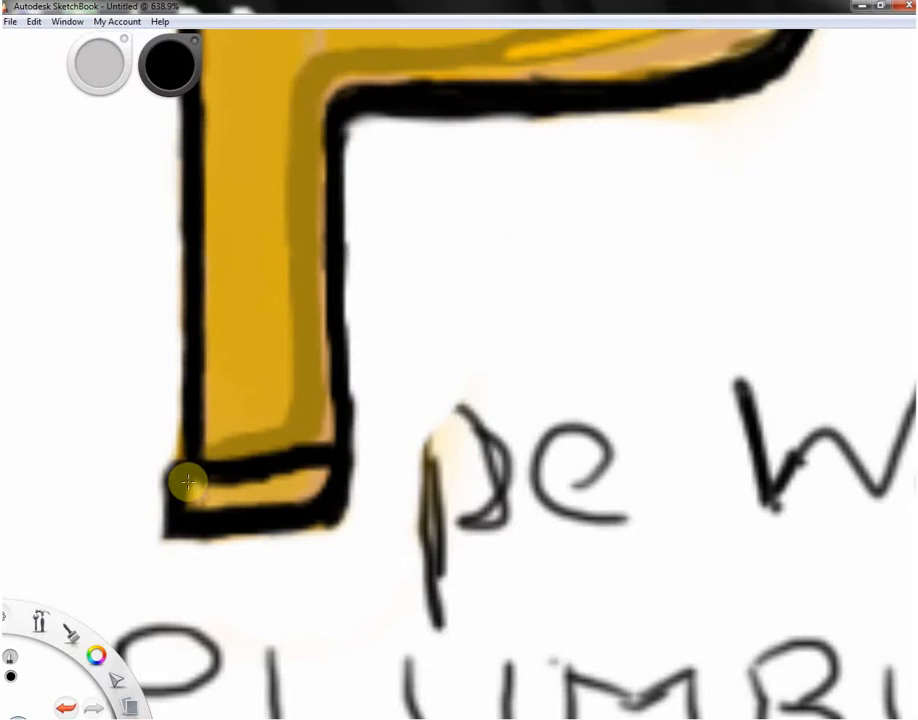
mouse_move(188, 483)
left_mouse_down()
mouse_move(189, 438)
mouse_move(194, 471)
mouse_move(194, 452)
mouse_move(219, 471)
left_mouse_up()
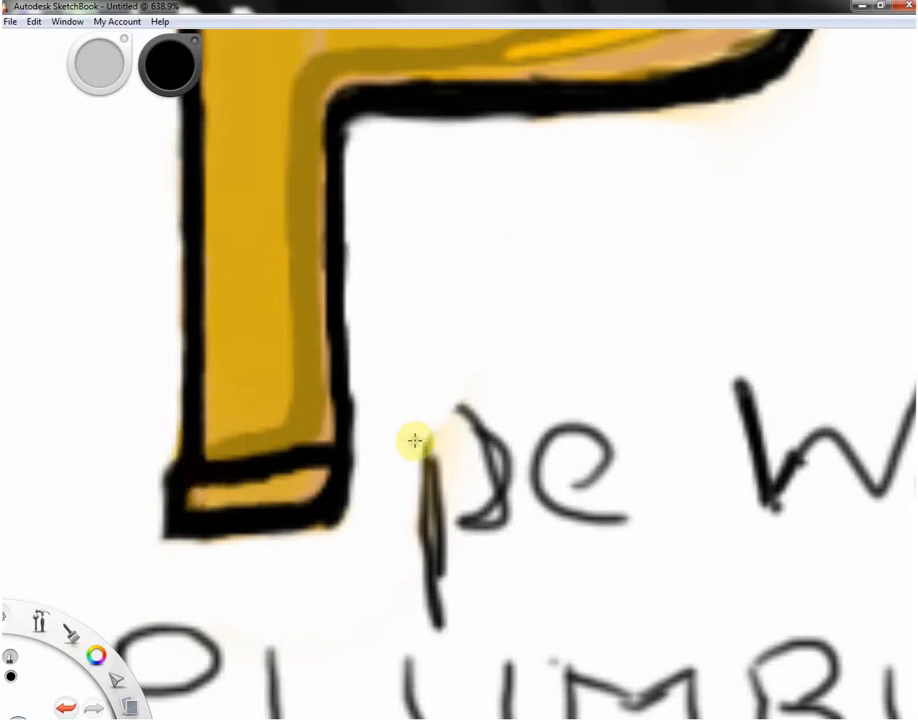
Save the drawing in the Pictures library as a PNG file named pipeworkslogo
key("space")
left_click(412, 402)
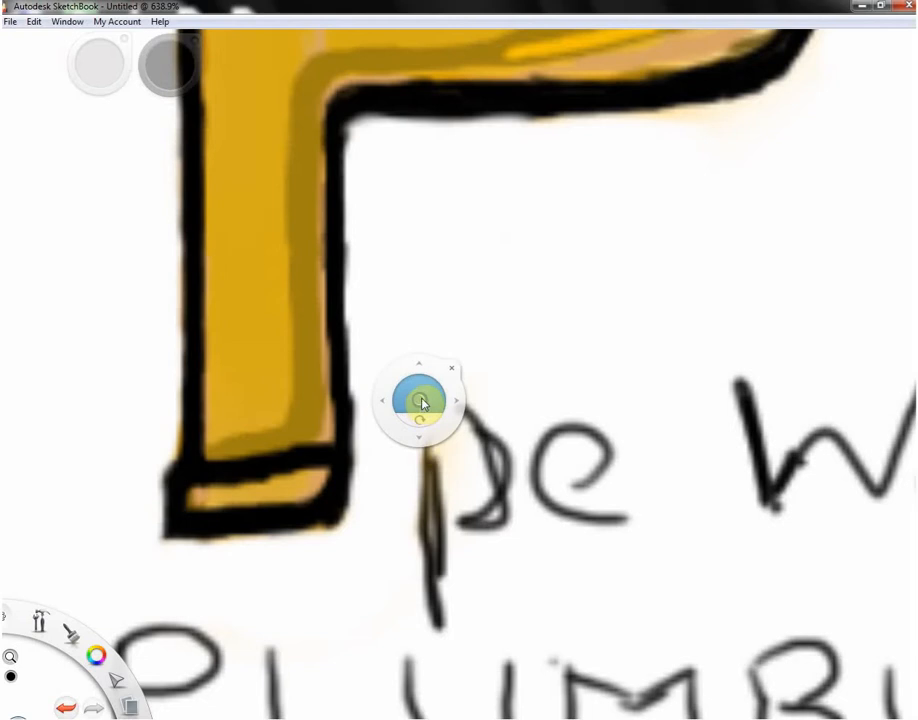
left_click_drag(418, 415, 284, 465)
left_click_drag(553, 328, 548, 503)
left_click(617, 462)
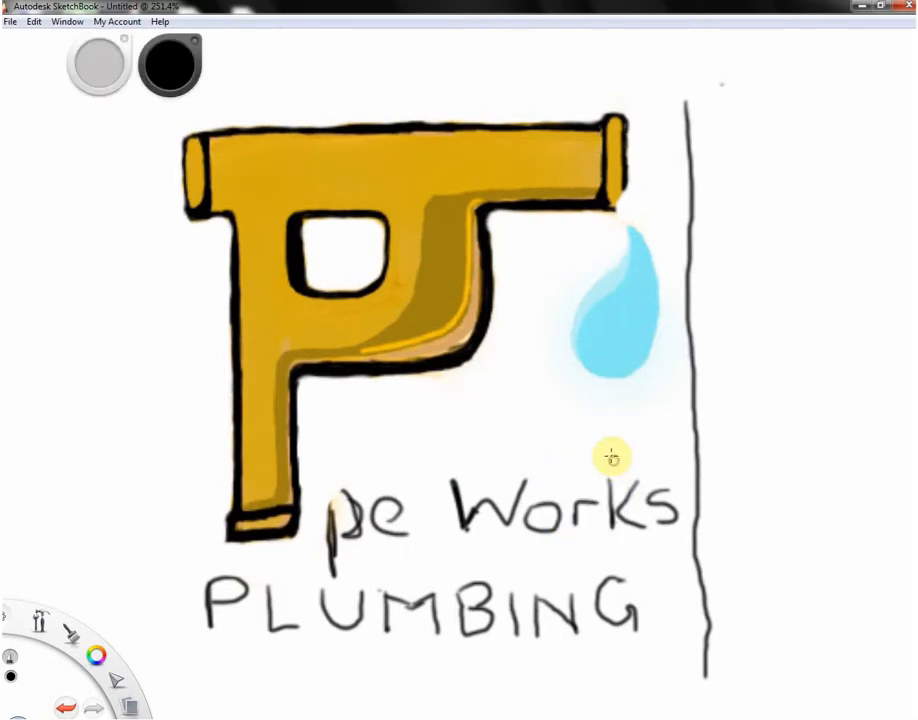
left_click(130, 707)
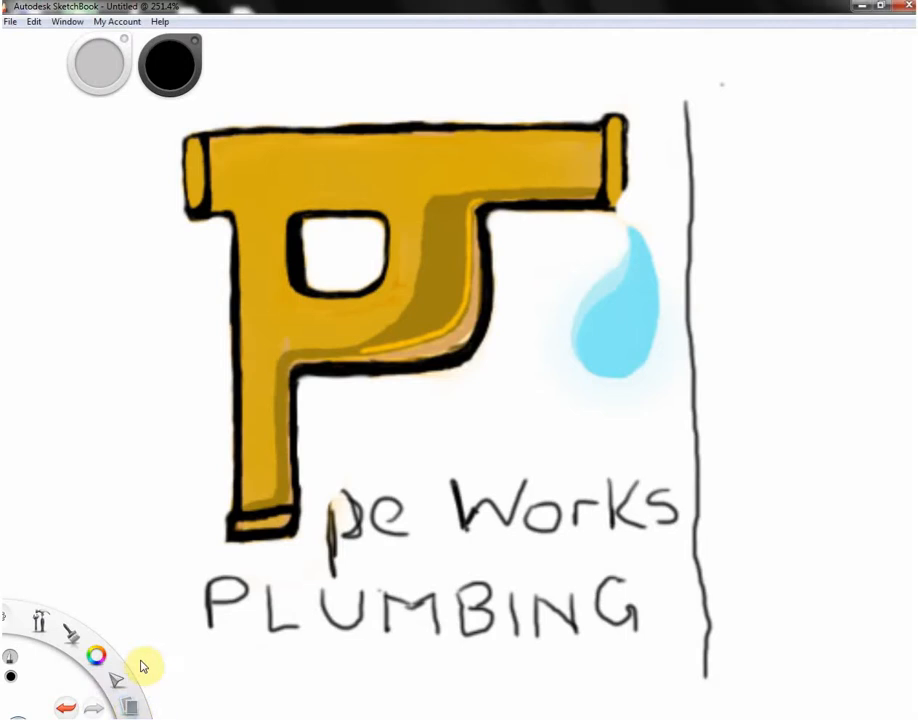
left_click(148, 654)
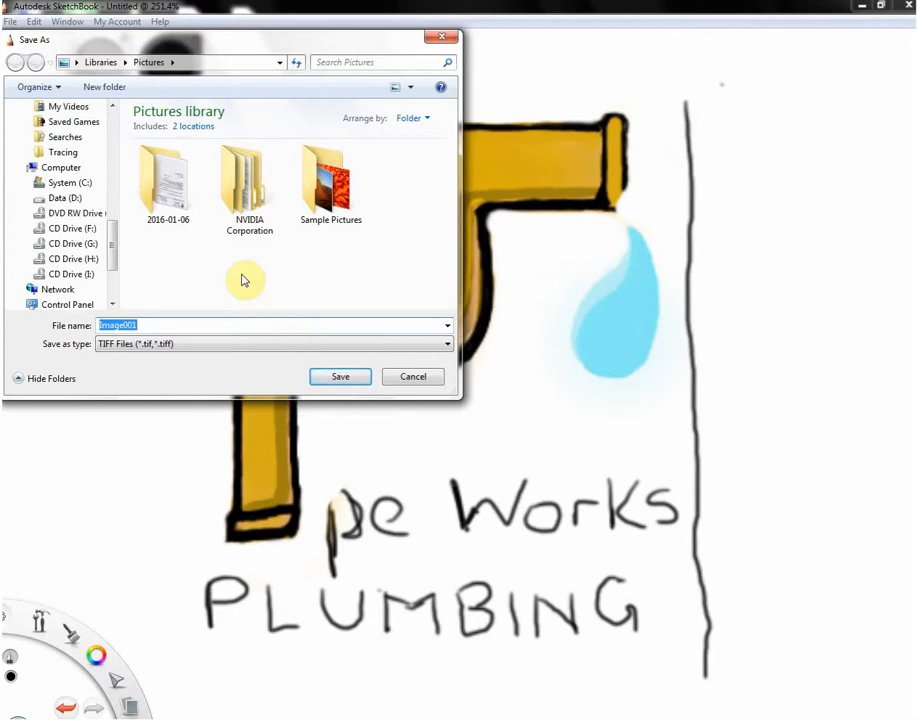
type("p")
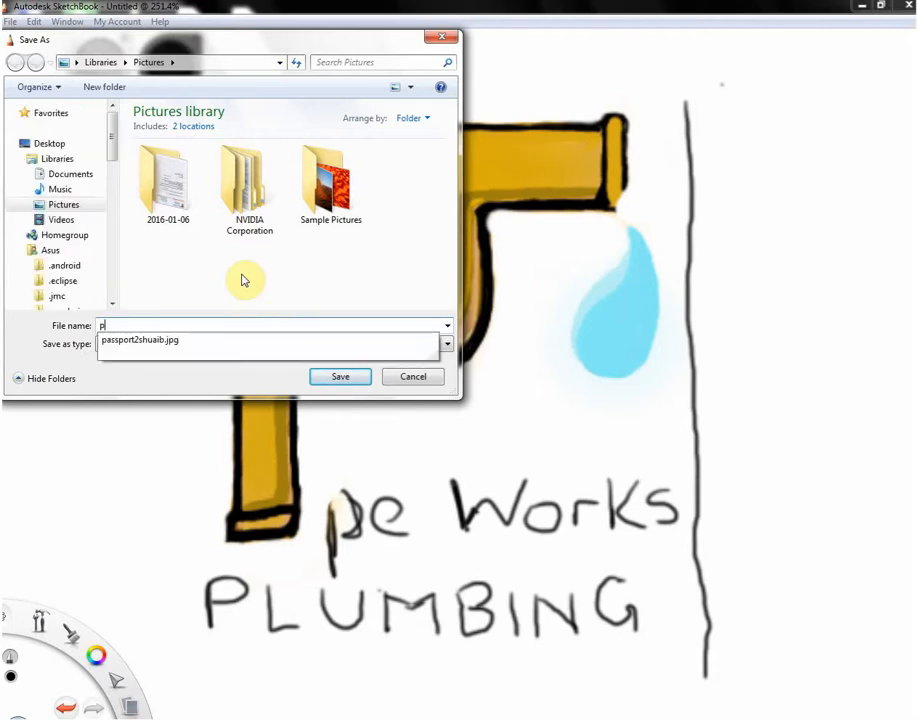
type("ipeworkslogo")
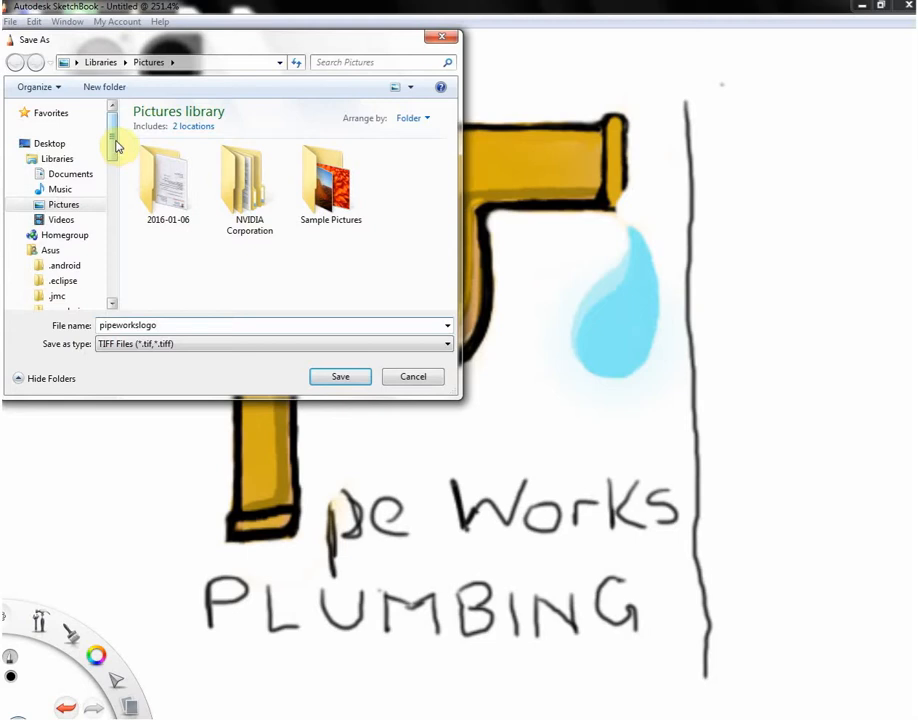
mouse_move(116, 146)
left_mouse_down()
mouse_move(108, 279)
mouse_move(113, 242)
left_mouse_up()
left_click(128, 346)
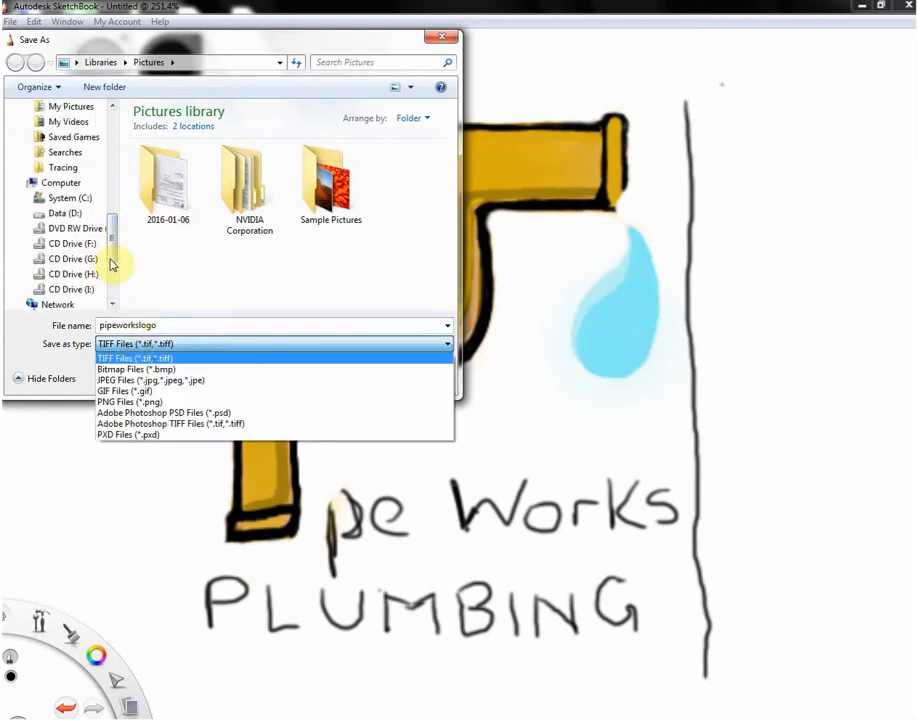
left_click(132, 402)
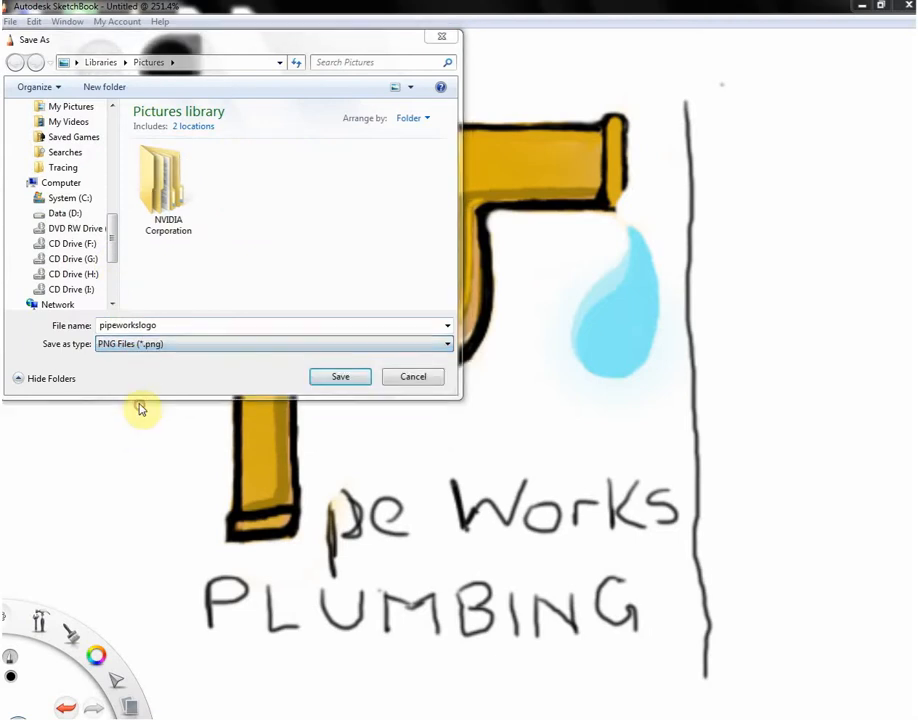
left_click(338, 380)
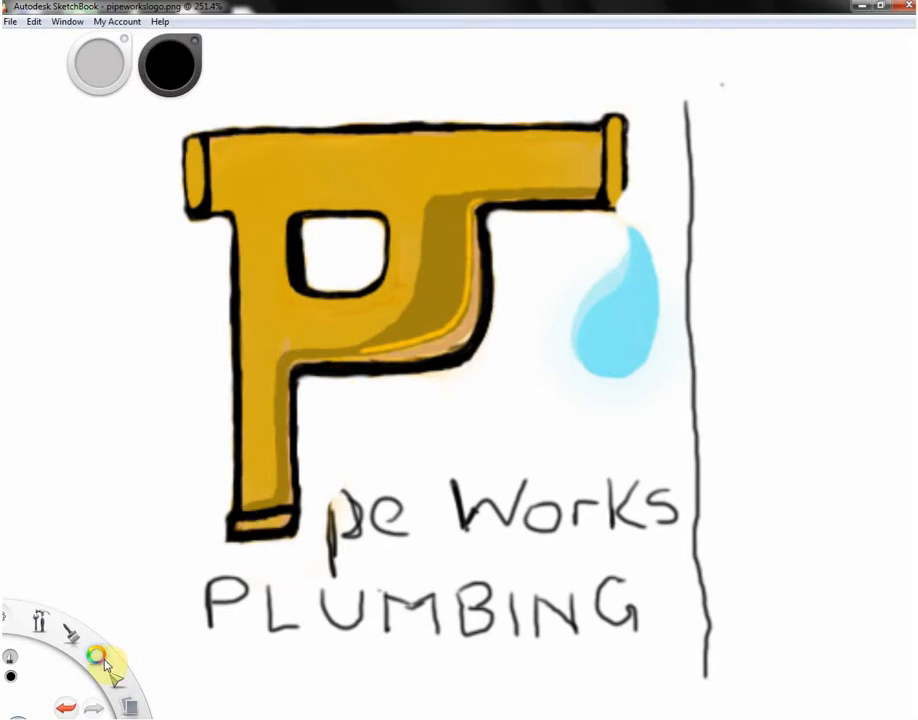
Launch Adobe Photoshop CS2
left_click(20, 716)
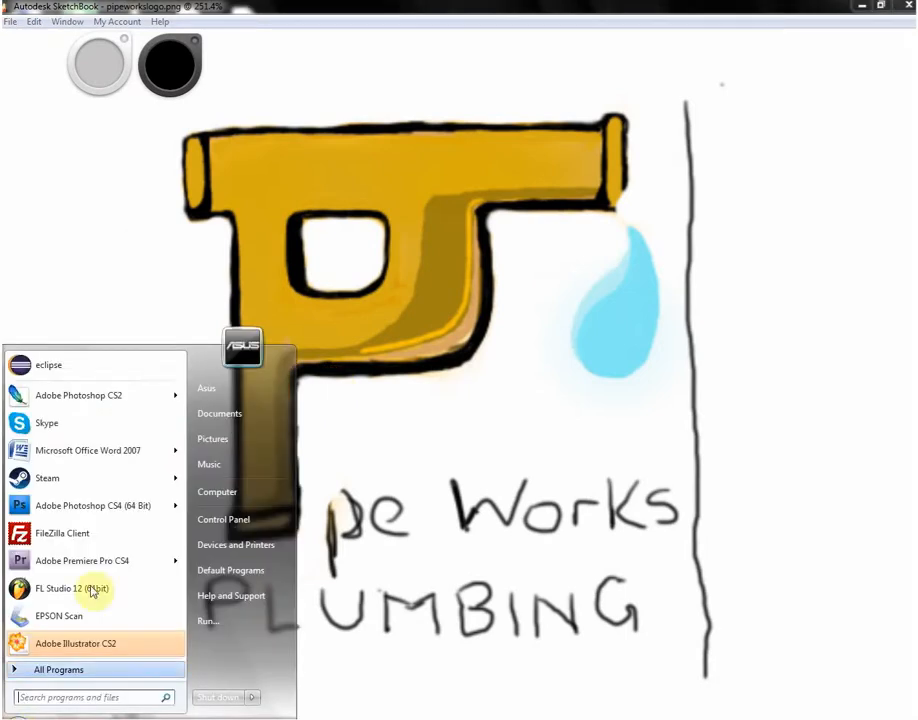
left_click_drag(98, 402, 93, 394)
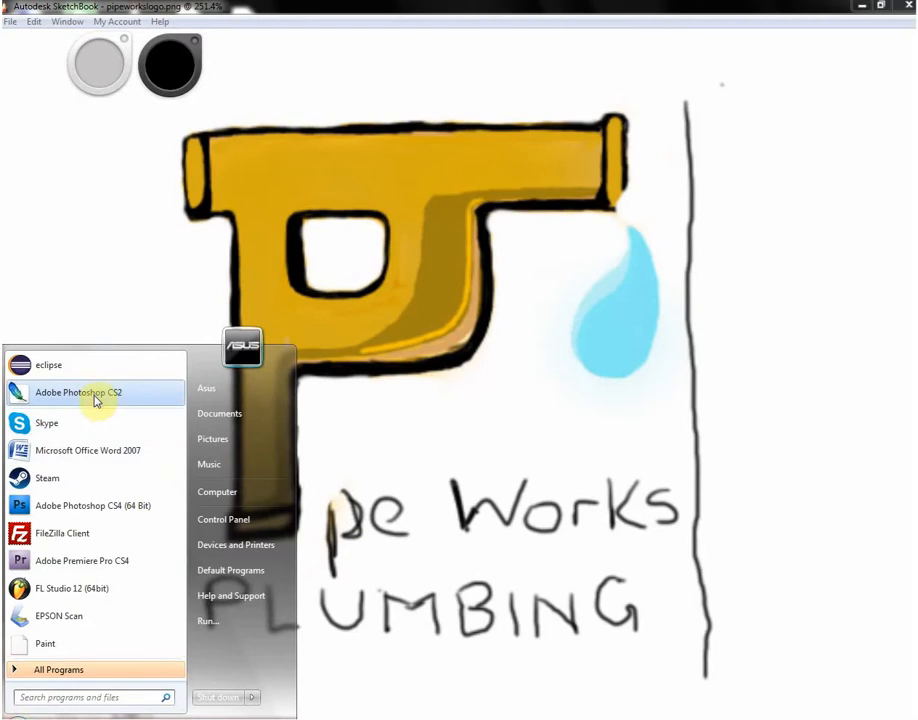
left_click(97, 400)
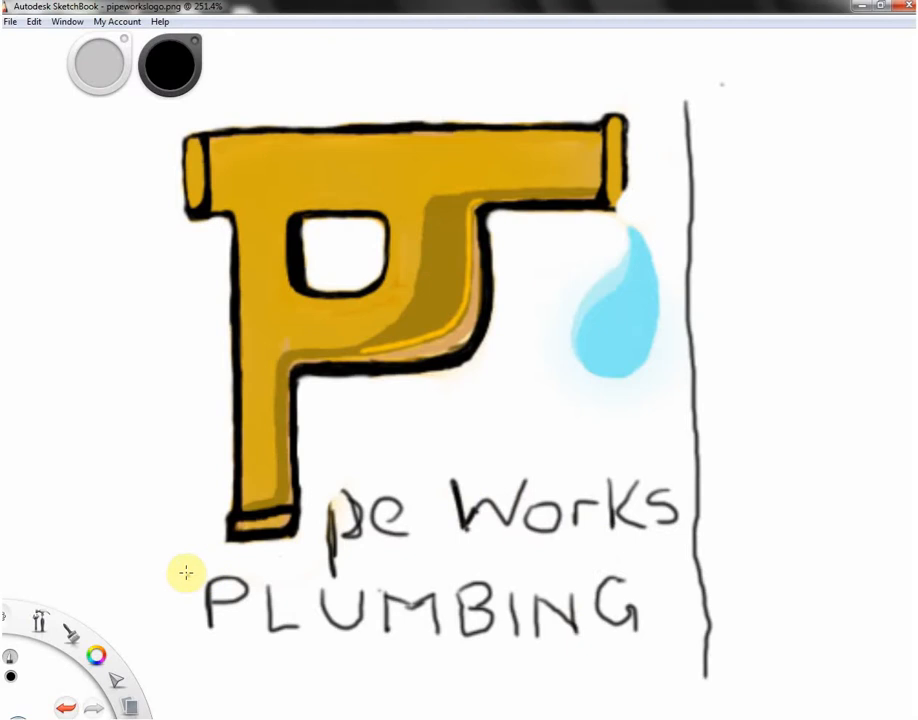
Erase the handwritten company name beneath the P and droplet, along with the lower part of the vertical line beside them
left_click(72, 636)
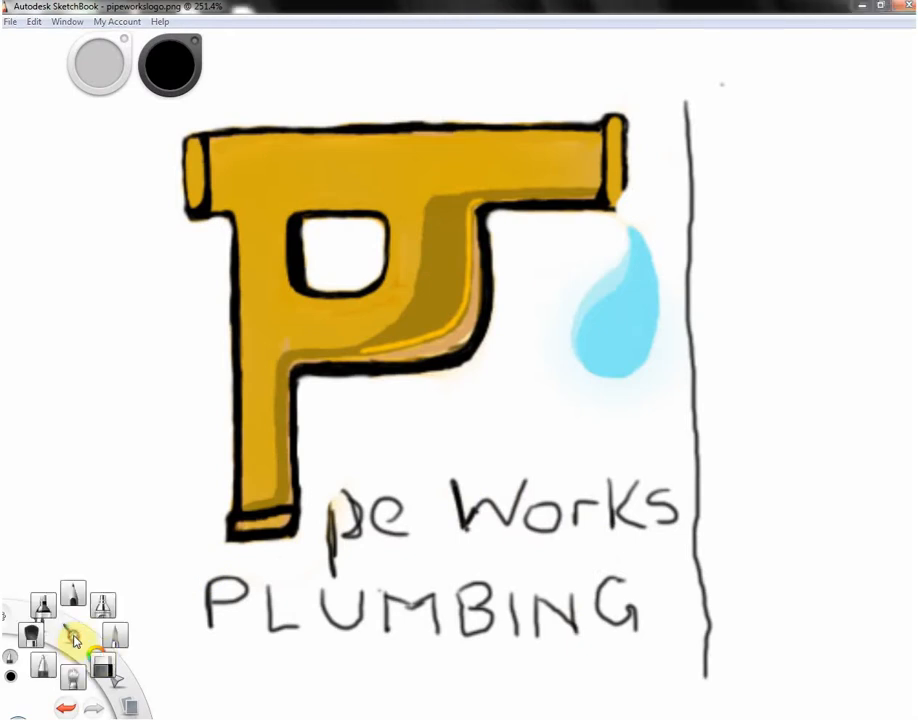
left_click(100, 666)
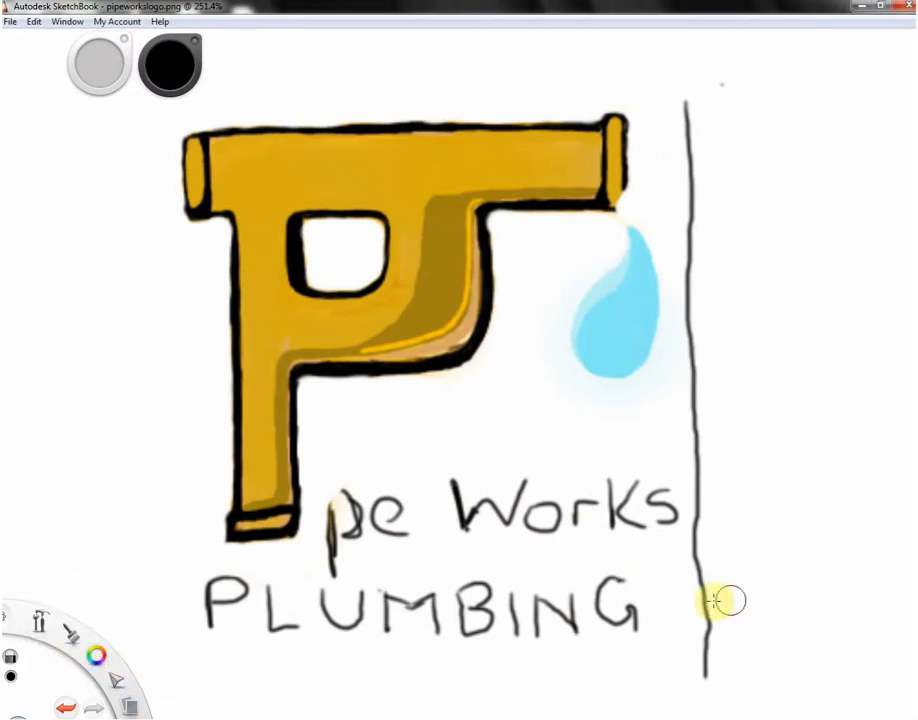
mouse_move(715, 601)
left_mouse_down()
mouse_move(700, 670)
mouse_move(690, 615)
mouse_move(593, 619)
mouse_move(608, 606)
mouse_move(521, 615)
mouse_move(530, 607)
mouse_move(510, 608)
mouse_move(486, 581)
mouse_move(457, 631)
left_mouse_up()
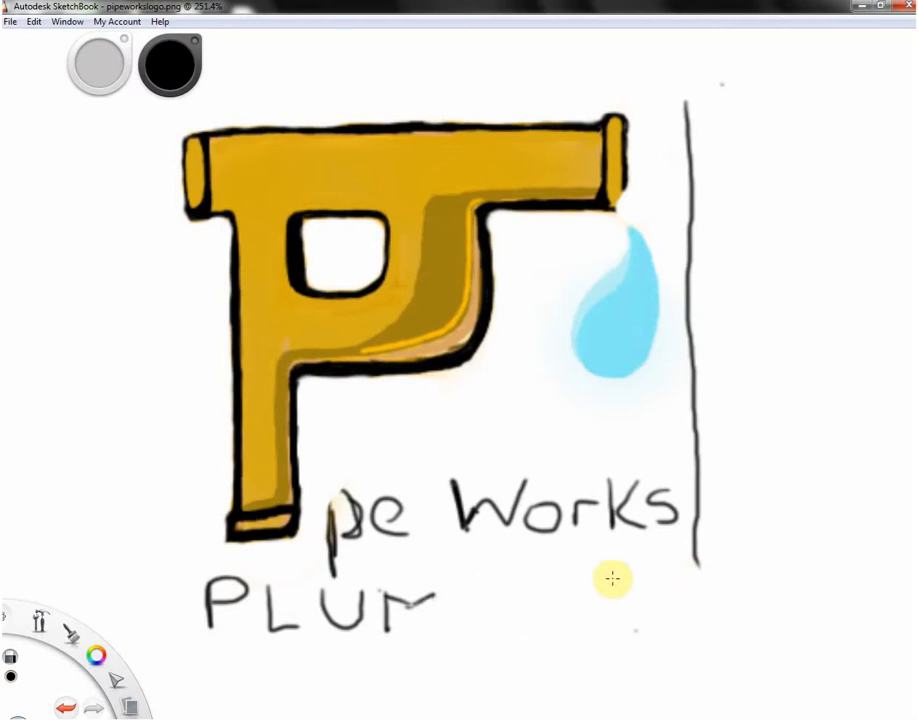
mouse_move(612, 578)
left_mouse_down()
mouse_move(712, 549)
mouse_move(672, 541)
mouse_move(700, 507)
mouse_move(620, 488)
mouse_move(638, 480)
mouse_move(580, 497)
mouse_move(540, 529)
mouse_move(612, 513)
mouse_move(519, 507)
mouse_move(477, 515)
mouse_move(454, 494)
mouse_move(455, 504)
mouse_move(508, 483)
mouse_move(522, 482)
mouse_move(391, 504)
mouse_move(343, 544)
mouse_move(331, 527)
mouse_move(366, 501)
mouse_move(381, 501)
mouse_move(366, 508)
mouse_move(323, 576)
mouse_move(355, 592)
mouse_move(352, 627)
mouse_move(338, 543)
left_mouse_up()
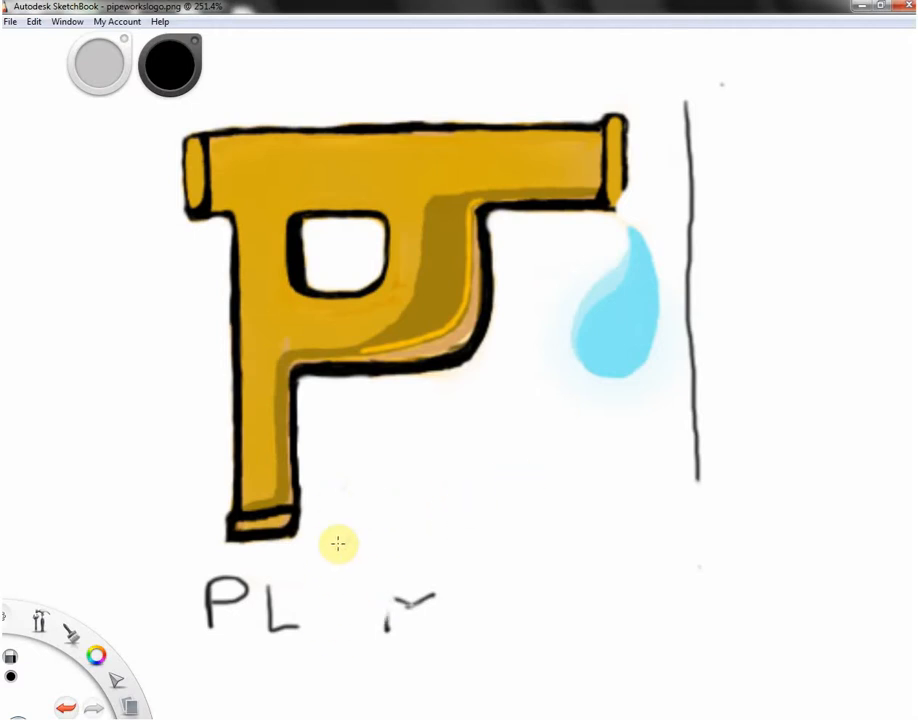
mouse_move(388, 566)
left_mouse_down()
mouse_move(390, 631)
mouse_move(443, 592)
mouse_move(287, 624)
mouse_move(255, 592)
mouse_move(221, 615)
mouse_move(217, 576)
mouse_move(410, 617)
left_mouse_up()
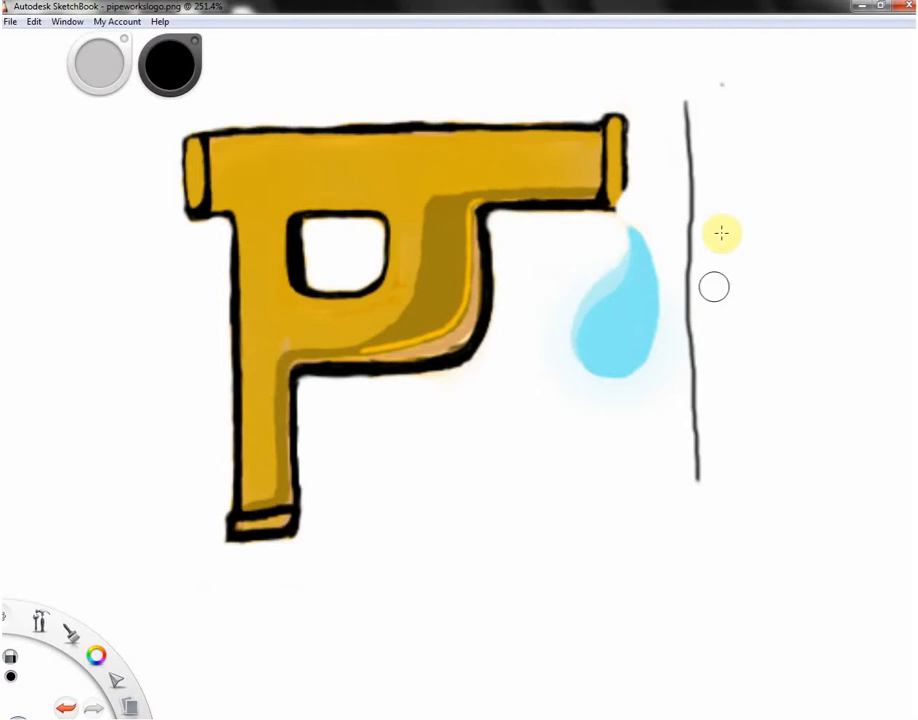
Erase the rest of the vertical line beside the droplet and the pale blue glow around the droplet
mouse_move(706, 105)
left_mouse_down()
mouse_move(692, 171)
mouse_move(671, 142)
mouse_move(664, 173)
mouse_move(685, 218)
mouse_move(692, 423)
left_mouse_up()
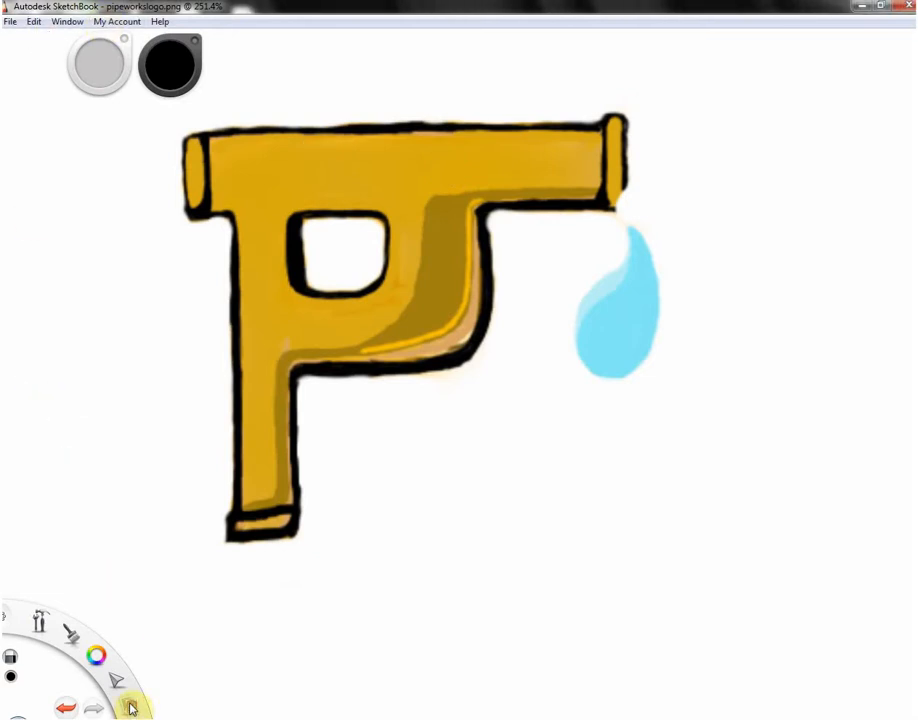
left_click_drag(132, 712, 135, 665)
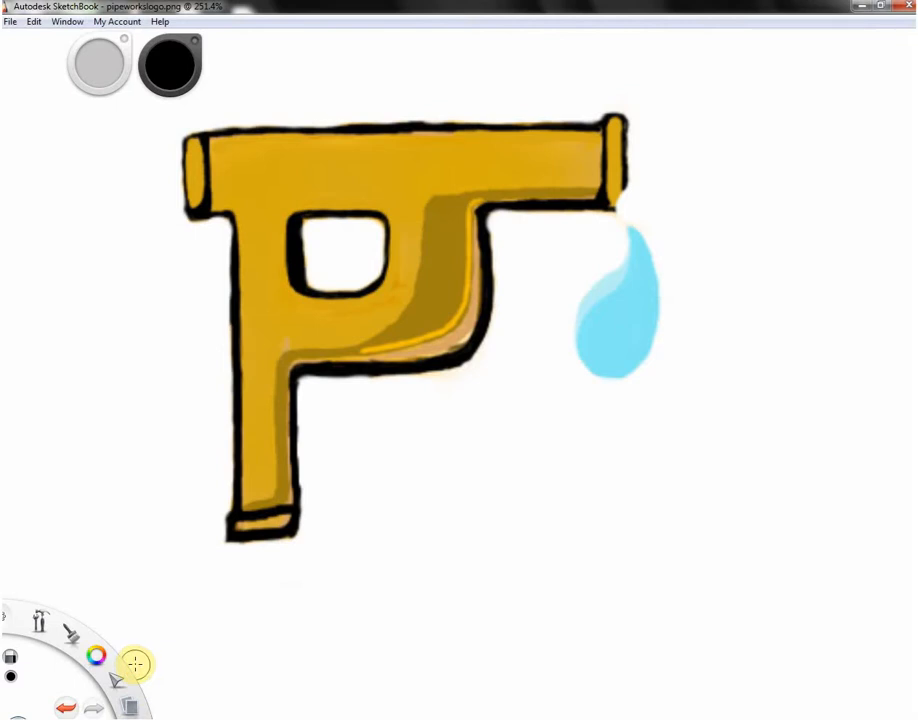
Switch to Adobe Photoshop and start opening a file, limiting the format to PNG and browsing to Libraries
left_click(588, 718)
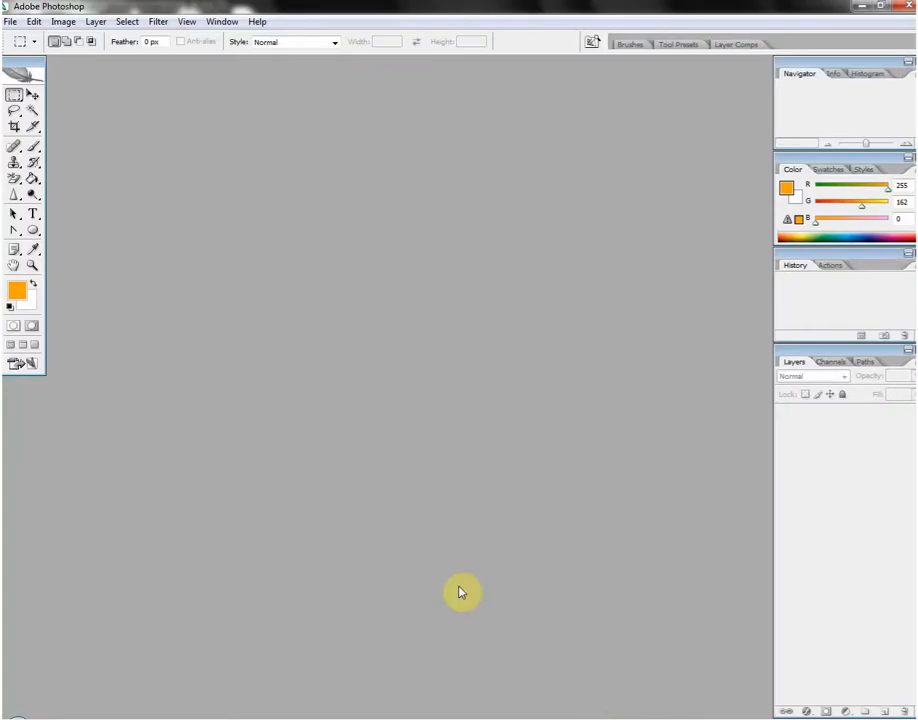
left_click(12, 23)
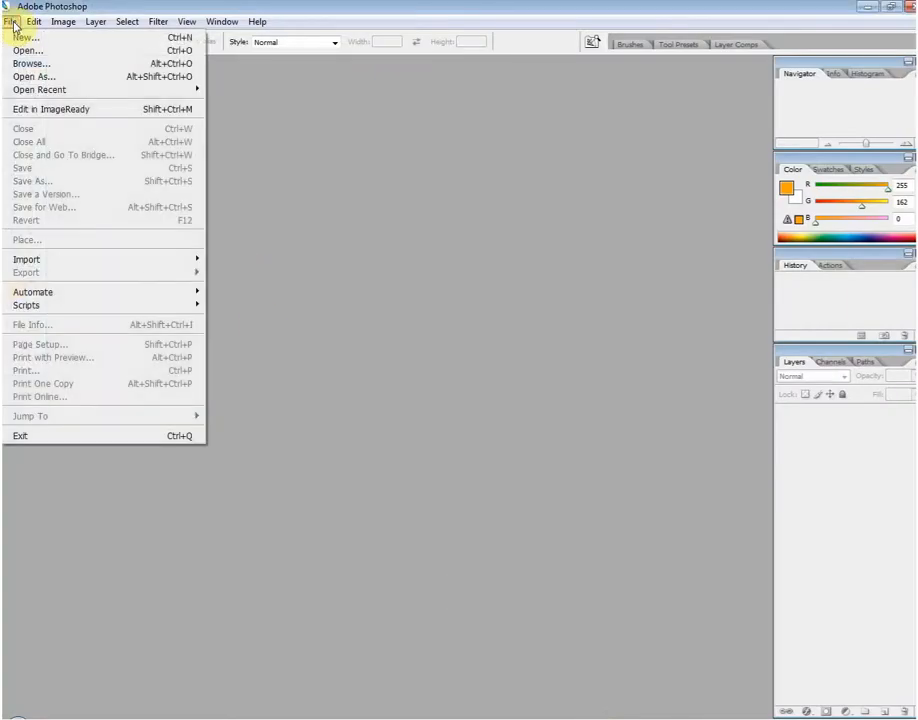
left_click(24, 48)
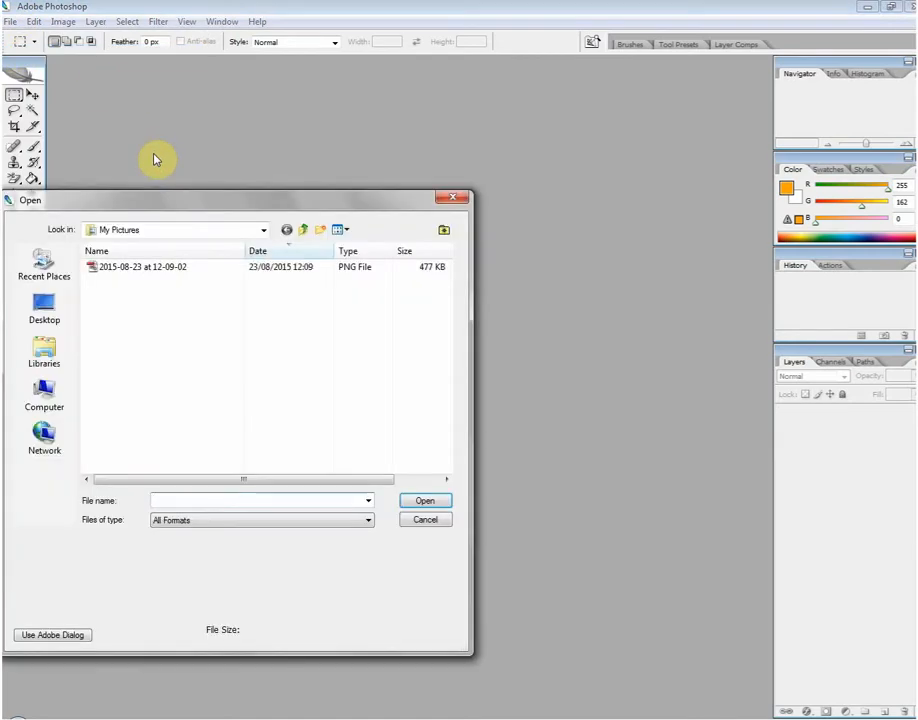
left_click(328, 521)
left_click(220, 440)
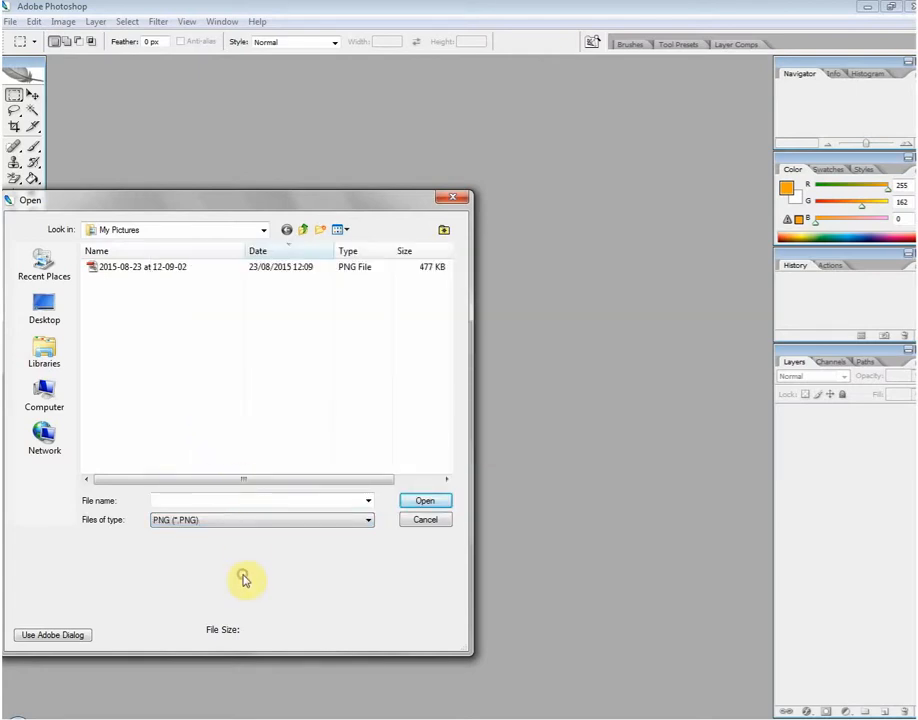
left_click(55, 348)
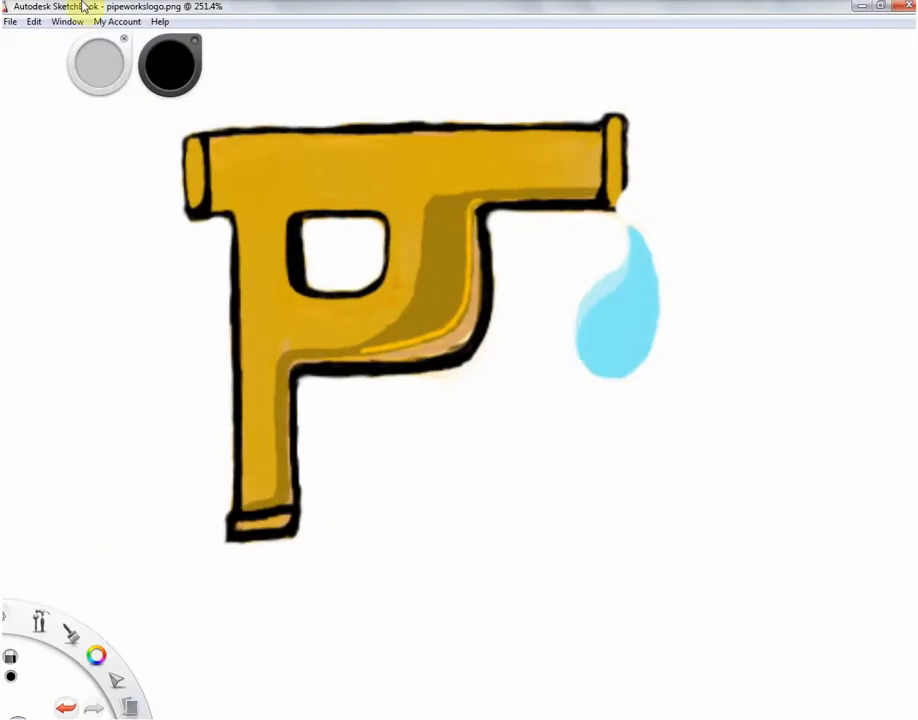
Check in Autodesk SketchBook which folder the drawing is saved in, without saving again
left_click(10, 20)
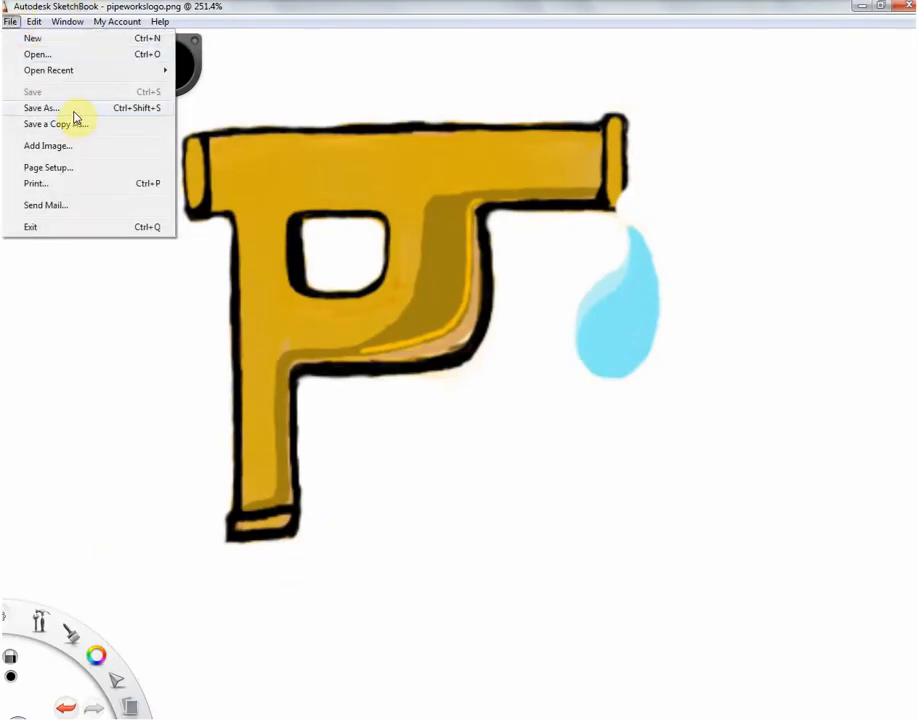
left_click(73, 110)
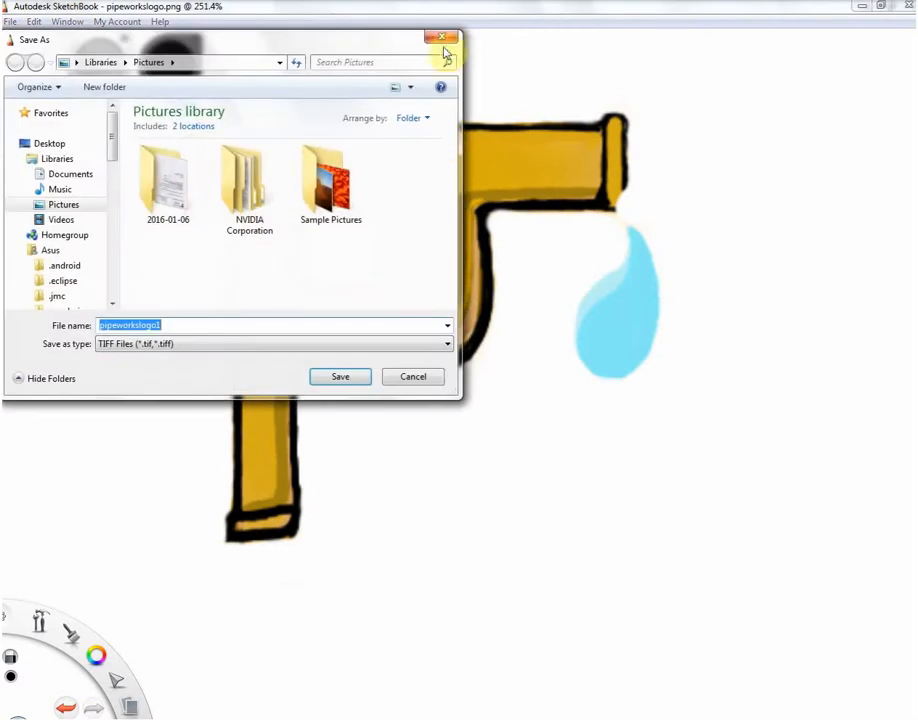
left_click(443, 36)
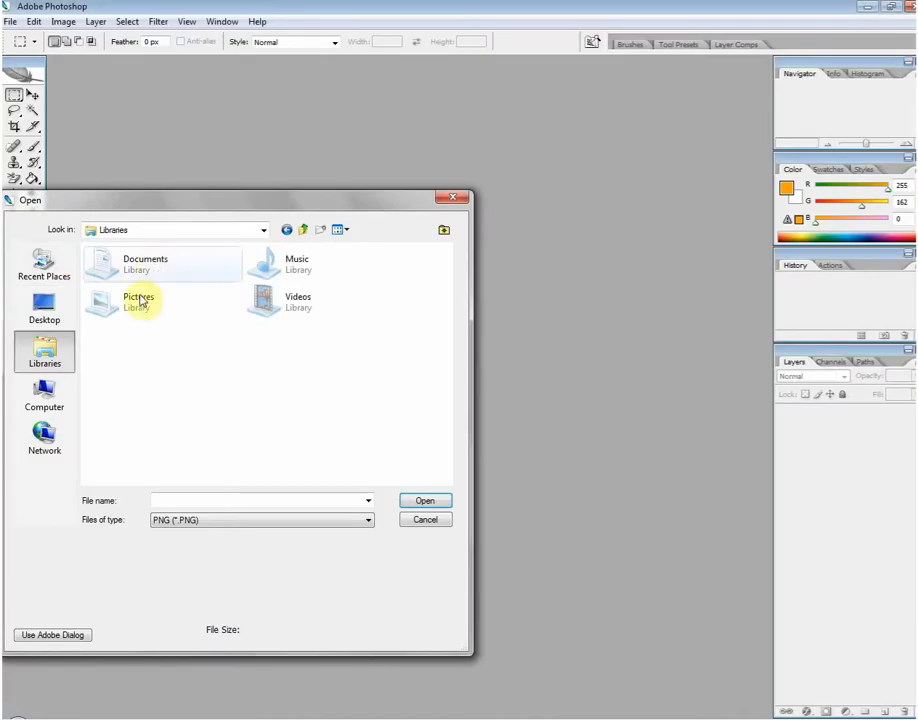
Open the pipeworkslogo image from the Pictures library in Adobe Photoshop
left_click(138, 299)
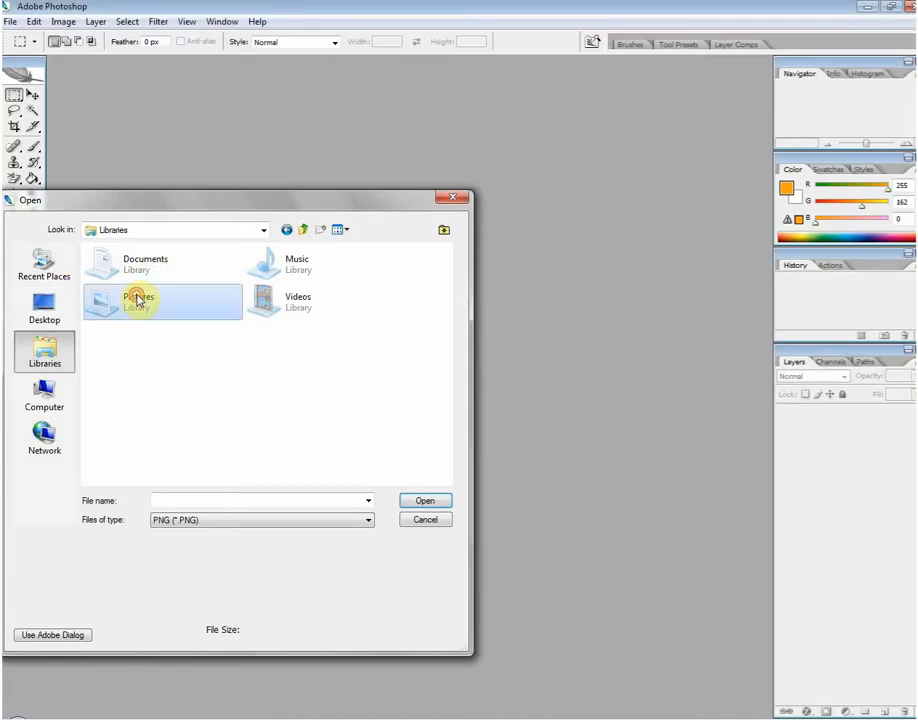
double_click(138, 296)
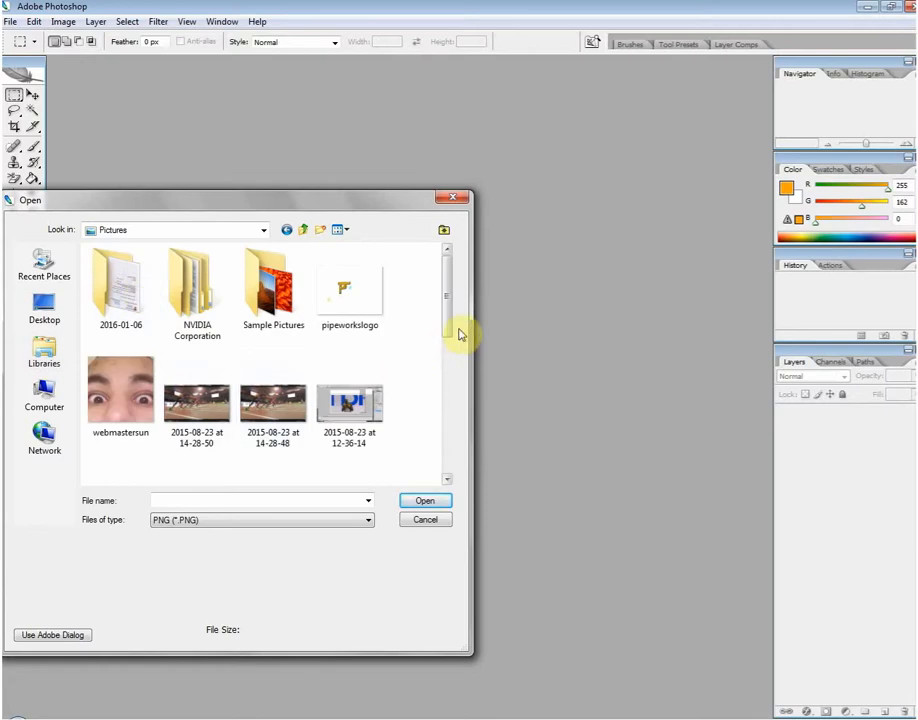
double_click(371, 282)
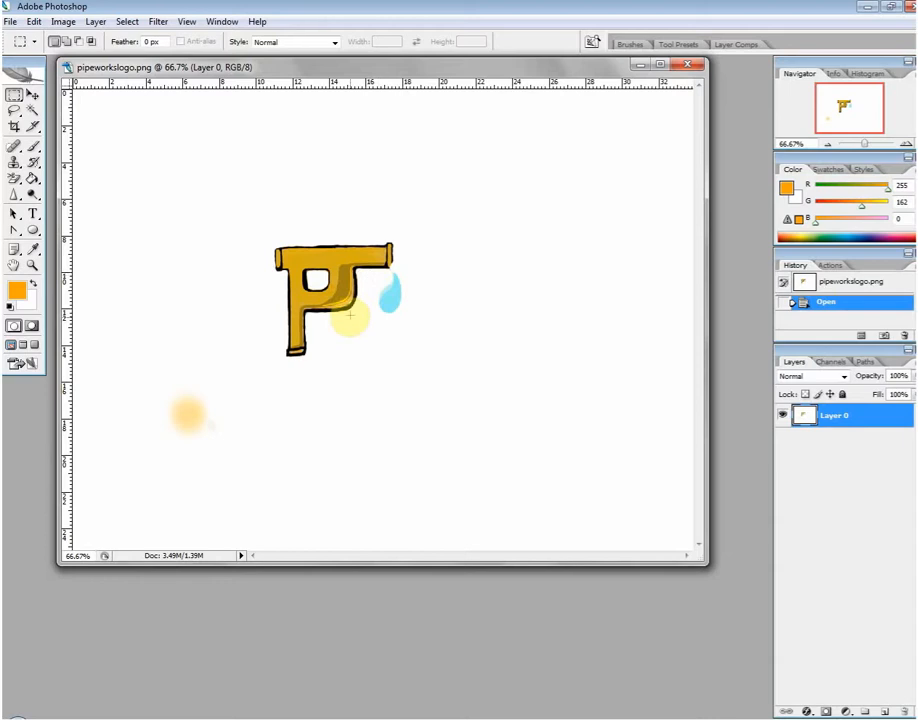
Add a new layer above the logo artwork and switch to the regular Eraser tool
left_click(885, 712)
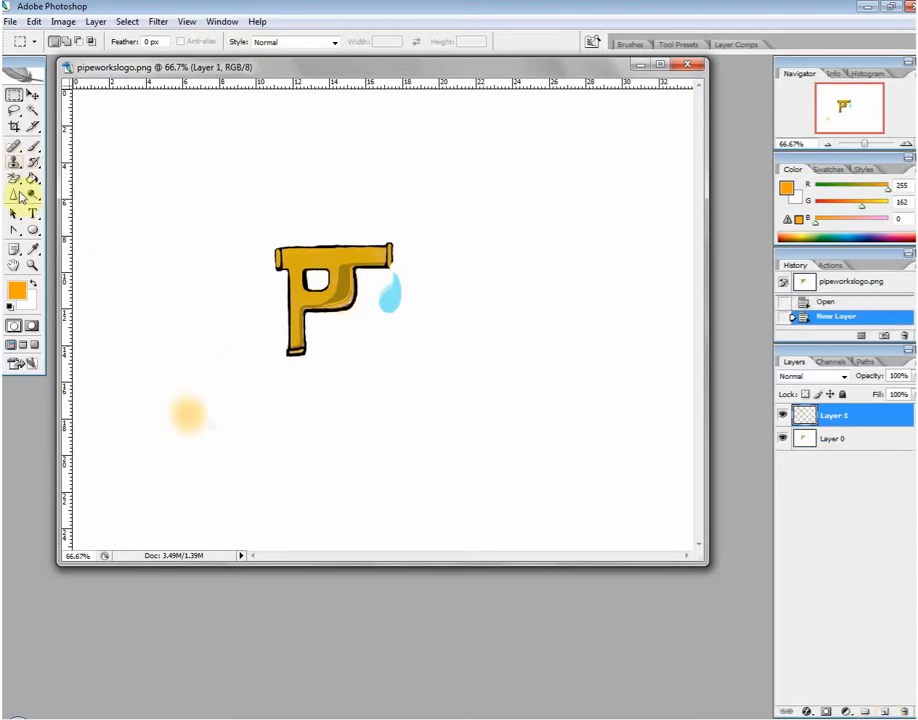
left_click(35, 232)
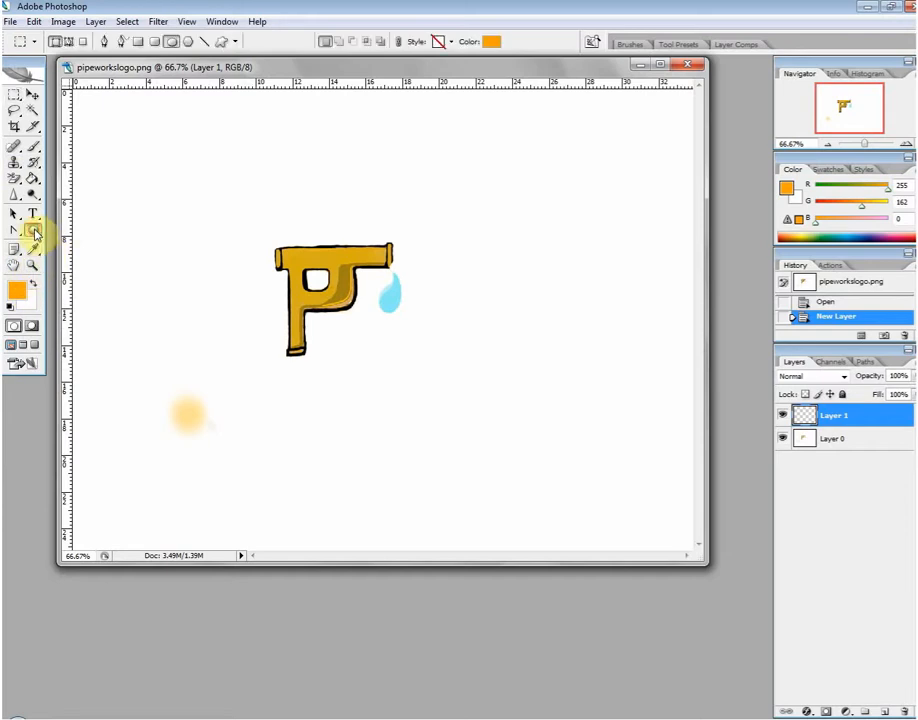
left_click(35, 232)
left_click(14, 177)
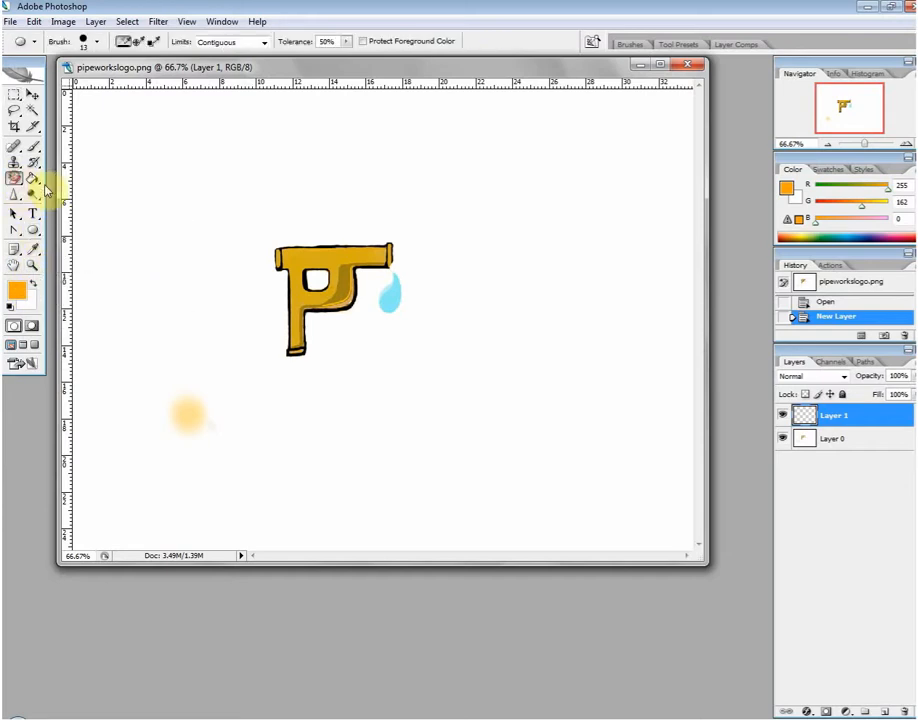
left_click(14, 177)
left_click(46, 178)
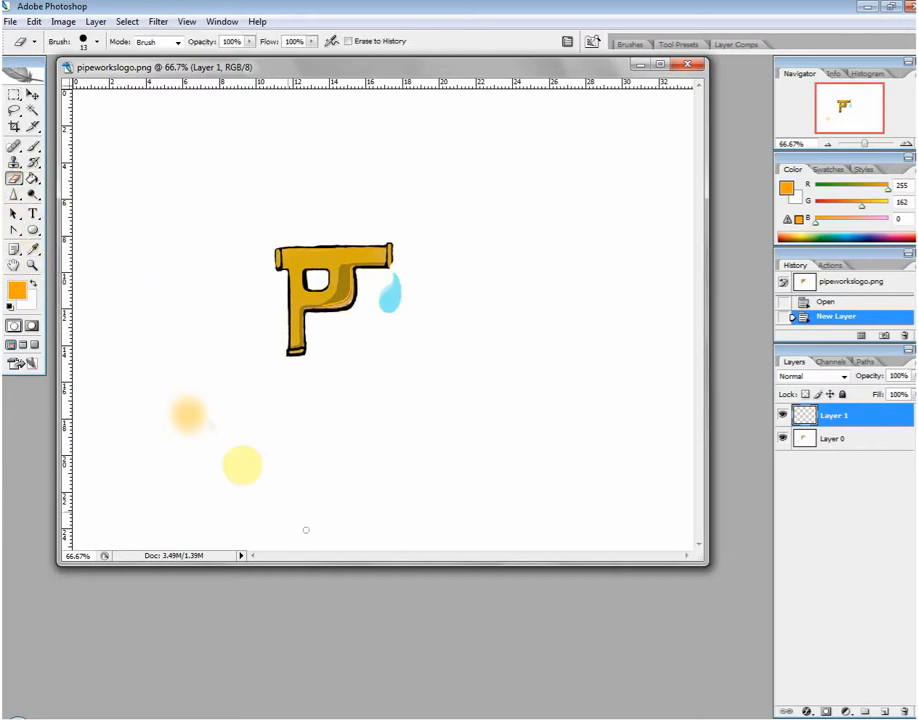
Erase the orange smudge below the P from Layer 0 using a 74 px eraser brush
mouse_move(167, 411)
left_mouse_down()
mouse_move(178, 398)
mouse_move(187, 428)
left_mouse_up()
left_click_drag(187, 402, 201, 428)
left_click(857, 438)
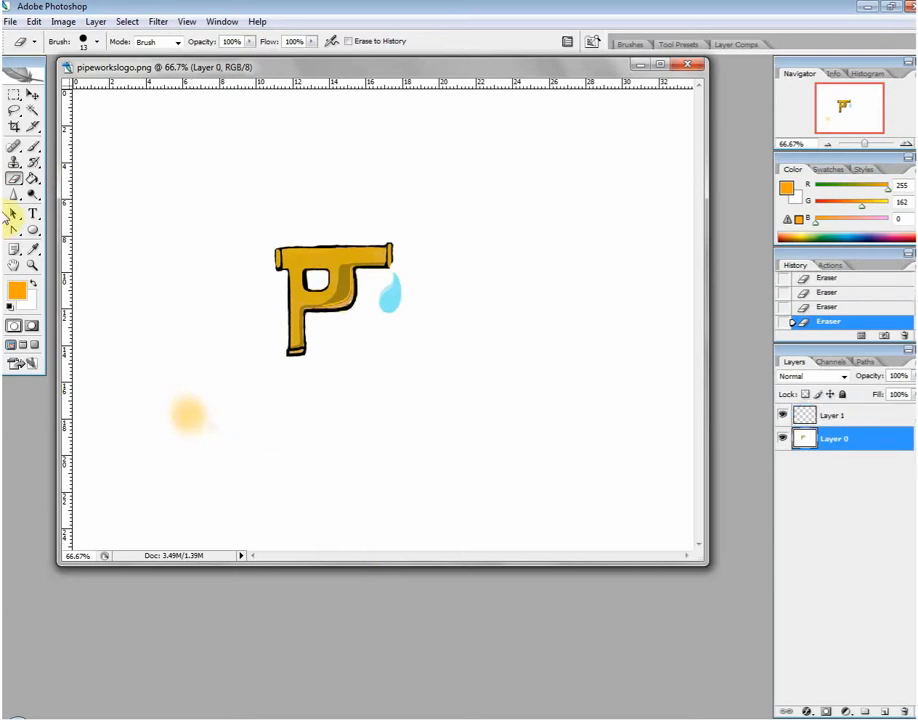
left_click(97, 41)
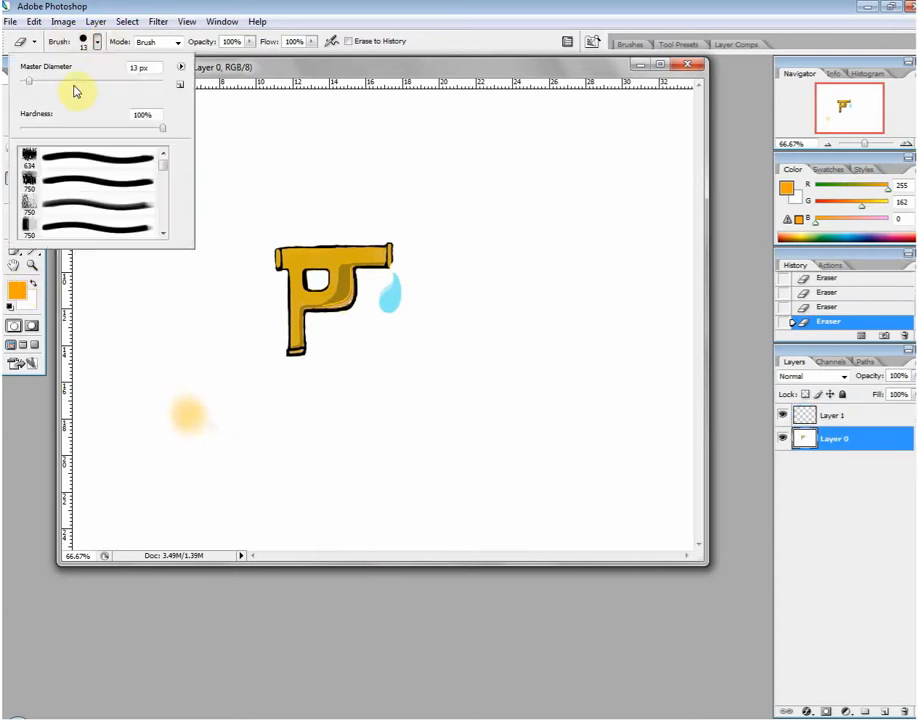
left_click(150, 161)
mouse_move(172, 396)
left_mouse_down()
mouse_move(183, 428)
mouse_move(197, 425)
mouse_move(203, 398)
mouse_move(171, 386)
left_mouse_up()
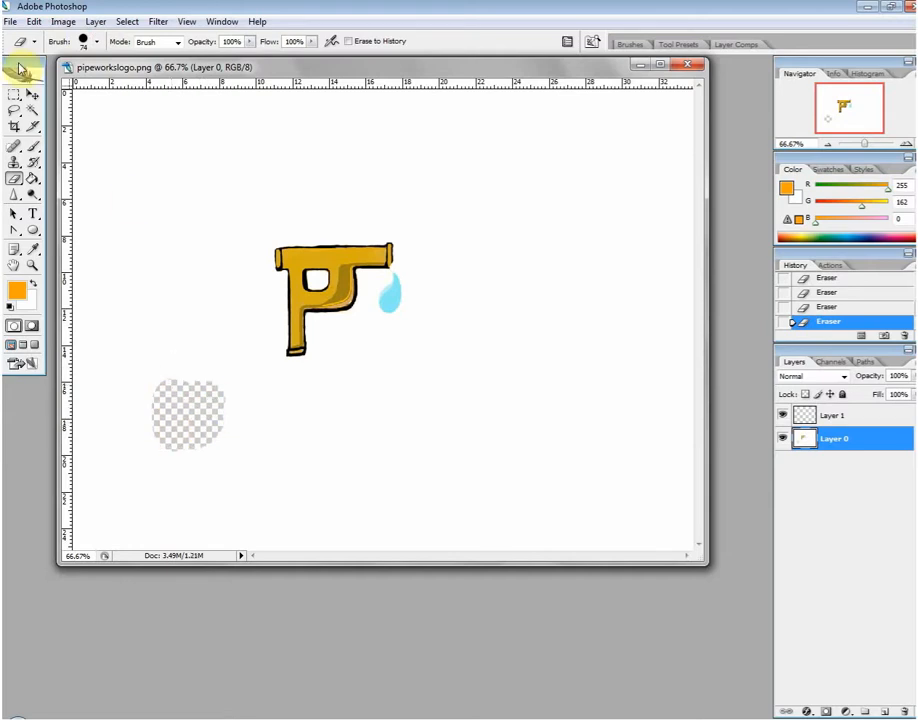
Crop the canvas closely around the P and droplet, and maximize the document window
left_click(14, 126)
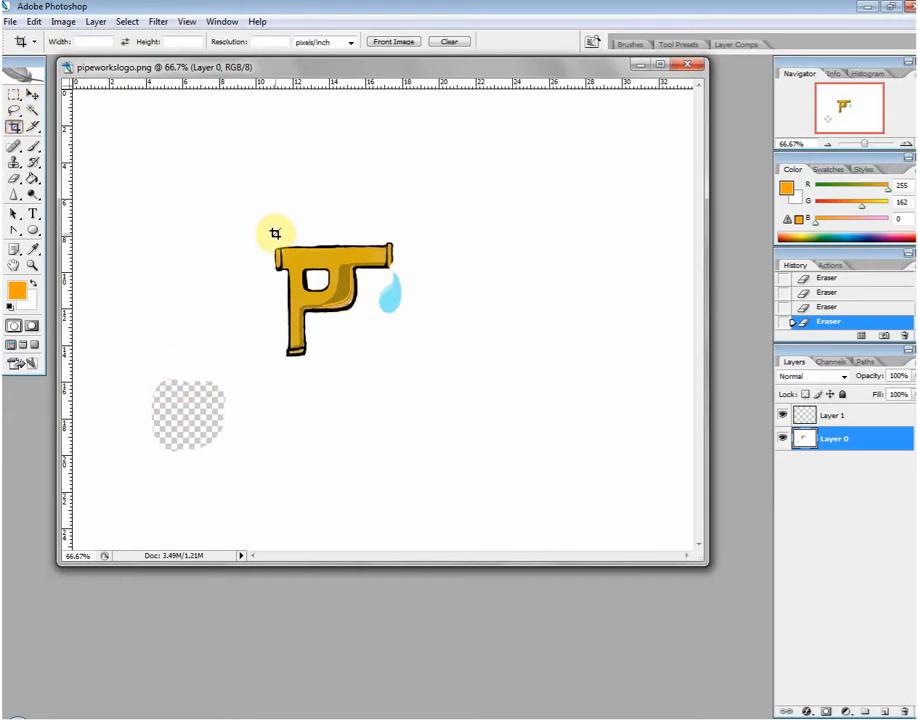
left_click_drag(272, 232, 416, 384)
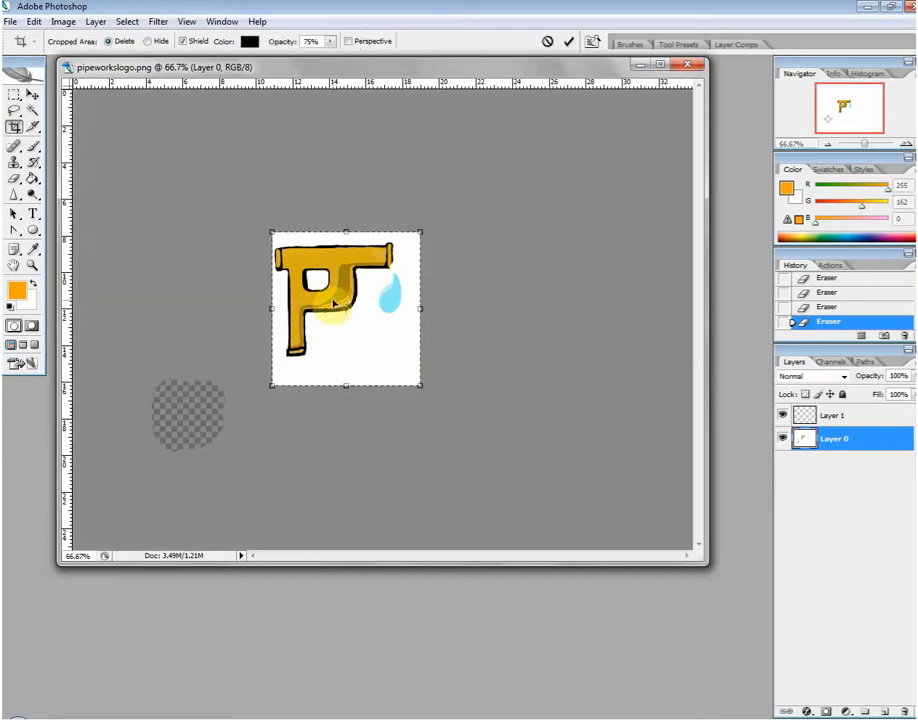
double_click(334, 303)
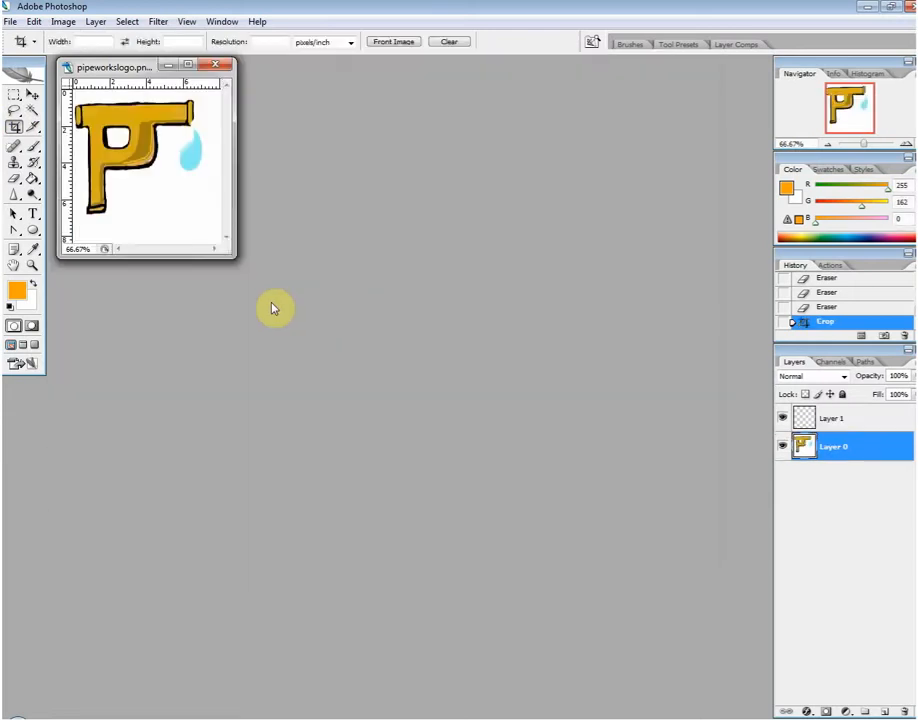
left_click_drag(113, 71, 240, 180)
double_click(240, 180)
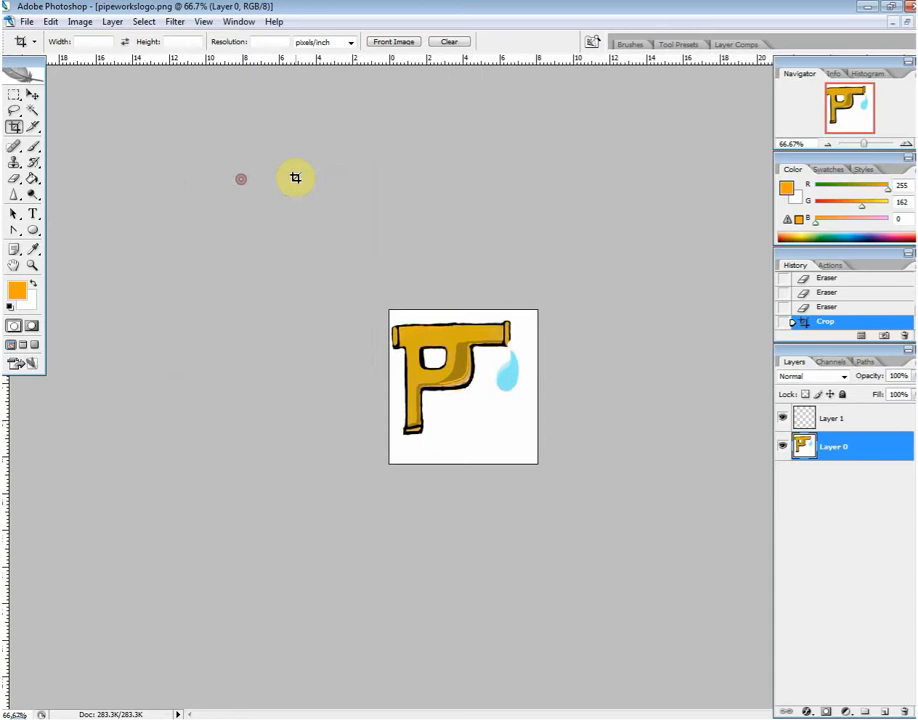
Select Layer 1 and set the Type tool's font to Century Gothic
left_click(882, 418)
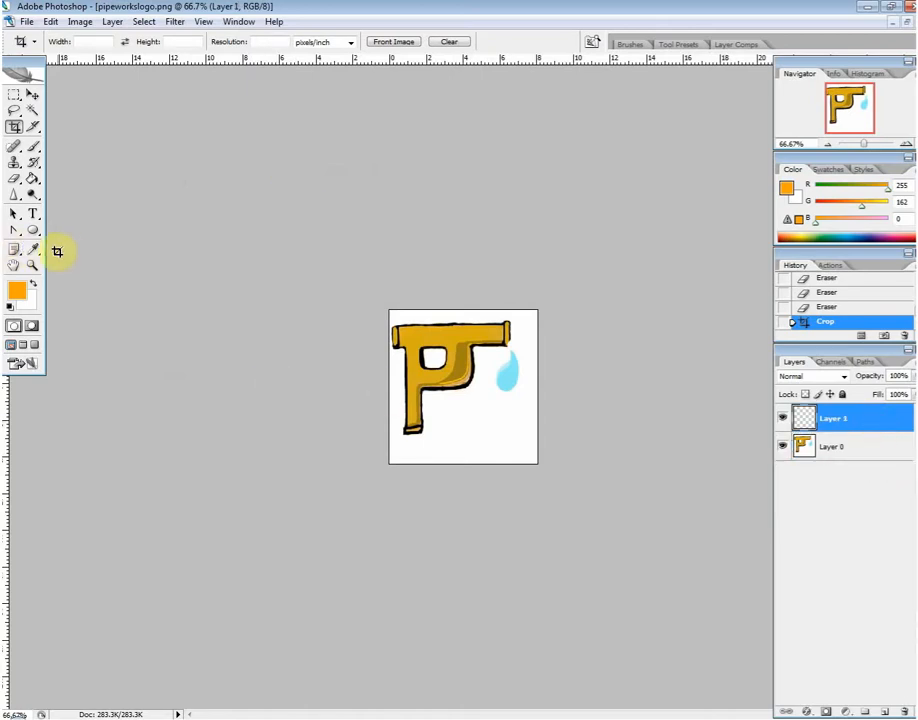
left_click(36, 216)
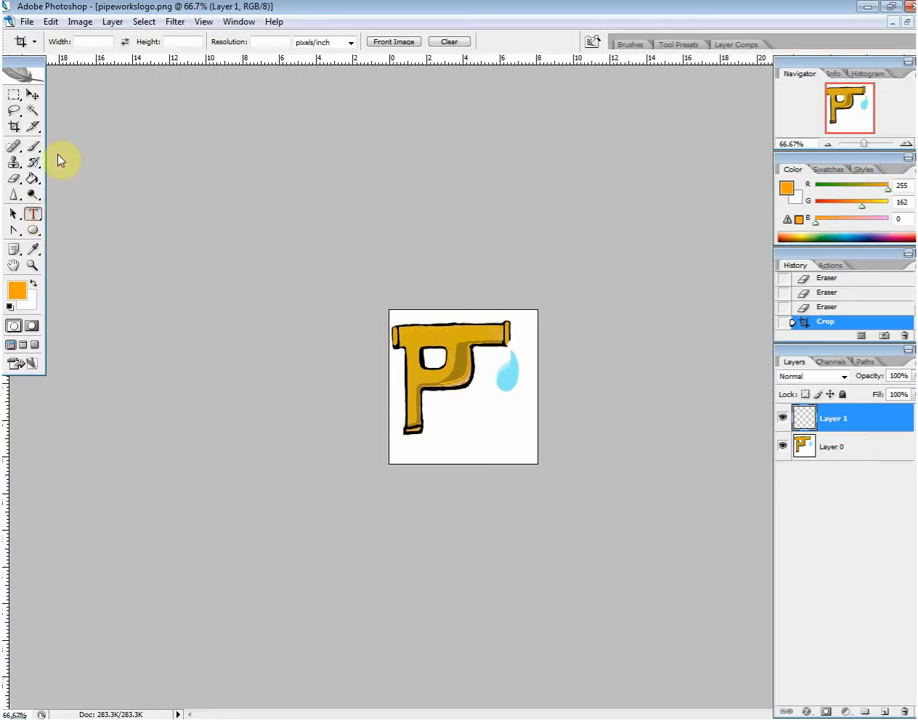
left_click(154, 41)
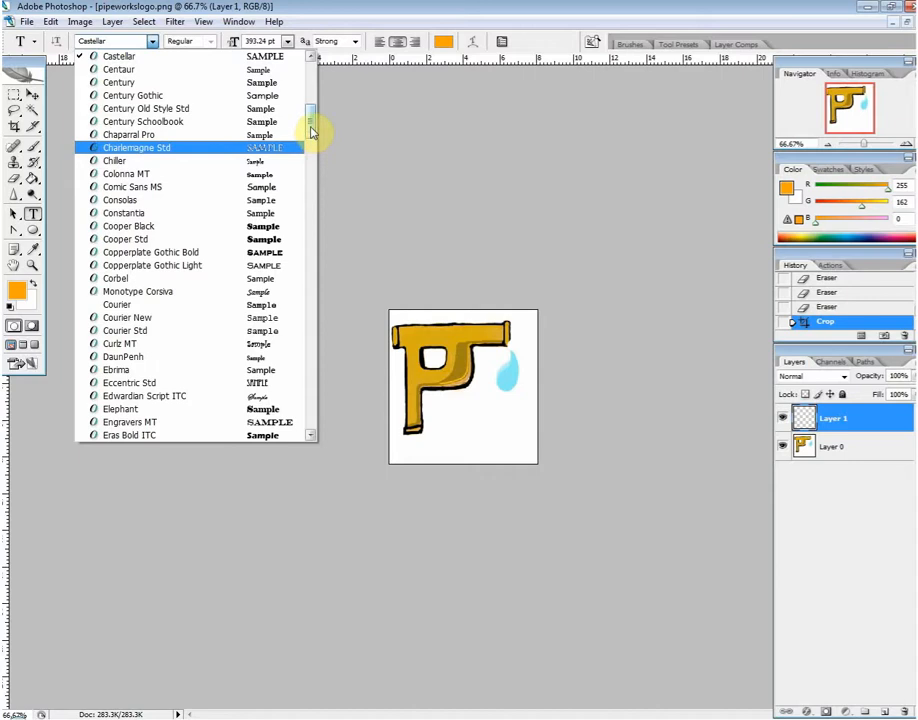
left_click_drag(311, 130, 312, 121)
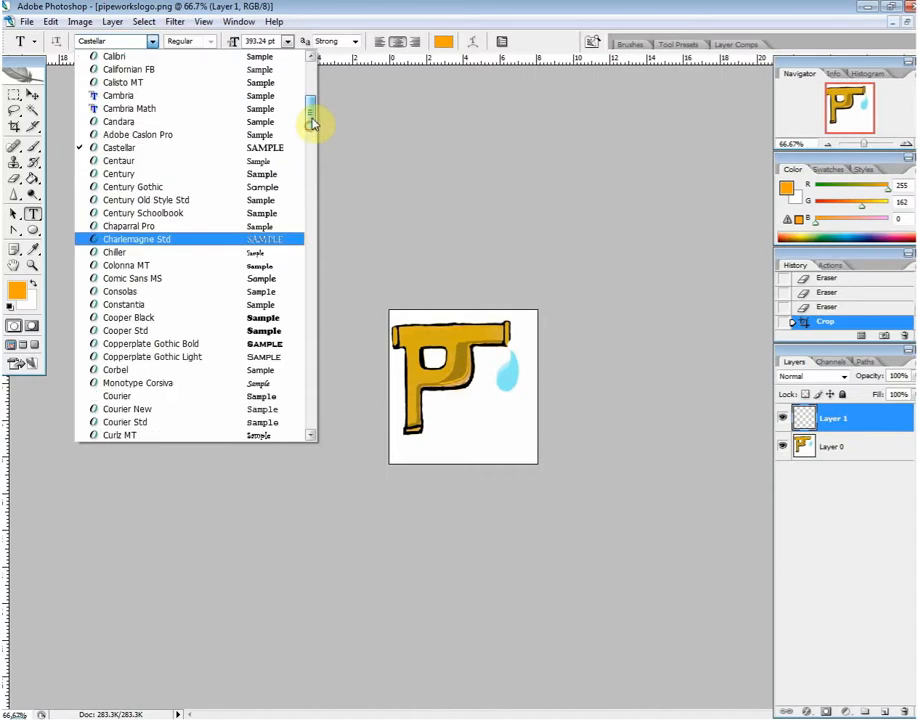
left_click(277, 187)
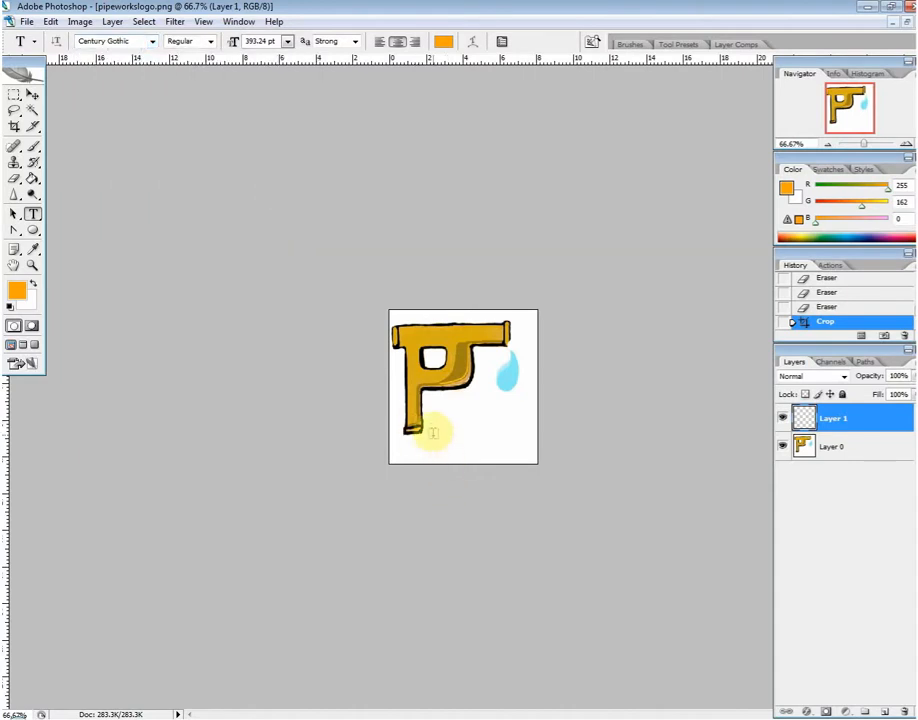
Add the text "ipe Works" at 24 pt and place it beside the foot of the painted P
left_click(431, 429)
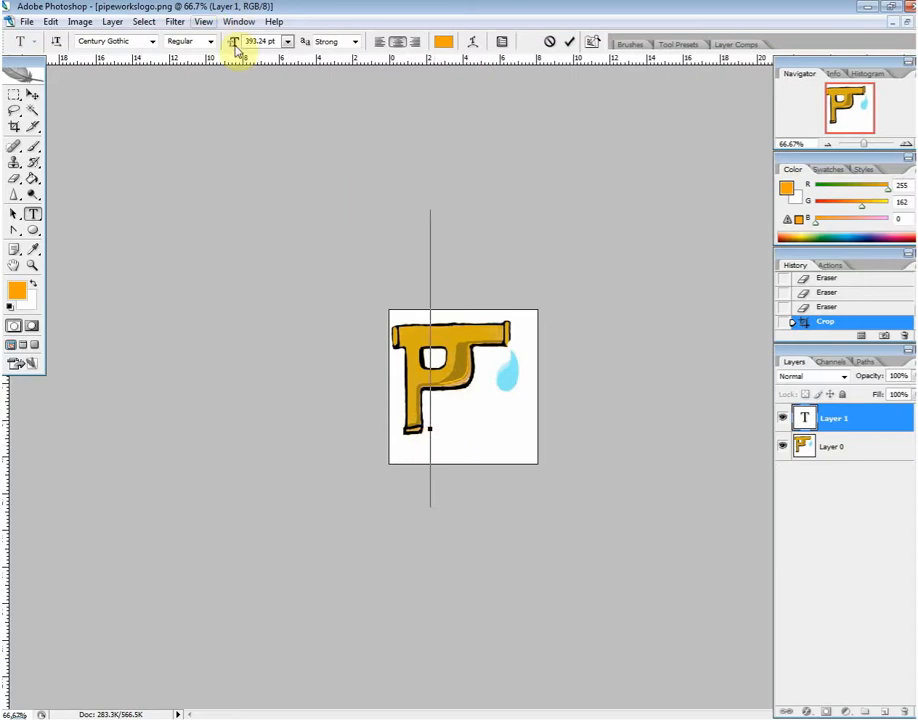
left_click(286, 41)
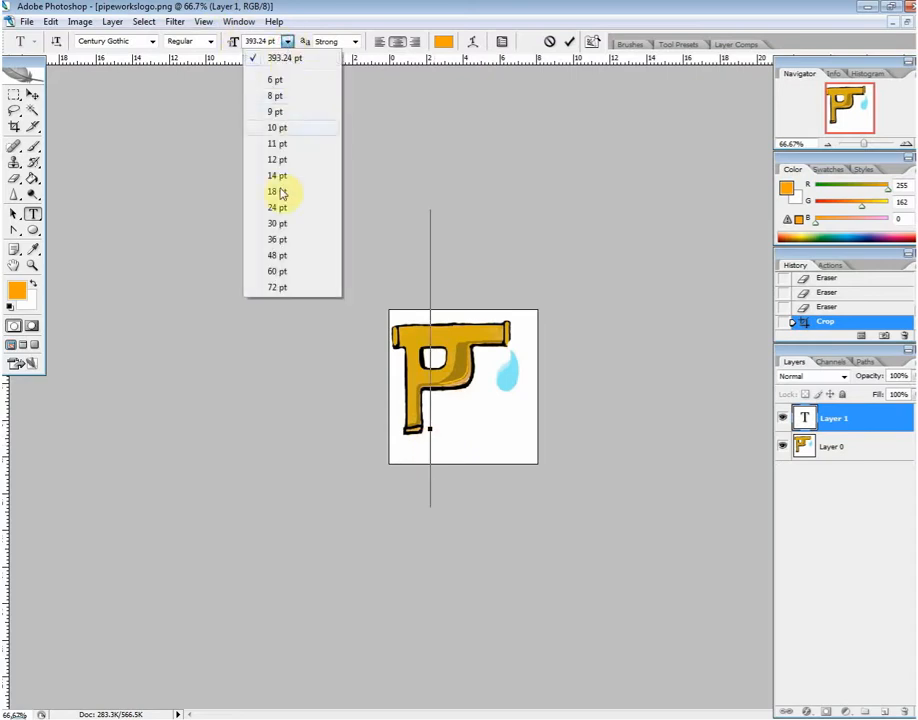
left_click(293, 285)
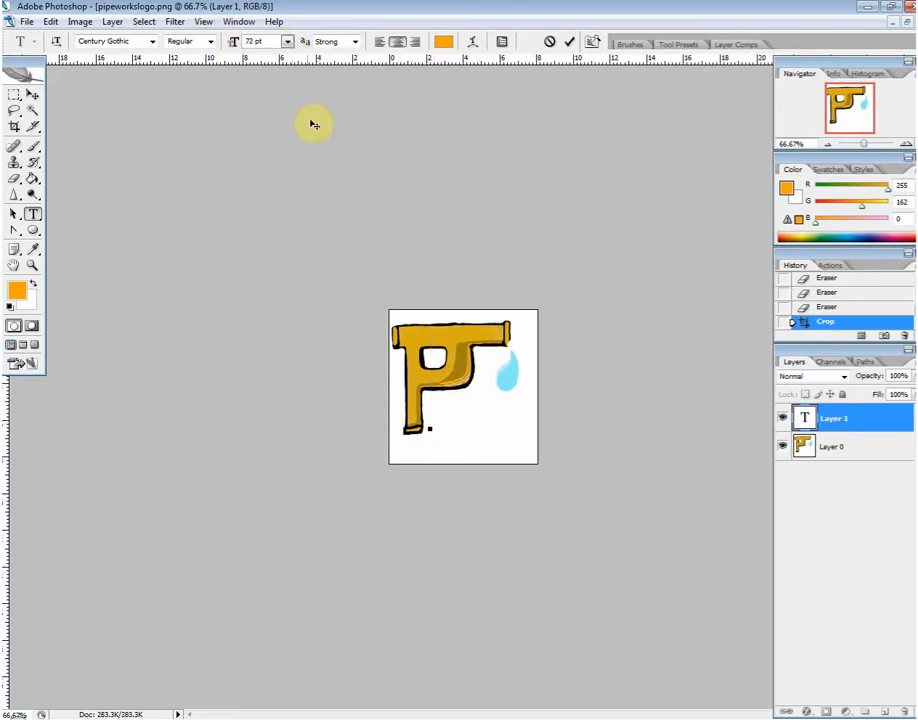
left_click(289, 42)
left_click(301, 257)
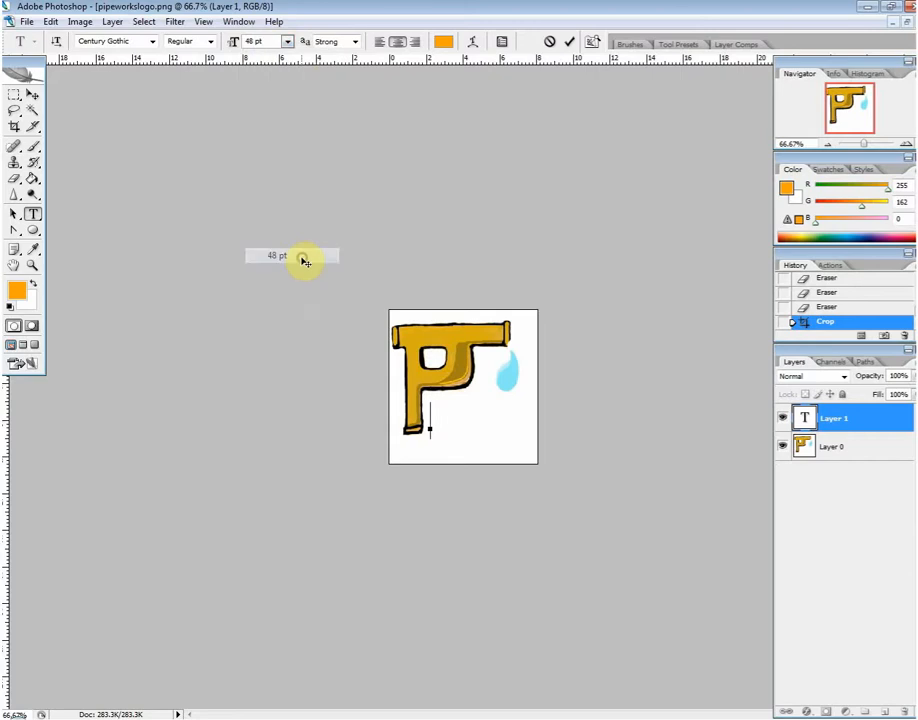
left_click(286, 42)
left_click(299, 229)
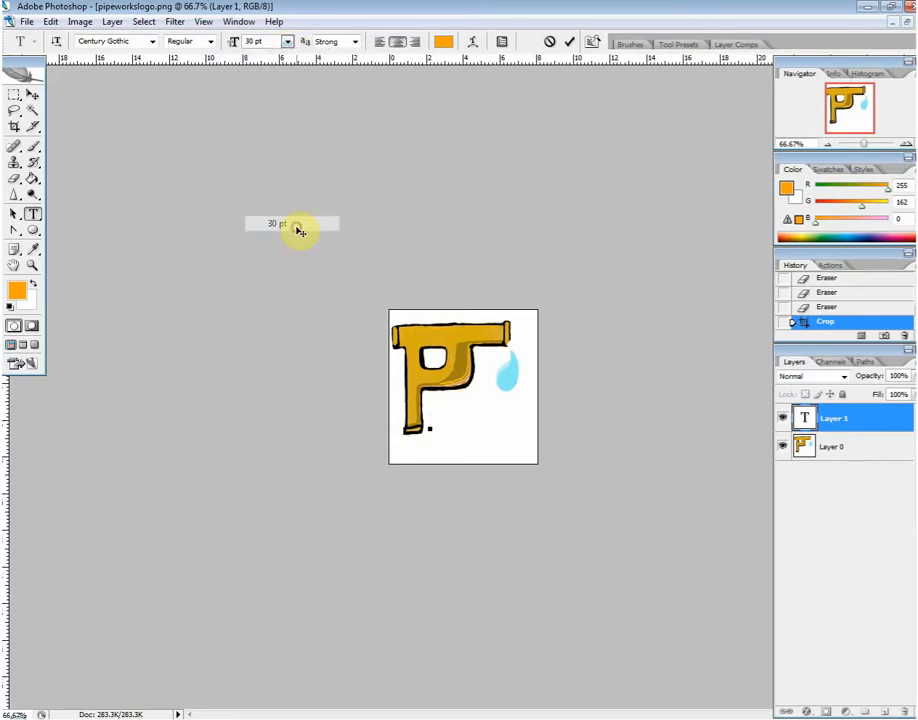
left_click(288, 42)
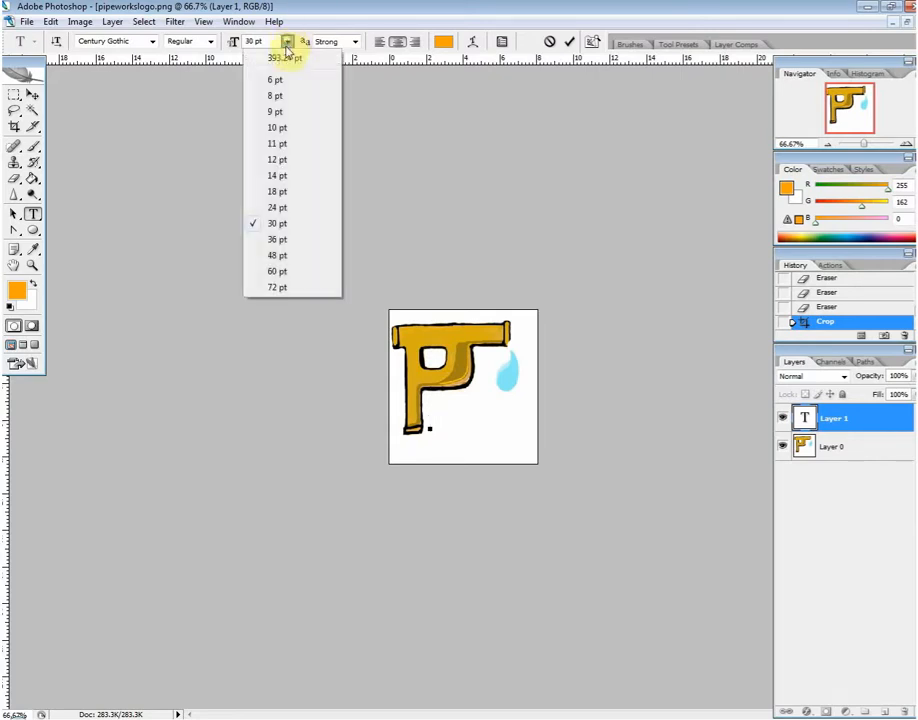
left_click(293, 213)
left_click(287, 42)
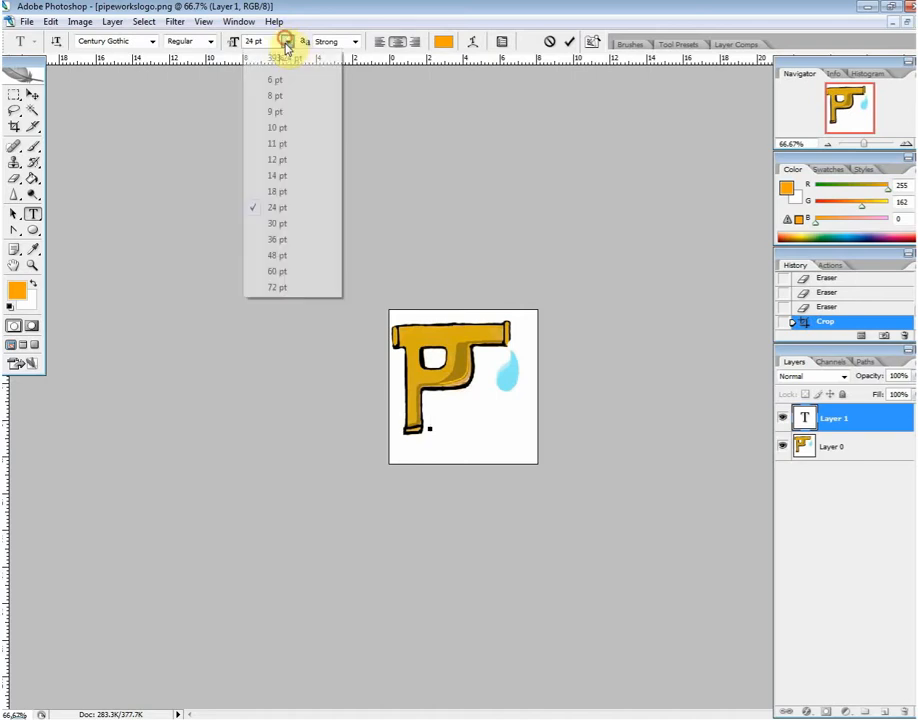
left_click(276, 207)
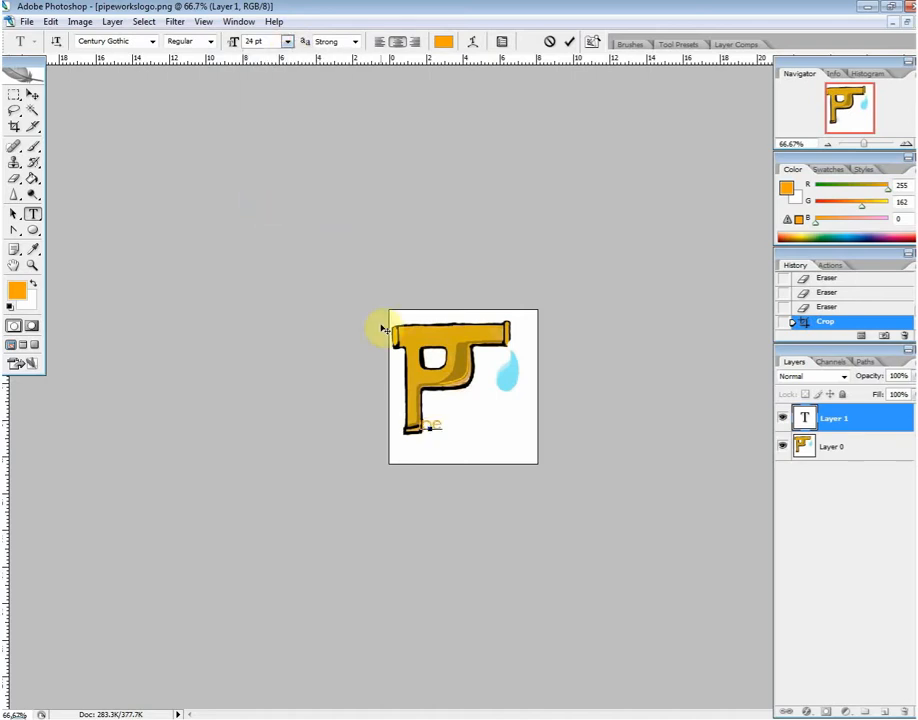
type("works")
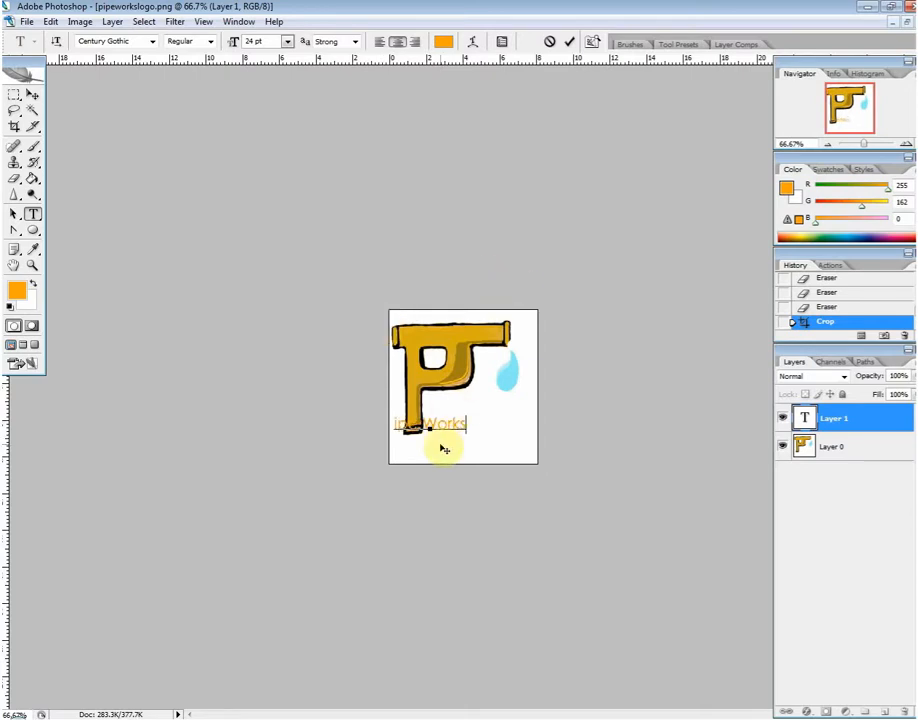
left_click_drag(443, 443, 477, 452)
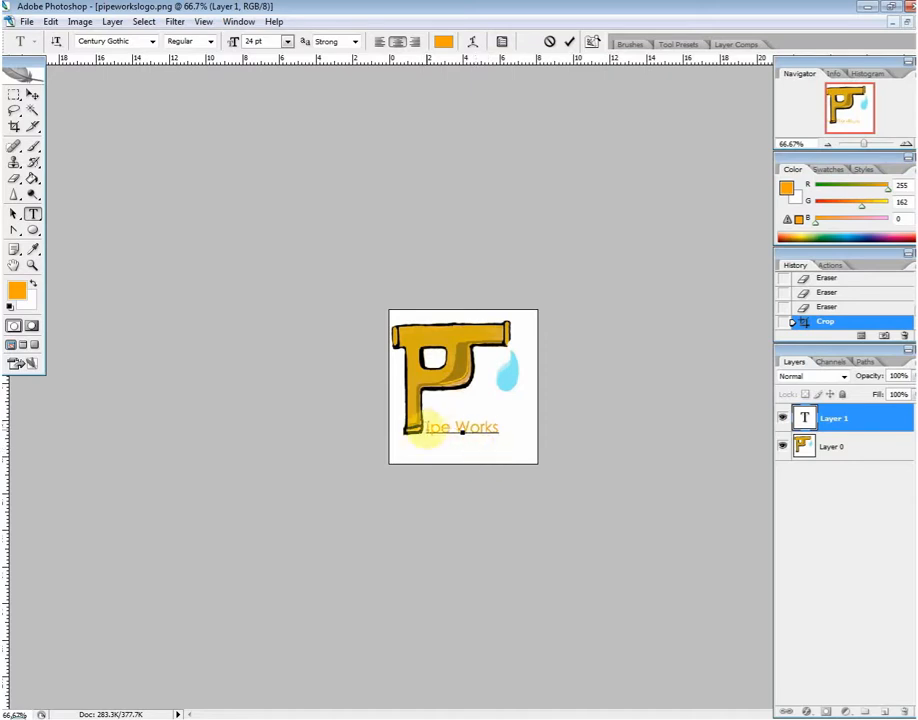
Display the Character settings and set the tracking of the whole "ipe Works" text to 100
left_click_drag(424, 432, 544, 443)
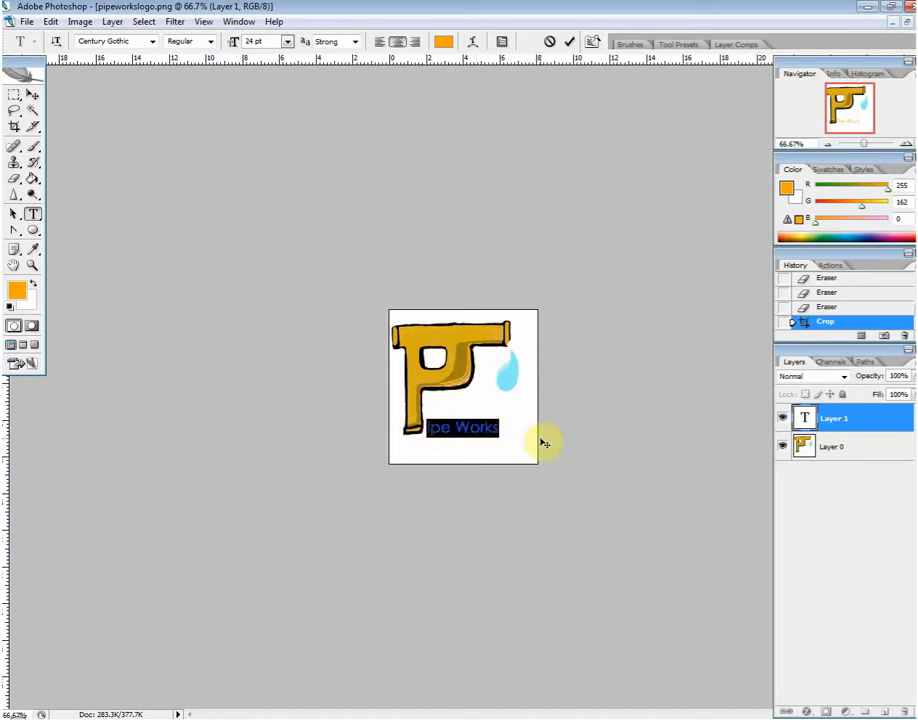
left_click(238, 22)
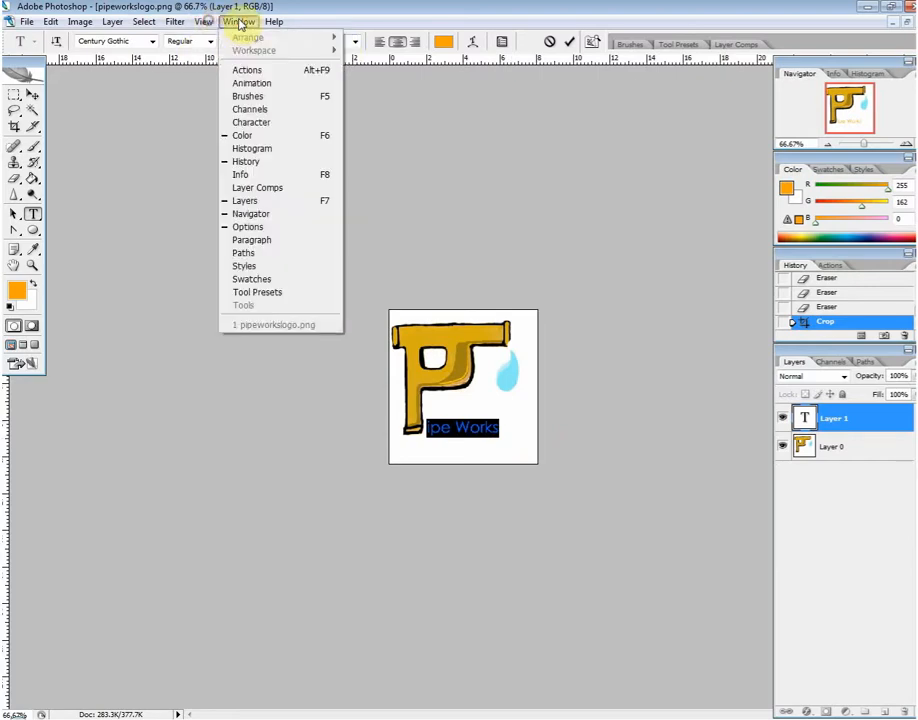
left_click(262, 121)
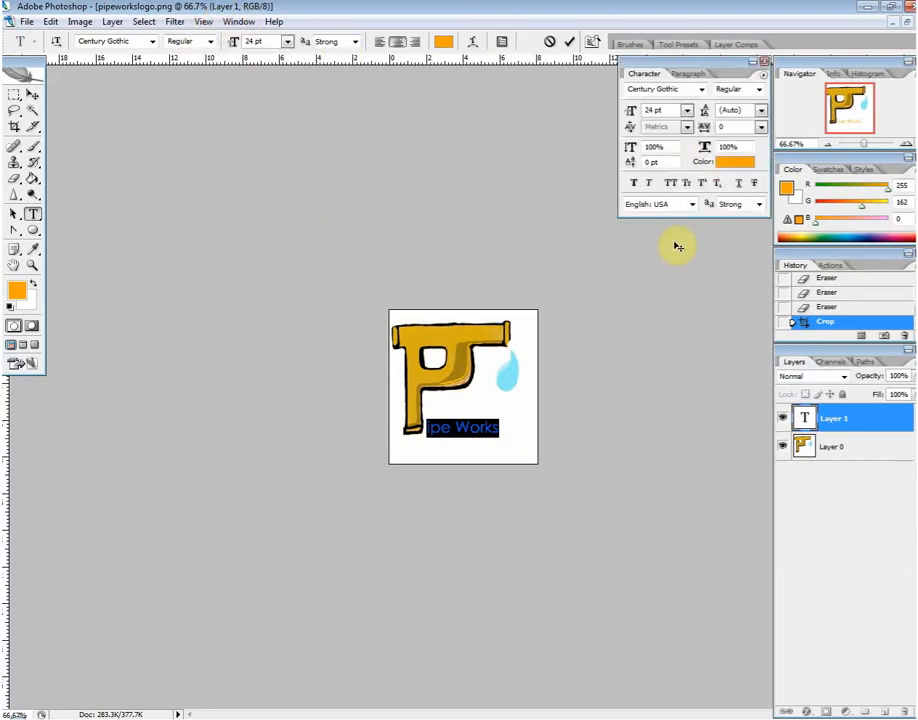
left_click(761, 127)
left_click(748, 317)
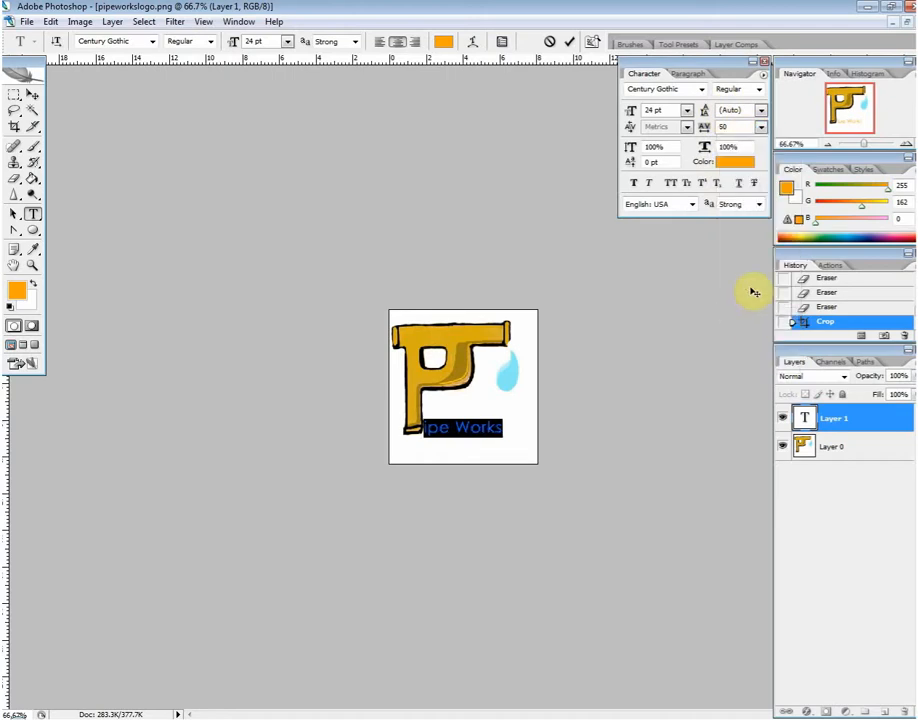
left_click(761, 127)
left_click(750, 346)
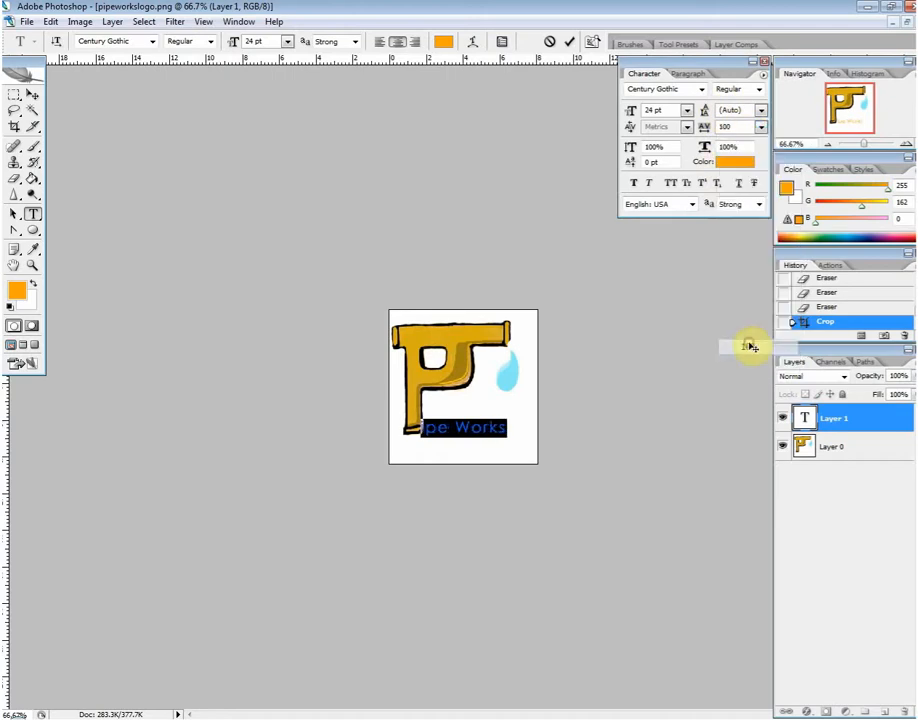
Reposition the "ipe Works" text so it begins right beside the foot of the P
left_click_drag(483, 448, 476, 445)
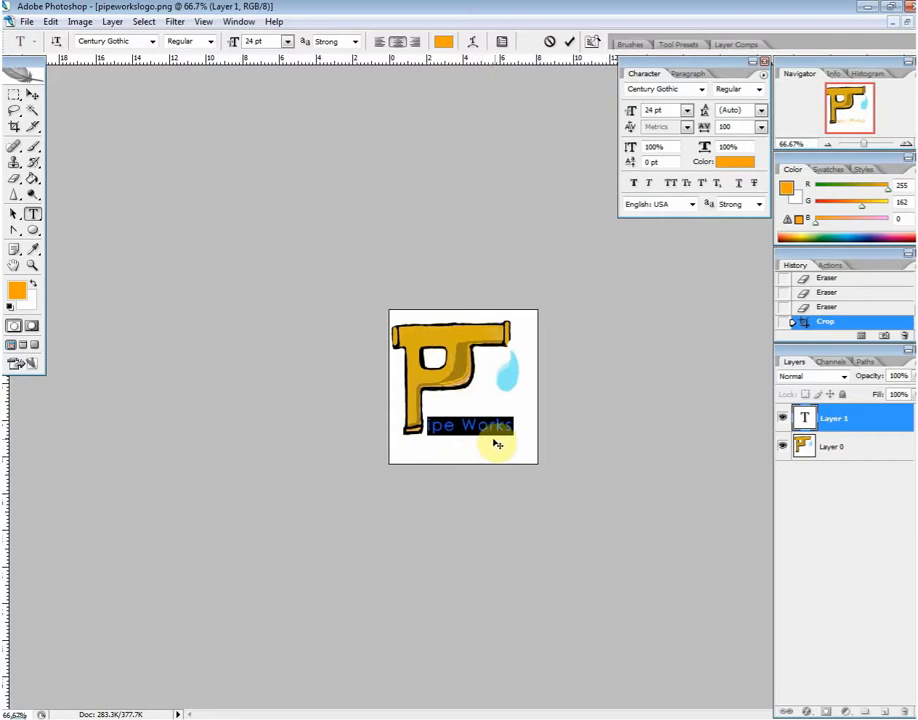
left_click(468, 428)
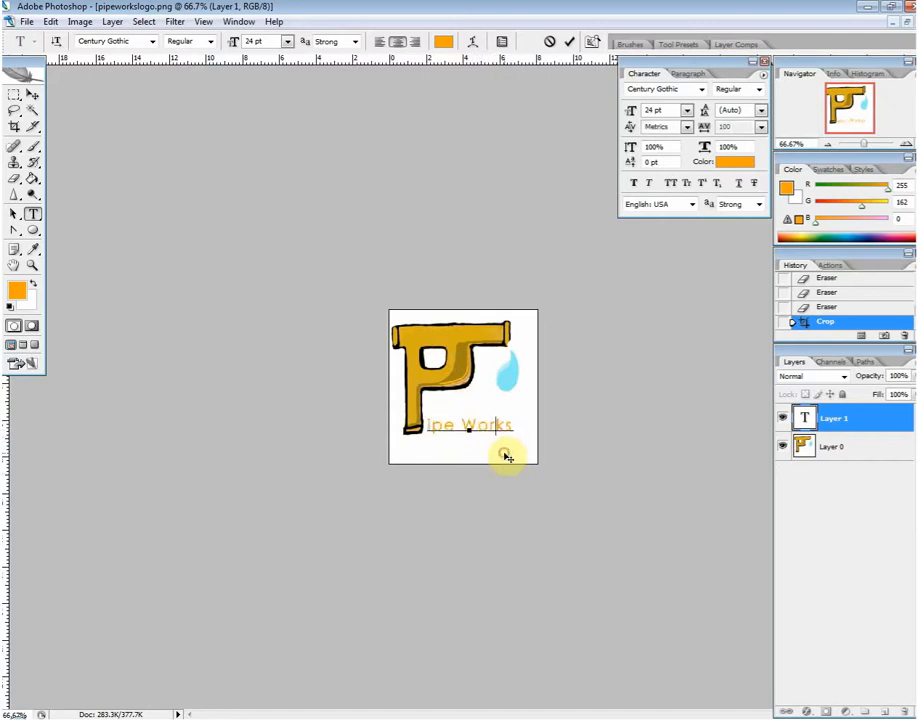
left_click_drag(508, 457, 505, 459)
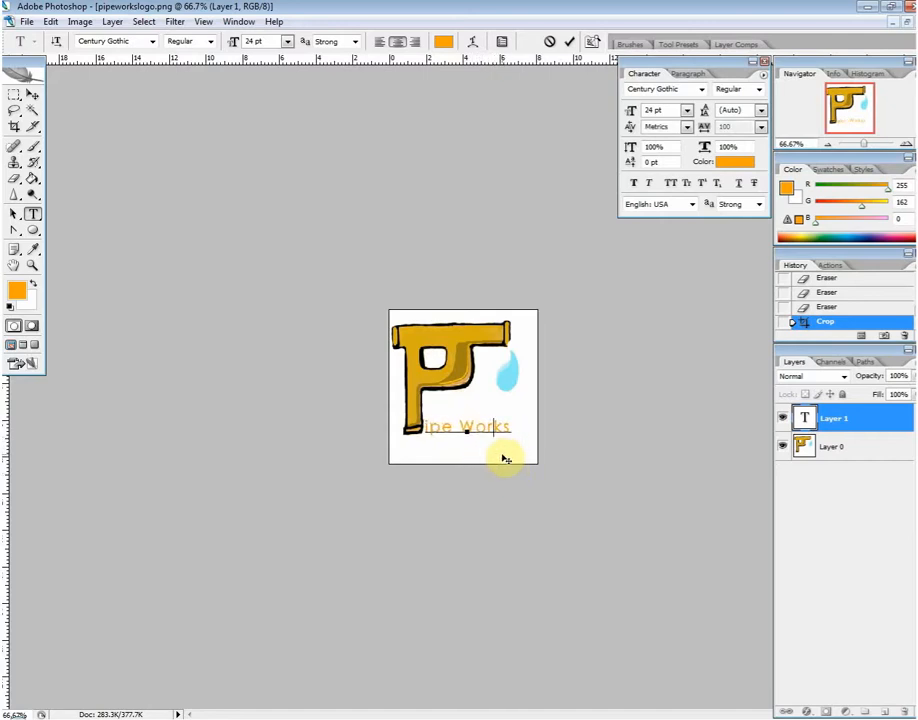
Add a new layer above Layer 0, type "PLUMBING" on it and place the word beneath "ipe Works"
left_click(868, 448)
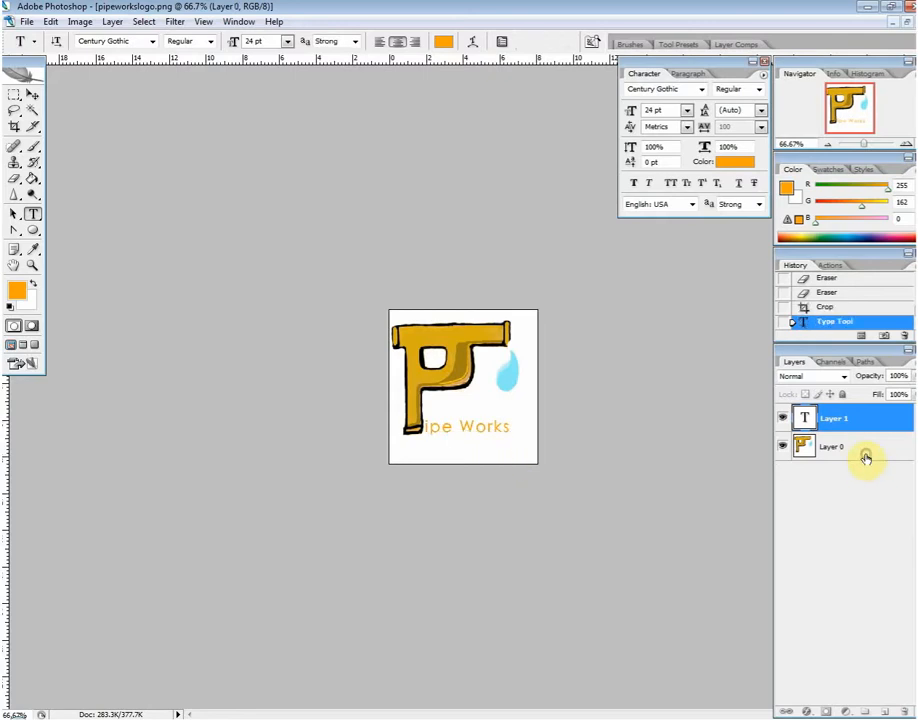
left_click(886, 712)
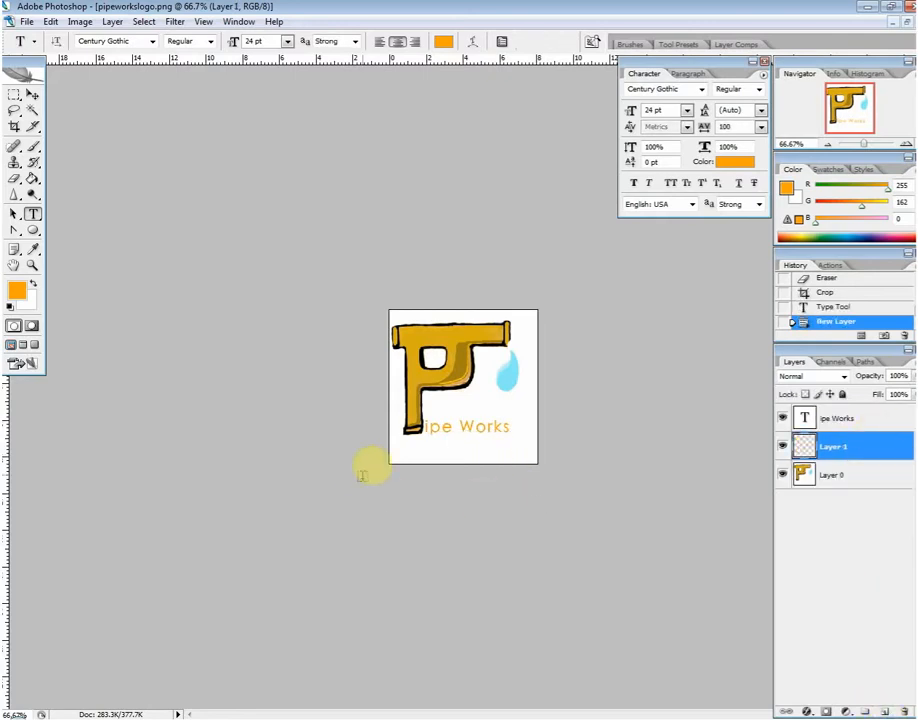
left_click(406, 446)
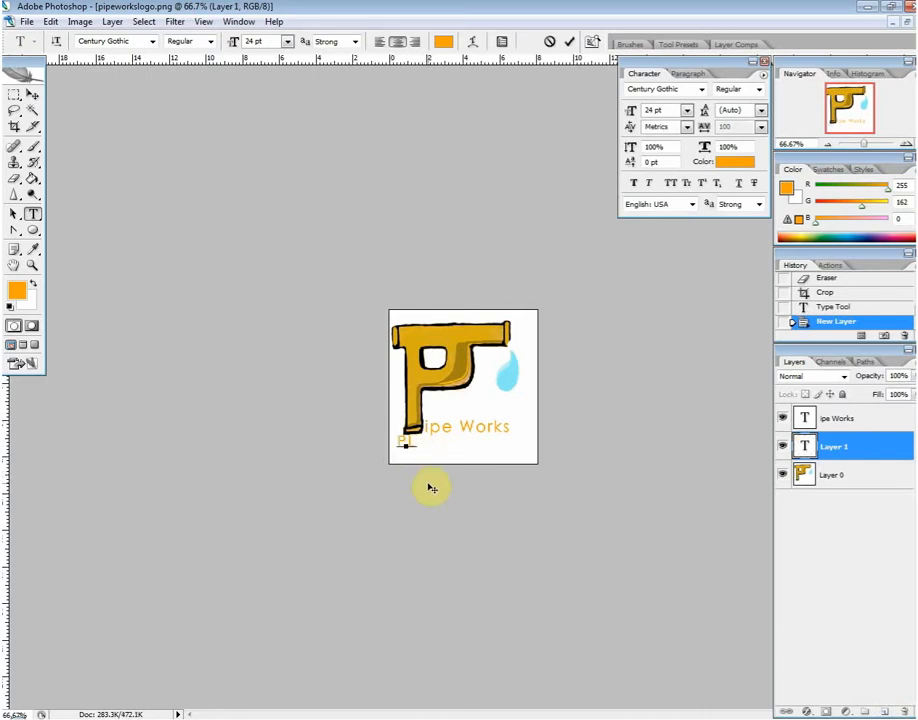
type("PLUMBING")
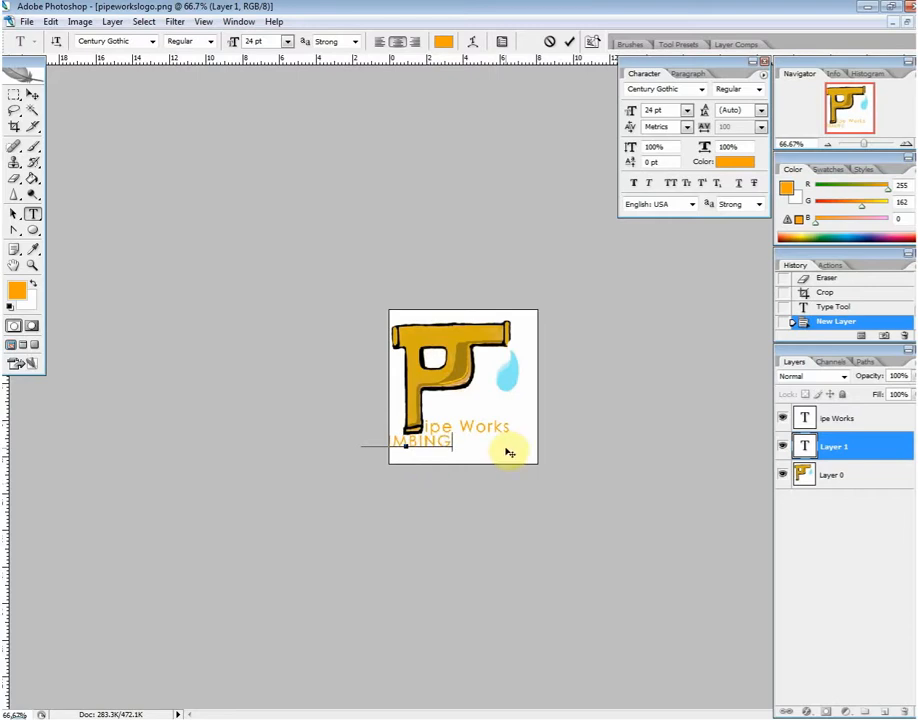
key("ctrl+a")
left_click_drag(502, 451, 538, 465)
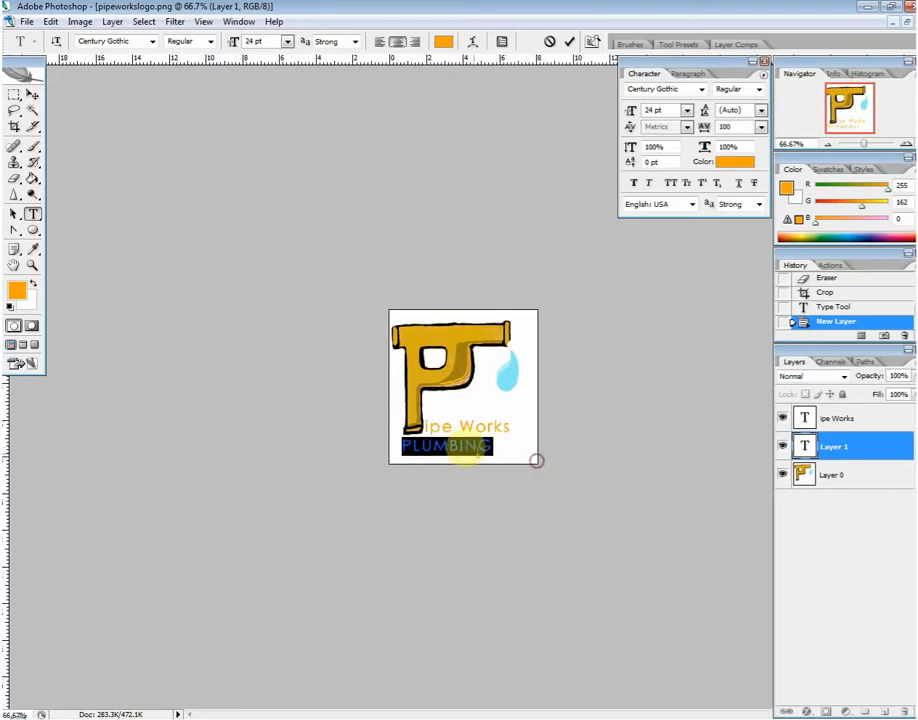
Set the tracking of "PLUMBING" to 200 and insert a space between each of its letters
left_click(760, 127)
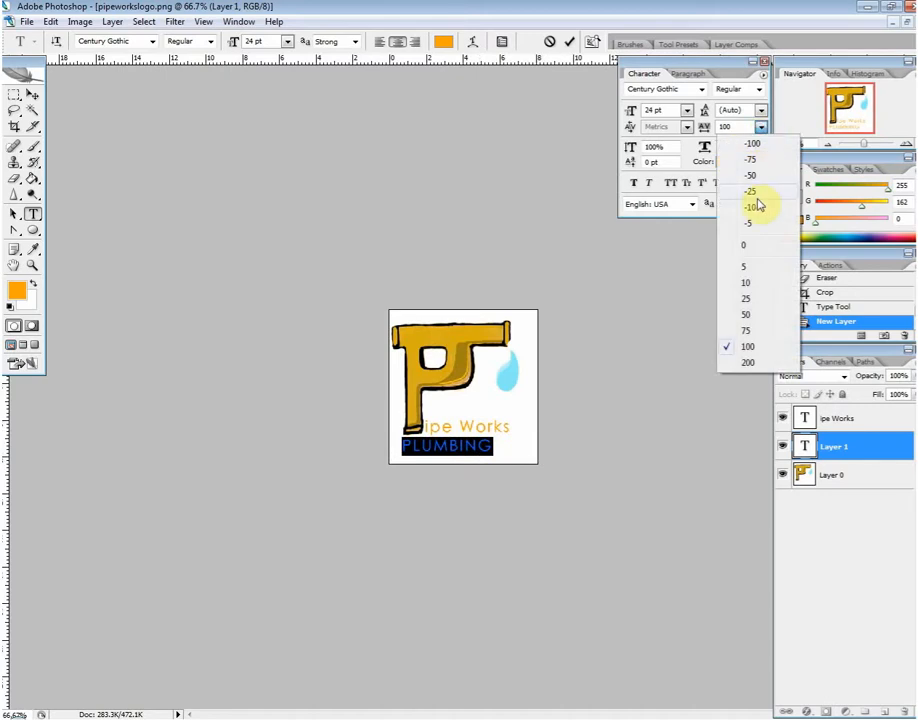
left_click(750, 363)
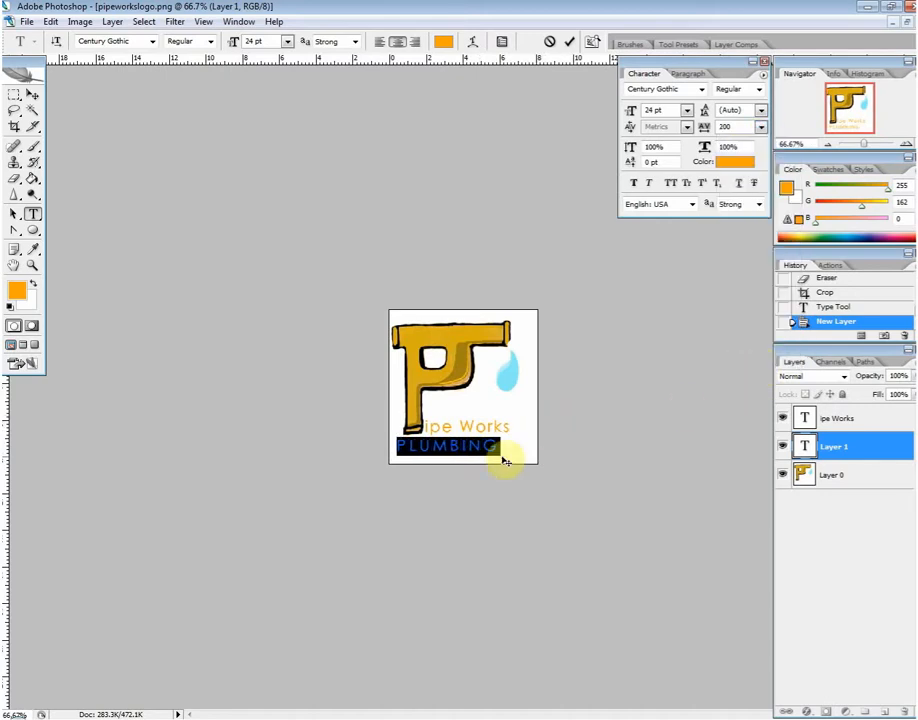
left_click(398, 446)
left_click(422, 447)
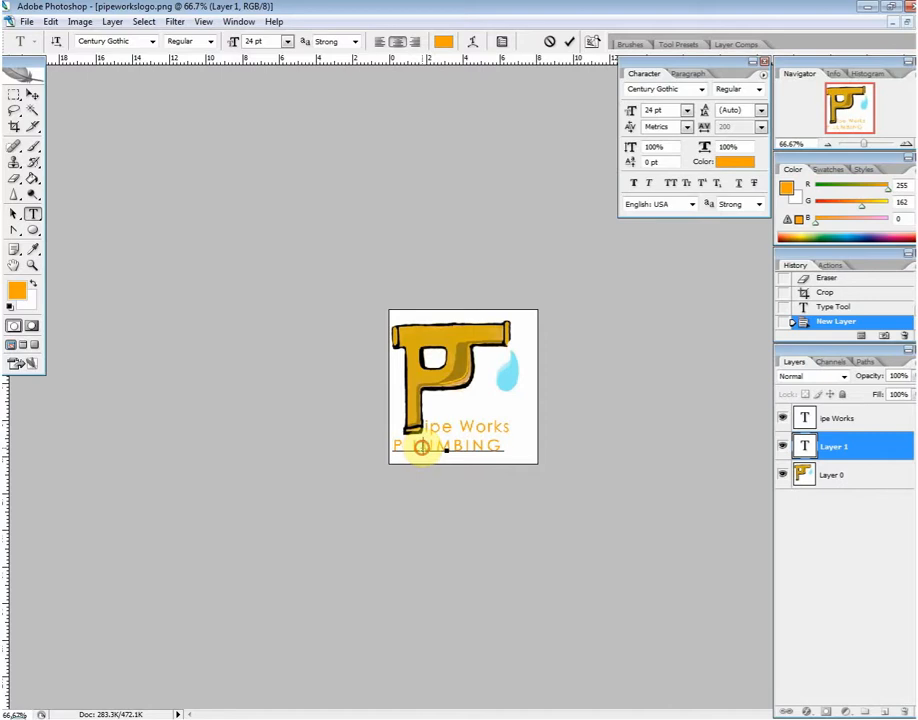
left_click(438, 447)
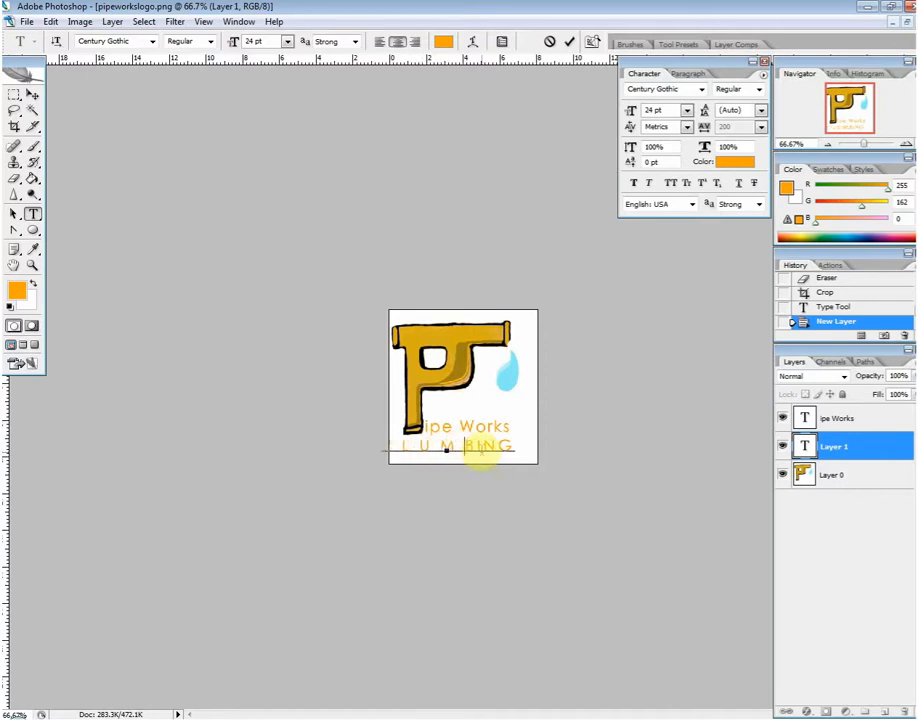
left_click_drag(487, 447, 322, 447)
left_click(507, 447)
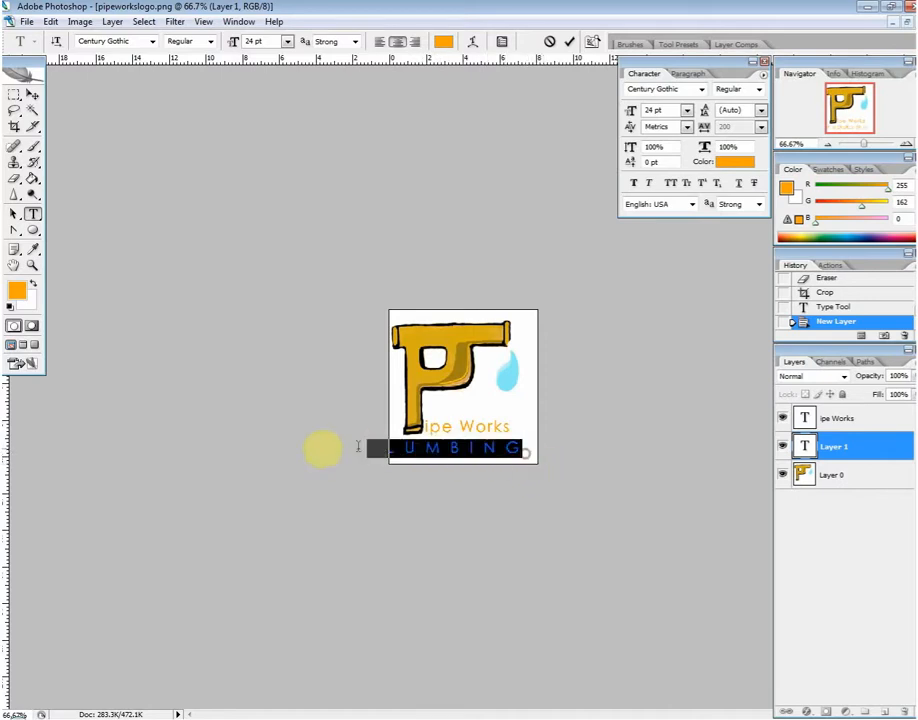
Set the tracking of the spaced "P L U M B I N G" to 100, fit the line within the canvas width and commit it
left_click(761, 127)
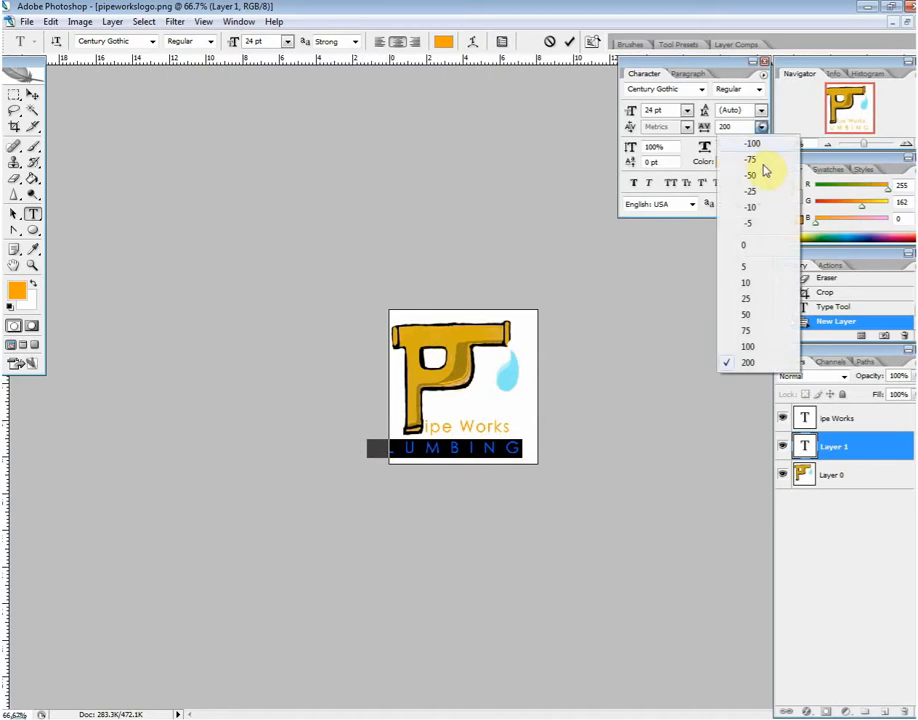
left_click(752, 346)
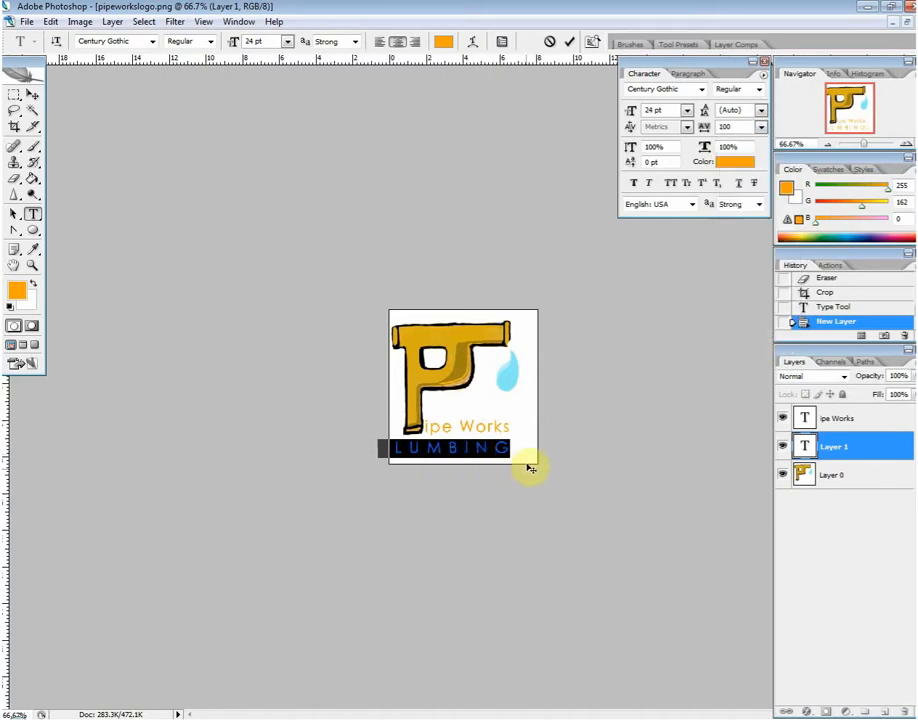
left_click_drag(525, 467, 548, 459)
left_click(507, 447)
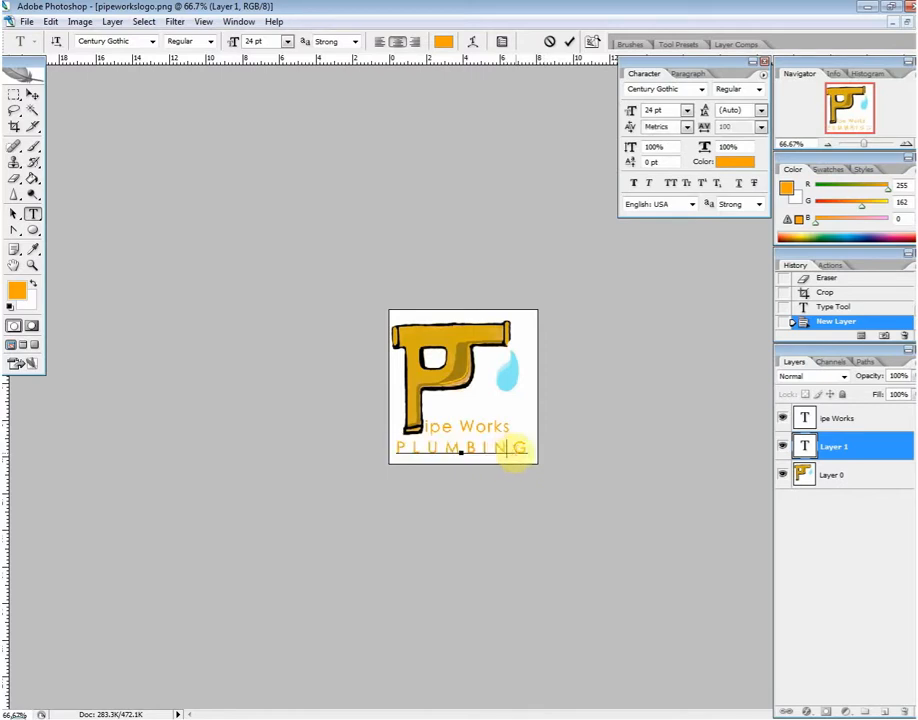
left_click(839, 475)
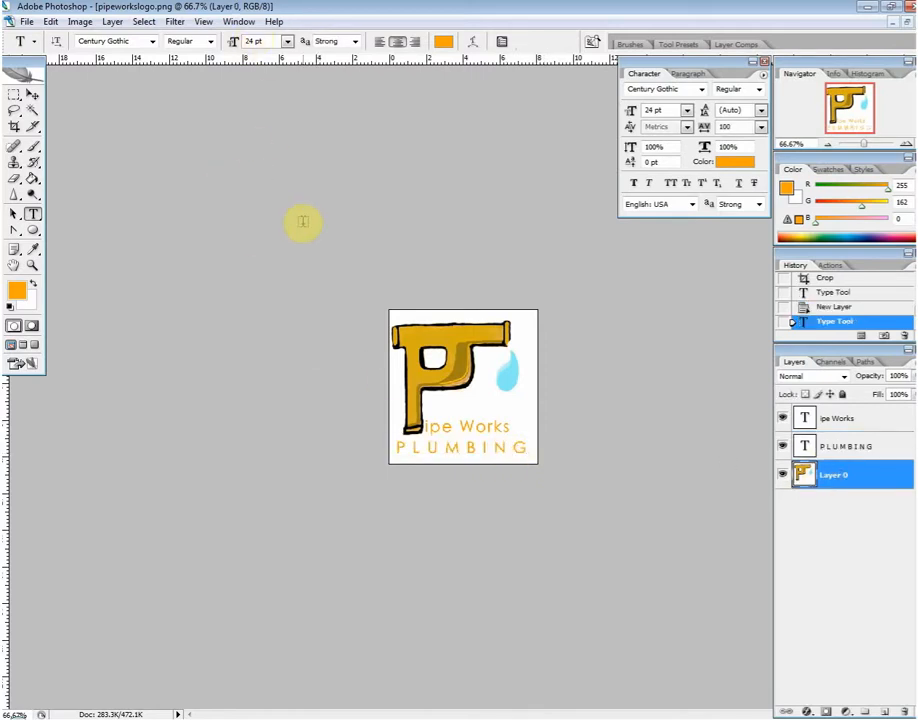
With the rulers shown, place a vertical guide along the canvas's left edge
key("ctrl+r")
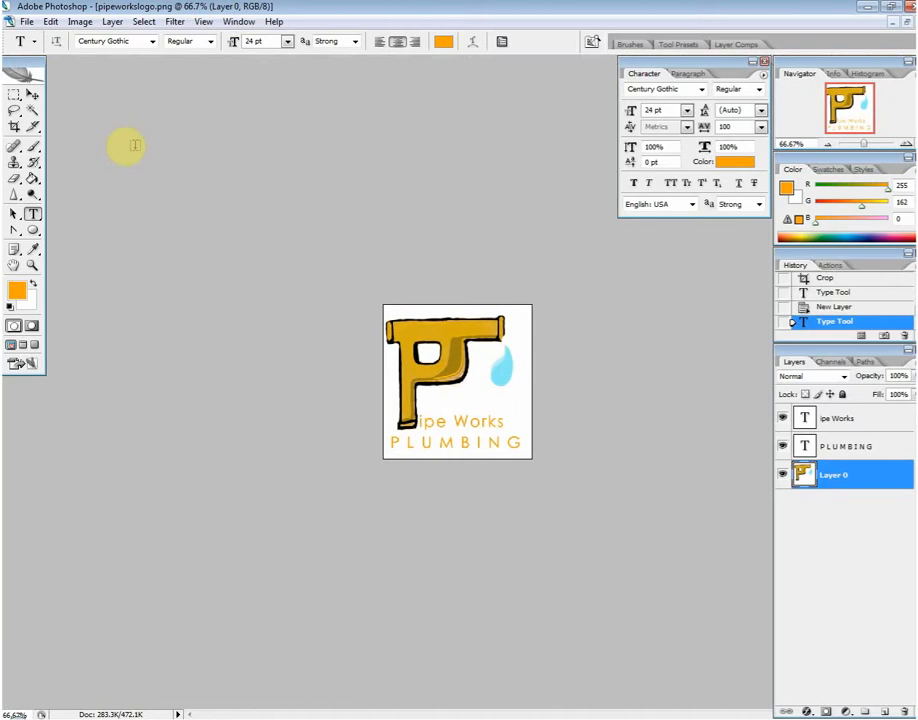
key("ctrl+r")
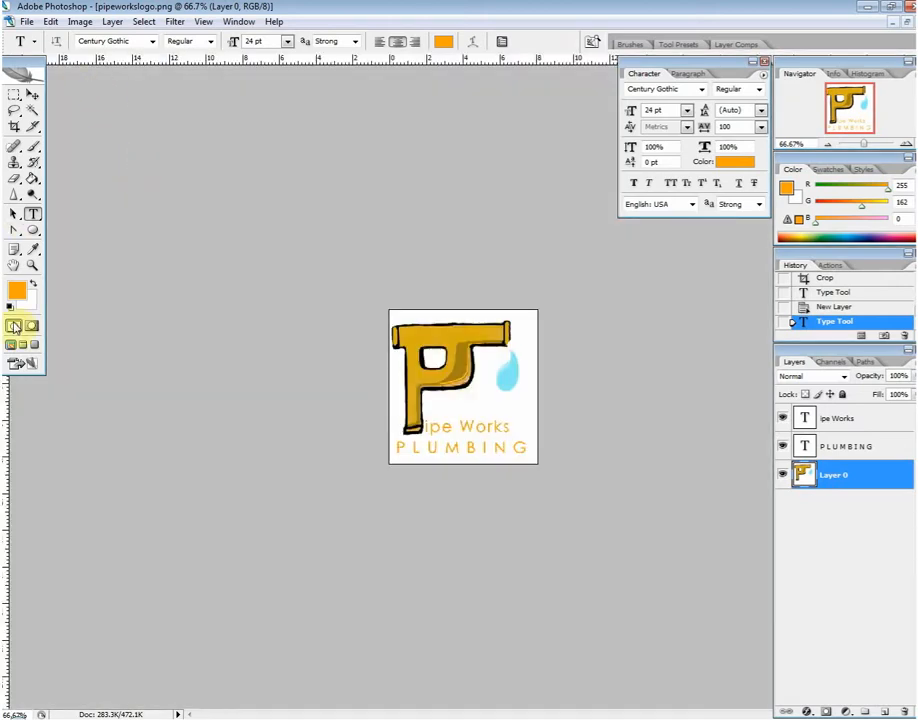
left_click_drag(7, 389, 390, 418)
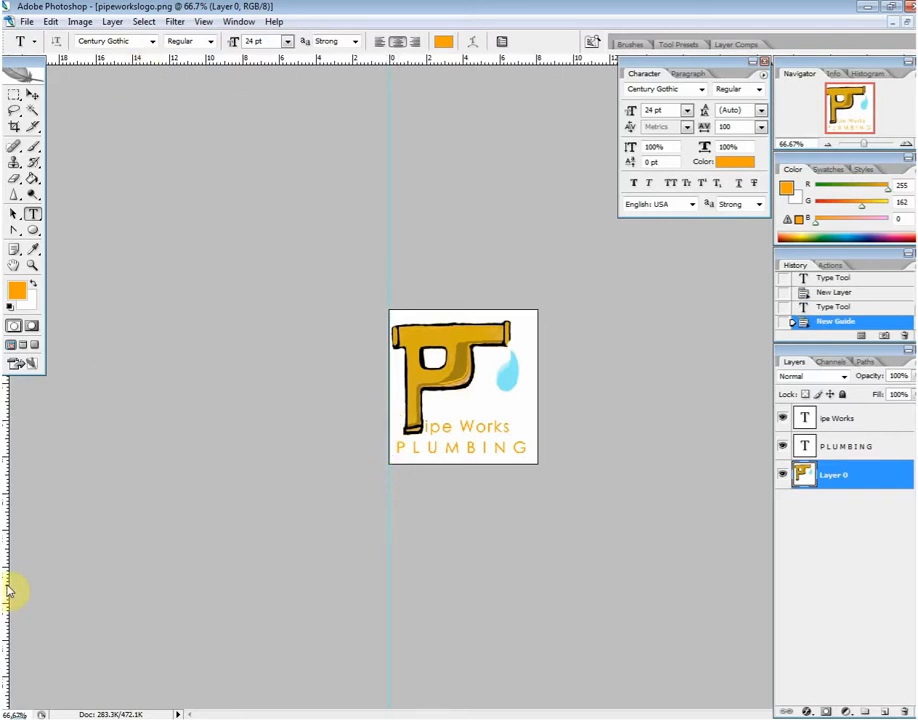
Place a vertical guide along the droplet's outer edge and set the tracking of "P L U M B I N G" to 75
left_click_drag(10, 590, 520, 549)
left_click(850, 447)
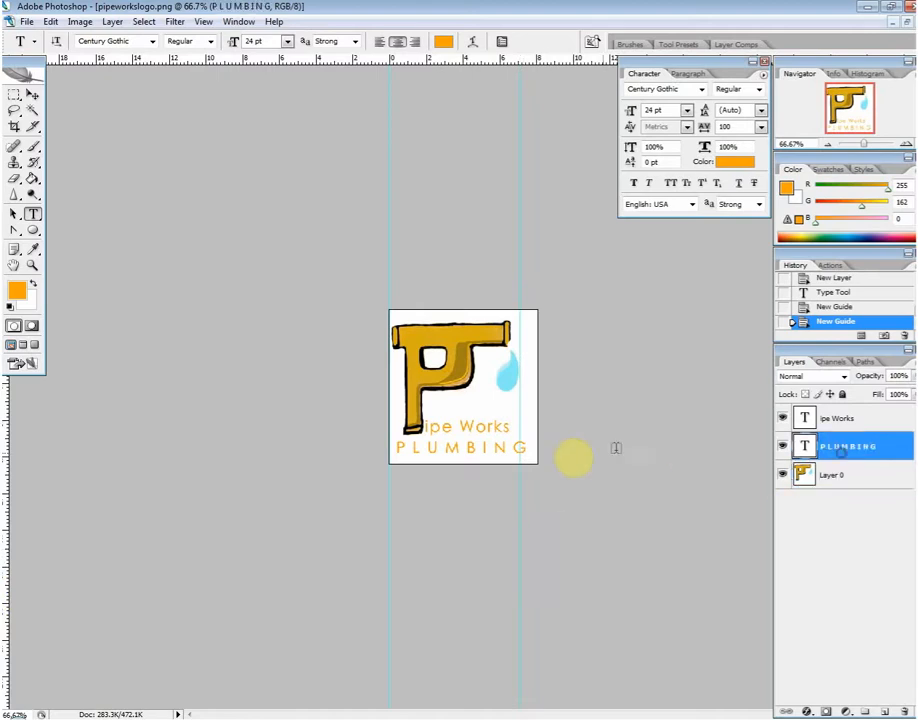
left_click(518, 448)
left_click_drag(522, 446, 381, 437)
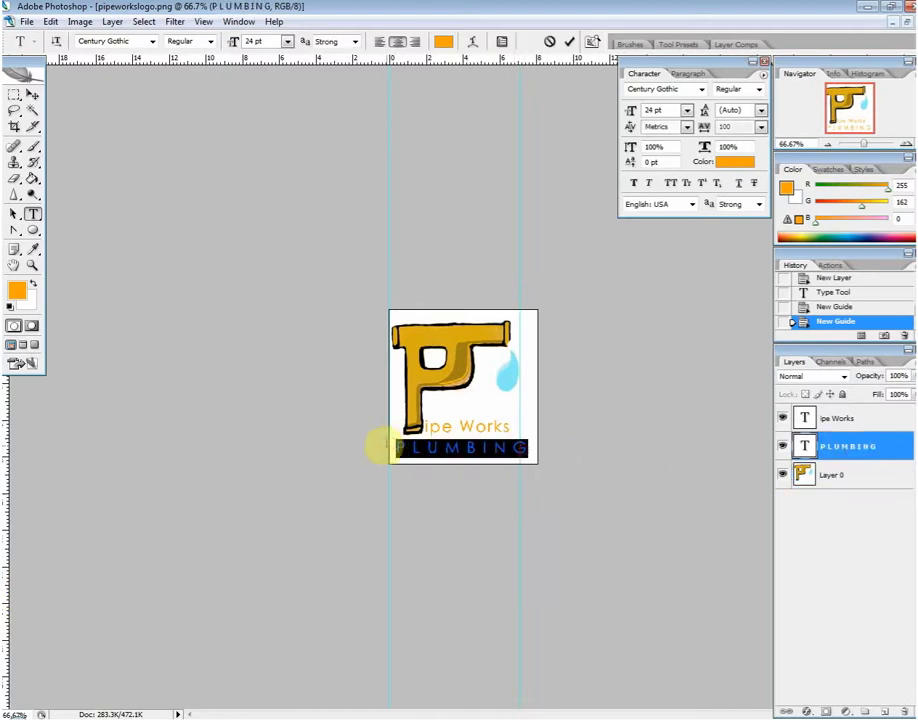
left_click(761, 127)
left_click(747, 330)
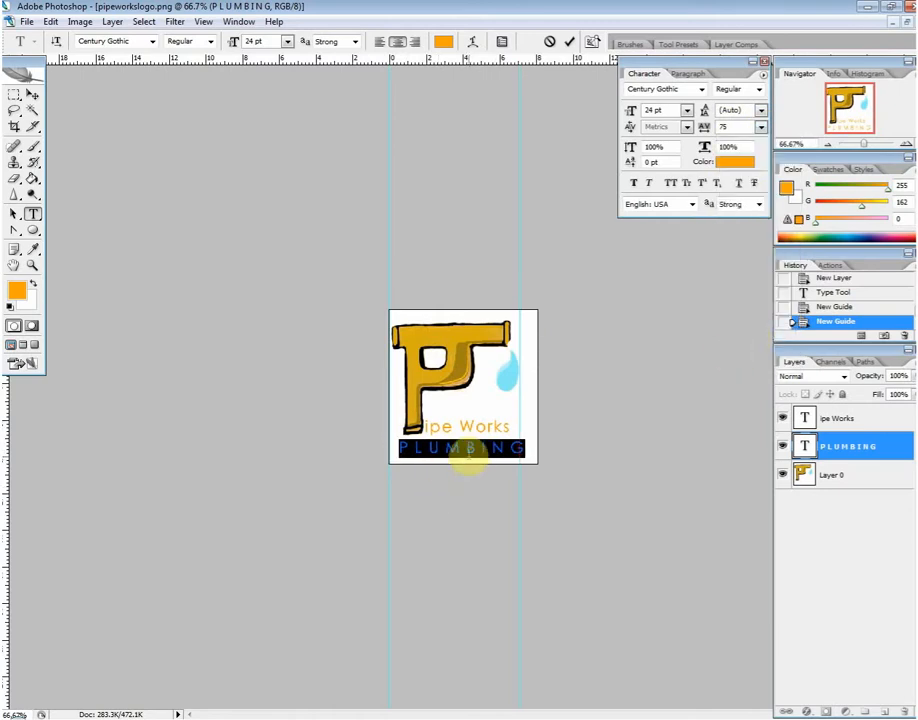
Nudge the "P L U M B I N G" line left until it sits between the two vertical guides
left_click(34, 95)
key("Left")
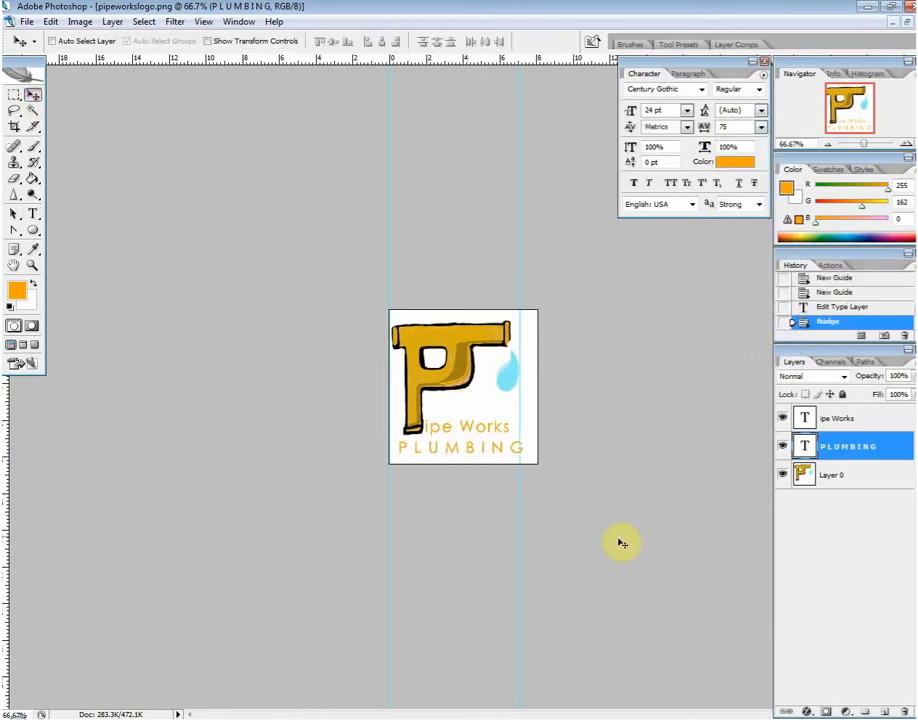
key("Left")
key("Left")
key("Left")
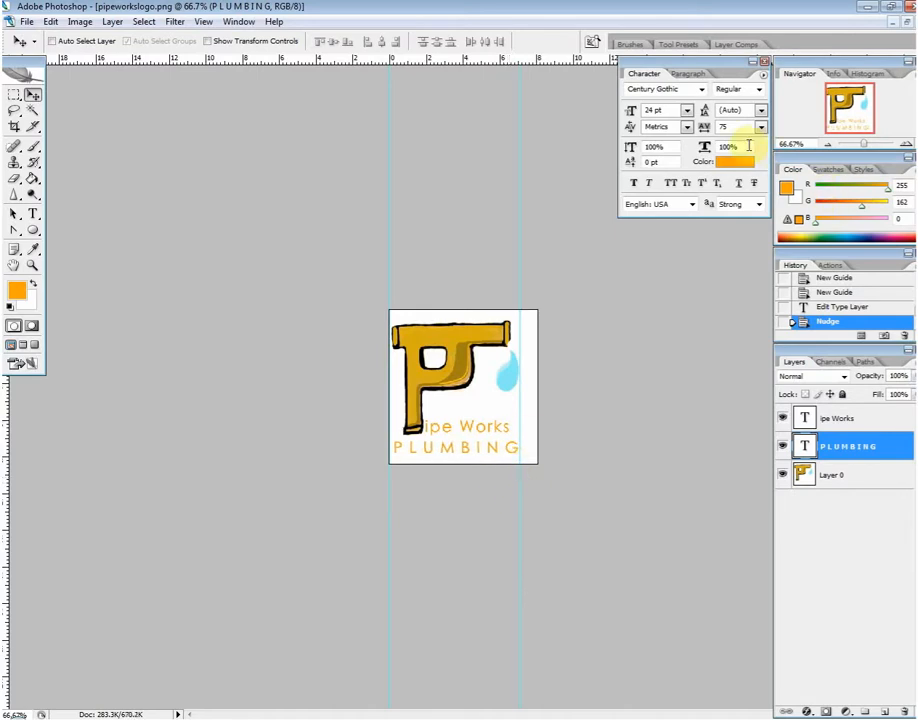
Set the tracking of the "P L U M B I N G" layer to 85 so it spans the guides
left_click_drag(733, 127, 703, 132)
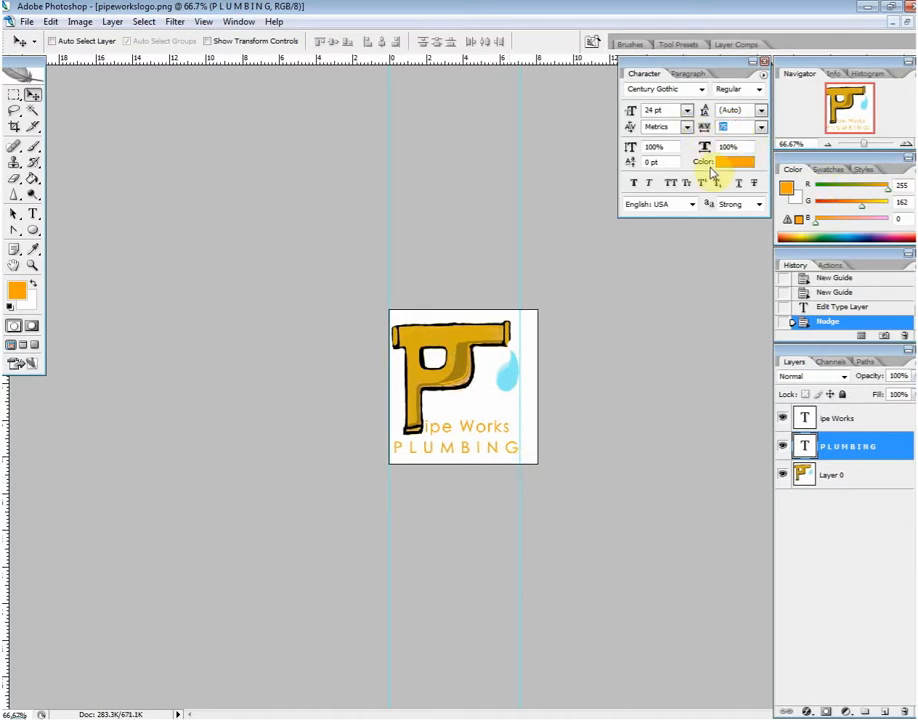
type("85")
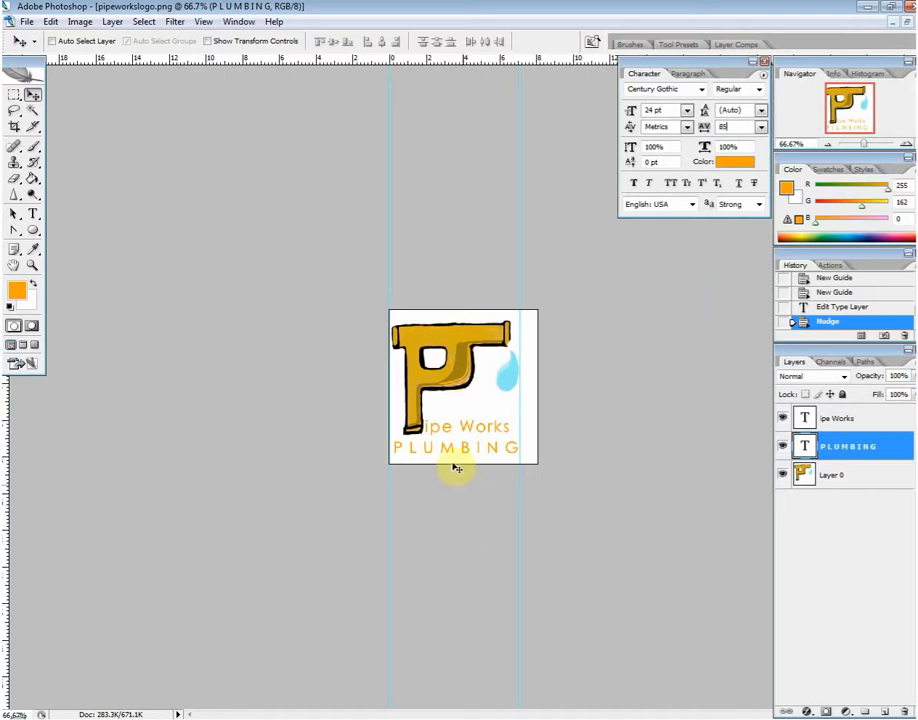
left_click(484, 454)
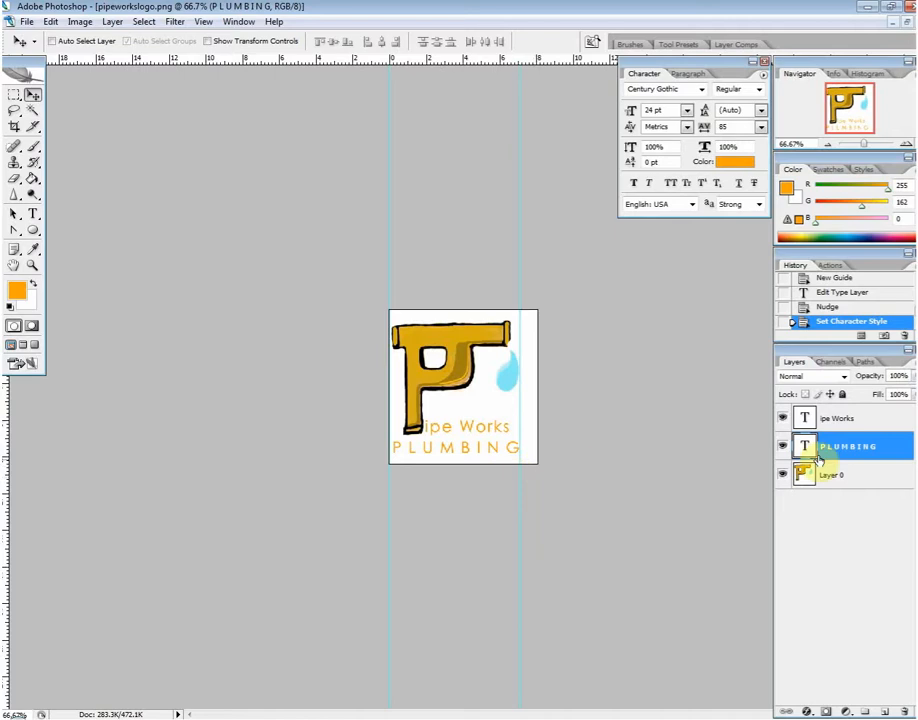
Recolor the whole "P L U M B I N G" line black and commit the text edit
left_click(33, 214)
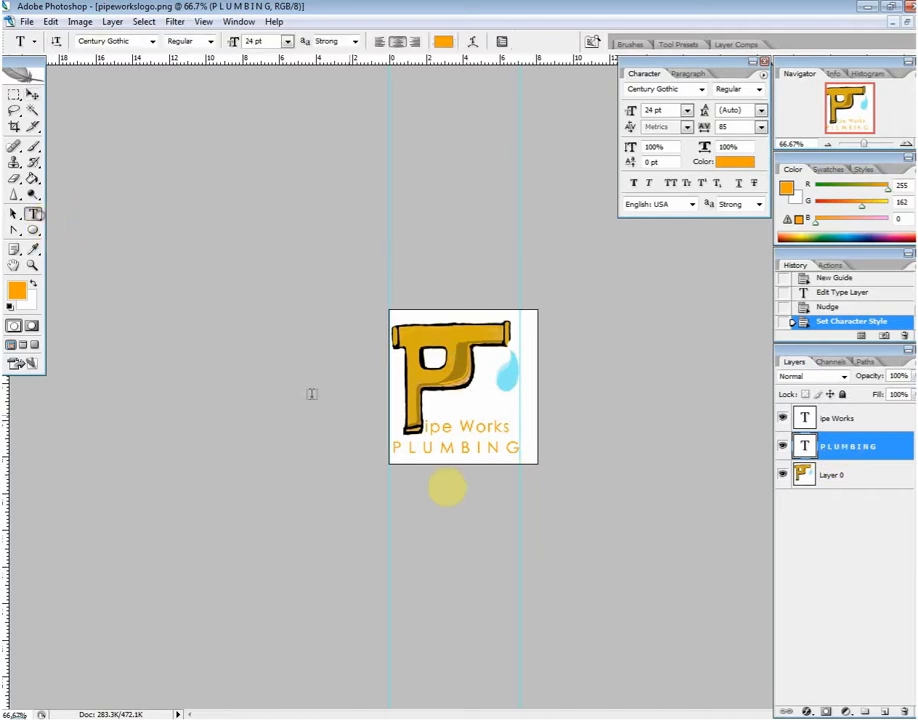
left_click(455, 447)
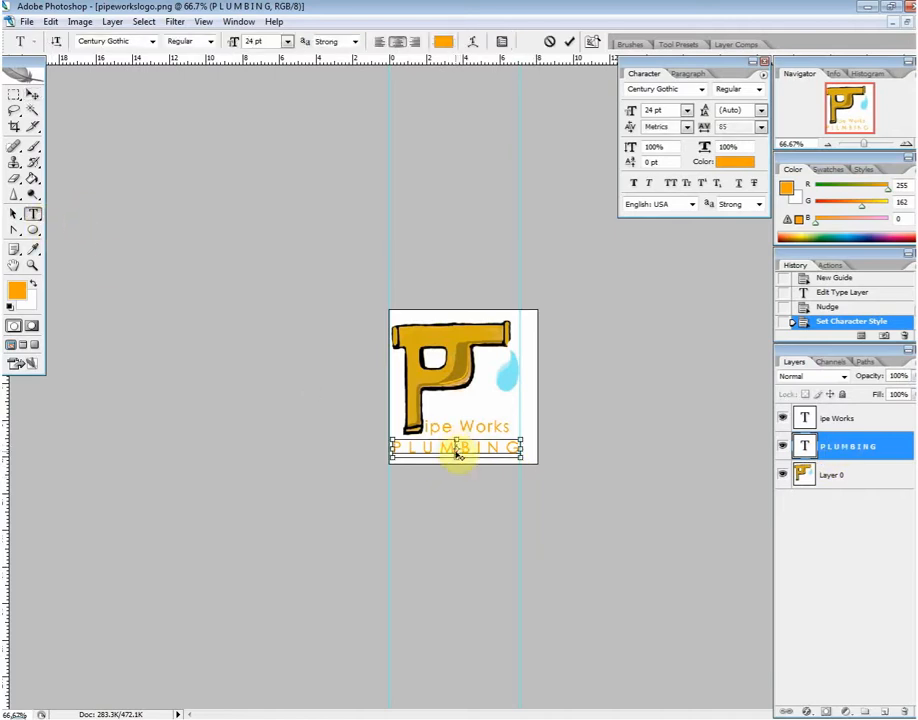
key("ctrl+a")
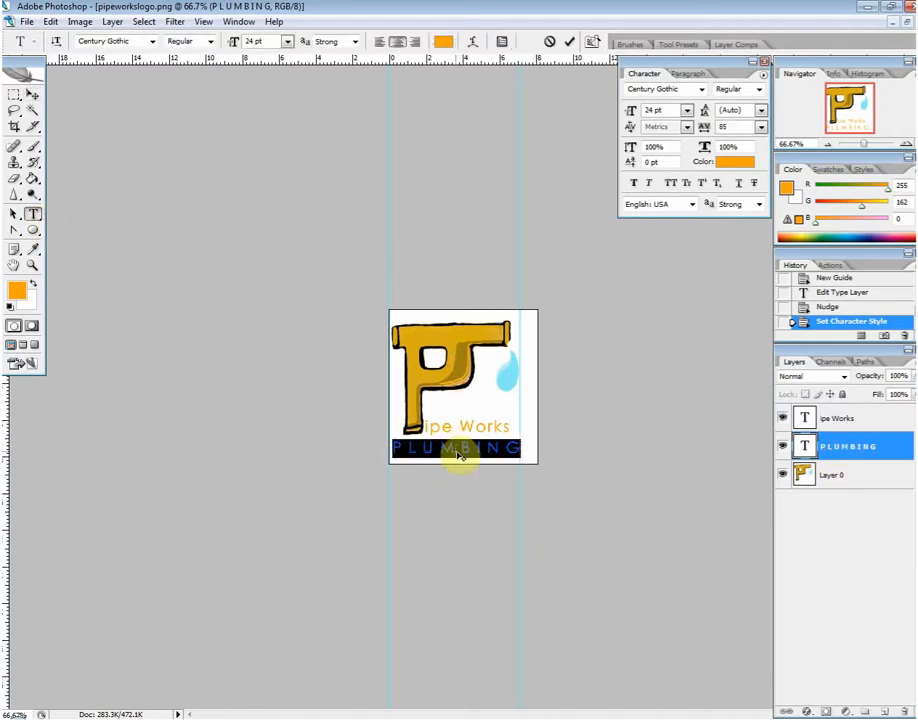
left_click(12, 307)
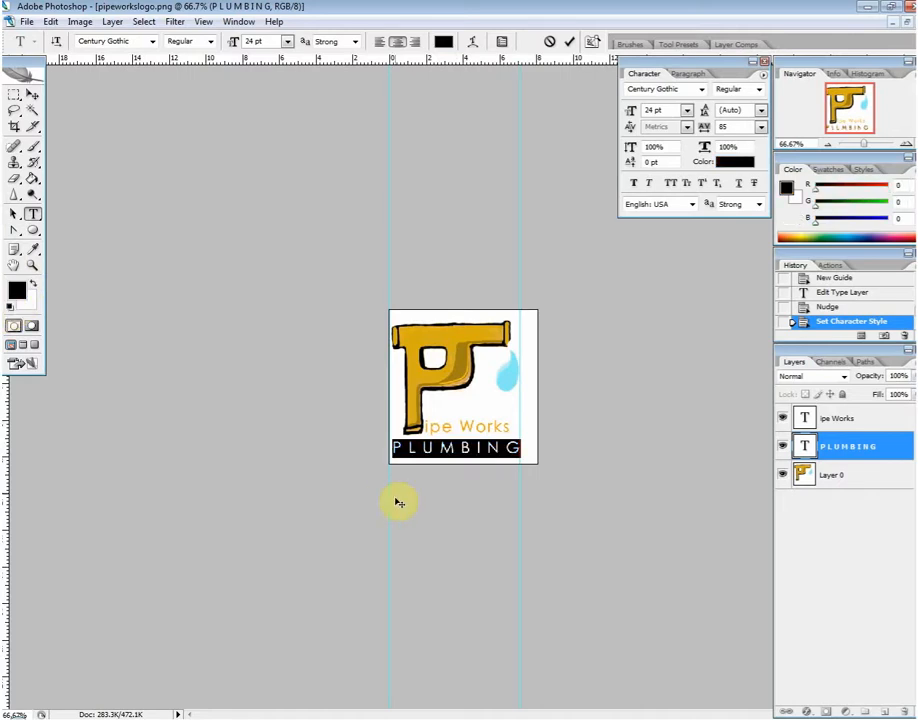
left_click(441, 452)
left_click(850, 481)
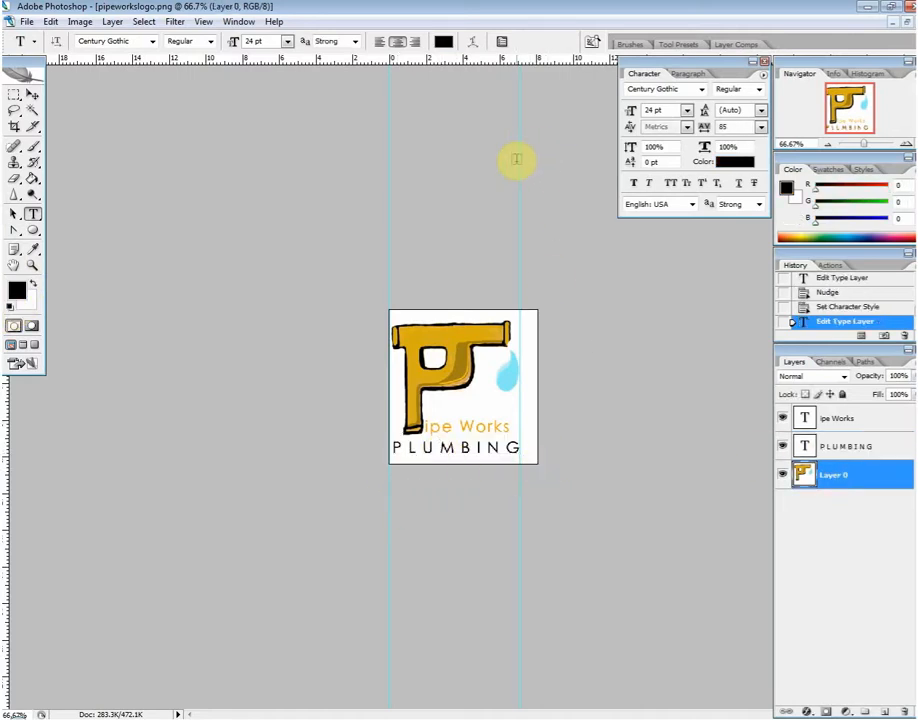
key("ctrl+g")
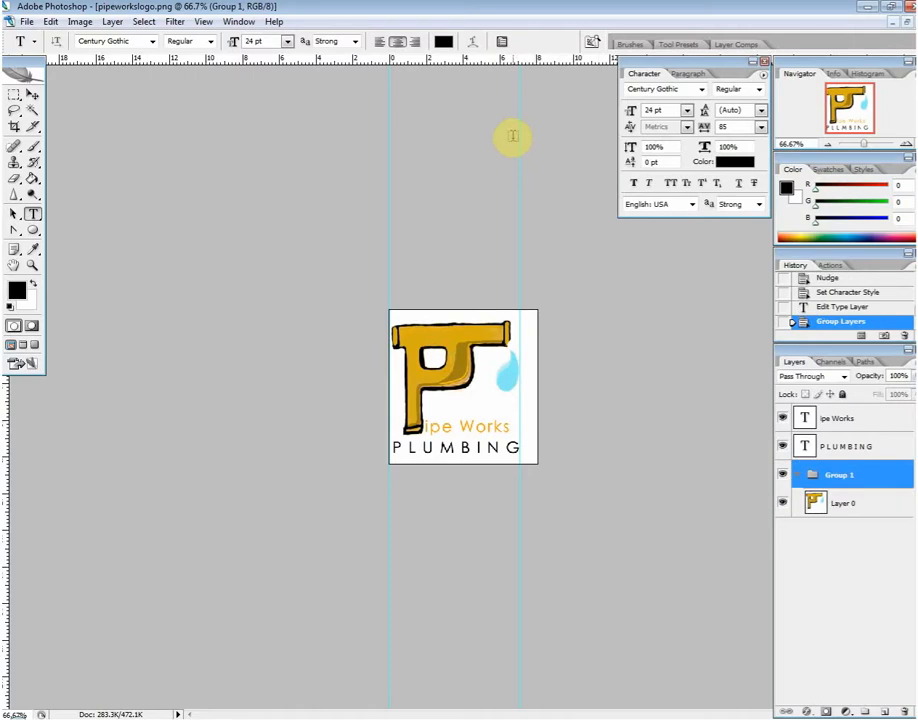
left_click(904, 711)
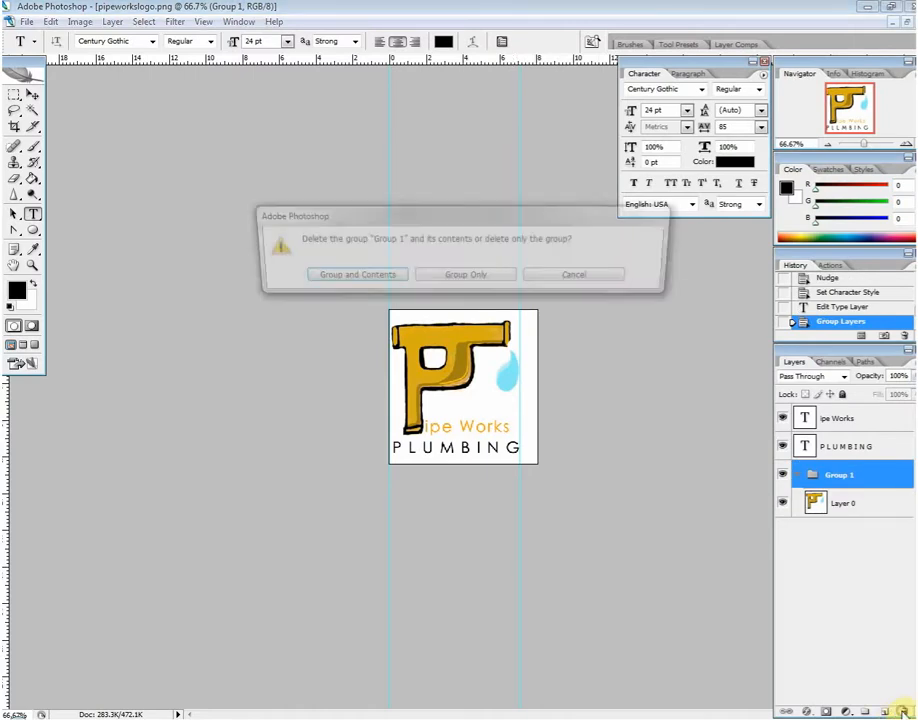
left_click(459, 279)
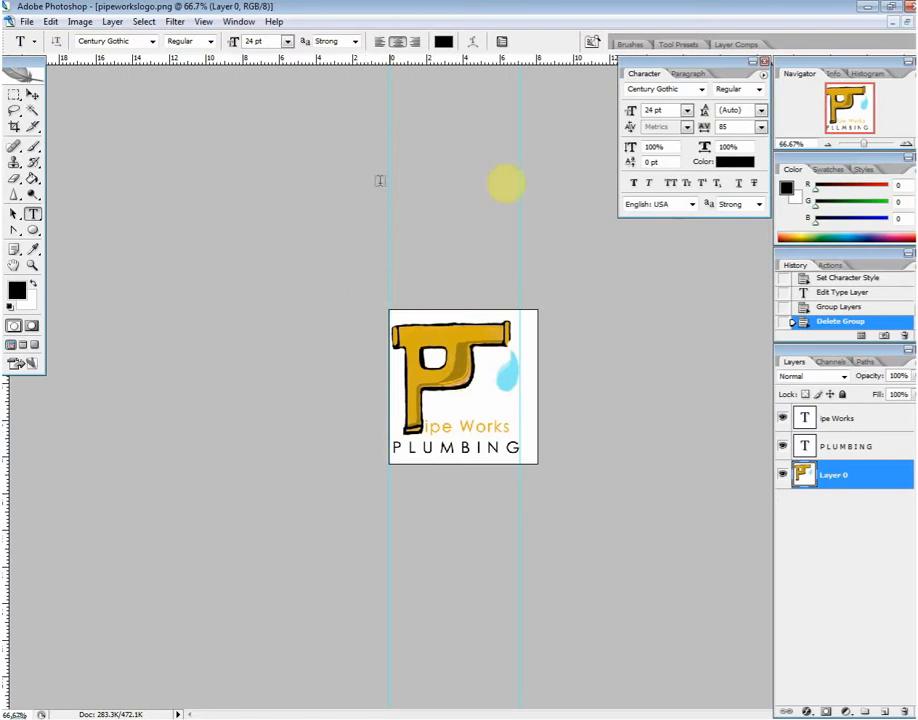
Hide the guides on the canvas
left_click(203, 21)
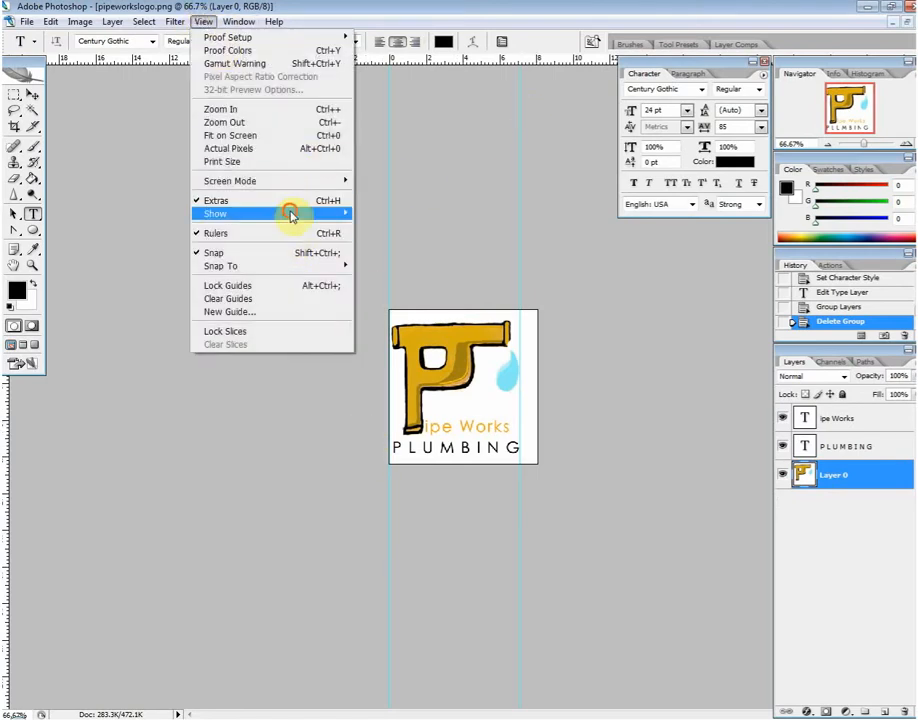
mouse_move(291, 214)
left_click(400, 200)
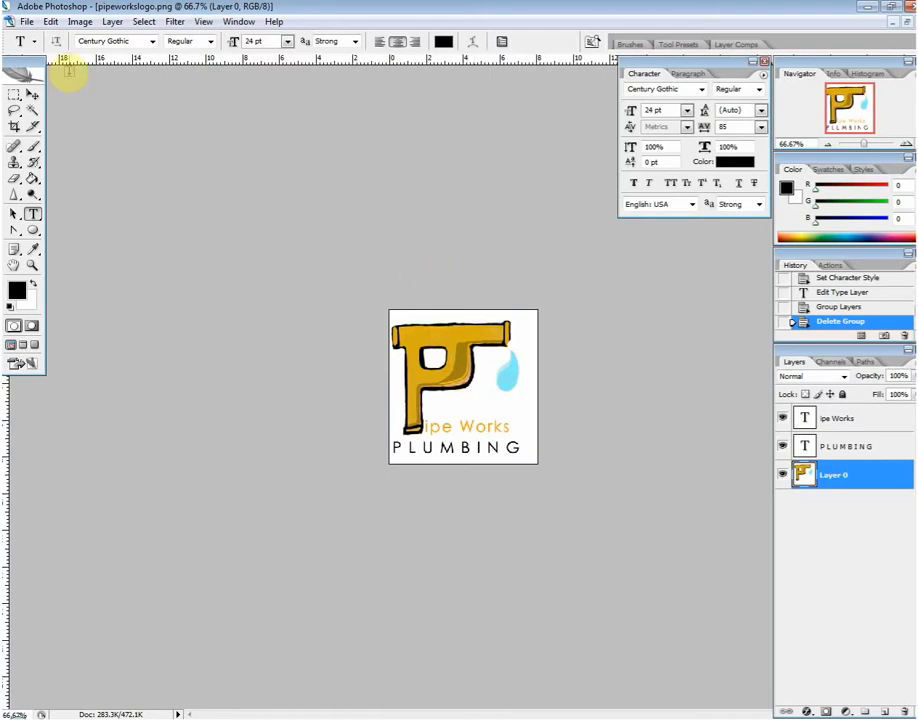
Crop the canvas closely to the droplet's outer edge and the base of the "P L U M B I N G" line
left_click(14, 126)
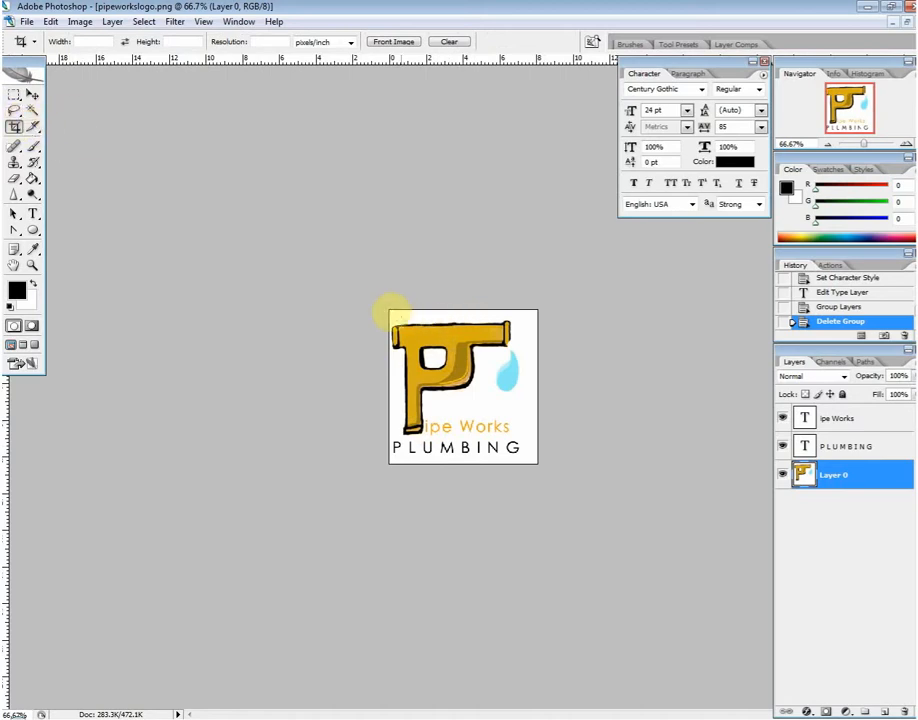
left_click_drag(389, 311, 518, 452)
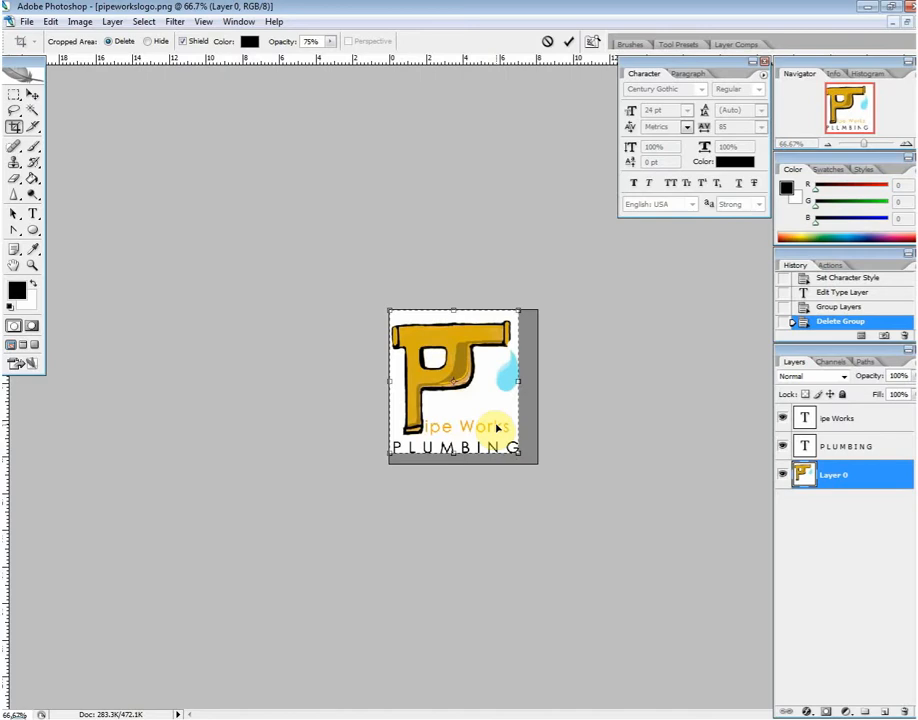
double_click(508, 426)
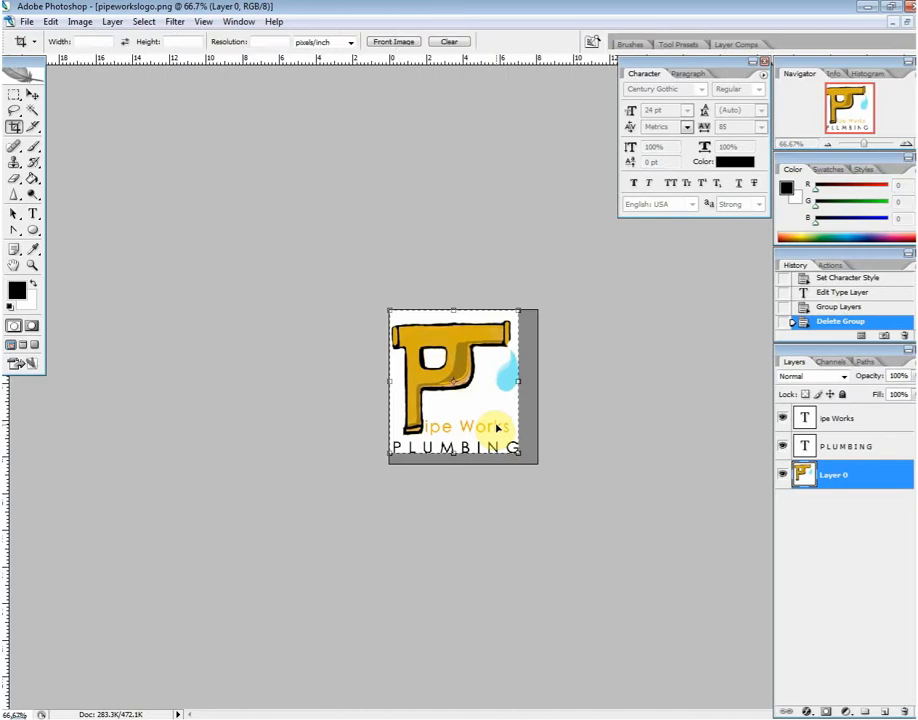
Examine the whole cropped logo at 200% magnification with the Character palette collapsed
left_click(906, 145)
left_click(906, 145)
left_click(906, 145)
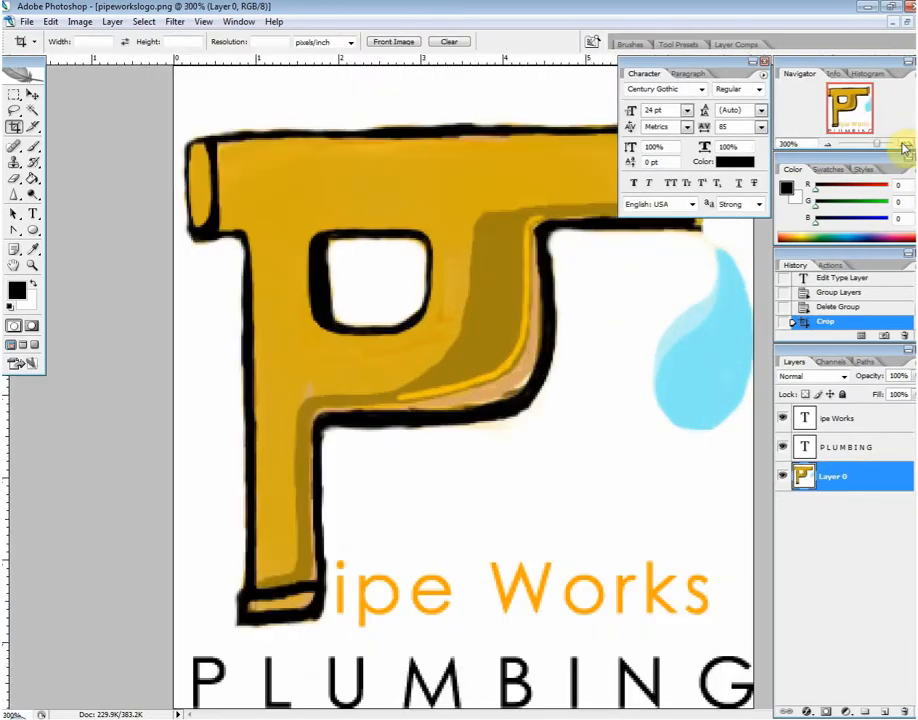
left_click(830, 146)
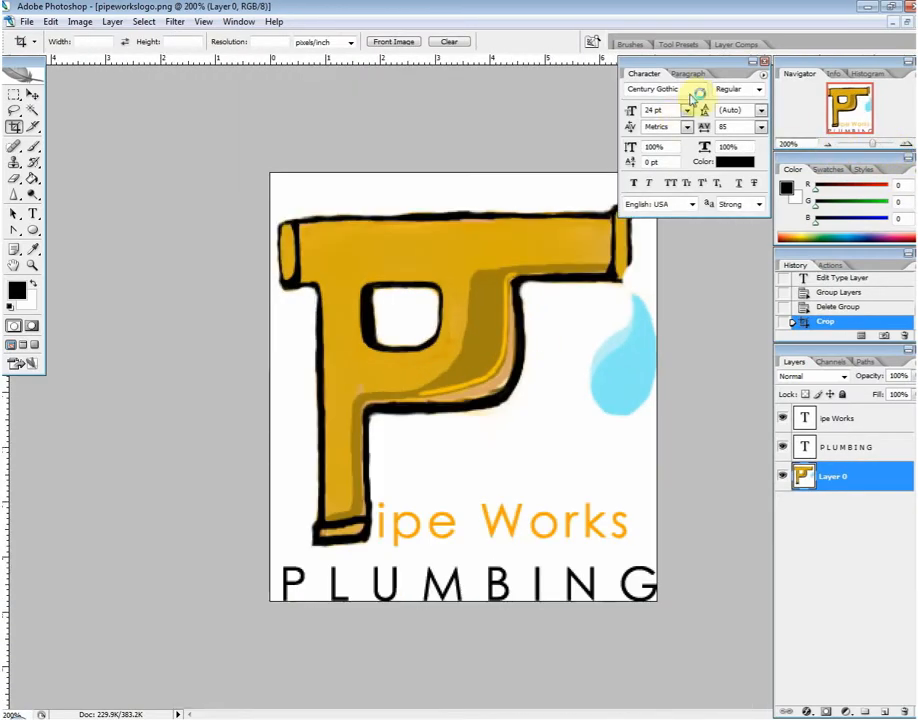
left_click(752, 62)
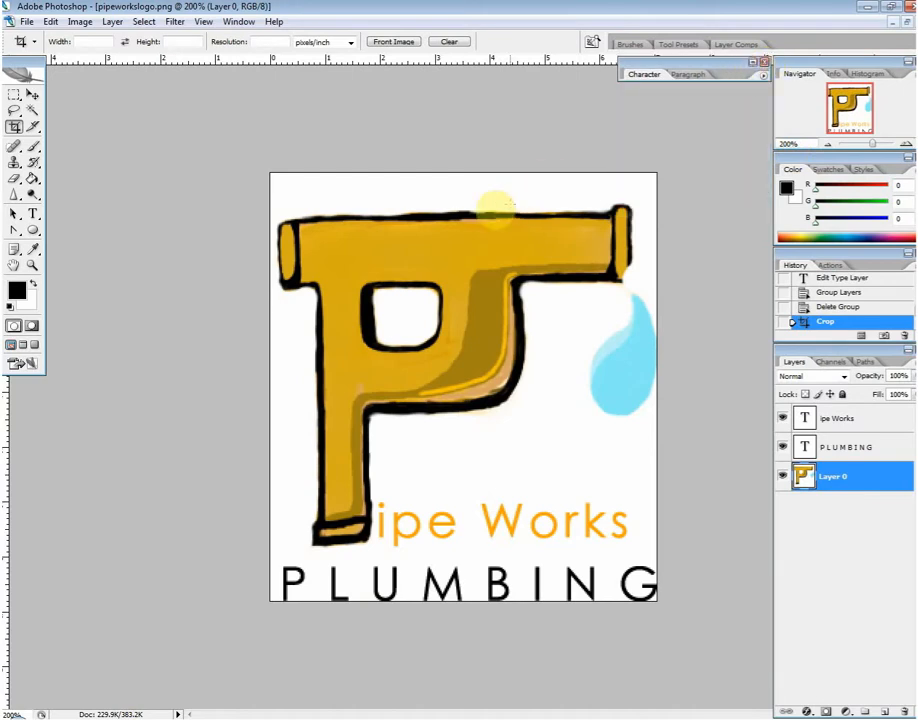